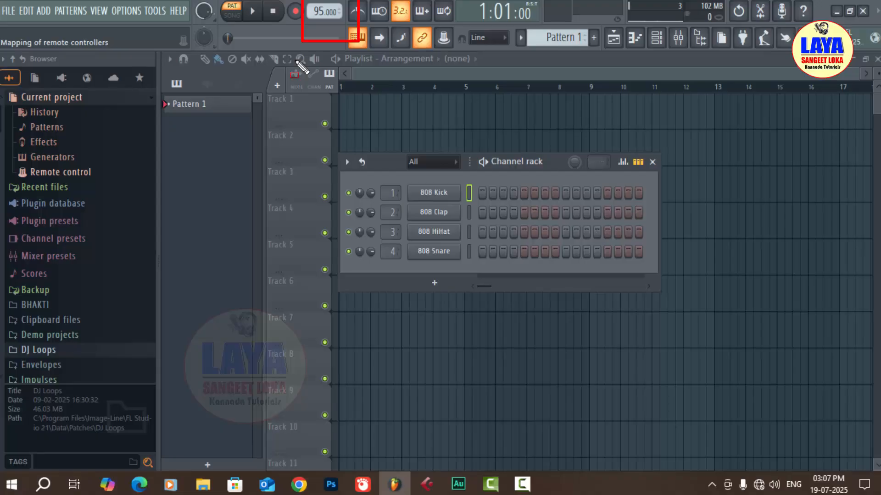
# Apply the 130 BPM preset to the project tempo and lower it to 108 BPM
pyautogui.rightClick(315, 11)
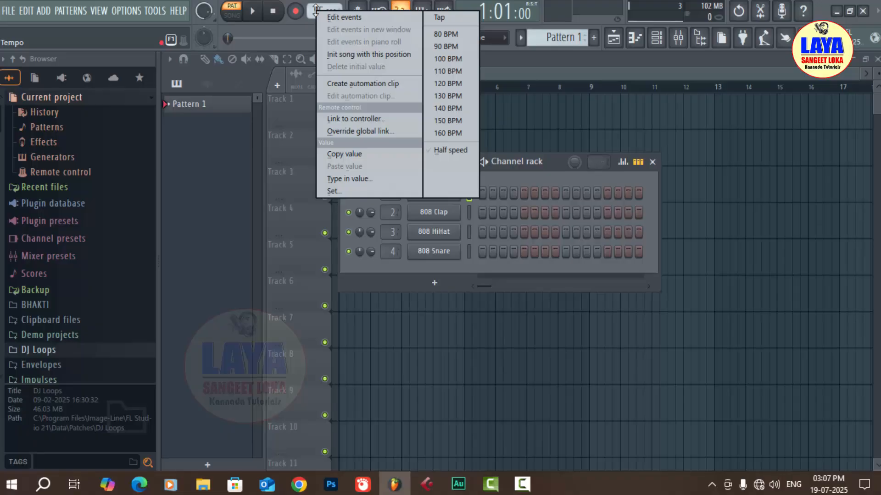
pyautogui.click(441, 95)
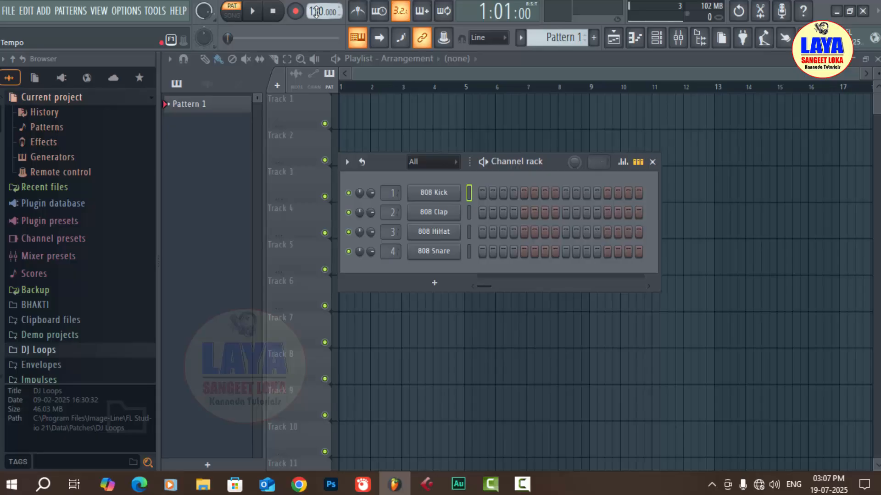
pyautogui.moveTo(316, 12); pyautogui.dragTo(316, 36)
# Open the tempo tapper and tap in increasingly faster tempos, up to 261 BPM
pyautogui.rightClick(316, 12)
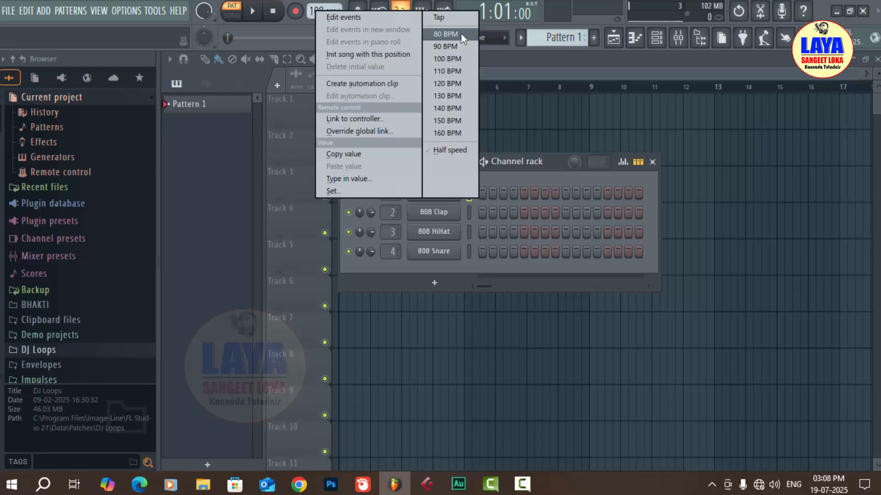
pyautogui.click(453, 17)
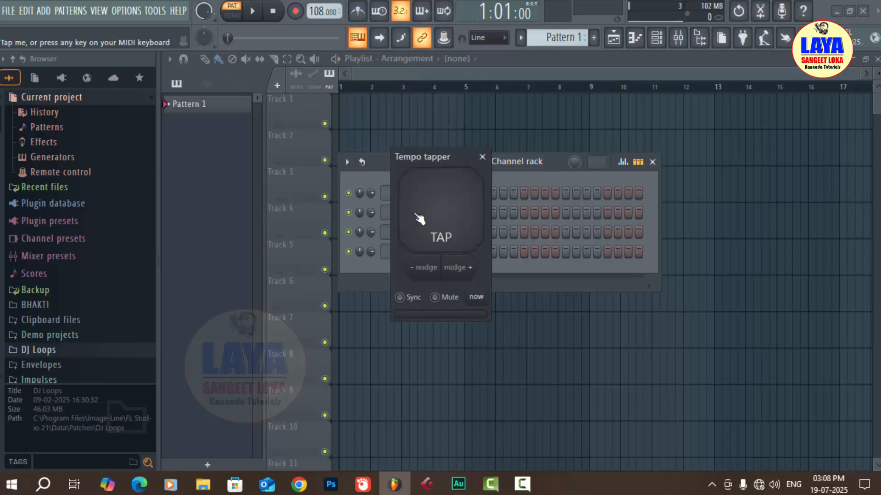
pyautogui.click(447, 211)
pyautogui.click(447, 211)
pyautogui.click(447, 211)
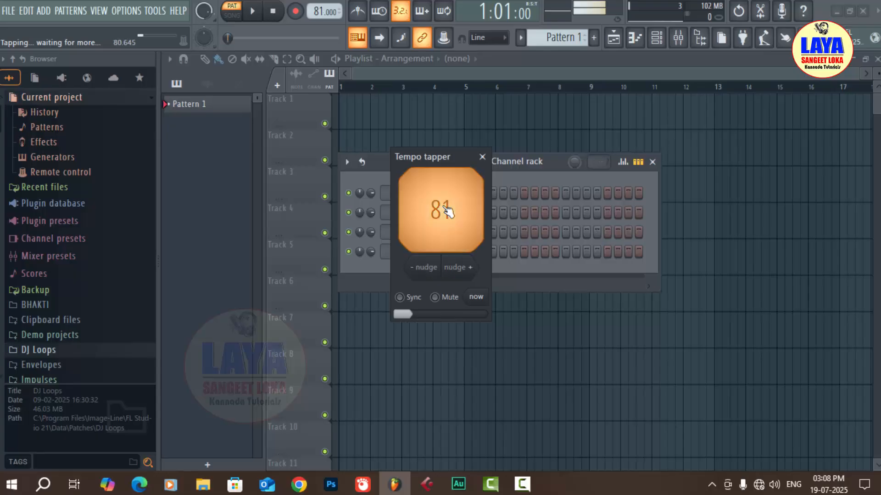
pyautogui.click(447, 211)
pyautogui.click(447, 211)
pyautogui.click(447, 211)
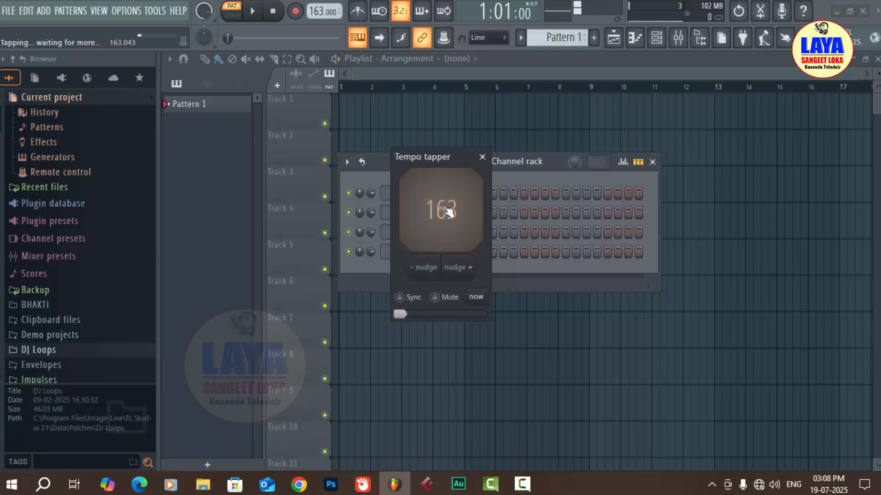
pyautogui.click(447, 211)
pyautogui.click(447, 211)
pyautogui.click(447, 211)
pyautogui.click(447, 211)
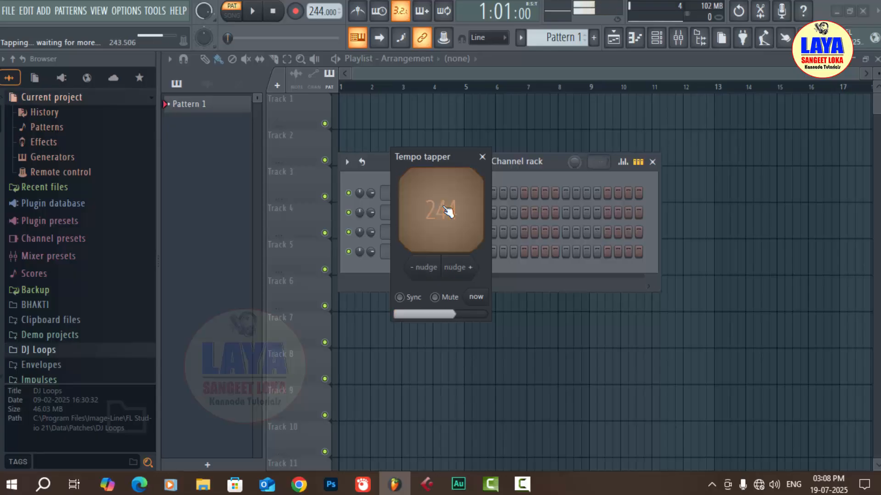
pyautogui.click(448, 211)
pyautogui.click(447, 211)
pyautogui.click(448, 211)
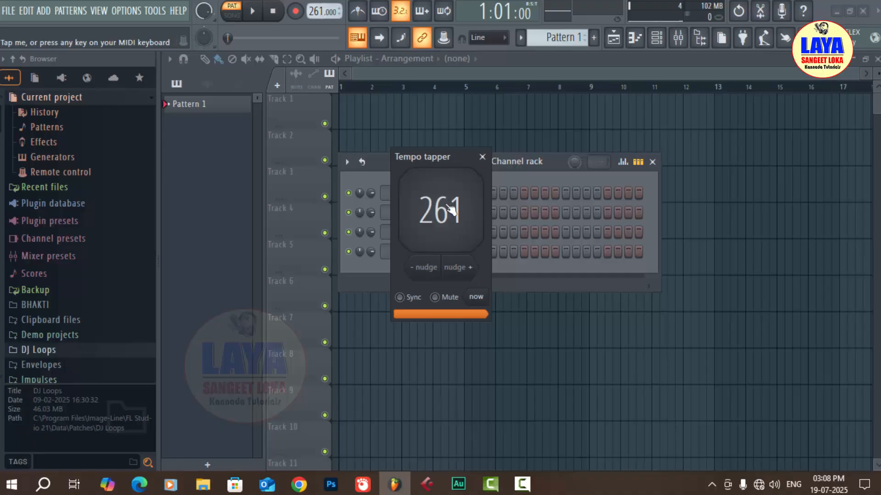
# Tap in a slower tempo of about 94 BPM, close the tempo tapper and fine-tune the tempo to 95 BPM
pyautogui.click(438, 234)
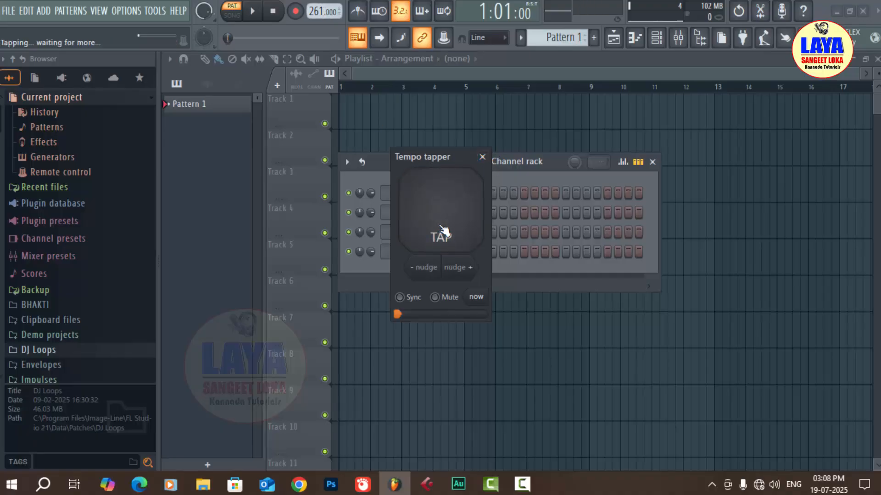
pyautogui.click(446, 230)
pyautogui.click(446, 231)
pyautogui.click(445, 231)
pyautogui.click(447, 231)
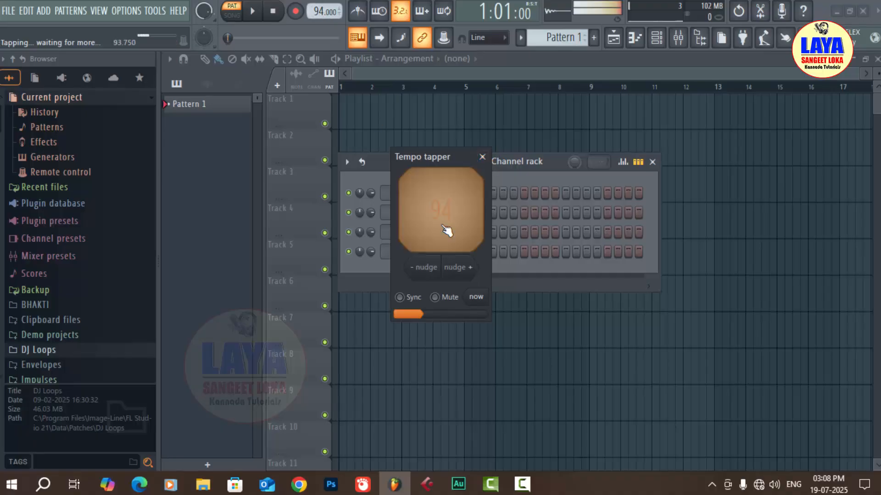
pyautogui.click(482, 157)
pyautogui.scroll(1, 316, 12)
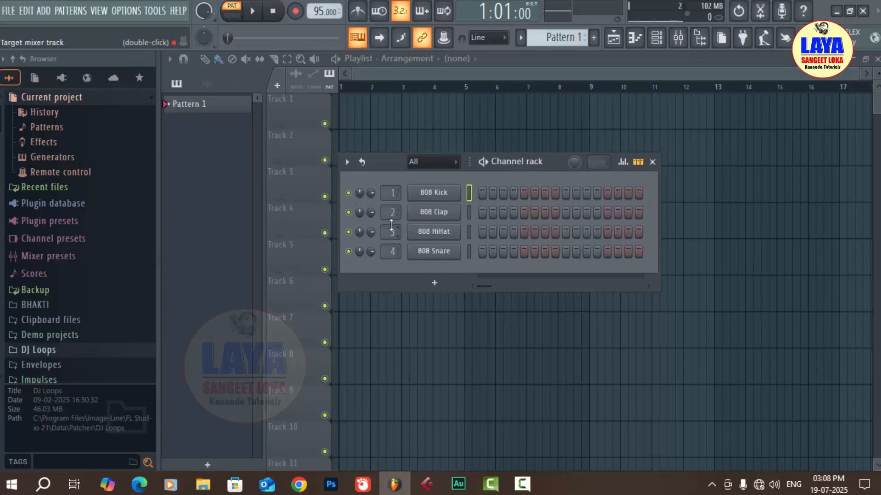
# Start saving the project and choose the person-named folder dated 12-07-2025 on the LAYA NEW (H:) drive as its location
pyautogui.hotkey('ctrl', 's')
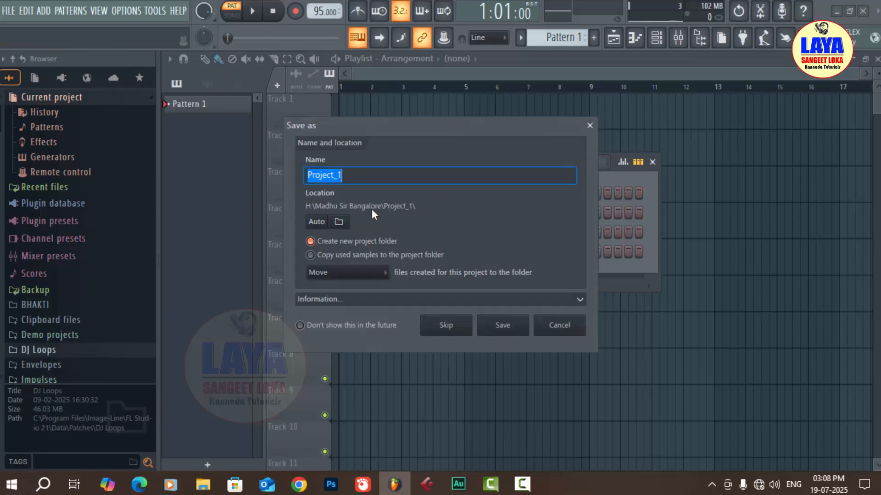
pyautogui.click(339, 222)
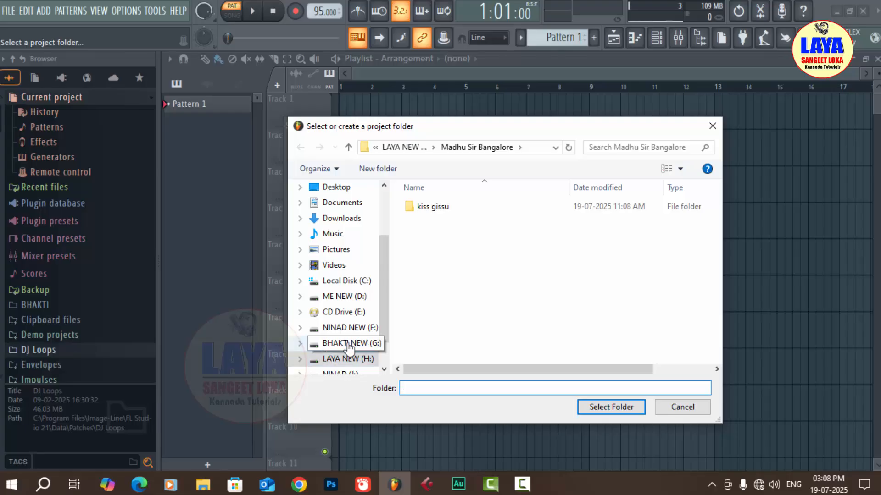
pyautogui.moveTo(385, 263); pyautogui.dragTo(385, 272)
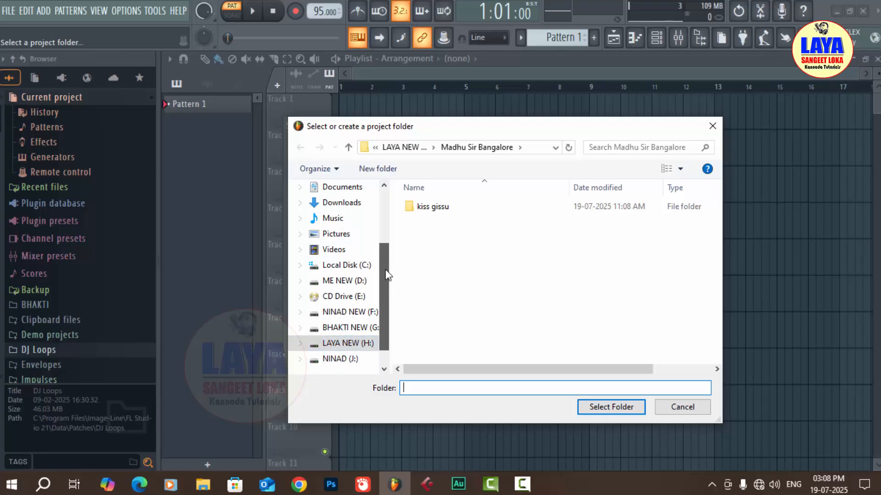
pyautogui.click(349, 328)
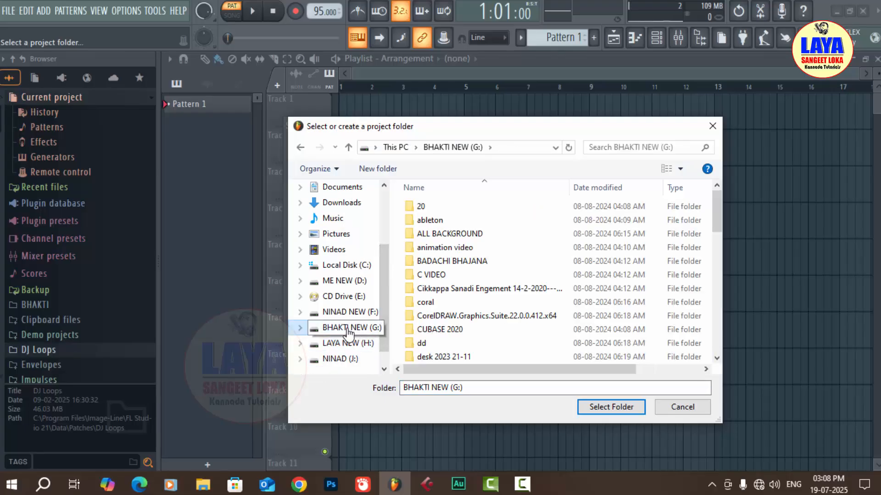
pyautogui.scroll(-2, 556, 288)
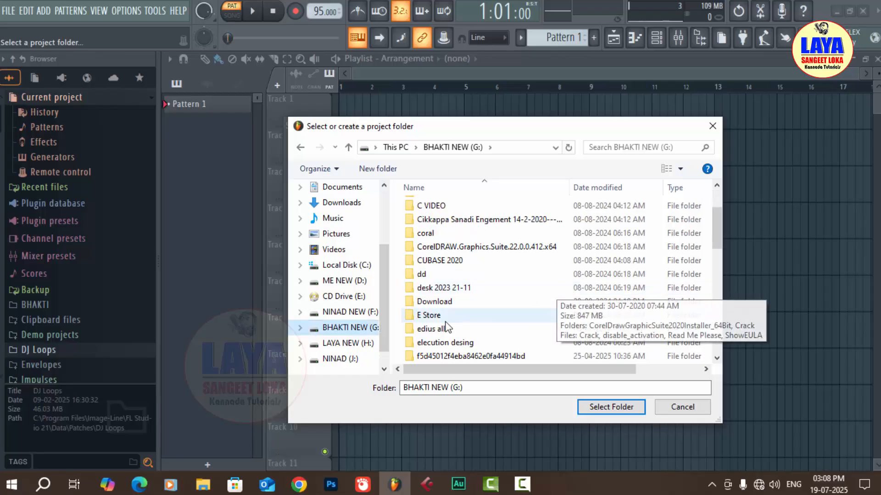
pyautogui.click(342, 344)
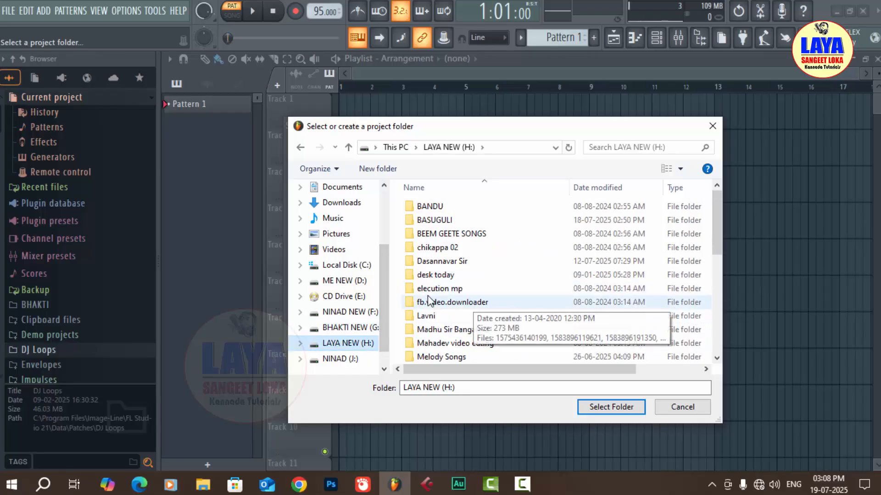
pyautogui.click(463, 261)
pyautogui.click(596, 402)
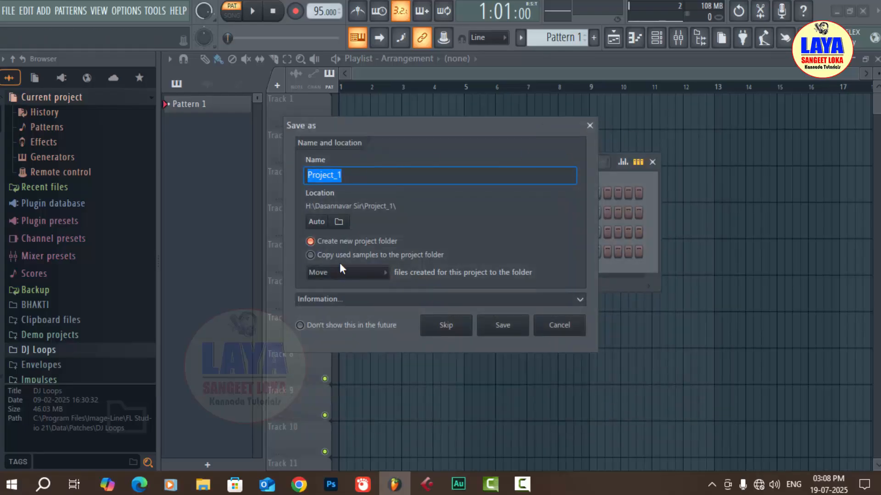
# Name the project "Class 4" and save it in its own new project folder
pyautogui.write('CX')
pyautogui.press('BackSpace')
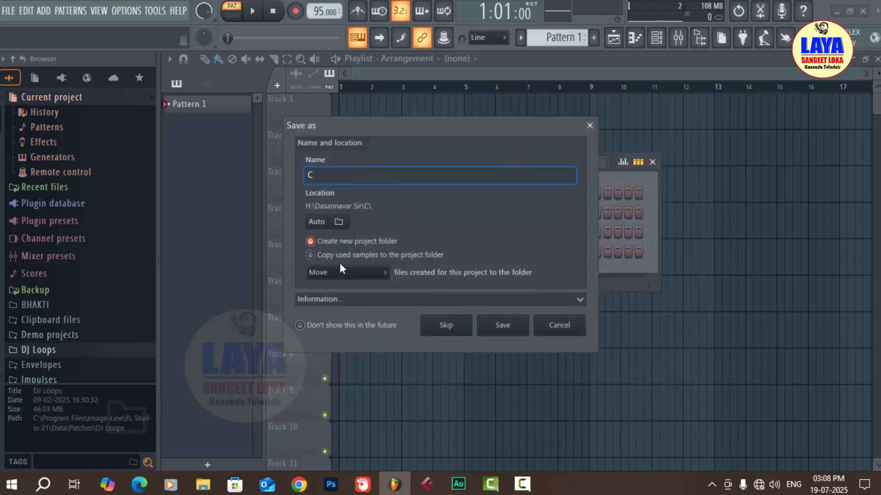
pyautogui.write('lass 1')
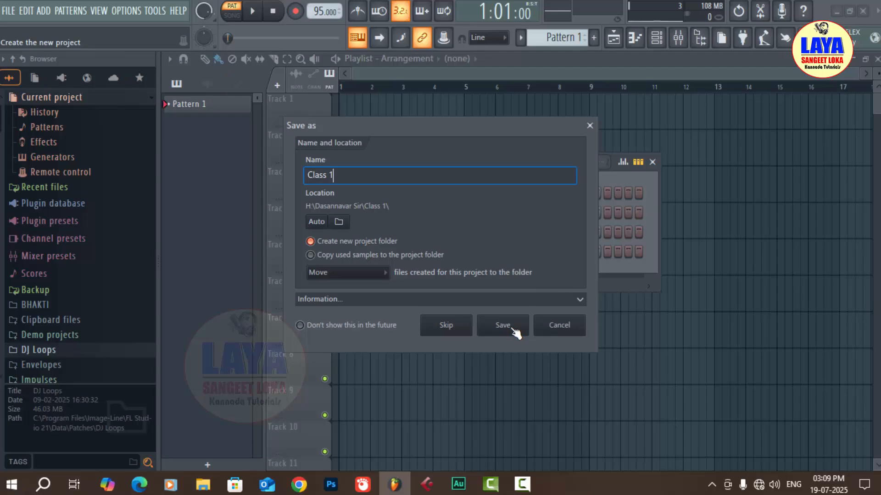
pyautogui.press('BackSpace')
pyautogui.write('4')
pyautogui.click(513, 329)
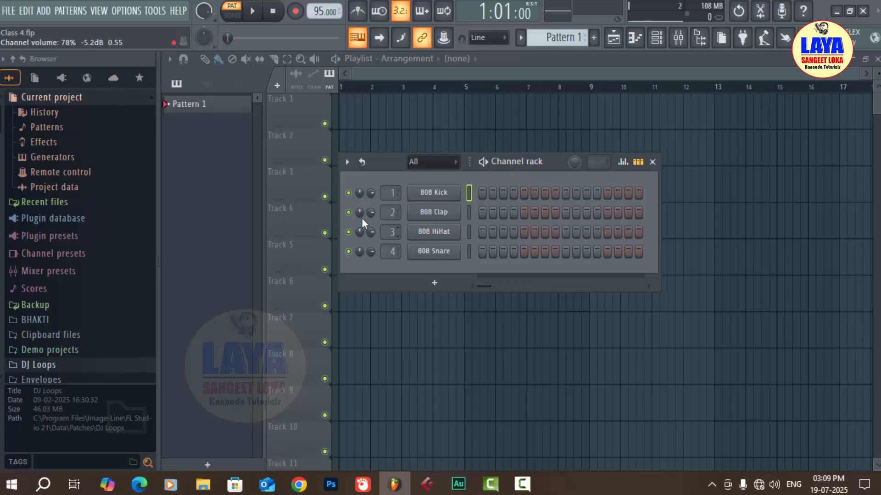
# Add an FL Keys instrument channel to the channel rack and close its plugin window
pyautogui.click(444, 288)
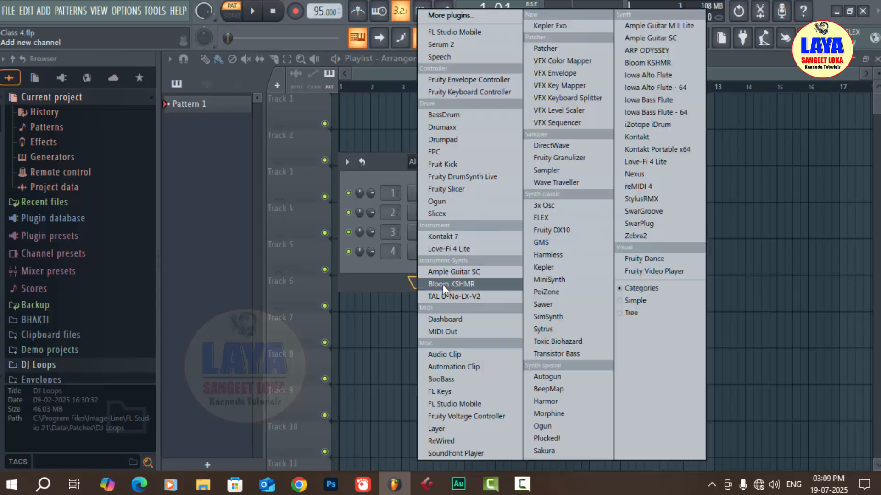
pyautogui.click(37, 9)
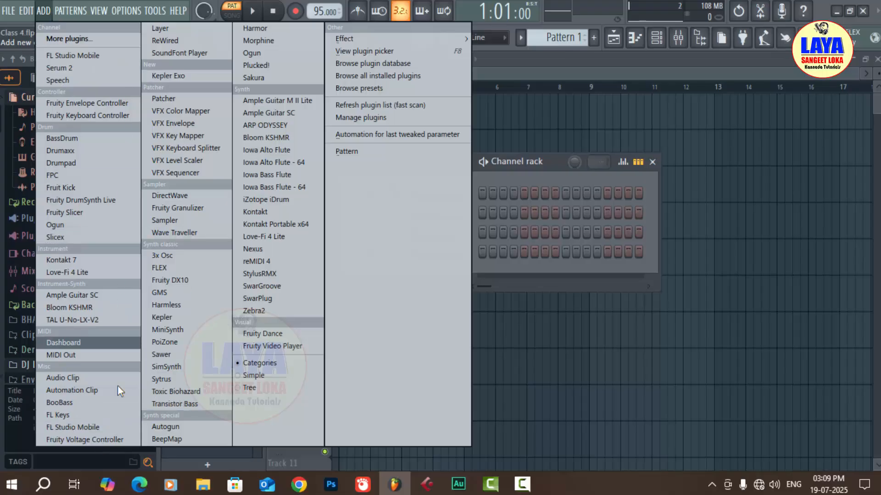
pyautogui.click(68, 415)
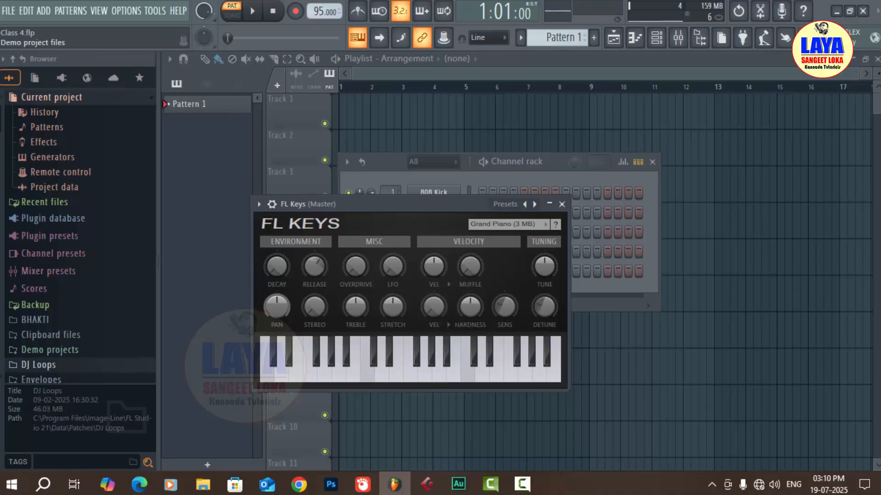
pyautogui.click(561, 204)
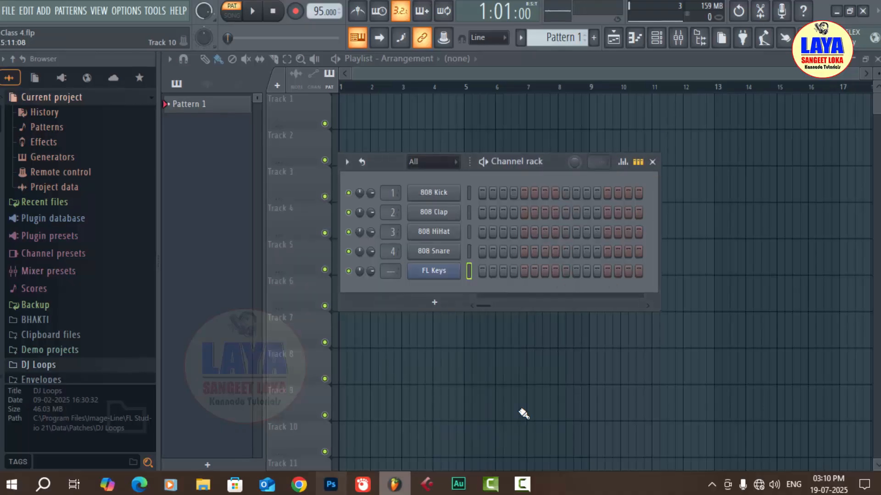
# Add a Sampler channel to the rack, move its window clear of the channel names and play a test note
pyautogui.click(435, 304)
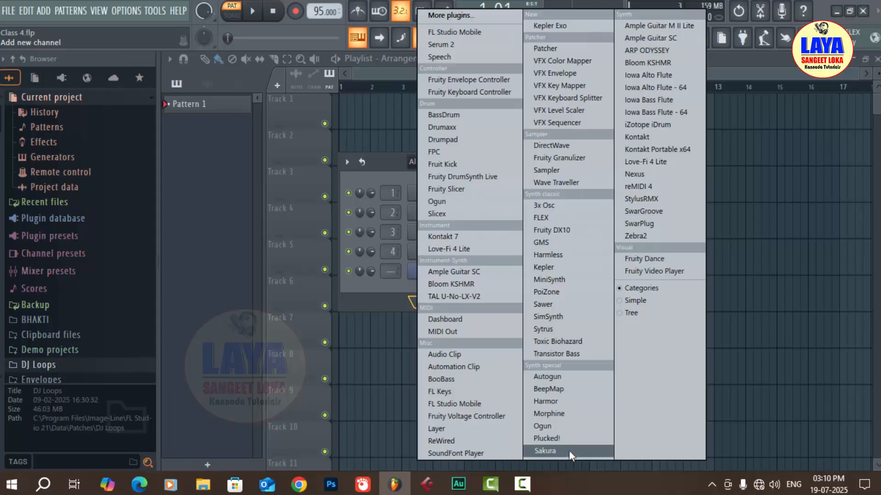
pyautogui.click(556, 171)
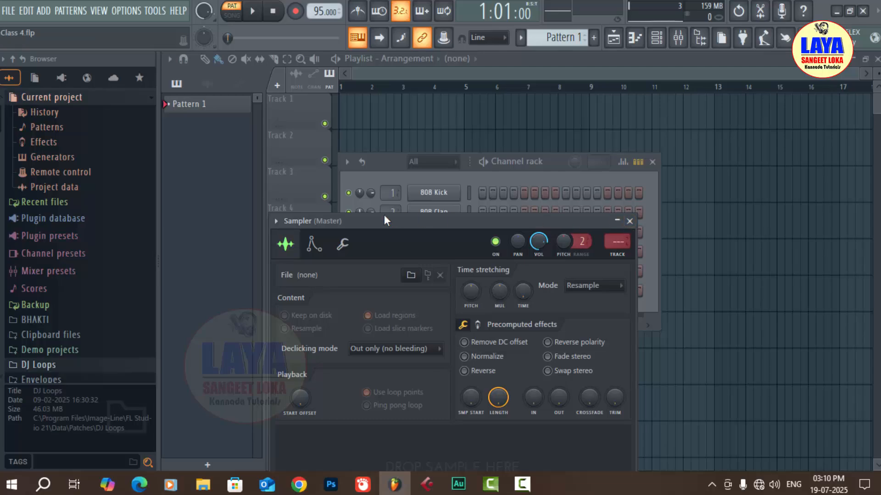
pyautogui.moveTo(384, 217); pyautogui.dragTo(561, 115)
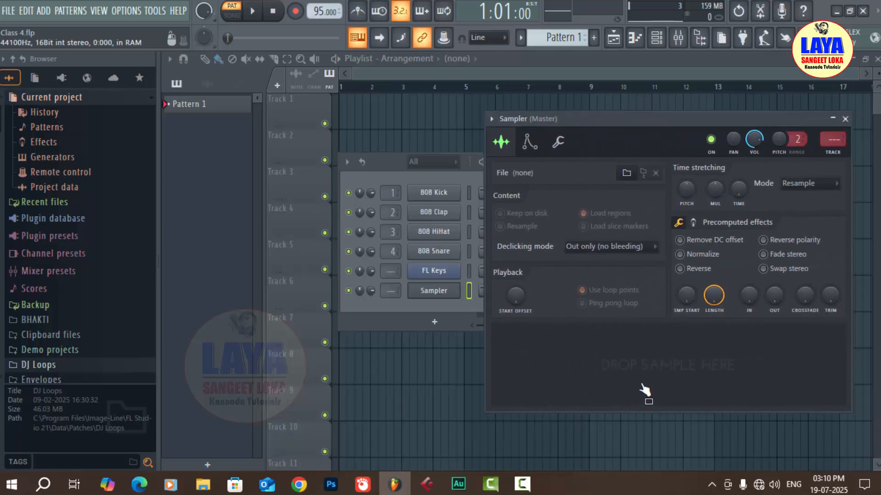
pyautogui.press('c')
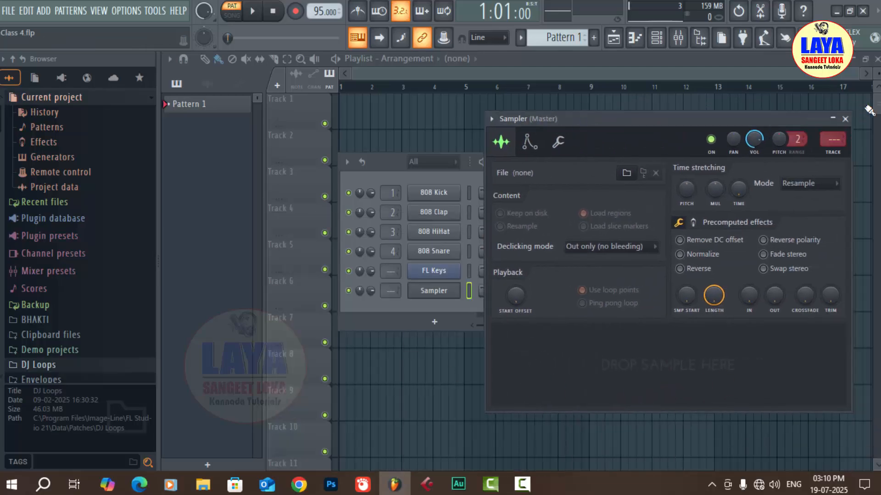
# Place a C5 note at the start of the Sampler's piano roll and lengthen it to the start of bar 3
pyautogui.press('F7')
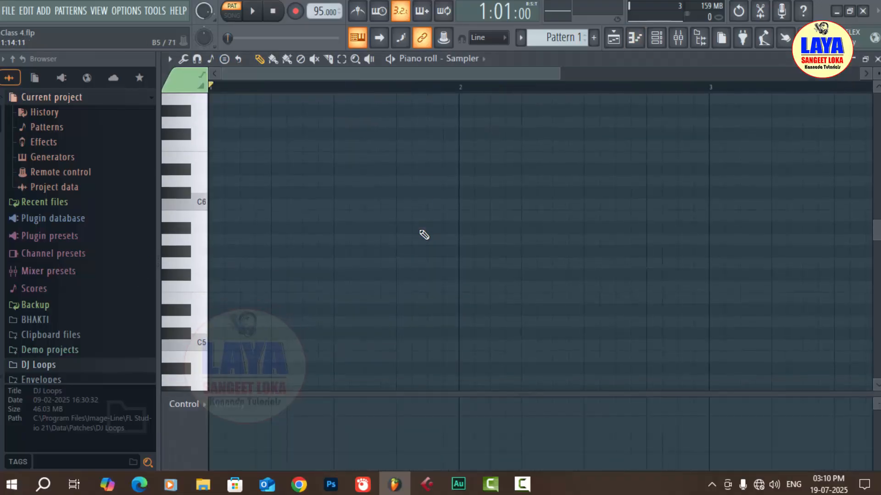
pyautogui.scroll(-3, 424, 235)
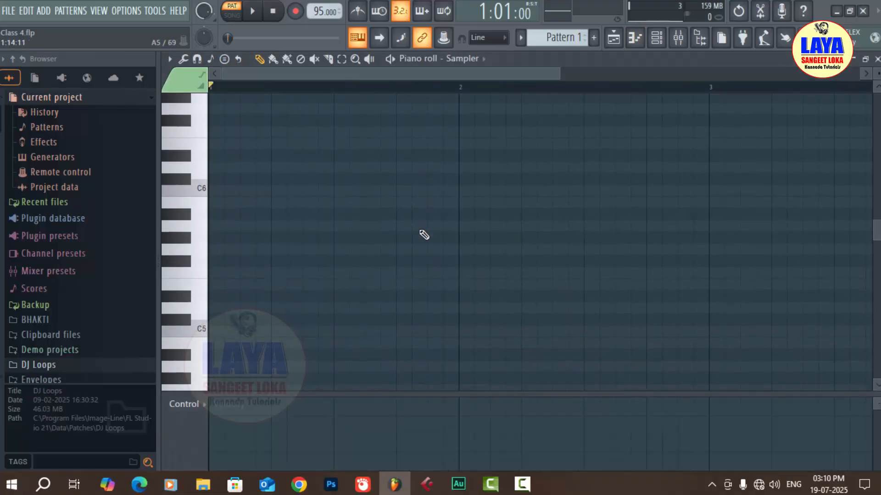
pyautogui.scroll(4, 424, 235)
pyautogui.press('z')
pyautogui.moveTo(275, 333); pyautogui.dragTo(171, 324)
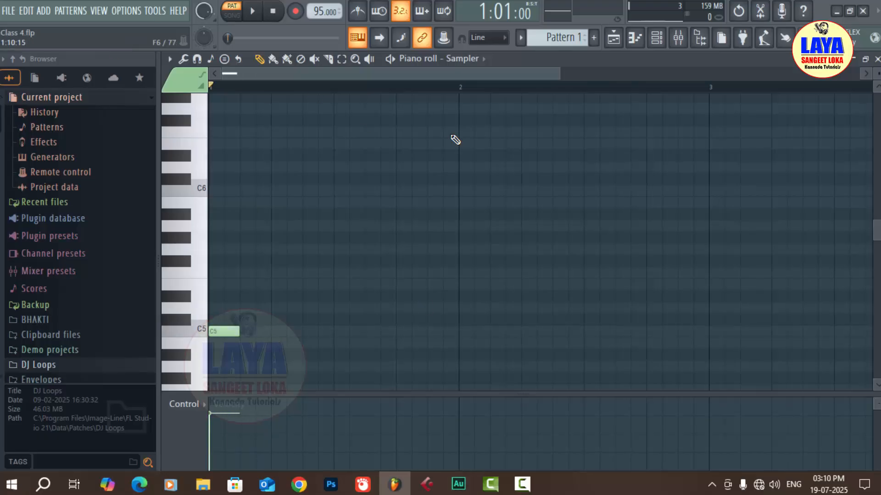
pyautogui.scroll(-3, 331, 89)
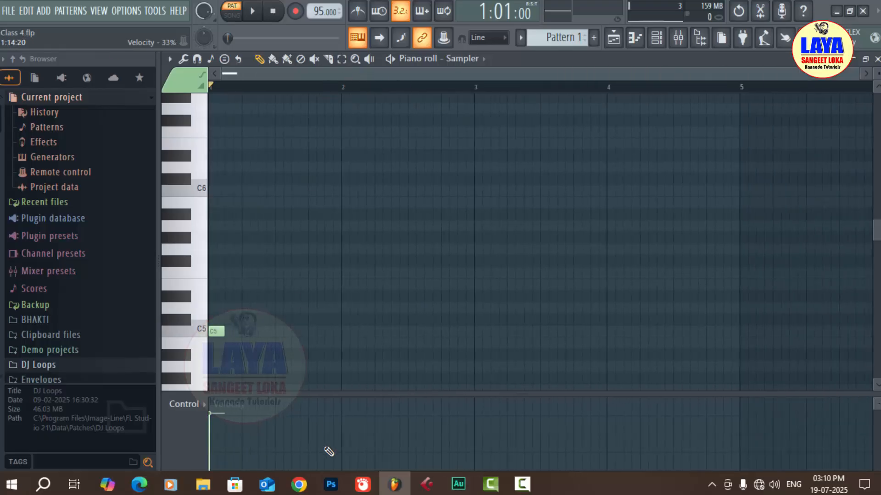
pyautogui.moveTo(223, 332); pyautogui.dragTo(472, 339)
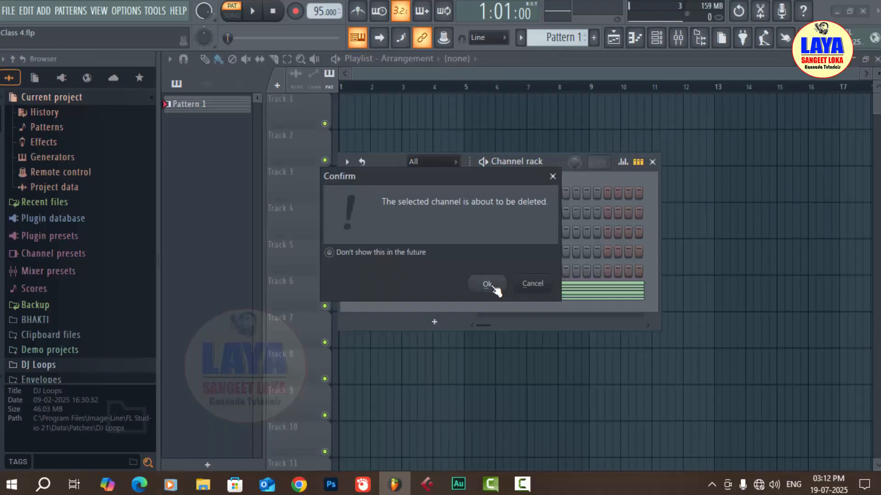
# Delete the Sampler channel from the channel rack
pyautogui.click(487, 284)
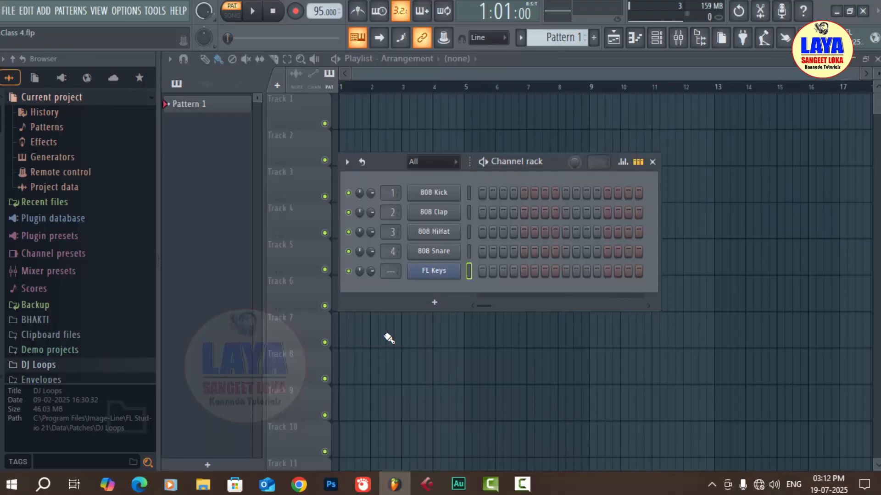
# Set the global snap to (none)
pyautogui.click(491, 38)
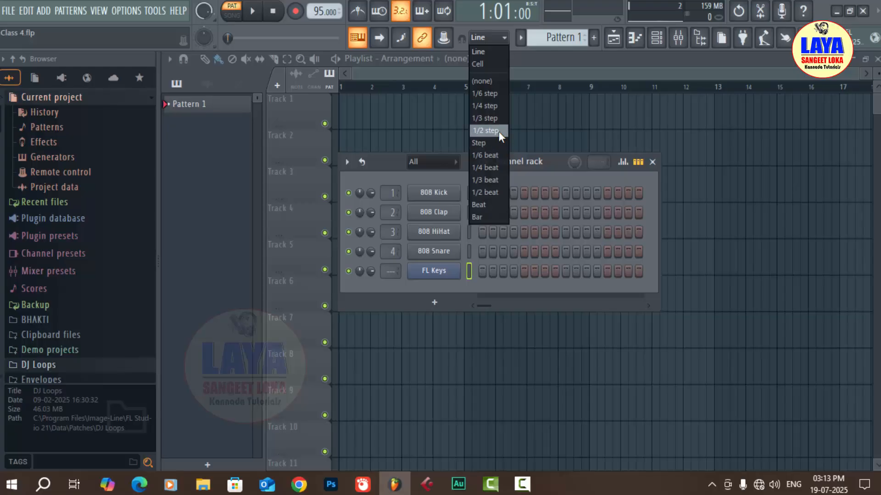
pyautogui.click(499, 81)
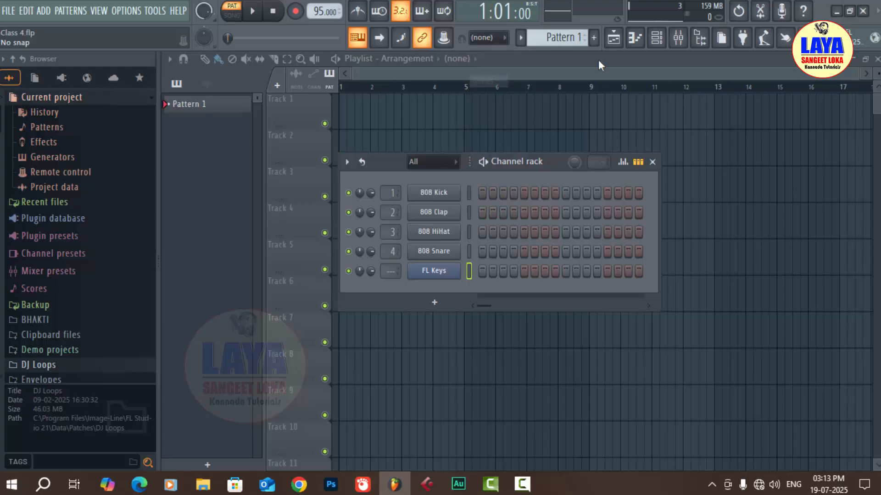
# Route the FL Keys channel to mixer track 5, check it in the mixer, and close the mixer and plugin window
pyautogui.click(433, 271)
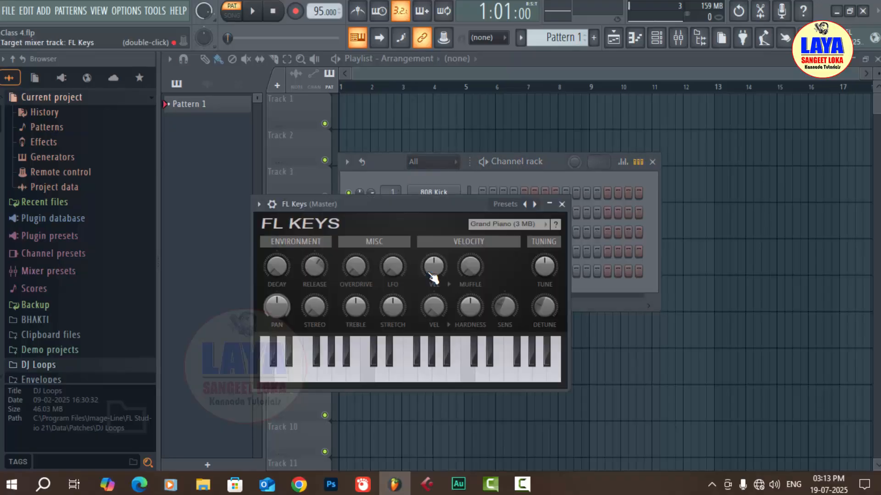
pyautogui.press('F9')
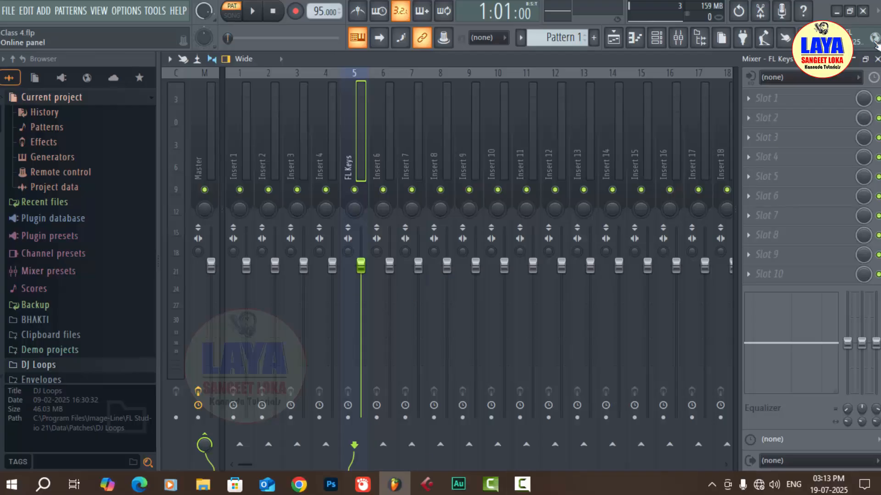
pyautogui.click(876, 60)
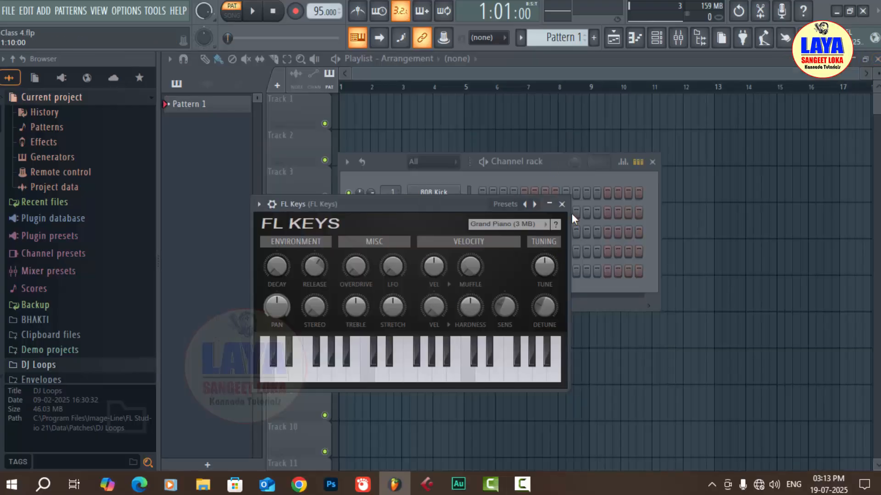
pyautogui.click(566, 201)
# In the FL Keys piano roll, draw four-bar notes C#5, D#5 and F5, all starting at bar 1
pyautogui.click(443, 275)
pyautogui.press('F7')
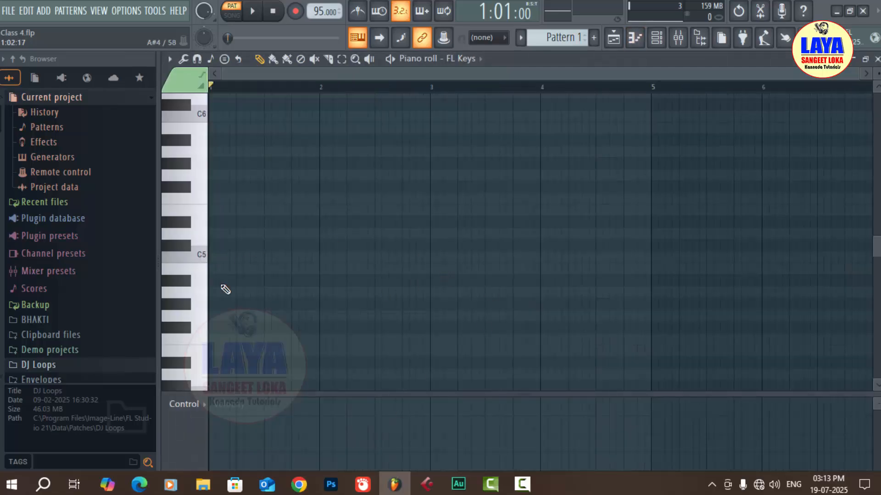
pyautogui.click(240, 245)
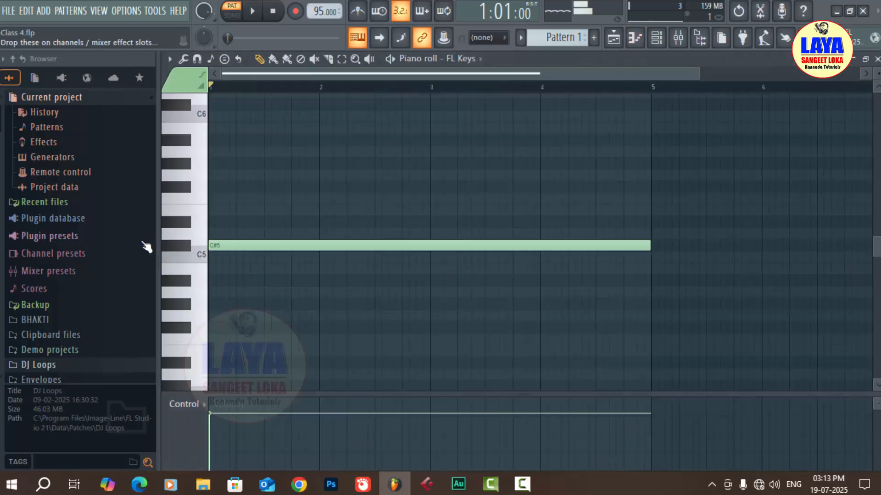
pyautogui.click(212, 222)
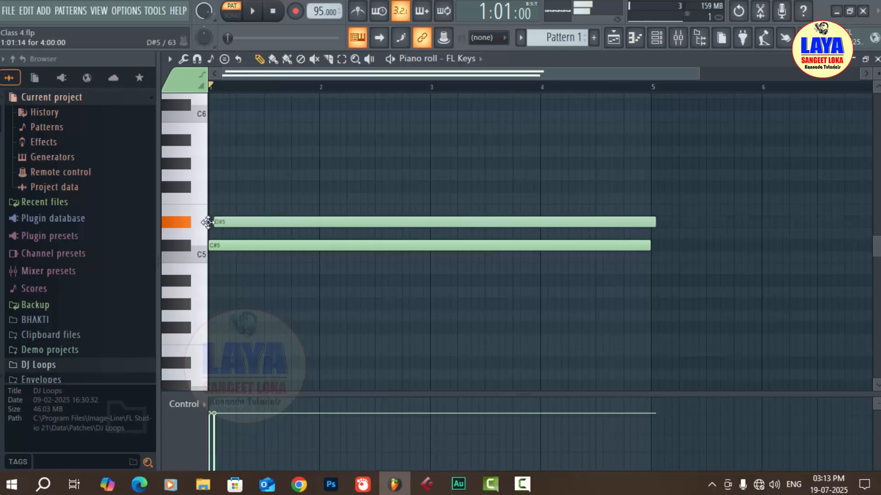
pyautogui.click(226, 198)
pyautogui.moveTo(225, 199); pyautogui.dragTo(198, 198)
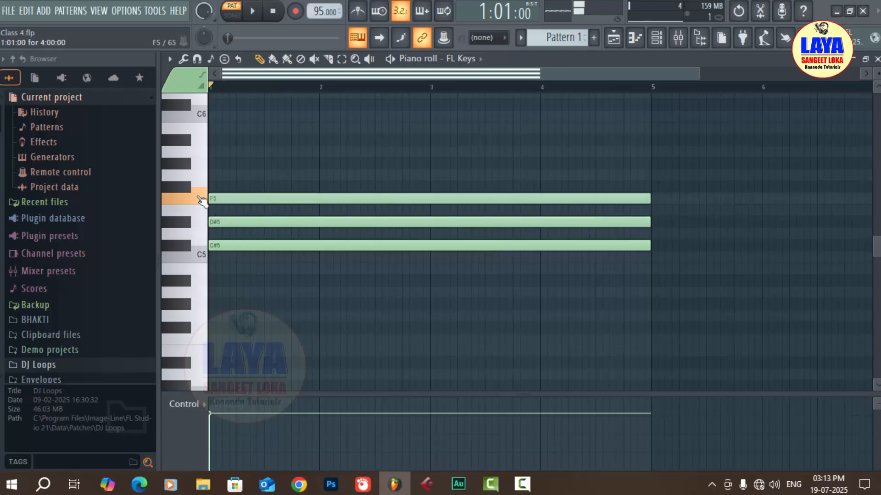
# Add four-bar notes F#5, G#5, A#5, C6 and C#6 above them, all starting at bar 1
pyautogui.click(232, 188)
pyautogui.click(220, 163)
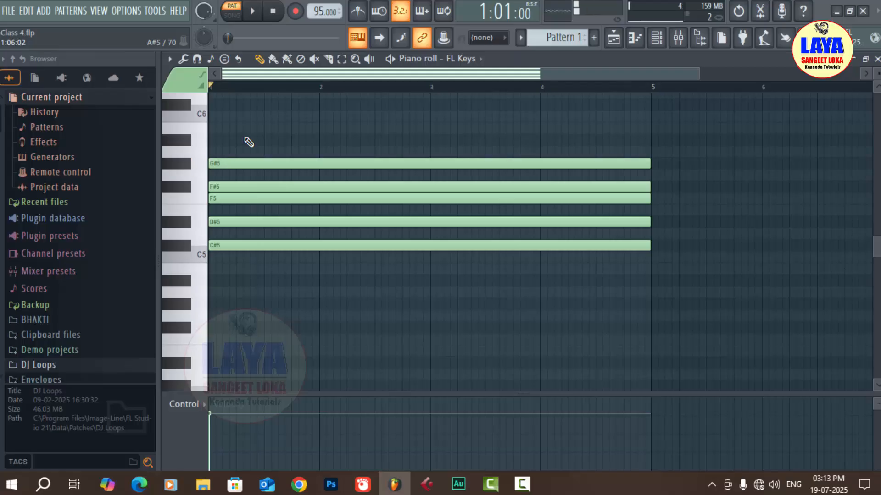
pyautogui.moveTo(243, 140); pyautogui.dragTo(208, 140)
pyautogui.moveTo(238, 114); pyautogui.dragTo(210, 114)
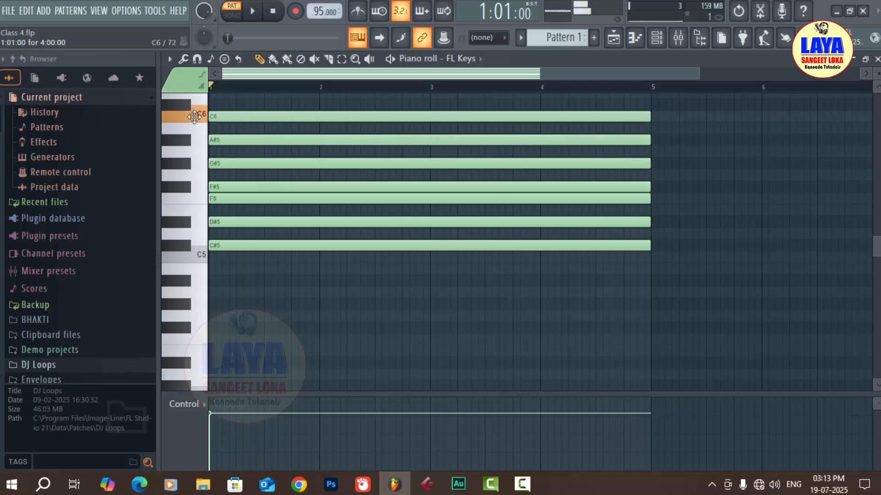
pyautogui.scroll(3, 274, 191)
pyautogui.click(214, 175)
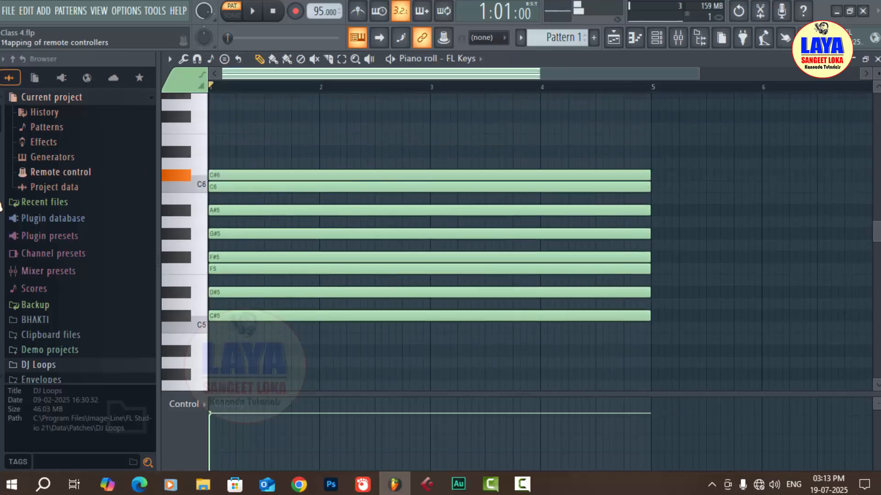
# Play back the stacked scale notes, stop, and close the piano roll and the FL Keys window
pyautogui.scroll(-1, 391, 89)
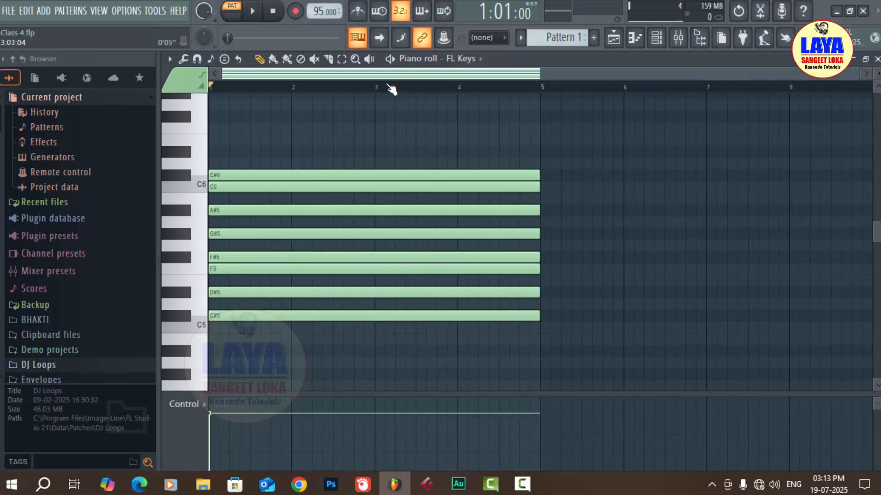
pyautogui.press('space')
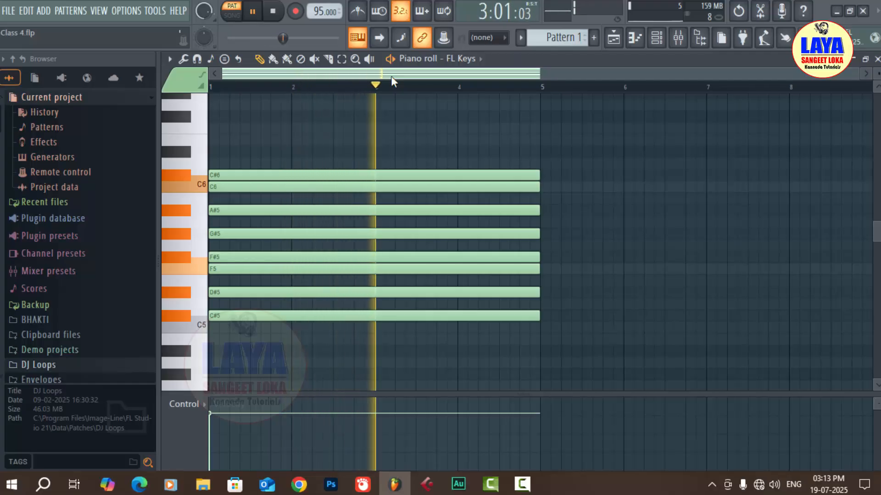
pyautogui.press('space')
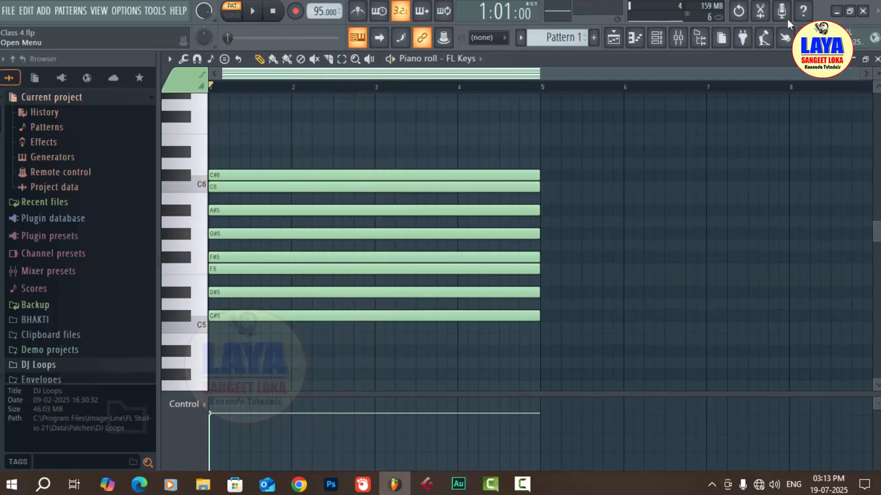
pyautogui.click(876, 58)
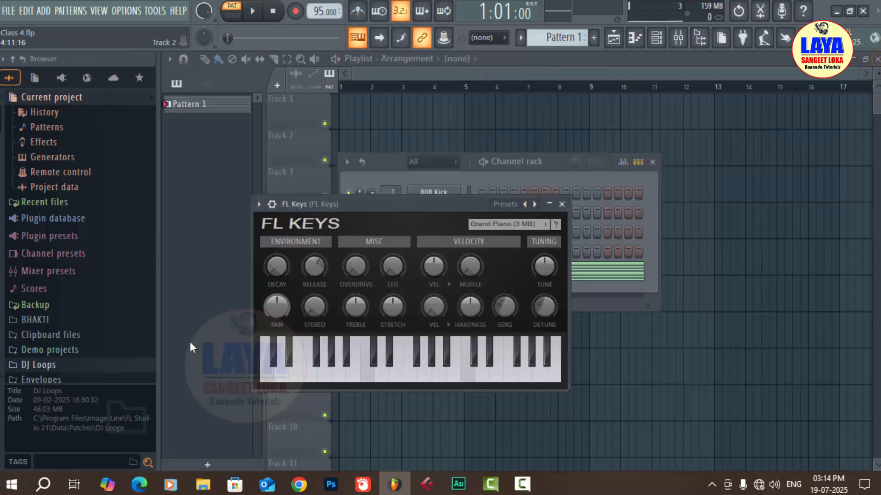
pyautogui.click(562, 204)
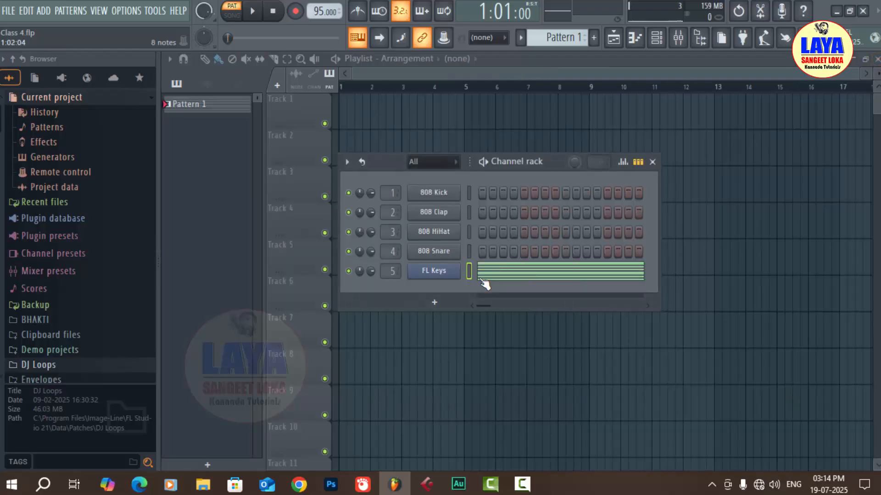
# Clone the FL Keys channel, close the clone's plugin window and look at its piano roll
pyautogui.rightClick(454, 270)
pyautogui.click(513, 397)
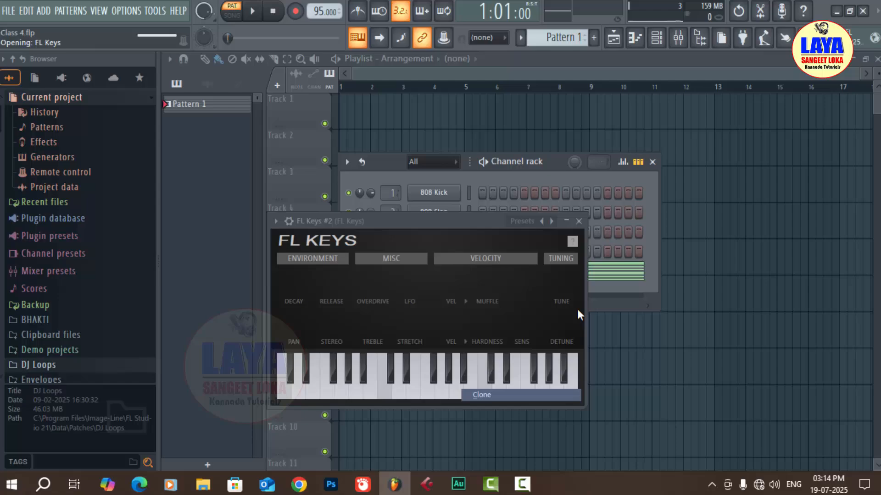
pyautogui.click(571, 222)
pyautogui.press('F7')
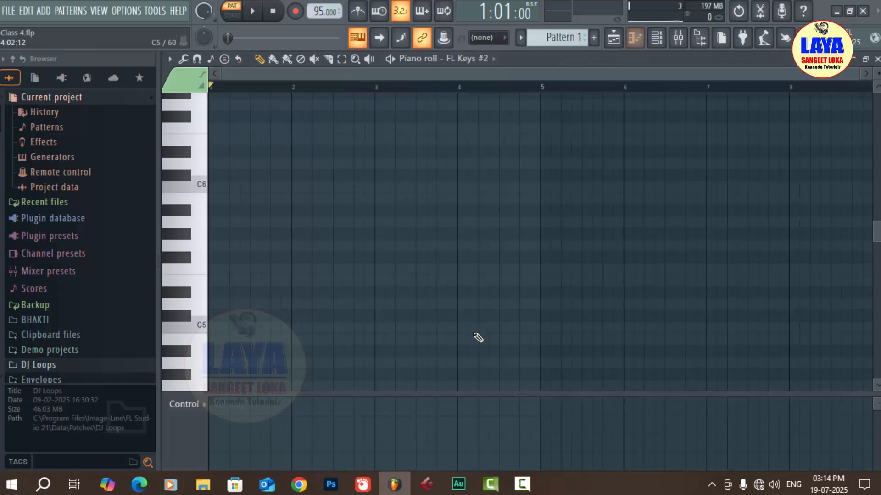
pyautogui.click(877, 59)
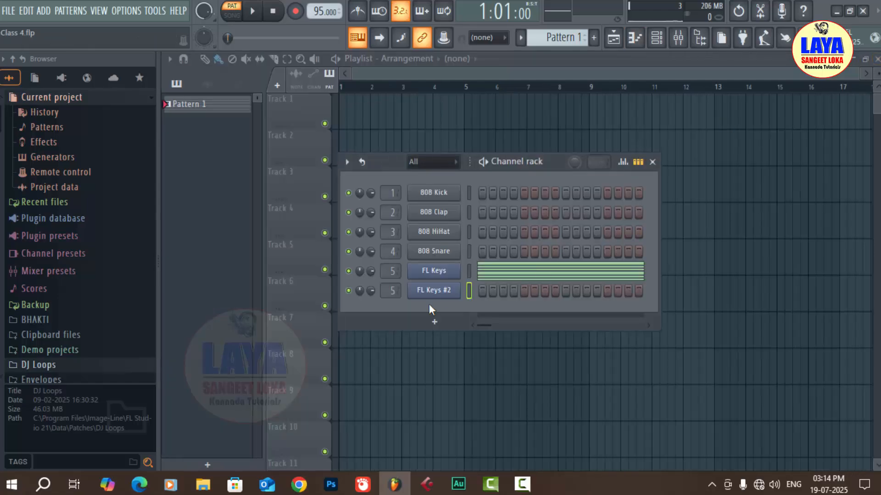
# Test playback with the cloned channel in place, and delete FL Keys #2 from the channel rack
pyautogui.press('space')
pyautogui.press('space')
pyautogui.press('space')
pyautogui.press('space')
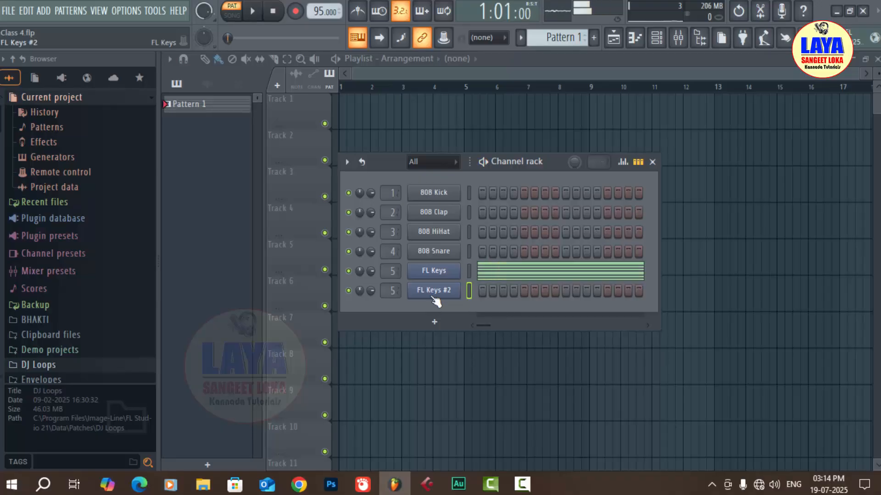
pyautogui.rightClick(433, 294)
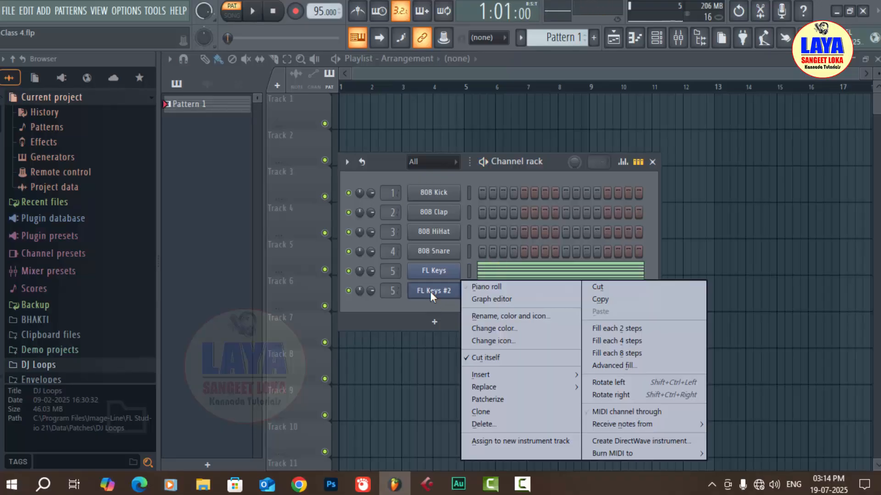
pyautogui.click(493, 422)
pyautogui.click(480, 288)
# Reopen the original FL Keys piano roll and delete all the scale notes
pyautogui.click(536, 275)
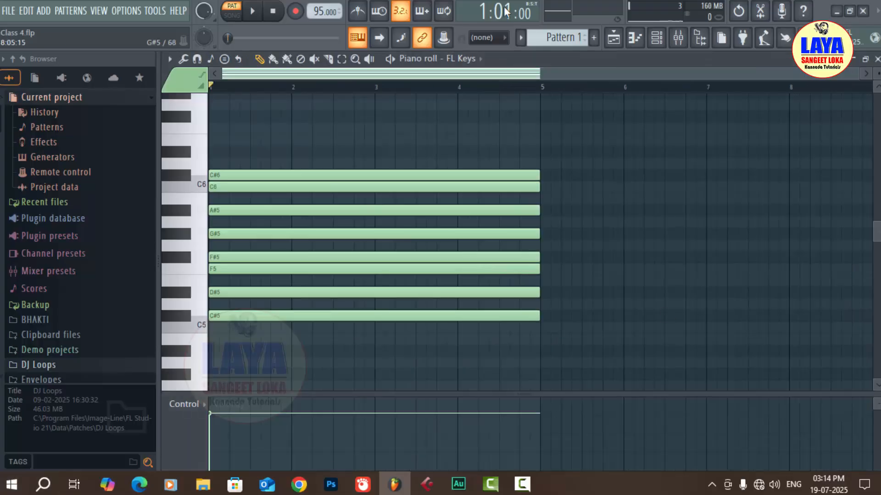
pyautogui.moveTo(448, 175); pyautogui.dragTo(448, 356)
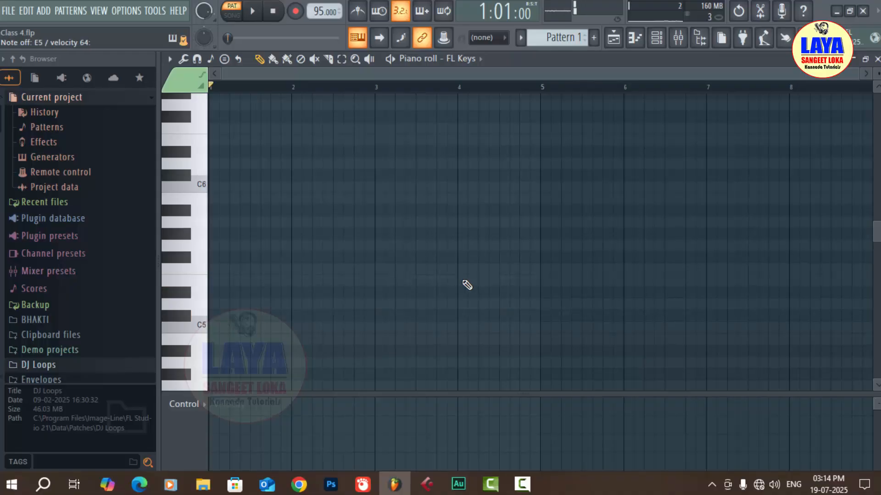
# Draw a chord of four-bar notes C#5, E5 and G#5, all starting at bar 1
pyautogui.click(239, 318)
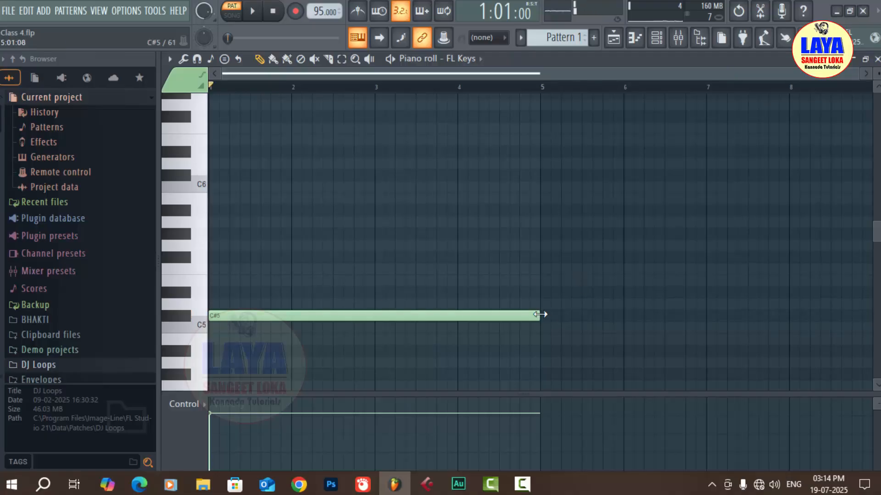
pyautogui.click(244, 282)
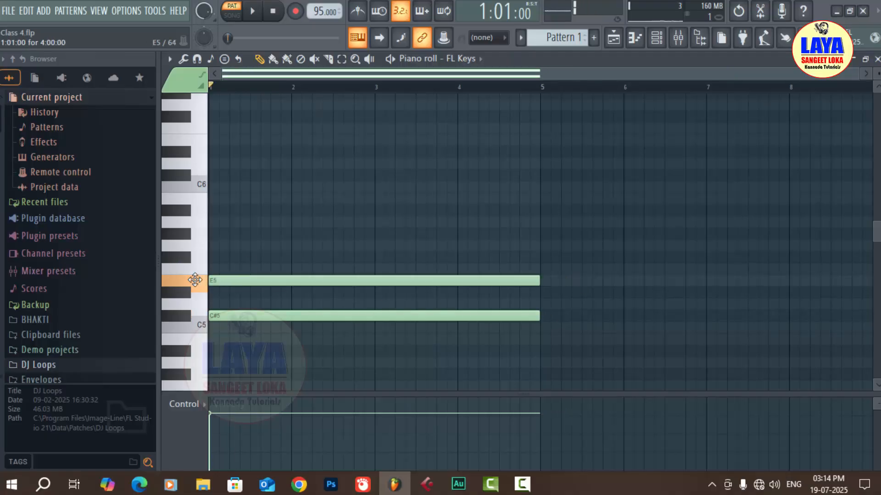
pyautogui.click(339, 234)
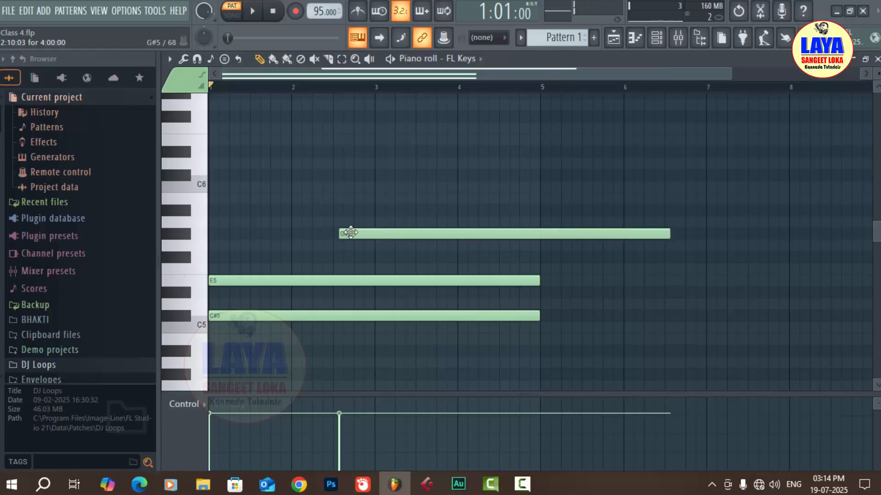
pyautogui.moveTo(350, 232); pyautogui.dragTo(222, 232)
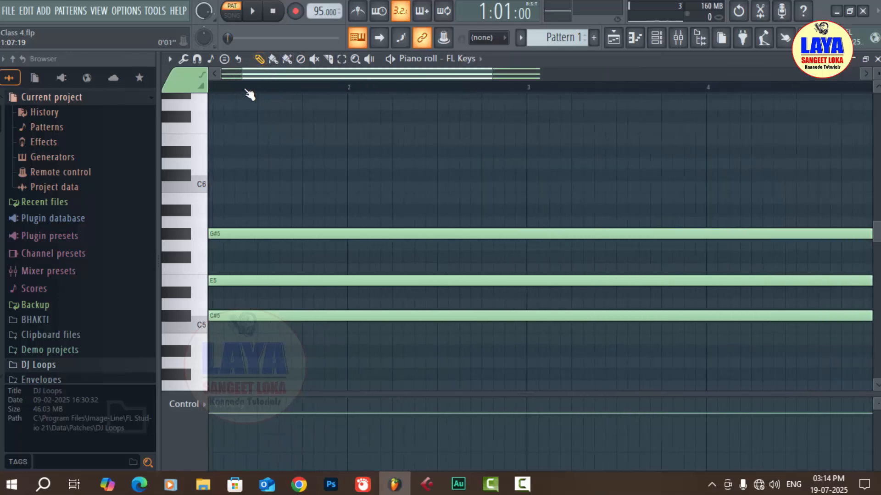
# Select all three chord notes and shorten them together to end around the start of bar 2
pyautogui.click(342, 60)
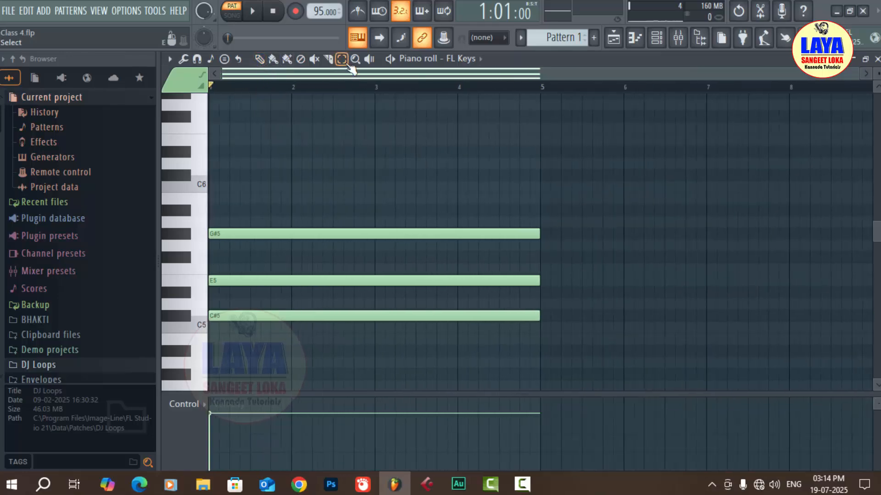
pyautogui.moveTo(563, 152); pyautogui.dragTo(516, 376)
pyautogui.click(259, 60)
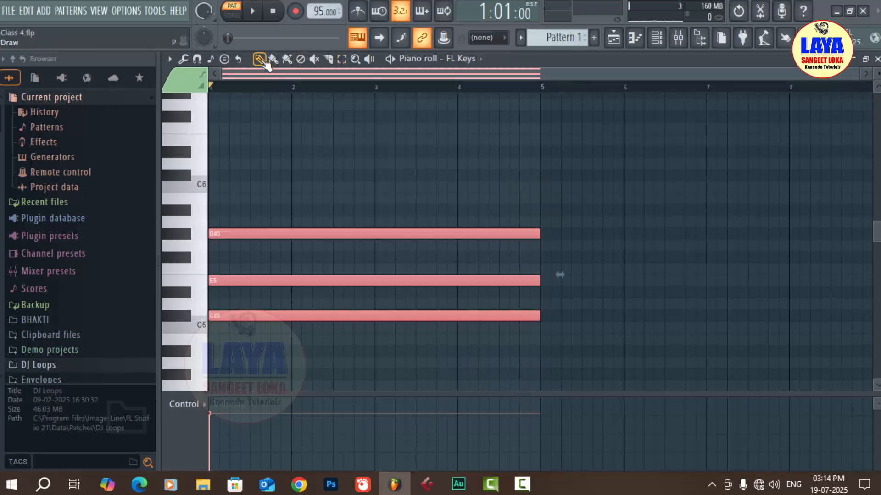
pyautogui.moveTo(538, 280); pyautogui.dragTo(288, 288)
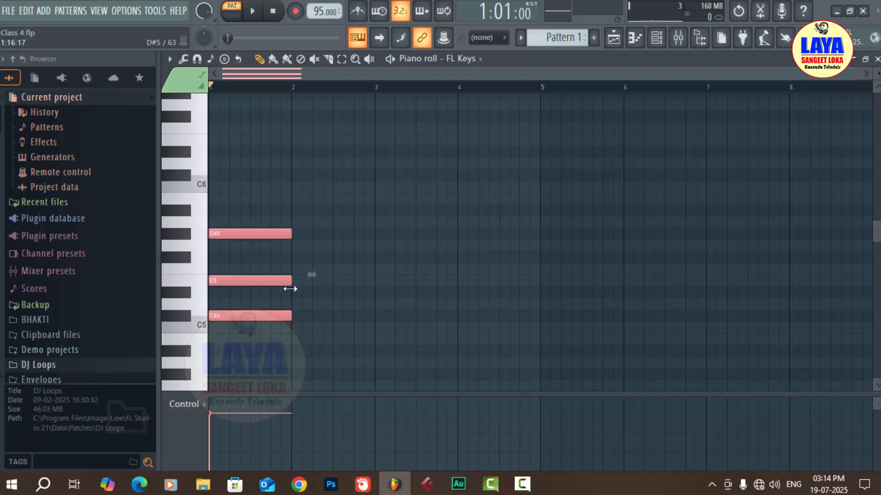
# Trim the chord notes' ends to exactly the bar 2 line and play the chord back
pyautogui.scroll(6, 239, 86)
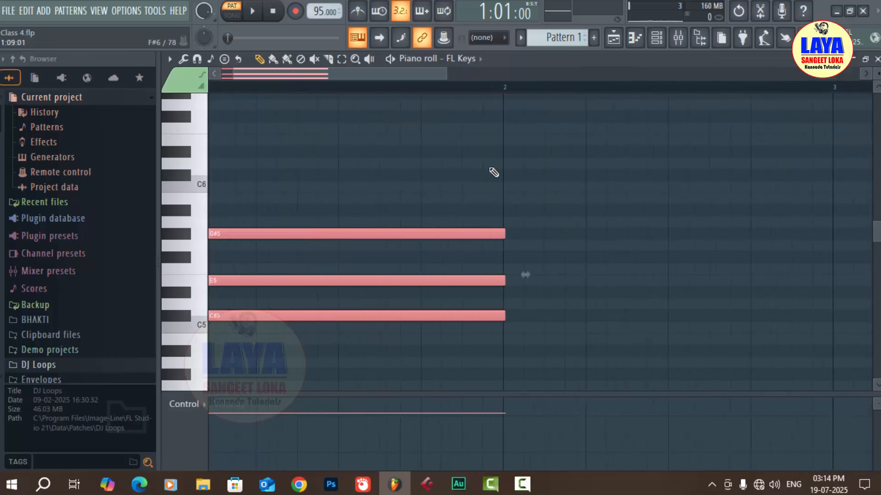
pyautogui.moveTo(507, 237); pyautogui.dragTo(504, 237)
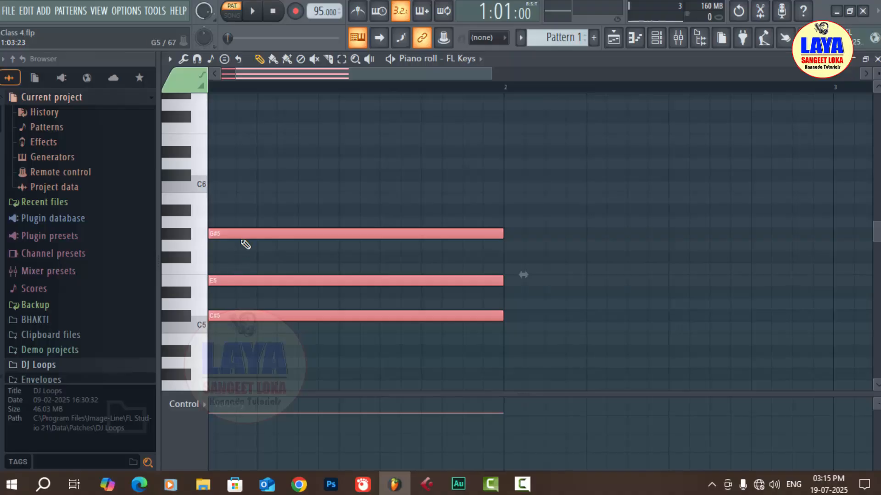
pyautogui.press('space')
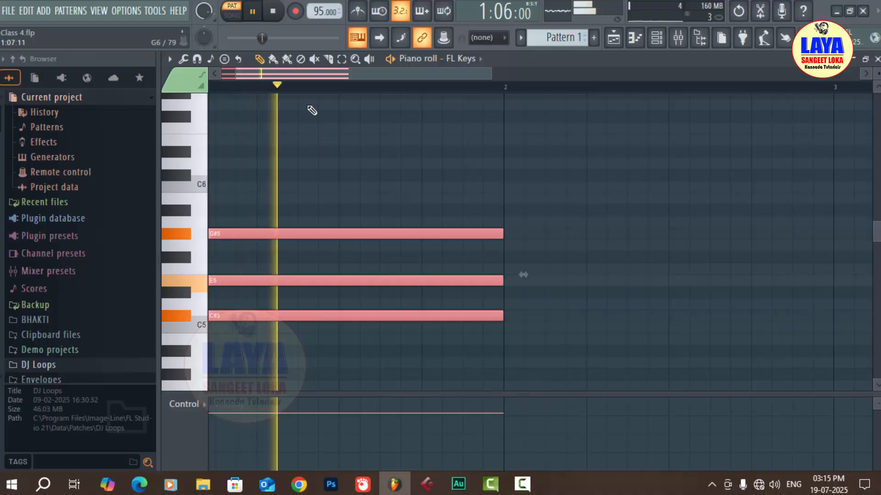
pyautogui.press('space')
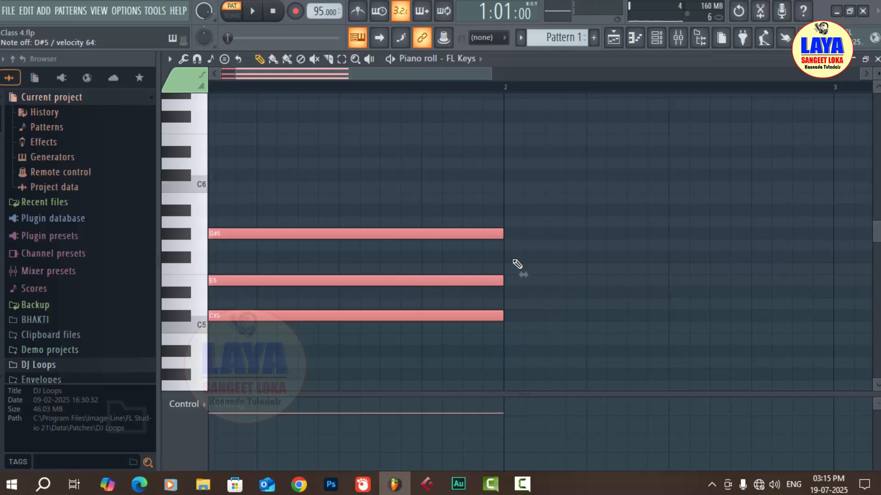
# Play the C#5–E5–G#5 chord back and delete its three notes
pyautogui.press('space')
pyautogui.press('space')
pyautogui.rightClick(411, 315)
pyautogui.rightClick(397, 280)
pyautogui.rightClick(390, 234)
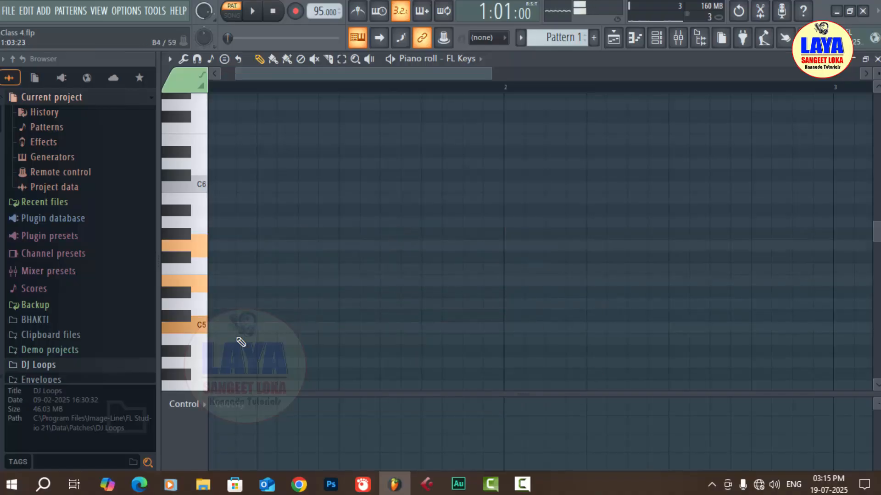
# Draw a one-bar chord of C5, E5 and G5 starting at bar 1
pyautogui.moveTo(238, 327); pyautogui.dragTo(154, 323)
pyautogui.moveTo(241, 329)
pyautogui.mouseDown()
pyautogui.moveTo(242, 316)
pyautogui.moveTo(251, 321)
pyautogui.mouseUp()
pyautogui.click(238, 282)
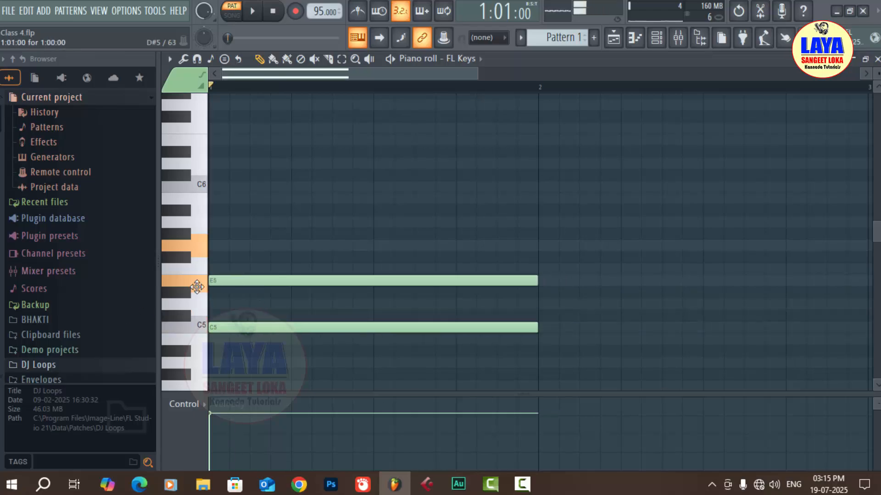
pyautogui.click(229, 245)
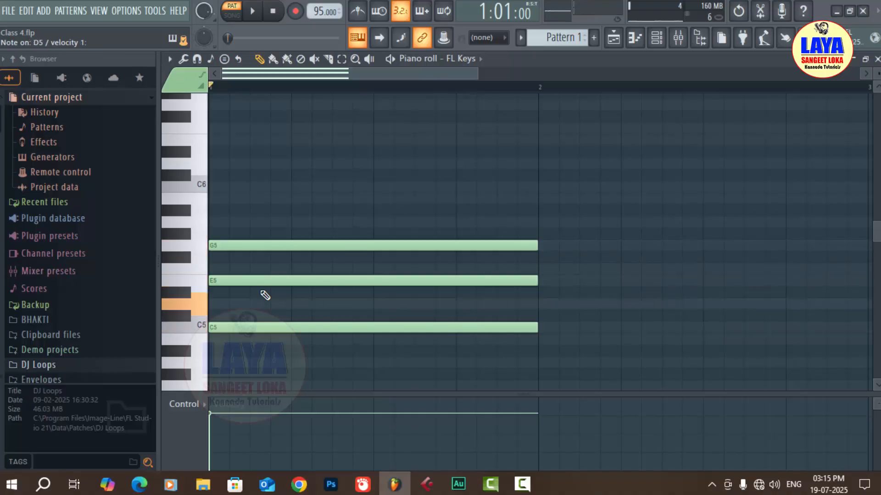
# Set the snap to Line and draw a one-bar chord of D5, F5 and A5 starting exactly at bar 2
pyautogui.click(547, 304)
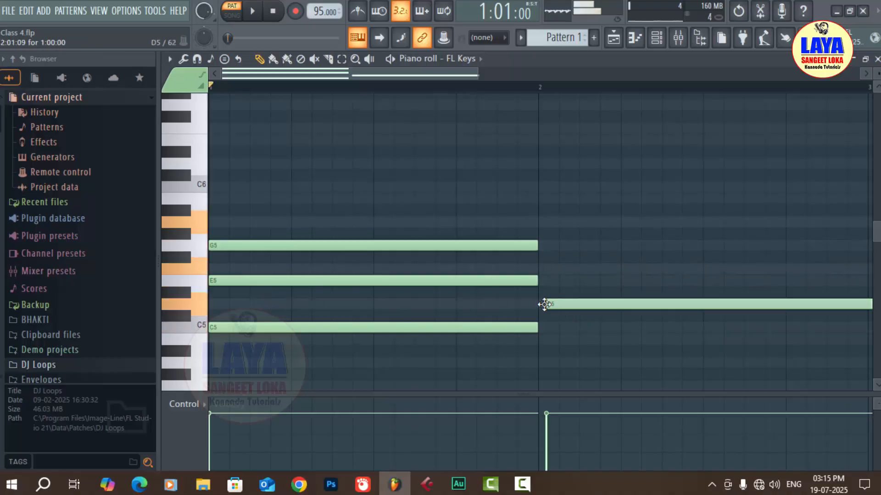
pyautogui.moveTo(597, 301)
pyautogui.mouseDown()
pyautogui.moveTo(582, 304)
pyautogui.moveTo(589, 307)
pyautogui.mouseUp()
pyautogui.click(483, 37)
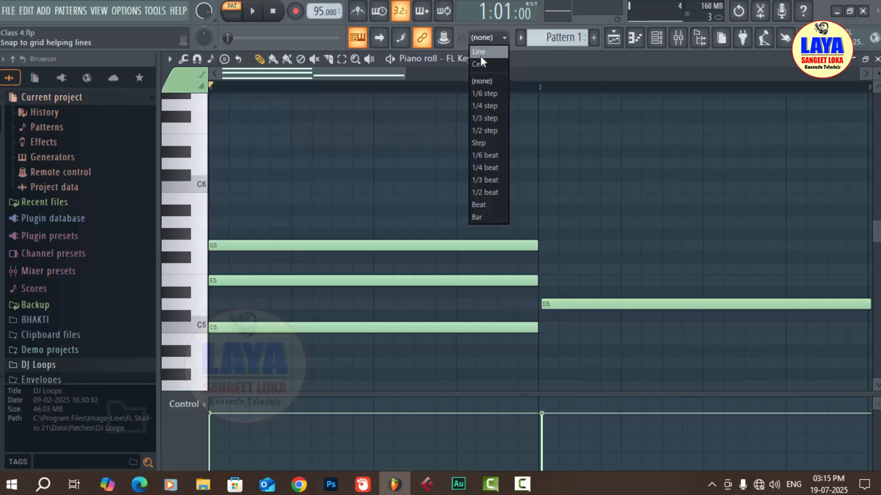
pyautogui.click(480, 55)
pyautogui.rightClick(634, 303)
pyautogui.moveTo(601, 307); pyautogui.dragTo(541, 305)
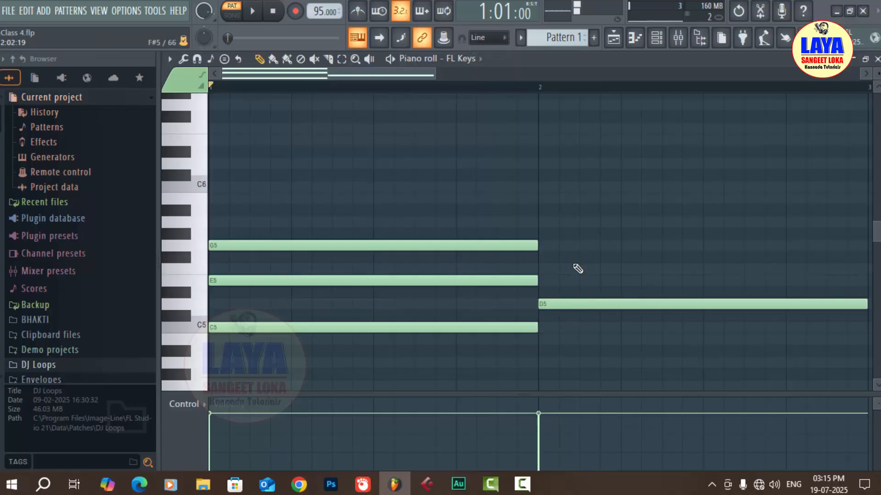
pyautogui.click(535, 268)
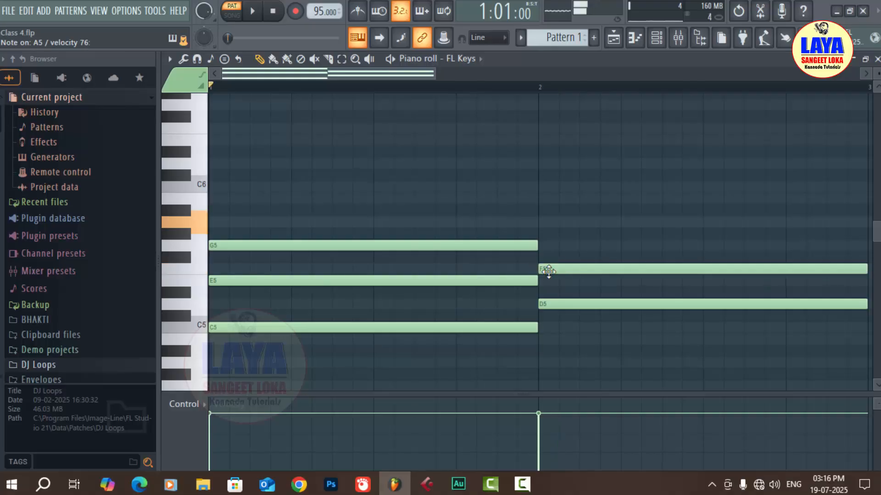
pyautogui.click(542, 222)
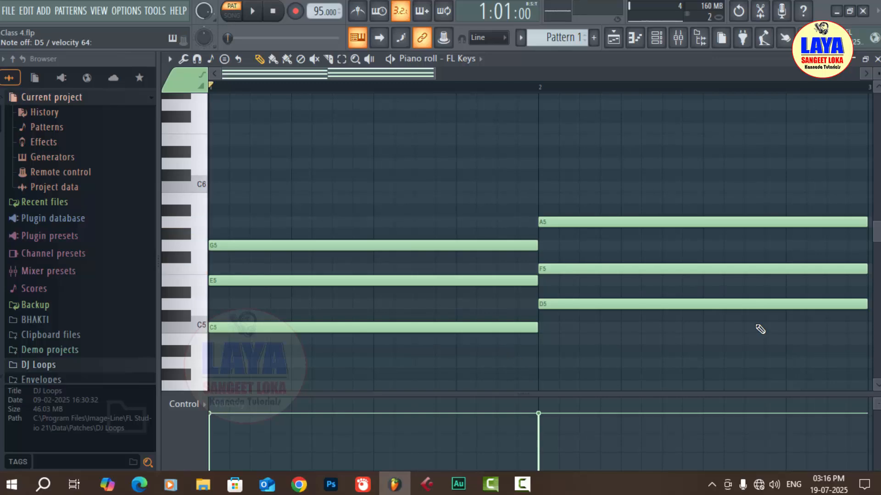
# Draw a one-bar chord of F5, A5 and C6 aligned to the start of bar 3
pyautogui.scroll(-2, 506, 88)
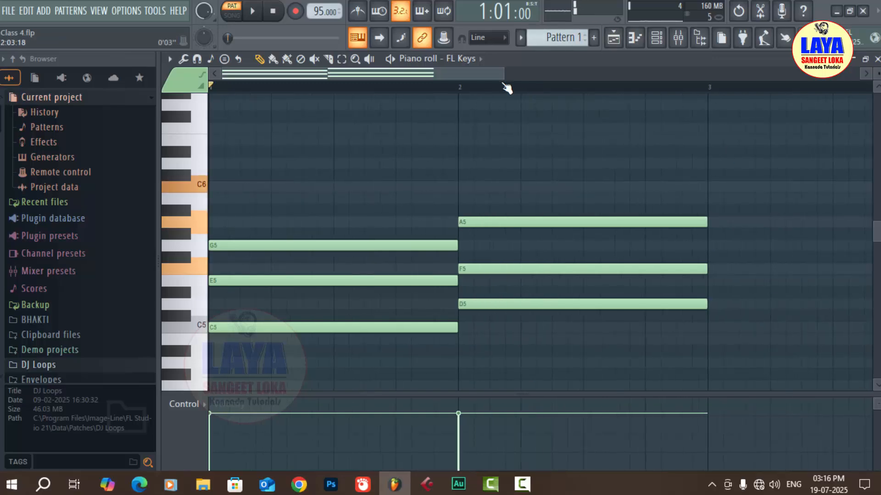
pyautogui.scroll(-1, 506, 88)
pyautogui.click(627, 269)
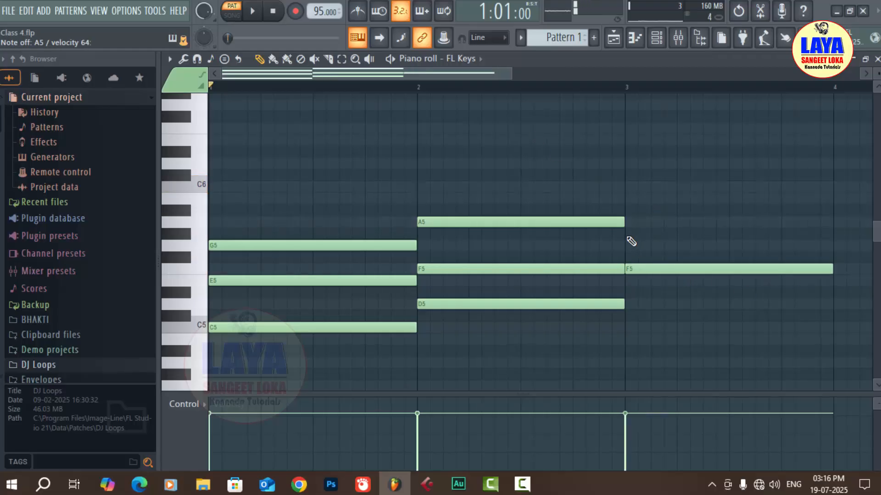
pyautogui.click(627, 222)
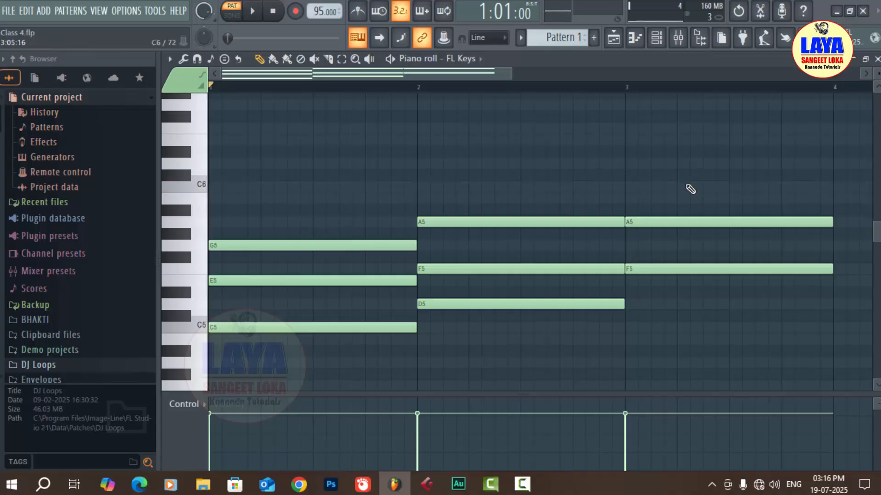
pyautogui.click(640, 187)
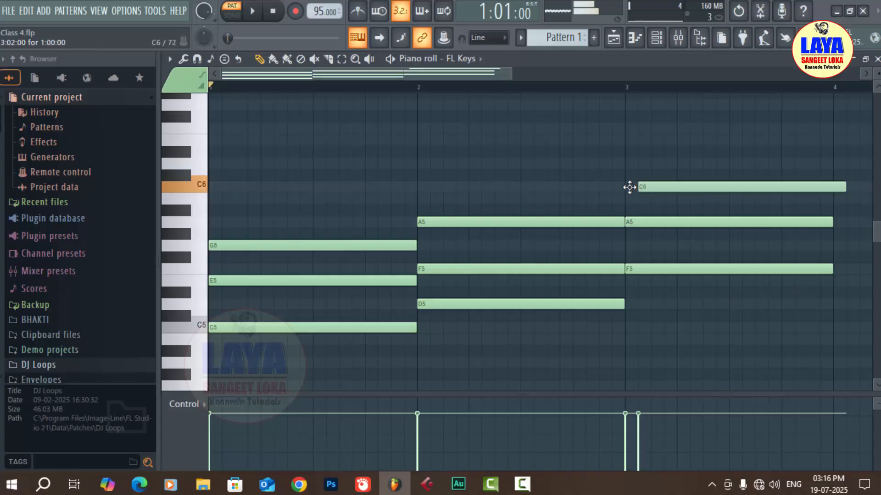
pyautogui.moveTo(629, 187); pyautogui.dragTo(616, 187)
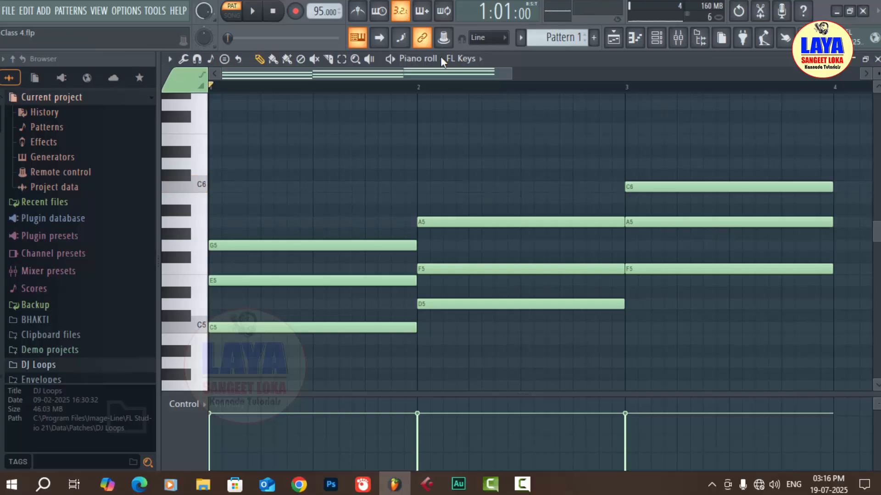
# Select only the C6 note in bar 3, lower it one octave to C5 and play the chords back
pyautogui.click(341, 59)
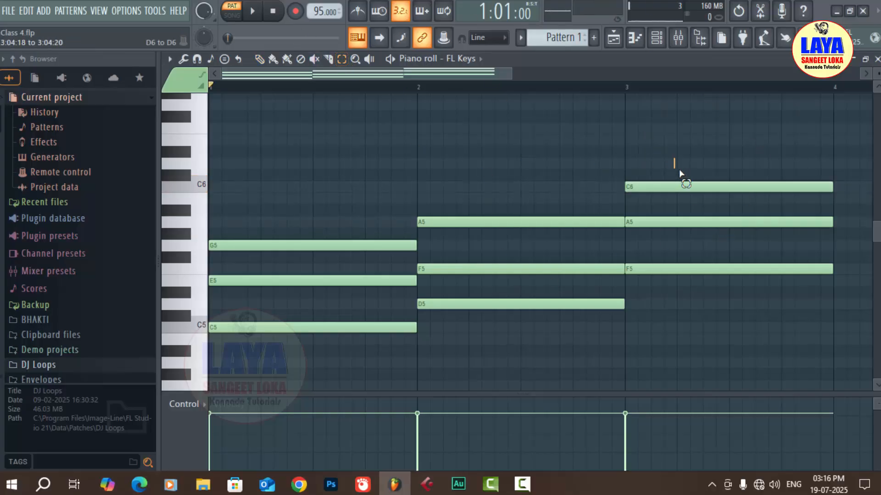
pyautogui.moveTo(681, 177); pyautogui.dragTo(686, 194)
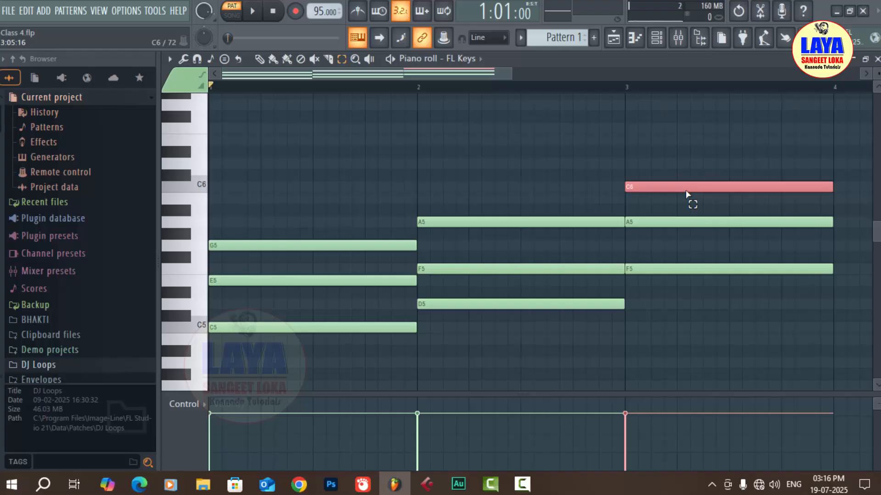
pyautogui.hotkey('ctrl', 'Down')
pyautogui.press('space')
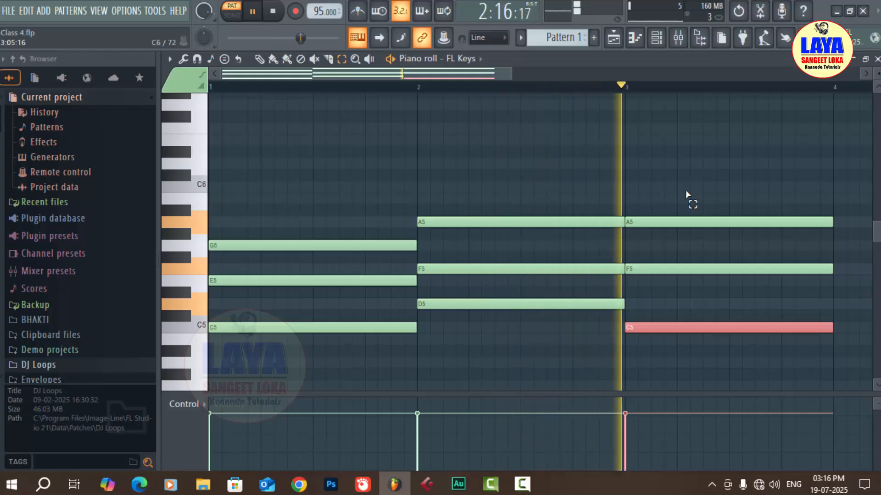
pyautogui.press('space')
# Raise the selected bar 3 note back up one octave to C6 and play the chords back
pyautogui.hotkey('ctrl', 'Up')
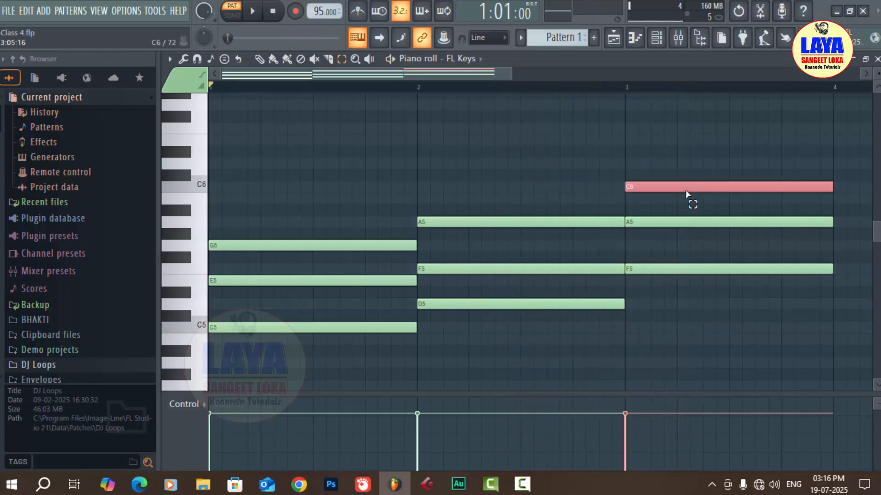
pyautogui.press('space')
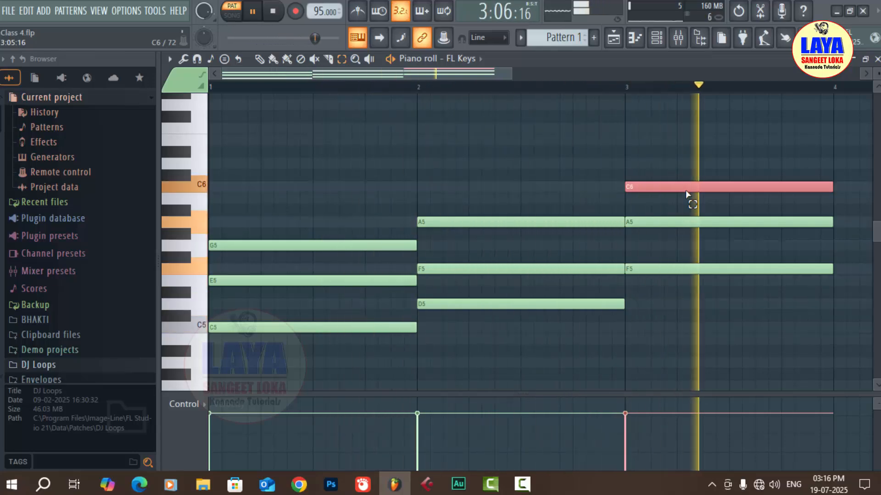
pyautogui.press('space')
# Select all three notes of the bar 3 chord, transpose them down to D#5, G5 and A#5, and play the chords back
pyautogui.moveTo(682, 158); pyautogui.dragTo(688, 271)
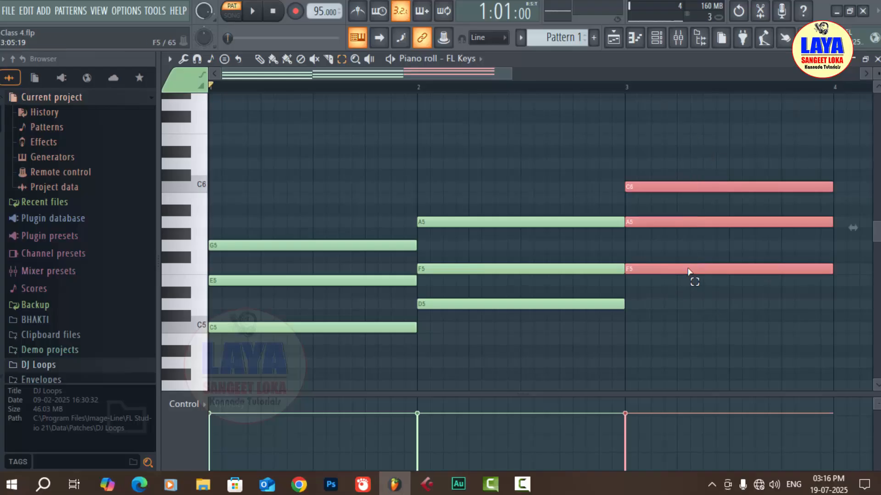
pyautogui.press('Down')
pyautogui.press('Down')
pyautogui.press('space')
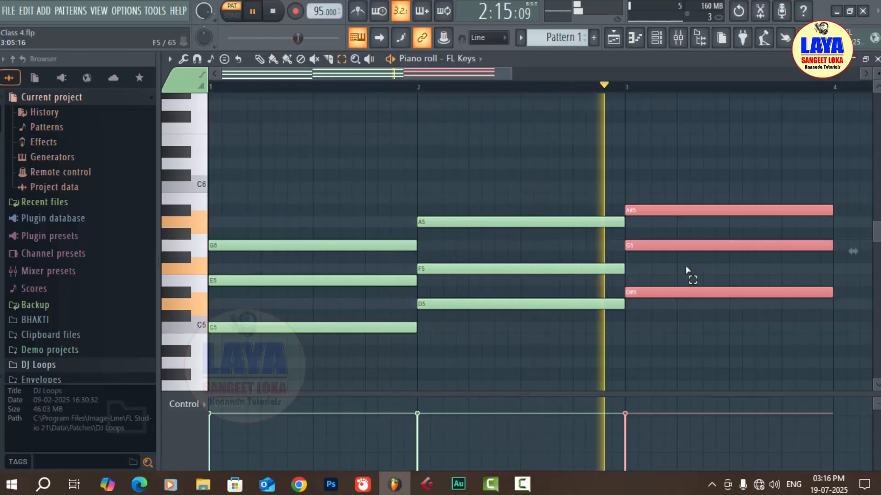
pyautogui.press('space')
# Transpose the bar 3 chord up one semitone to E5, G#5 and B5 and play the chords back
pyautogui.hotkey('shift', 'Up')
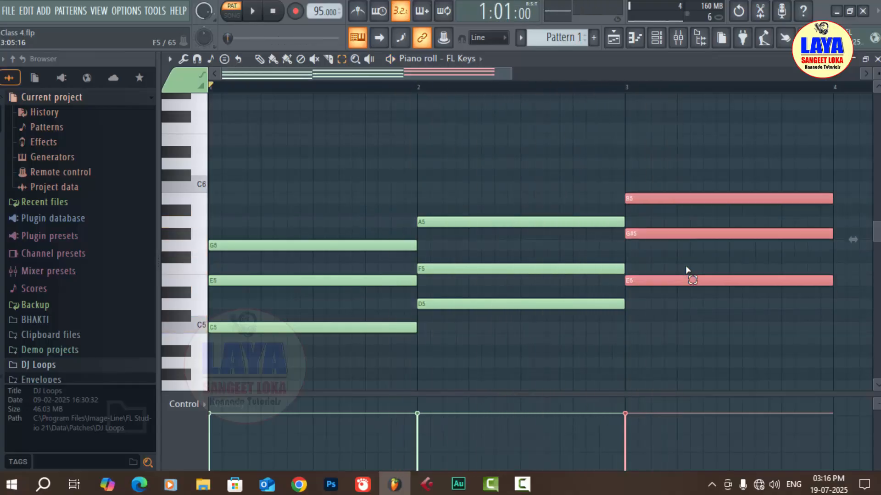
pyautogui.press('space')
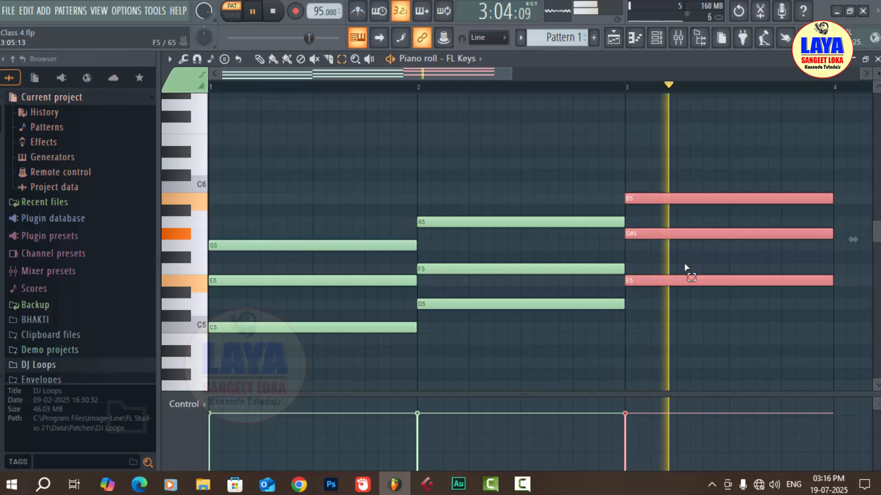
pyautogui.press('space')
# Delete all notes from the piano roll and open the Major Scales folder inside BHAKTI in the browser
pyautogui.hotkey('ctrl', 'a')
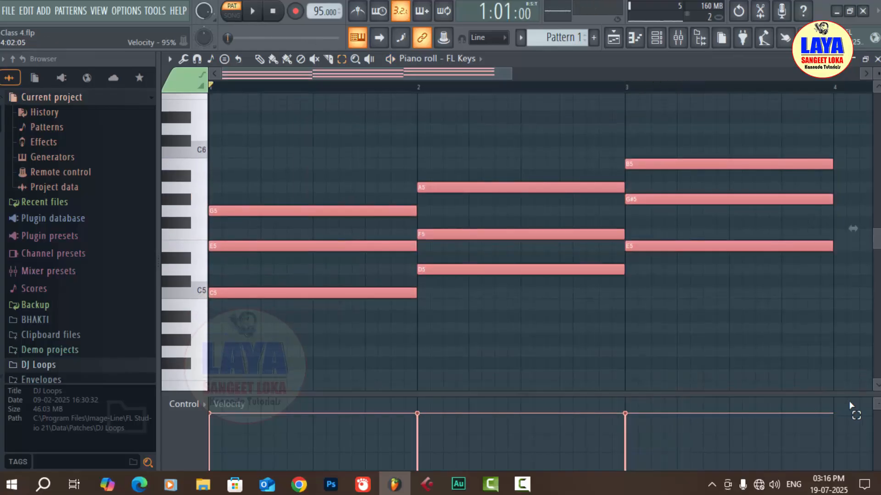
pyautogui.press('Delete')
pyautogui.scroll(-5, 140, 329)
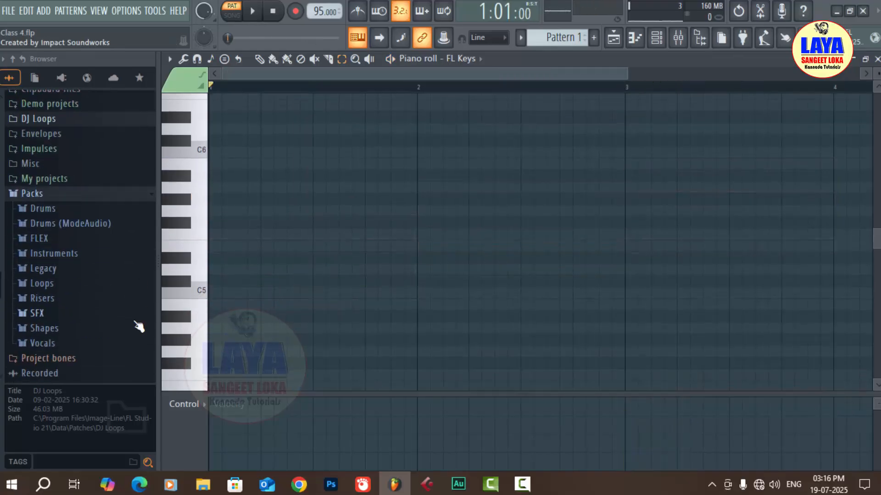
pyautogui.scroll(5, 98, 293)
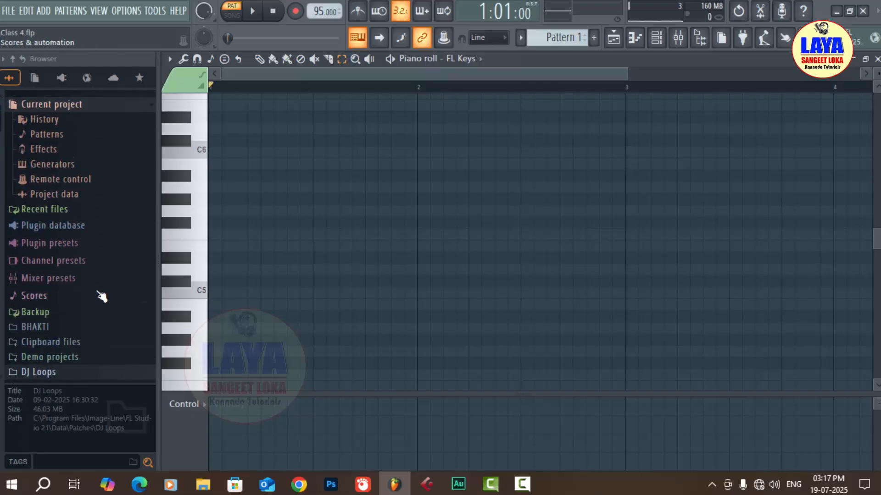
pyautogui.scroll(-2, 80, 271)
pyautogui.click(34, 237)
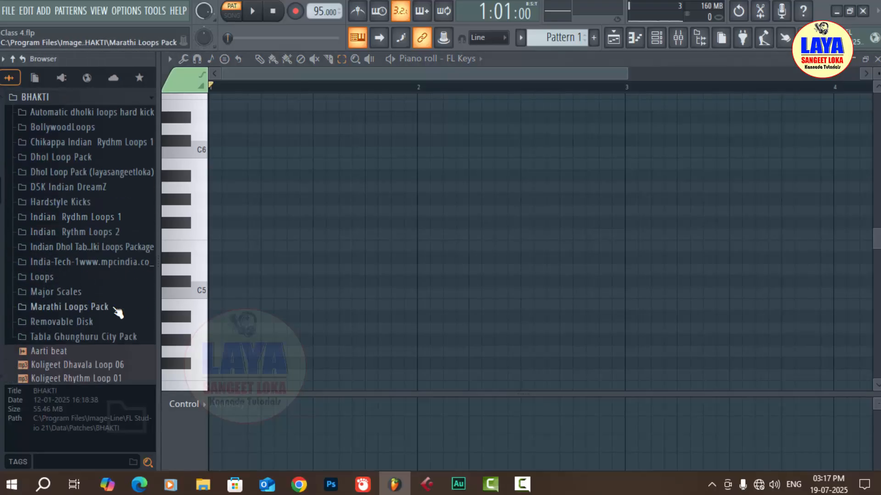
pyautogui.click(27, 291)
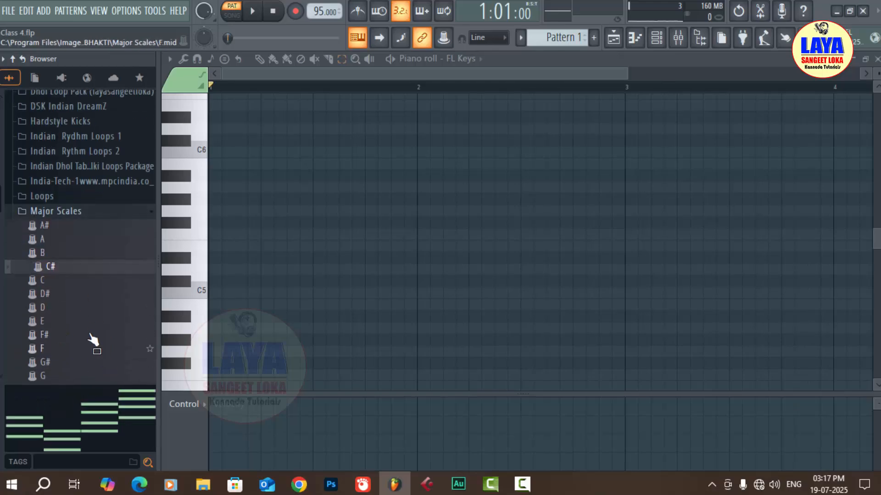
# Load the C# MIDI file from Major Scales into the FL Keys piano roll and play its four-bar chord progression
pyautogui.moveTo(42, 267); pyautogui.dragTo(227, 279)
pyautogui.press('space')
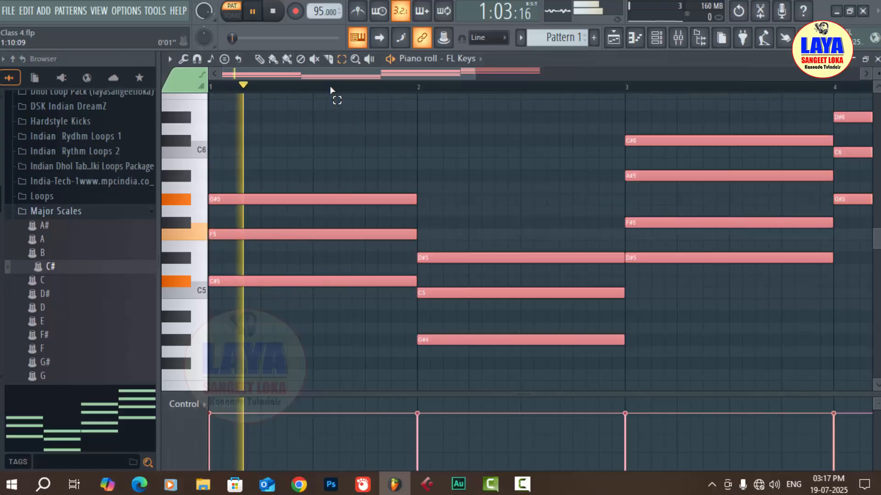
pyautogui.scroll(-4, 331, 94)
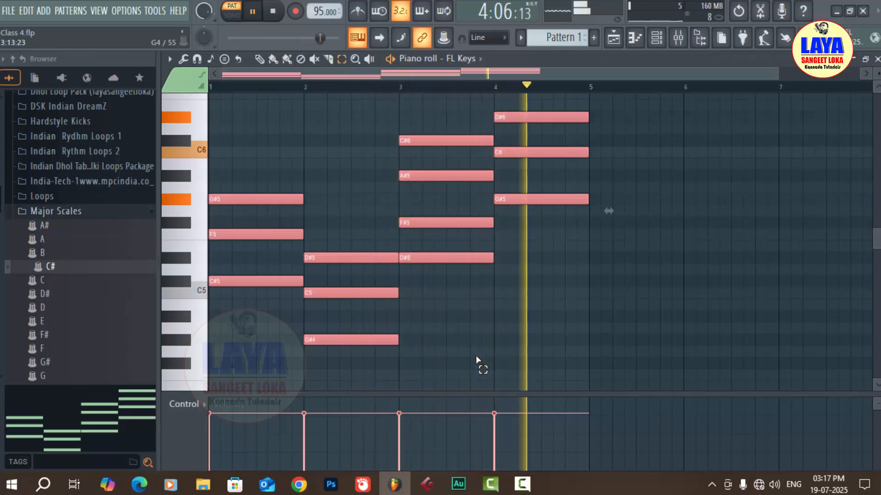
pyautogui.press('space')
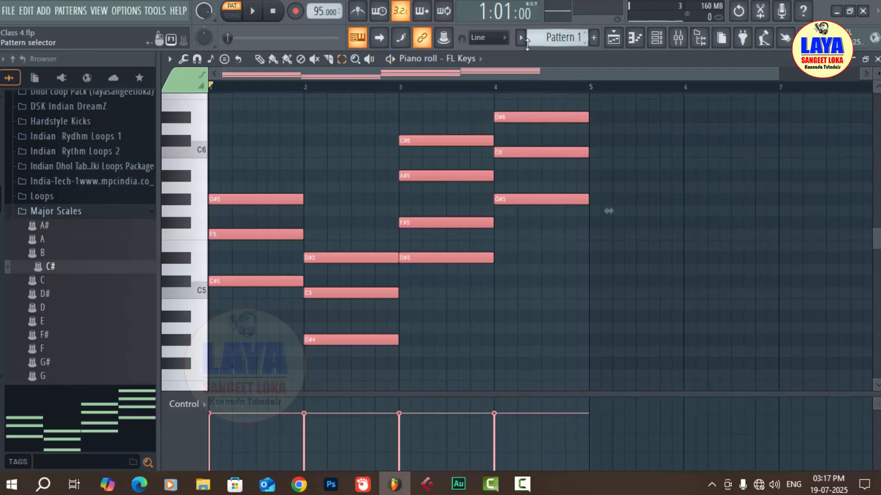
# Deselect all the C# progression notes and play the chords back from the start
pyautogui.hotkey('ctrl', 'a')
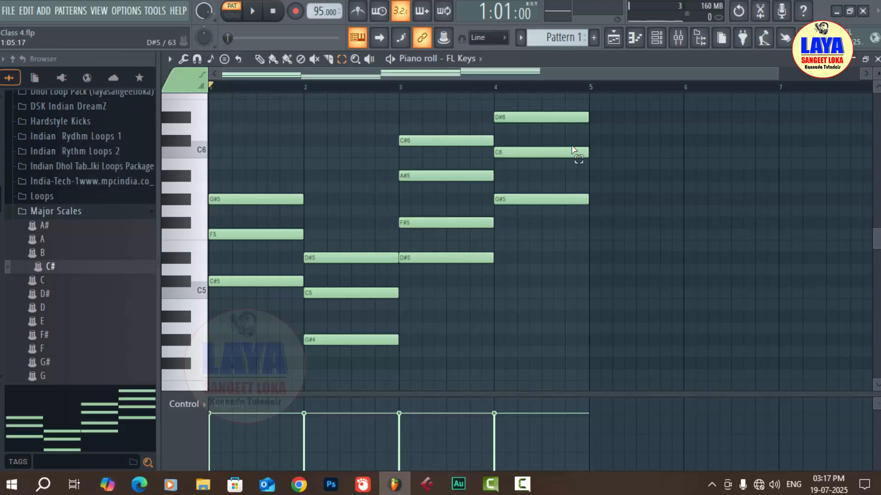
pyautogui.press('space')
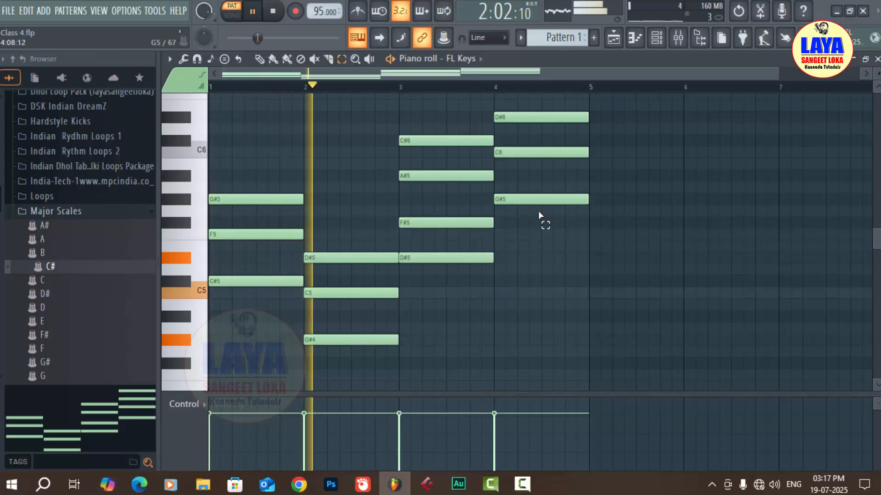
pyautogui.press('space')
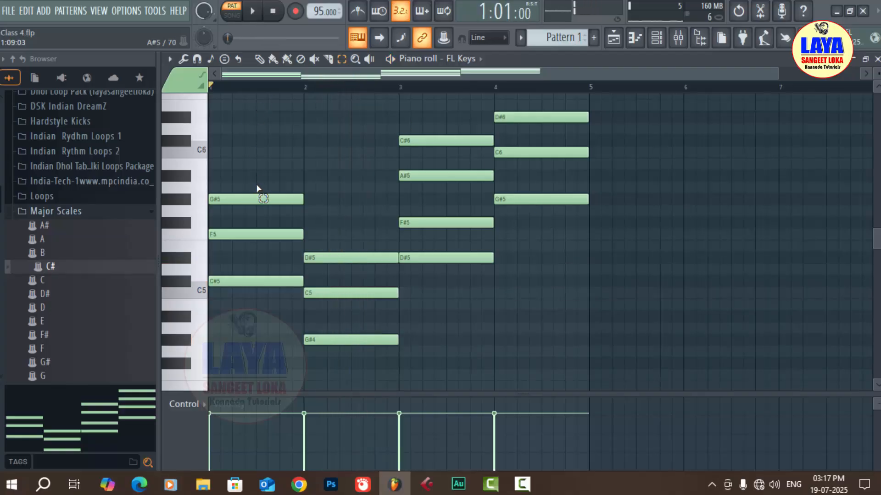
pyautogui.press('space')
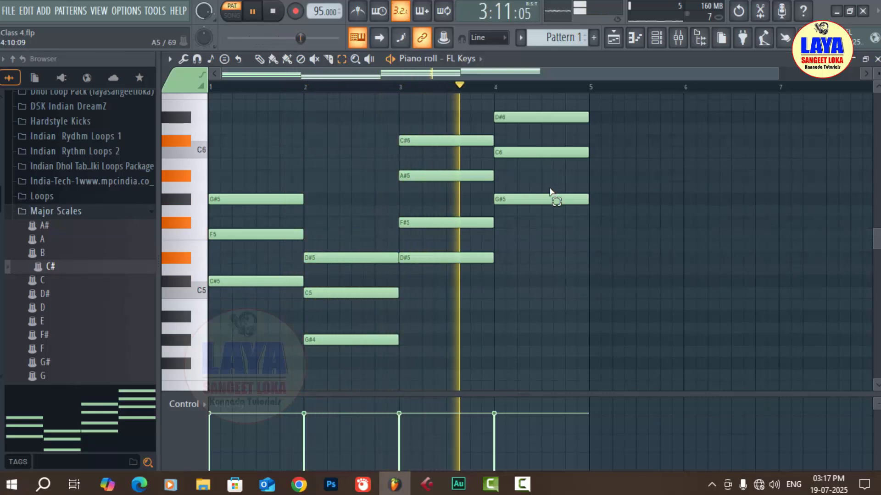
pyautogui.press('space')
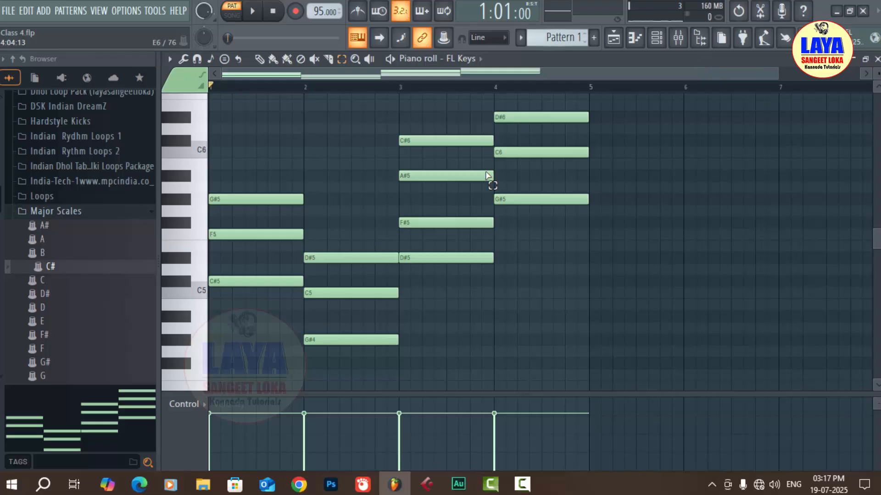
# Select all the C# progression notes and play the chords back with the metronome turned on
pyautogui.hotkey('ctrl', 'a')
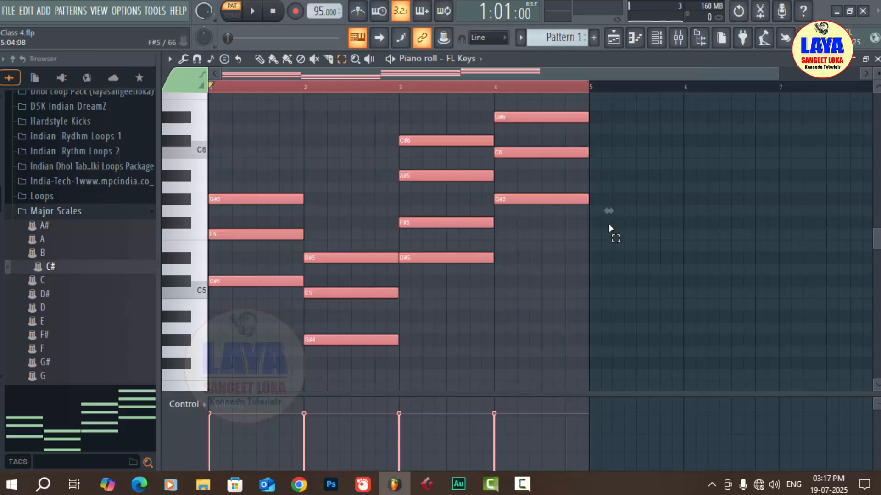
pyautogui.press('space')
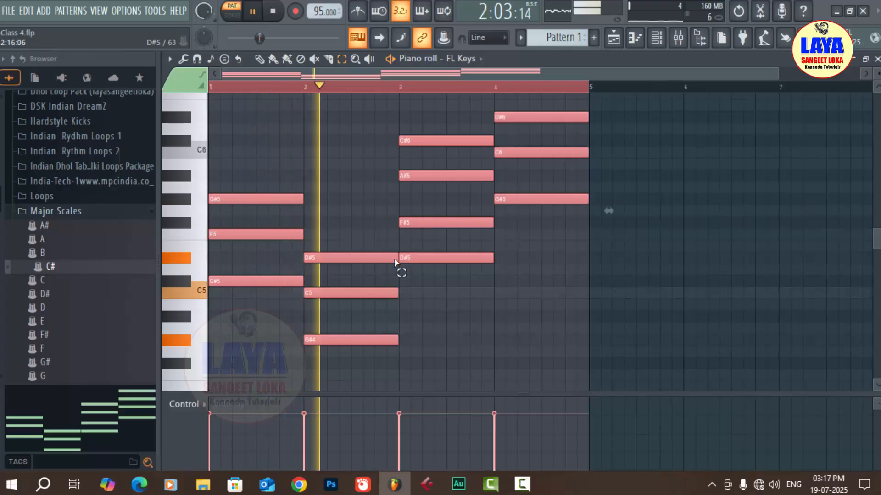
pyautogui.press('space')
pyautogui.click(361, 11)
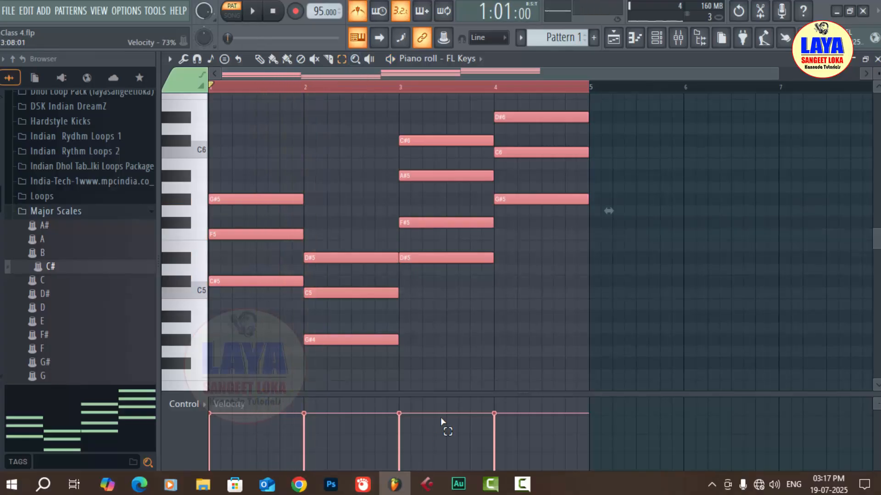
pyautogui.press('space')
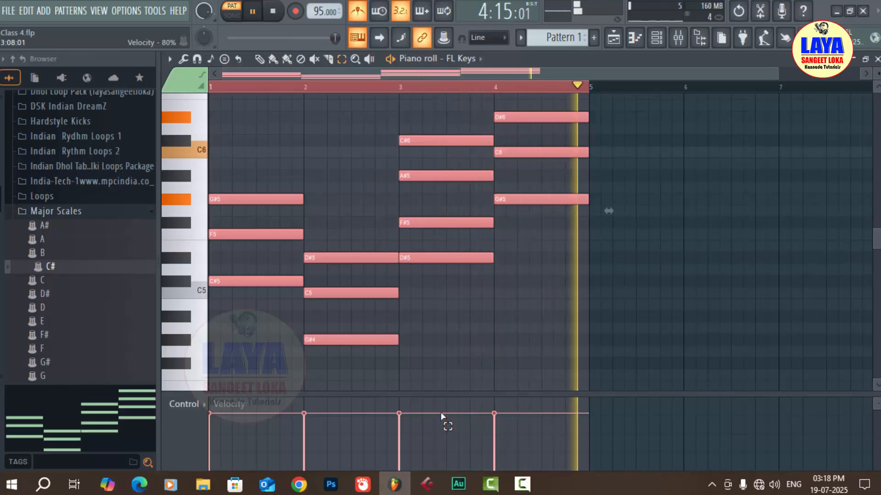
pyautogui.press('space')
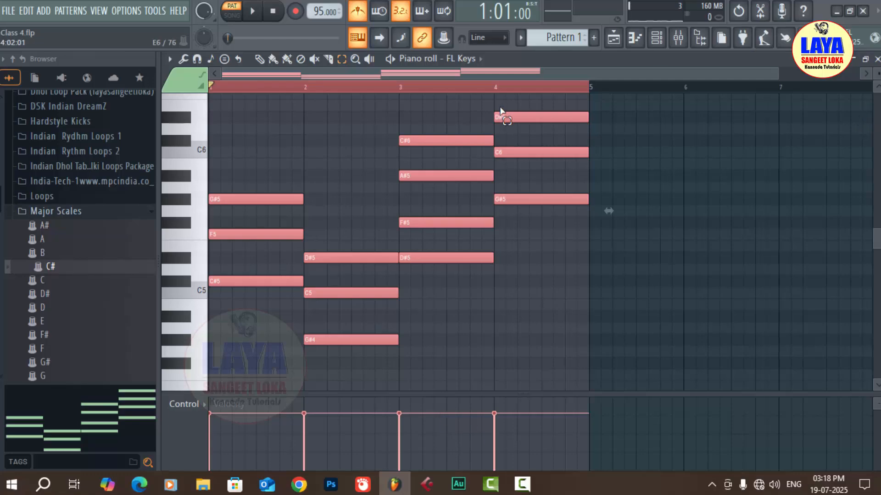
# Close the piano roll, clone the FL Keys channel and reselect the original FL Keys channel
pyautogui.click(876, 60)
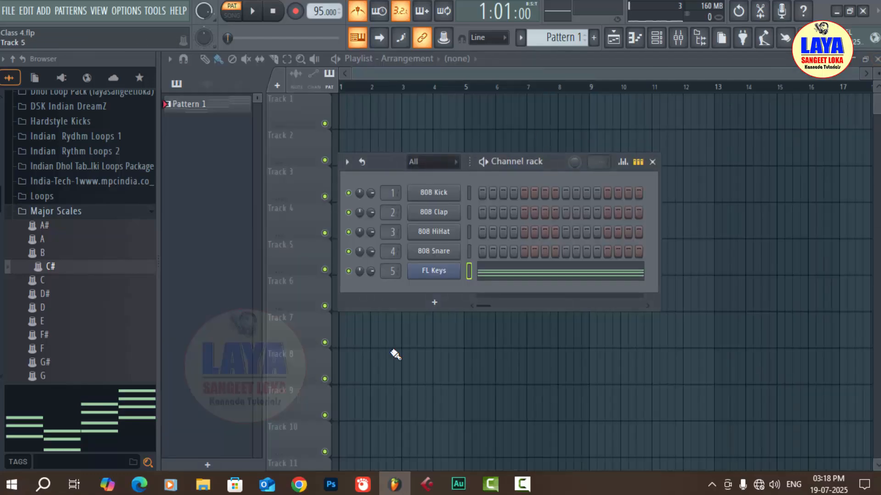
pyautogui.rightClick(443, 273)
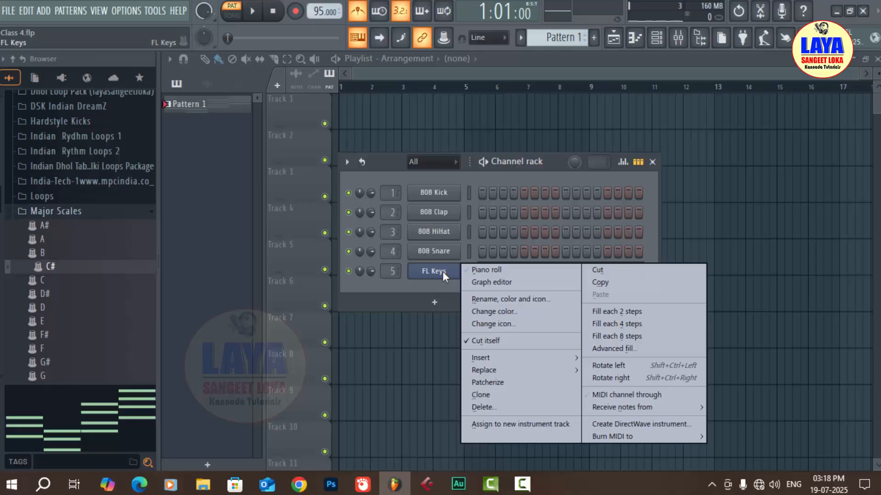
pyautogui.click(493, 394)
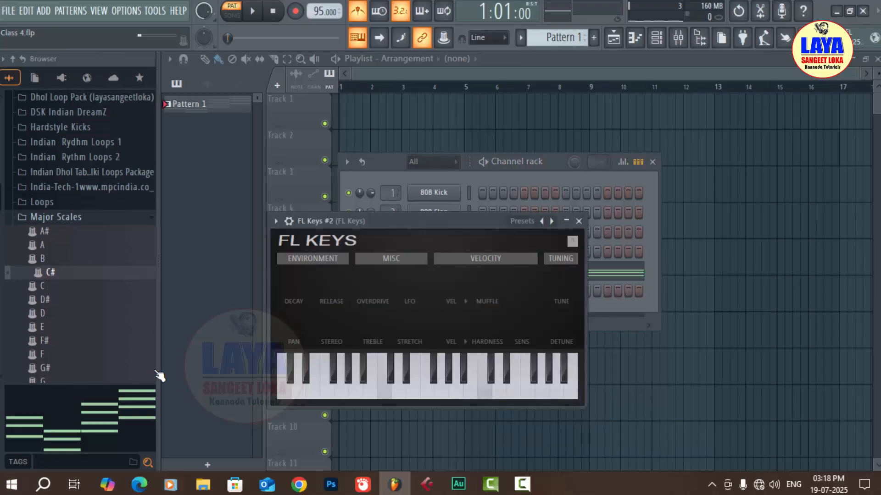
pyautogui.click(579, 222)
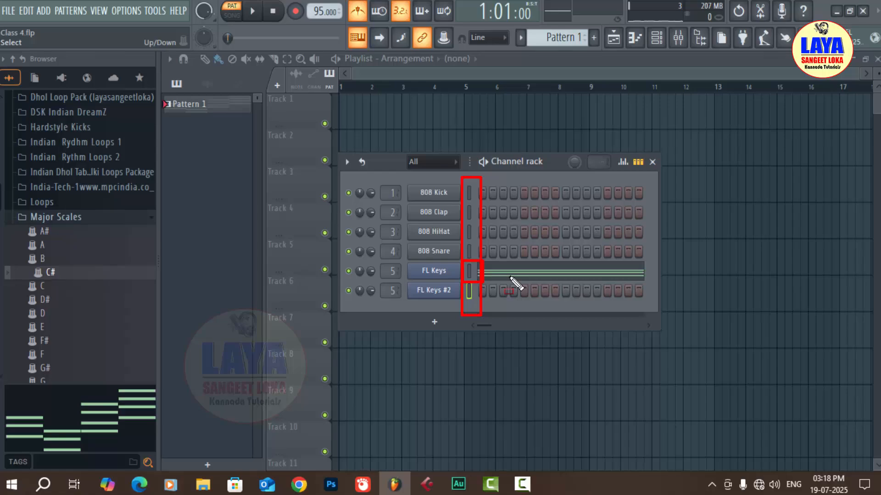
pyautogui.click(468, 270)
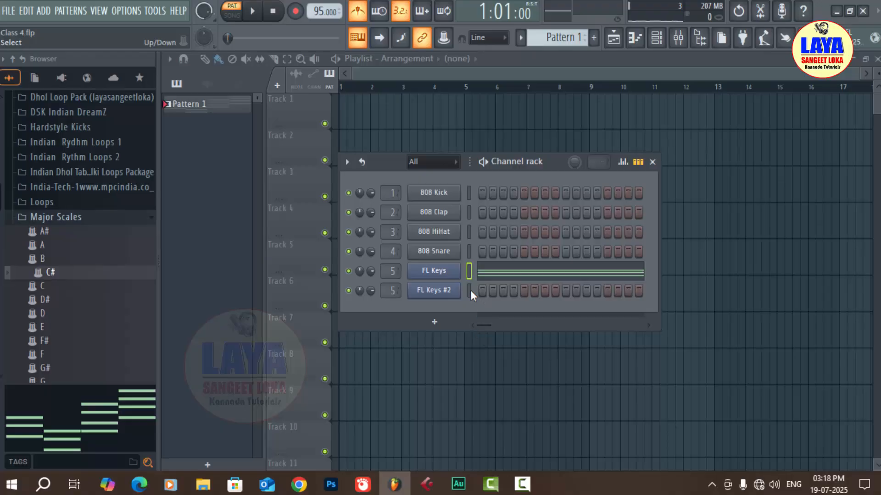
# Route the FL Keys #2 channel to mixer track 6 and check it in the mixer
pyautogui.click(447, 294)
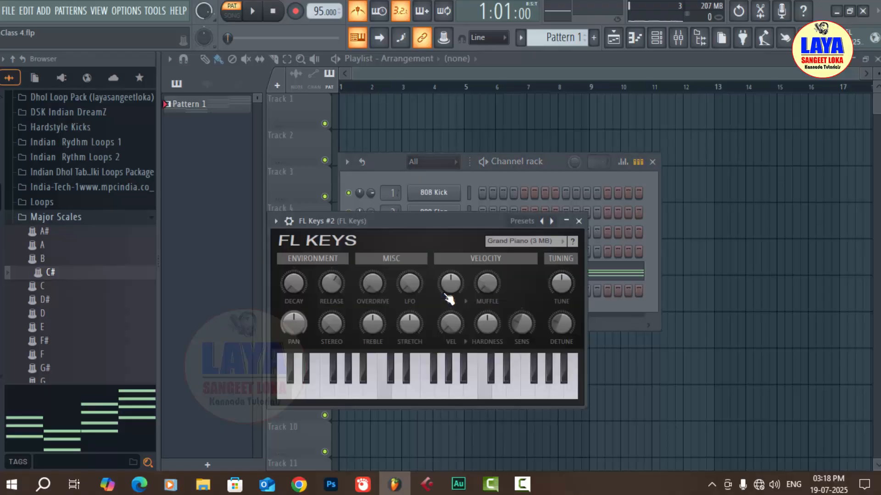
pyautogui.press('F9')
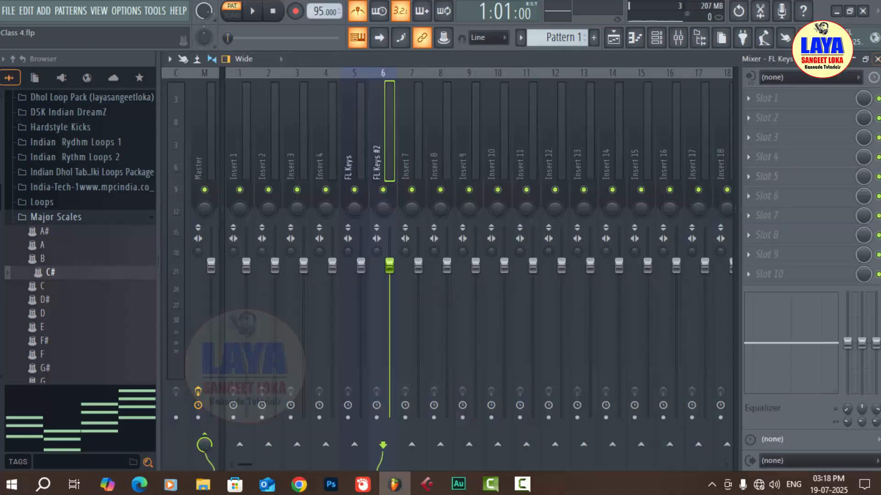
pyautogui.click(876, 59)
pyautogui.click(579, 221)
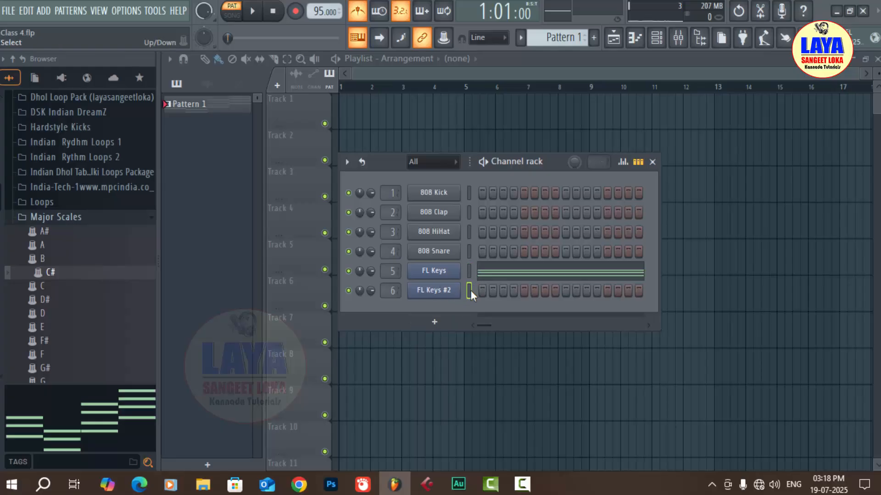
# Paste the FL Keys chords into the FL Keys #2 channel, open them in the piano roll and preview them
pyautogui.hotkey('ctrl', 'v')
pyautogui.click(537, 295)
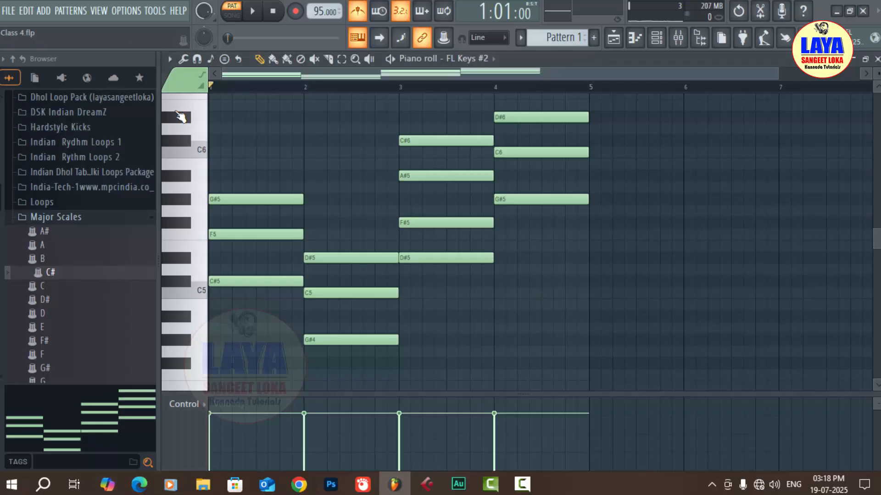
pyautogui.press('space')
pyautogui.press('space')
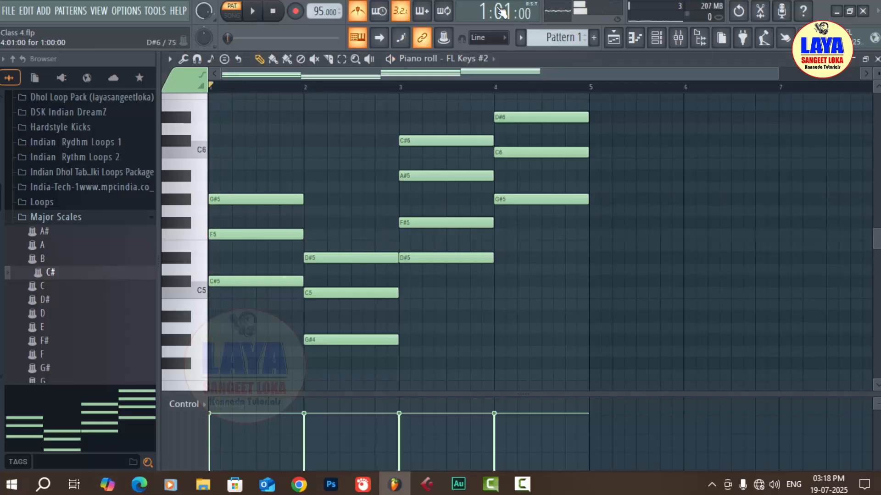
# Stagger the bar 1 chord by moving C#5 to step 3, F5 to step 4 and G#5 to step 6, and play it
pyautogui.scroll(3, 272, 88)
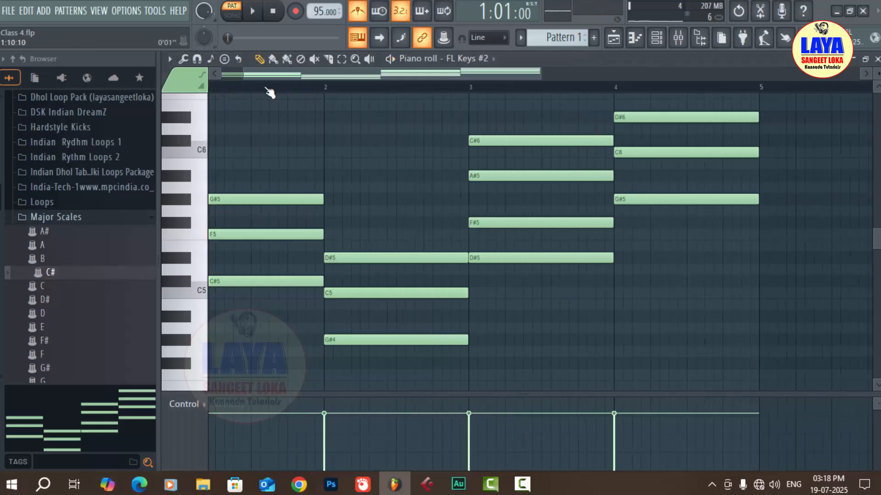
pyautogui.scroll(2, 331, 79)
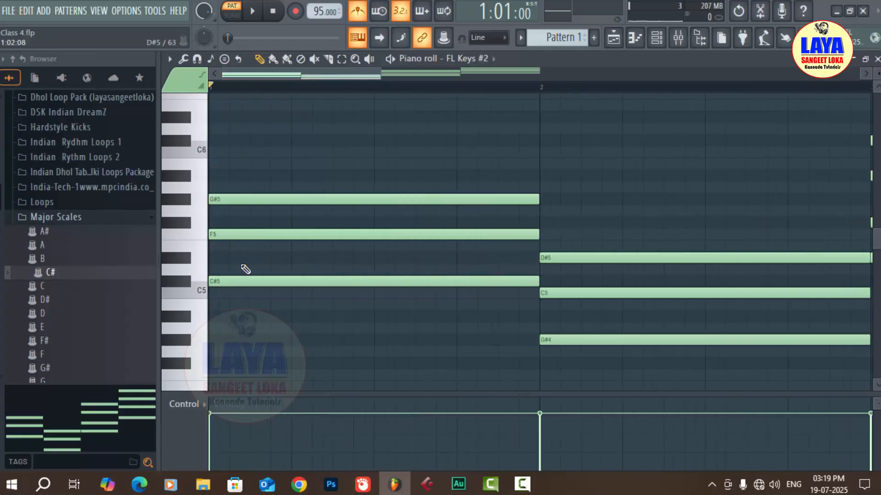
pyautogui.moveTo(233, 281); pyautogui.dragTo(275, 282)
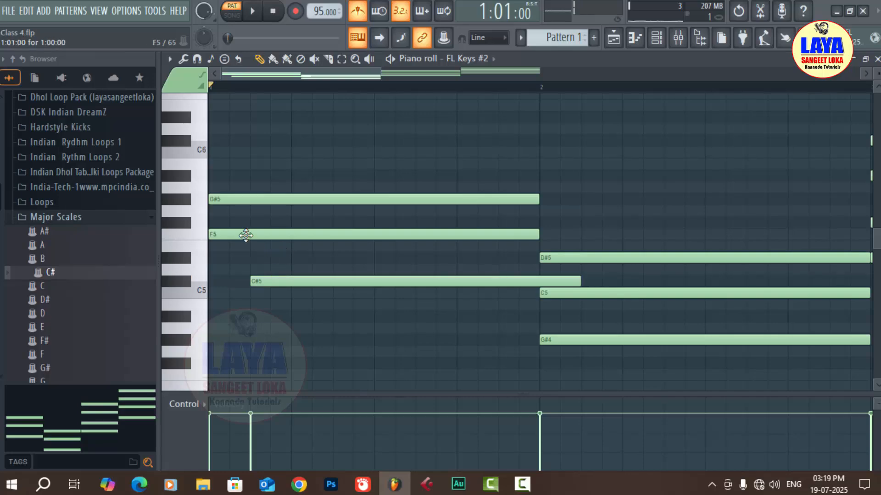
pyautogui.moveTo(243, 233); pyautogui.dragTo(306, 234)
pyautogui.moveTo(293, 201); pyautogui.dragTo(396, 199)
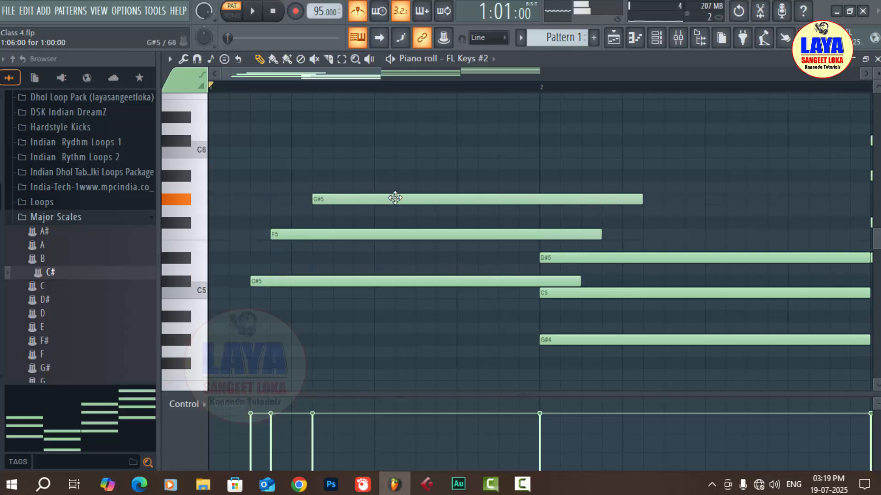
pyautogui.press('space')
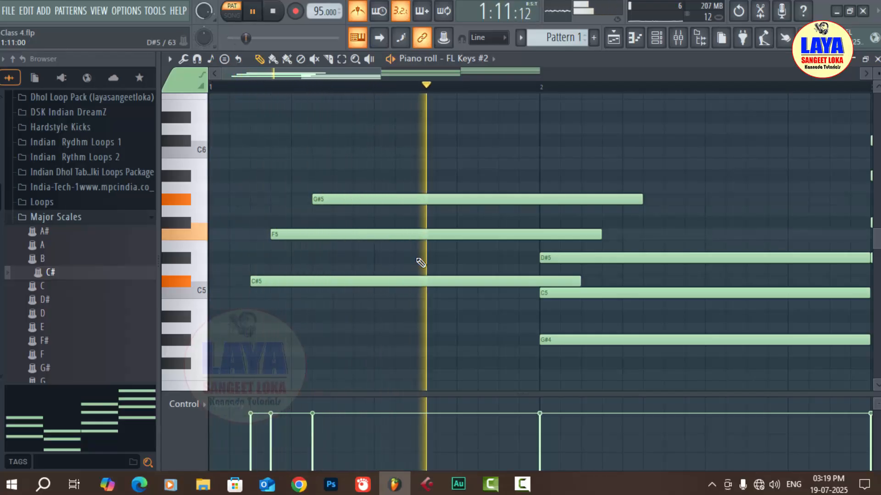
pyautogui.press('space')
# Shorten the bar 1 C#5, F5 and G#5 notes to one step each, add an F5 at step 13 and play the bar
pyautogui.moveTo(643, 200); pyautogui.dragTo(325, 204)
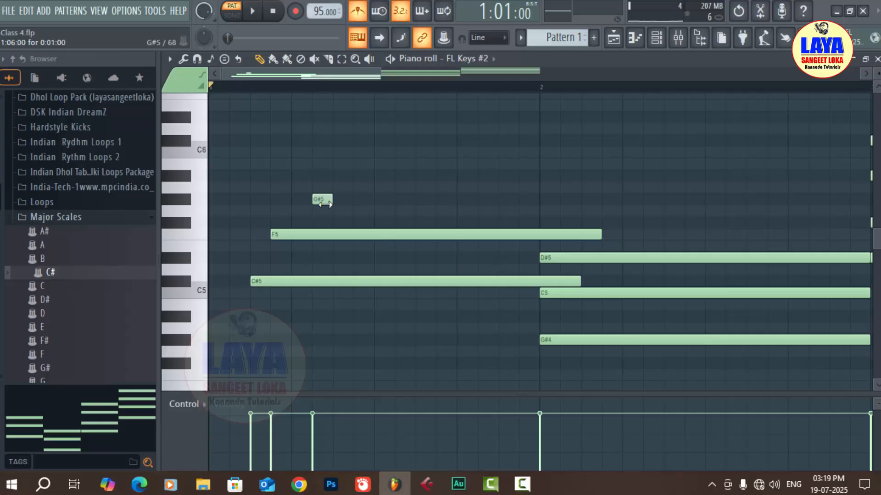
pyautogui.click(466, 234)
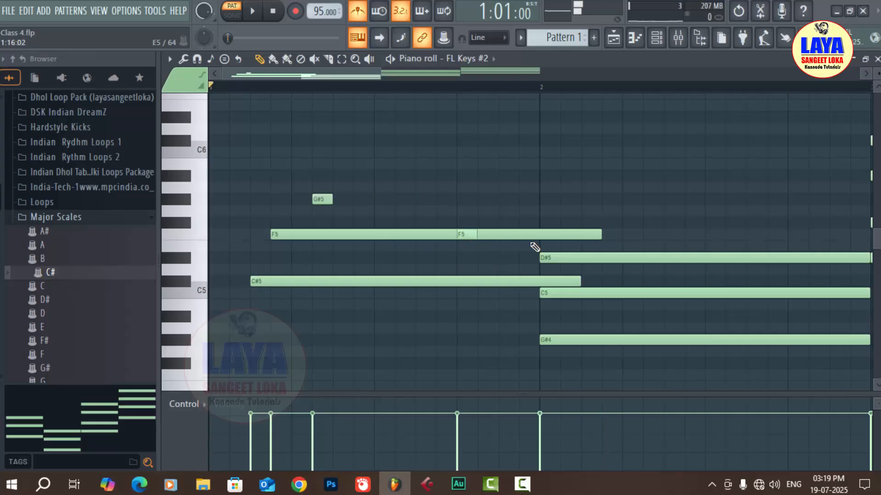
pyautogui.moveTo(570, 233); pyautogui.dragTo(411, 234)
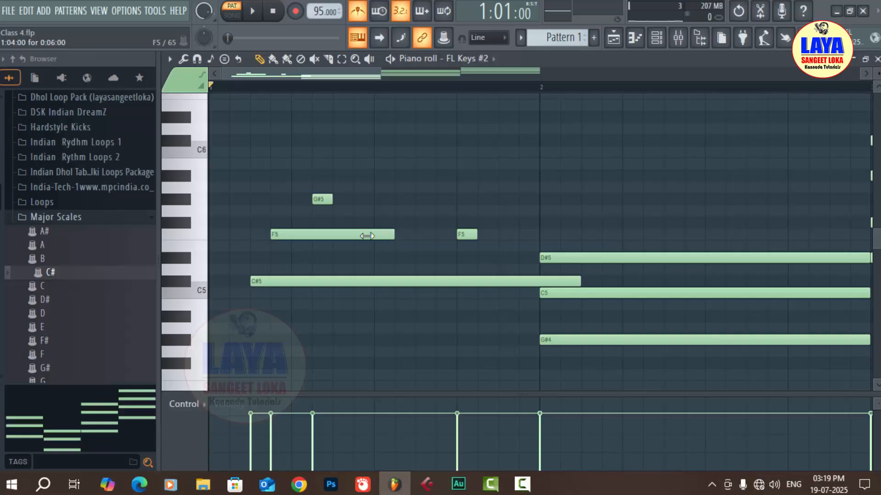
pyautogui.moveTo(367, 236); pyautogui.dragTo(291, 239)
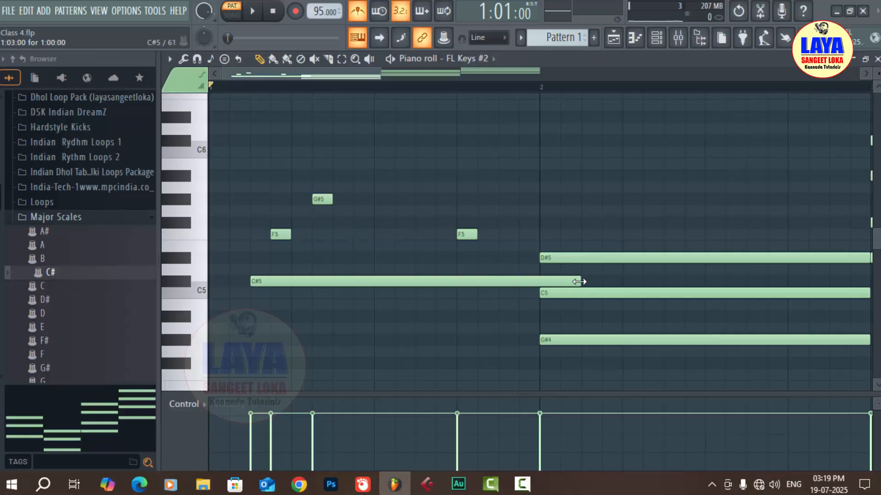
pyautogui.moveTo(576, 282); pyautogui.dragTo(284, 280)
pyautogui.press('space')
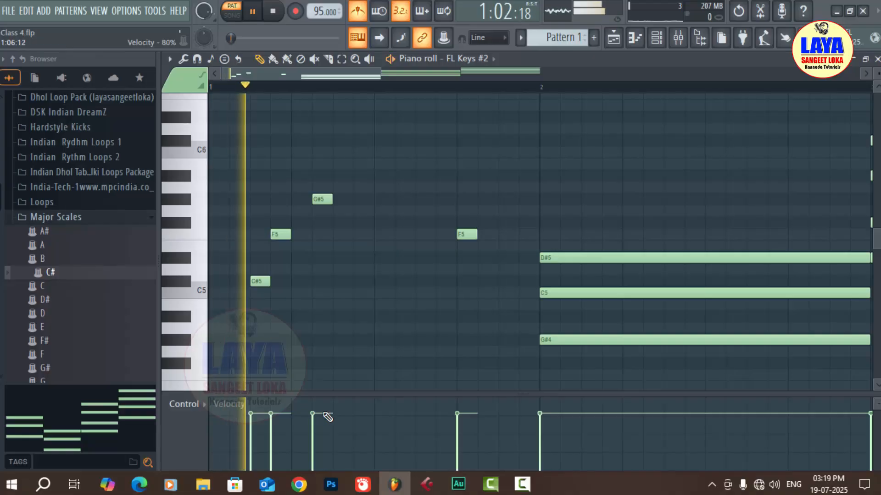
pyautogui.press('space')
# Add one-step notes F5 at step 8 and C#5 at step 7 in bar 1 and play them back
pyautogui.click(367, 235)
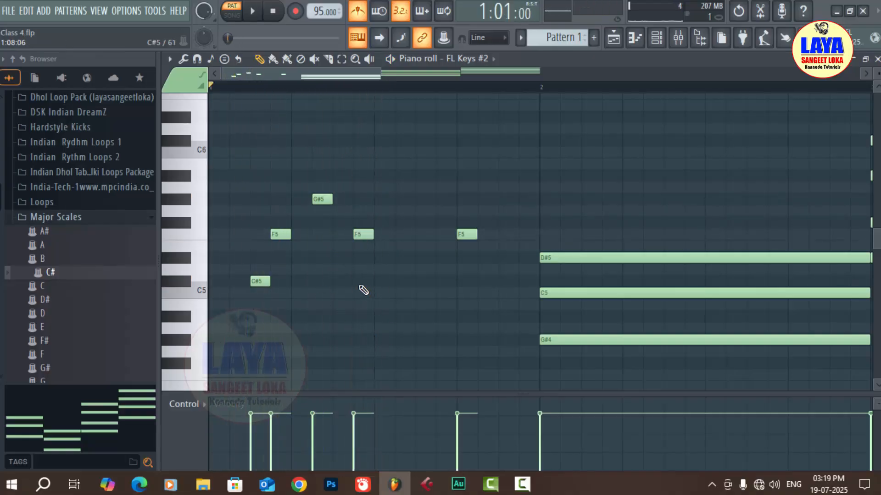
pyautogui.click(358, 282)
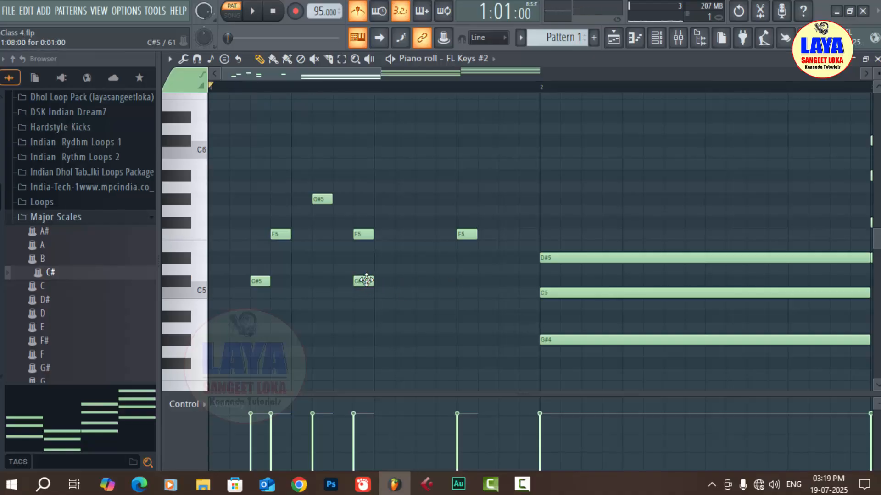
pyautogui.moveTo(362, 281); pyautogui.dragTo(343, 281)
pyautogui.press('space')
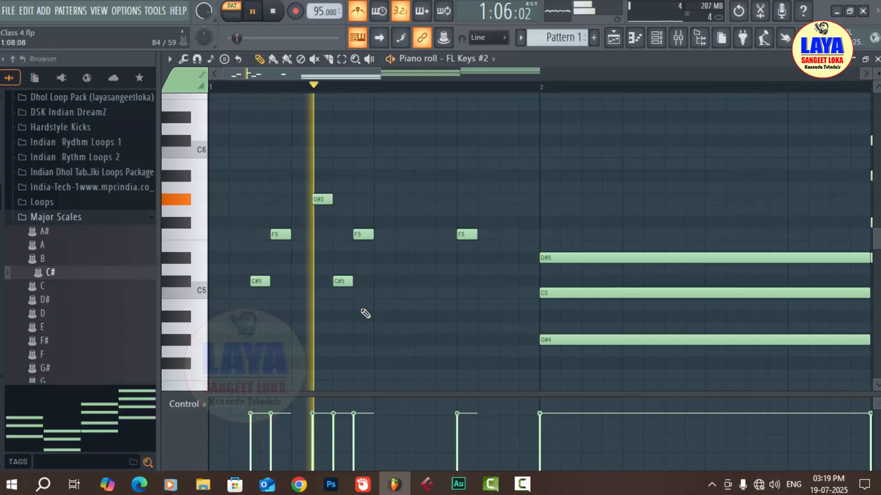
pyautogui.press('space')
# Move the last bar 1 F5 to step 10, add G#5 at step 11 and C#5 at steps 12 and 9, and play the arpeggio
pyautogui.moveTo(458, 234); pyautogui.dragTo(380, 234)
pyautogui.press('space')
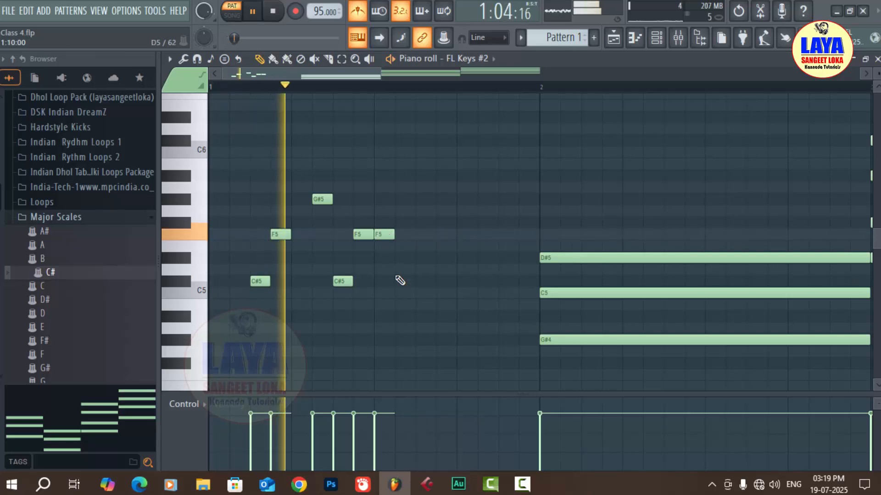
pyautogui.press('space')
pyautogui.moveTo(382, 238); pyautogui.dragTo(403, 235)
pyautogui.click(424, 200)
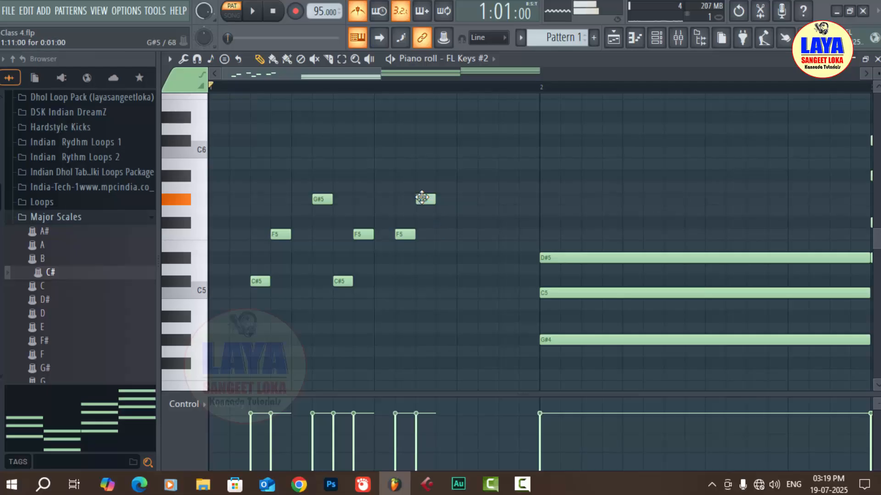
pyautogui.press('space')
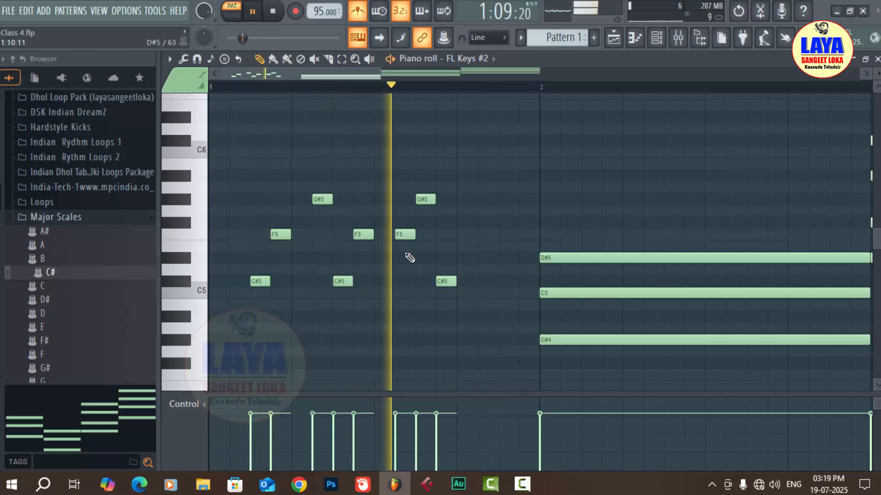
pyautogui.click(380, 281)
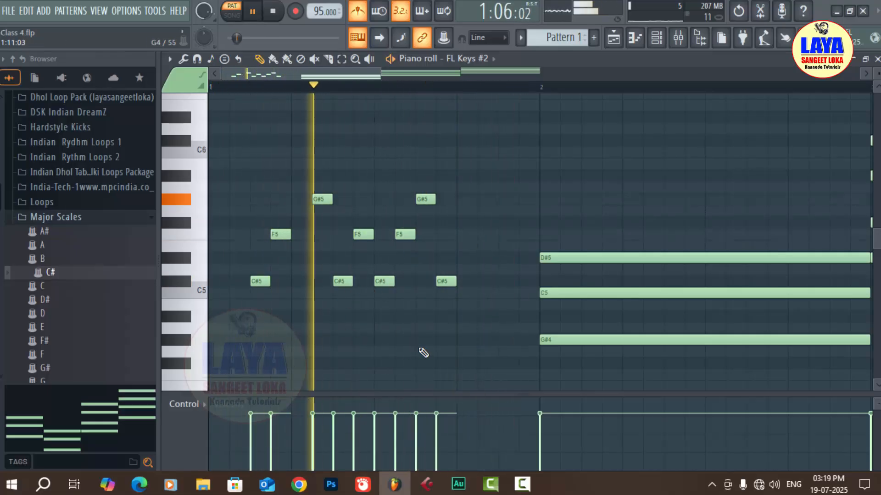
pyautogui.press('space')
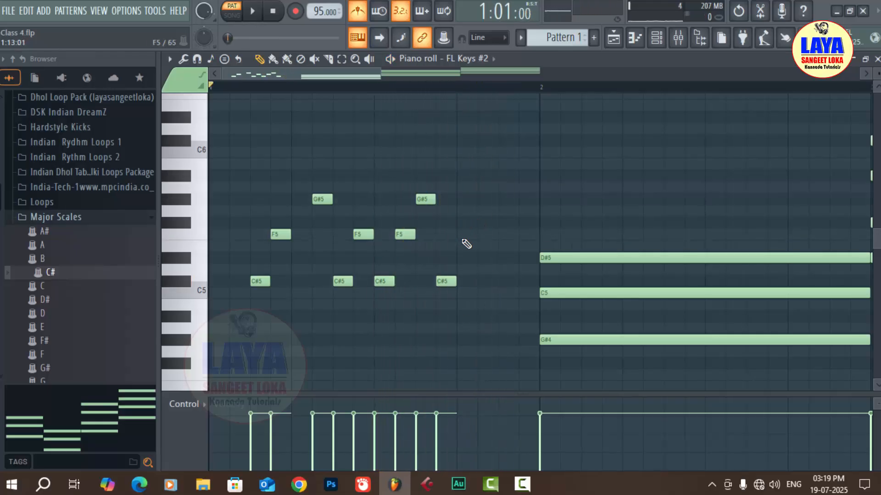
# Complete the bar 1 arpeggio with F5 at step 13, C#5 at step 15 and G#5 at step 16, and play it
pyautogui.click(461, 236)
pyautogui.click(502, 282)
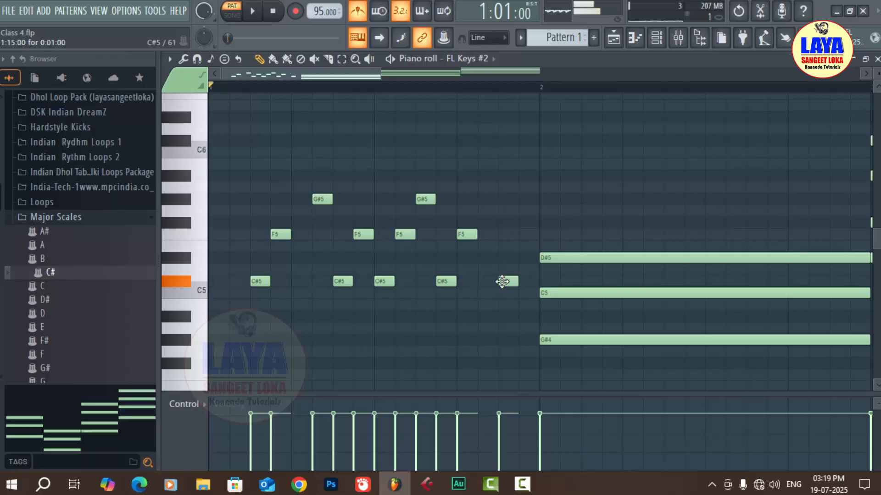
pyautogui.click(527, 201)
pyautogui.press('space')
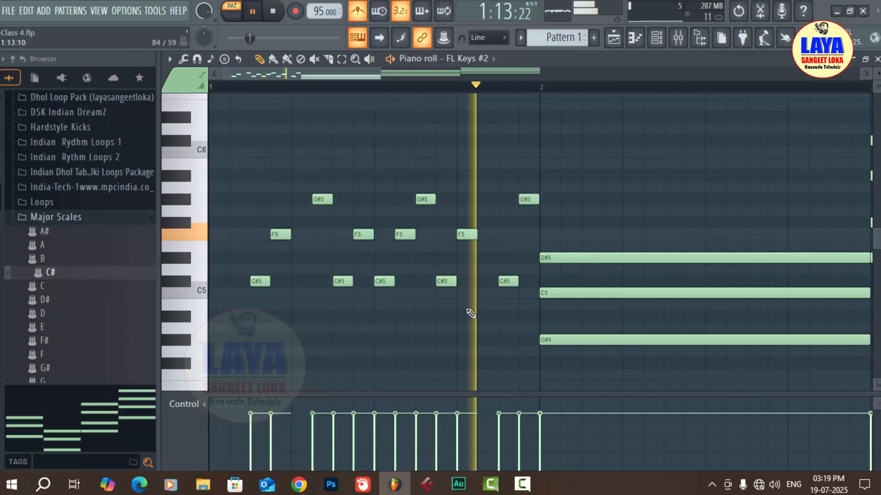
# Play back the bar 1 arpeggio from the start several times to review it
pyautogui.press('space')
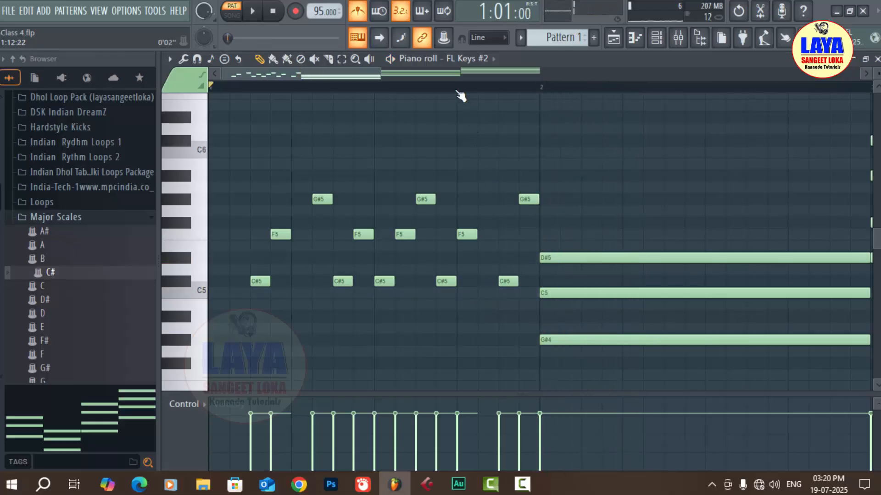
pyautogui.press('space')
pyautogui.scroll(-3, 460, 95)
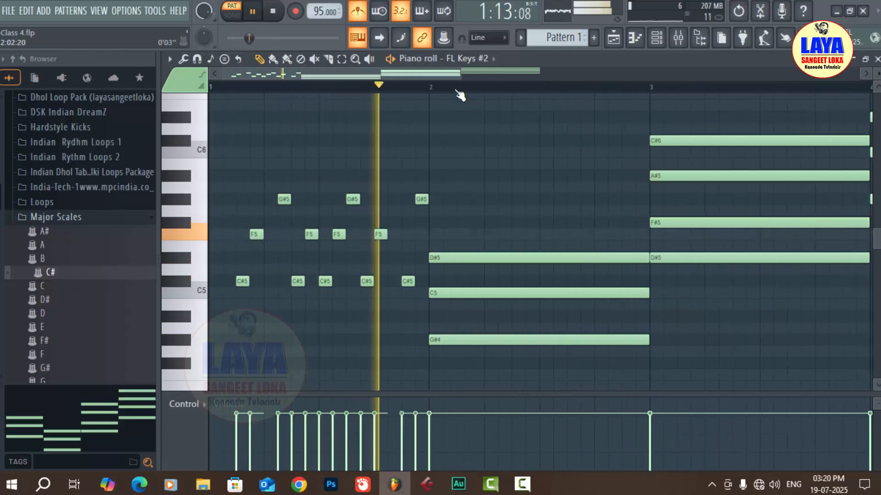
pyautogui.press('space')
pyautogui.press('space')
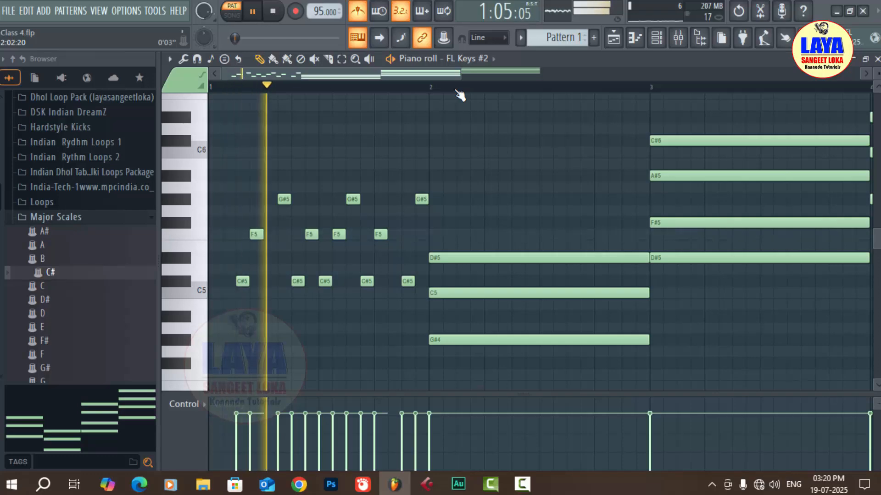
pyautogui.scroll(3, 460, 95)
pyautogui.press('space')
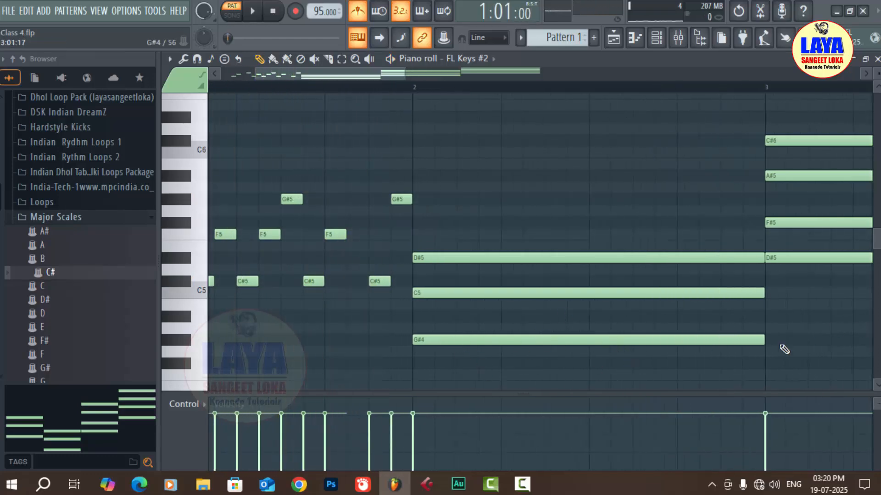
# Stagger the long bar 2 notes, starting G#4 at step 3, C5 at step 5 and D#5 at step 7, and play them
pyautogui.moveTo(764, 340); pyautogui.dragTo(490, 356)
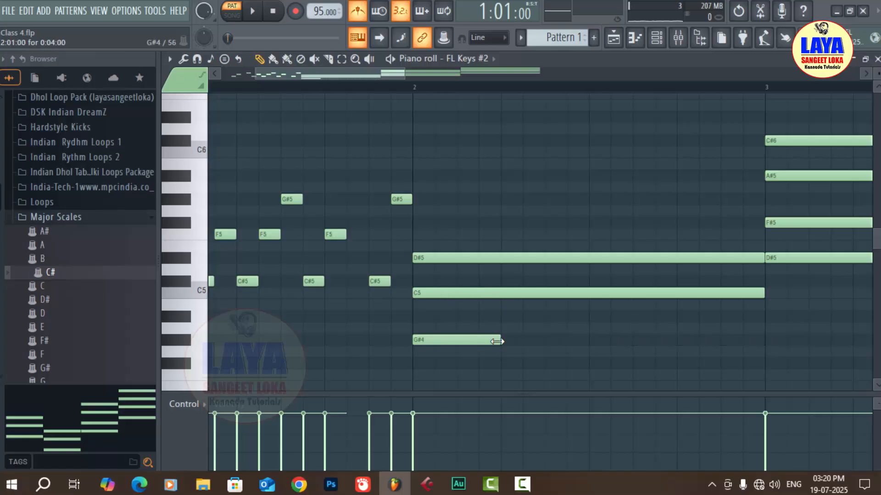
pyautogui.moveTo(497, 341); pyautogui.dragTo(749, 344)
pyautogui.moveTo(488, 340); pyautogui.dragTo(508, 340)
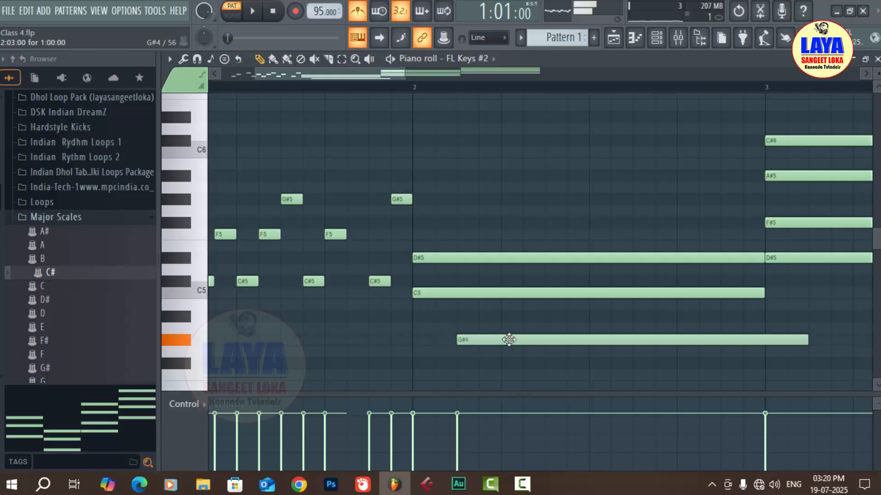
pyautogui.moveTo(452, 293); pyautogui.dragTo(625, 262)
pyautogui.press('space')
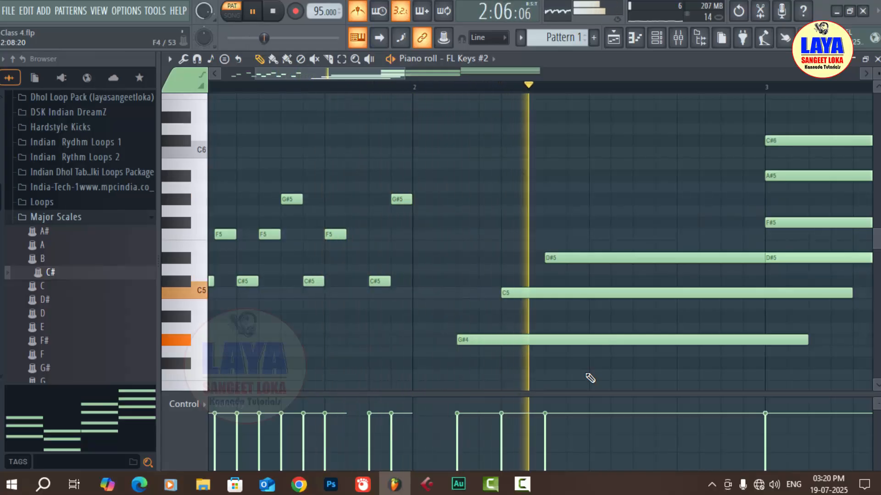
pyautogui.press('space')
# Shift the bar 2 notes earlier, starting G#4 at step 1, C5 at step 3 and D#5 at step 5, and play the pattern
pyautogui.moveTo(519, 340); pyautogui.dragTo(501, 333)
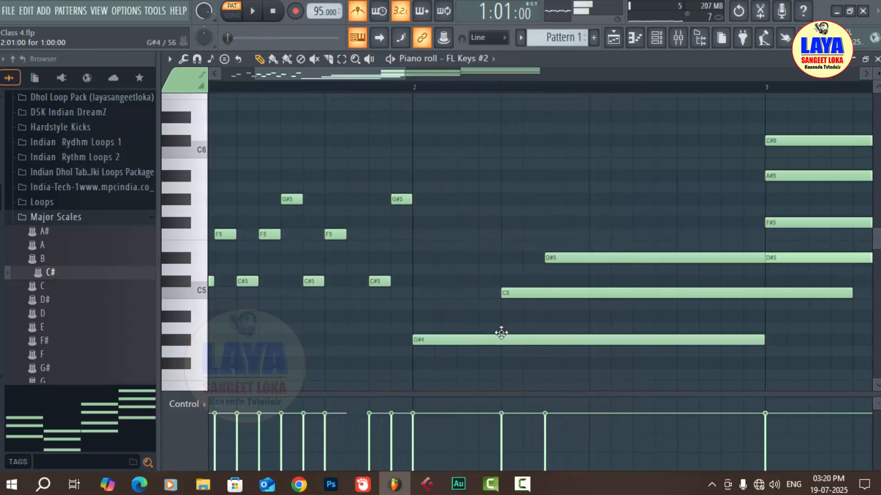
pyautogui.moveTo(536, 294); pyautogui.dragTo(491, 295)
pyautogui.moveTo(615, 262); pyautogui.dragTo(564, 263)
pyautogui.press('space')
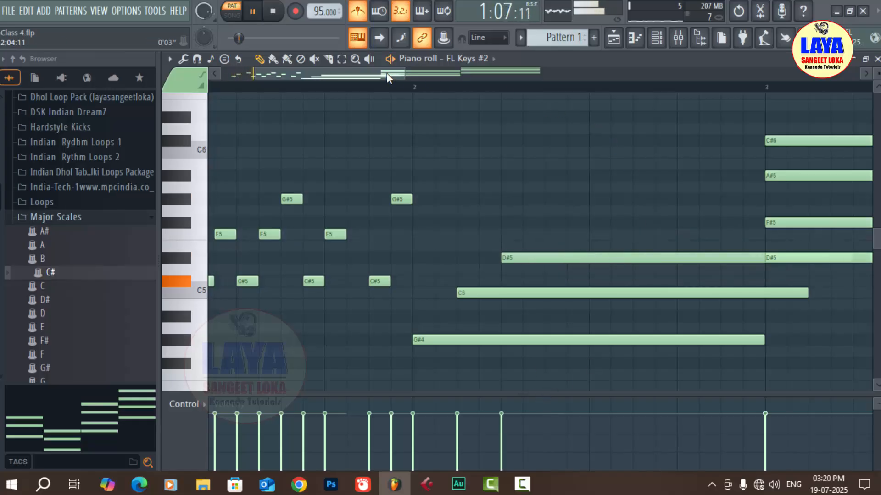
pyautogui.moveTo(386, 73); pyautogui.dragTo(353, 76)
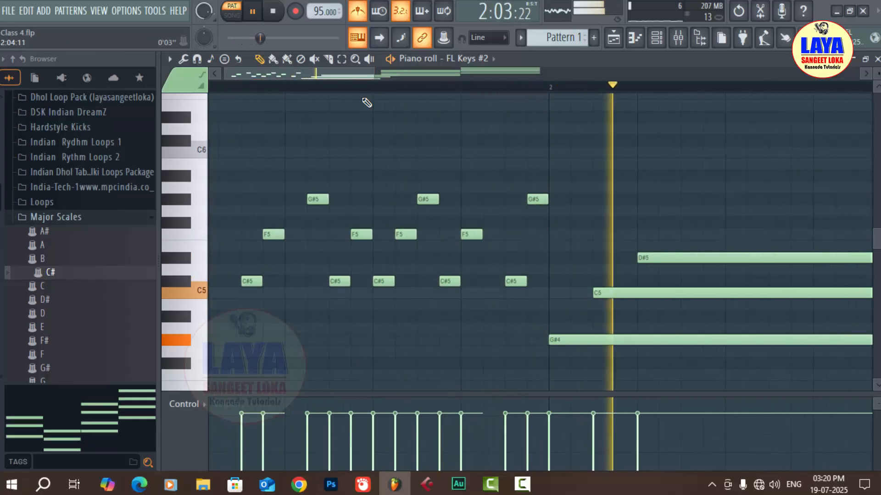
pyautogui.press('space')
# Shorten the bar 2 D#5, C5 and G#4 notes to three steps each, keeping their start positions, and play them
pyautogui.scroll(-3, 441, 87)
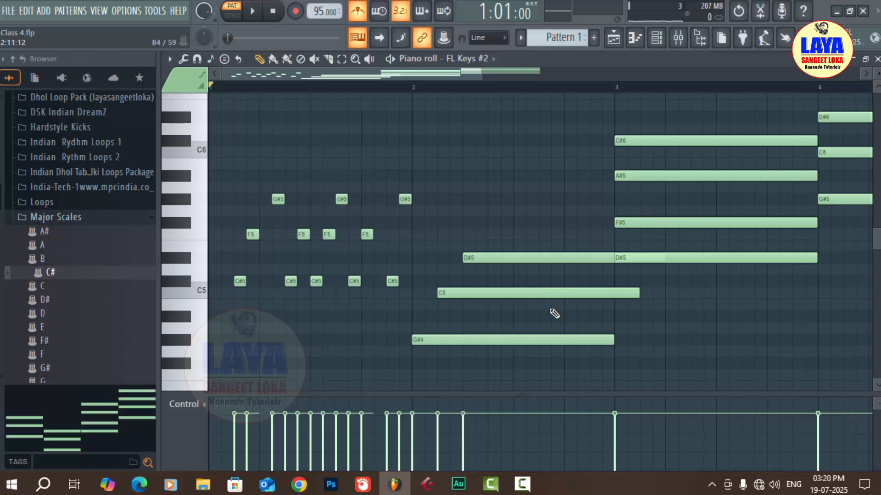
pyautogui.moveTo(514, 260); pyautogui.dragTo(418, 252)
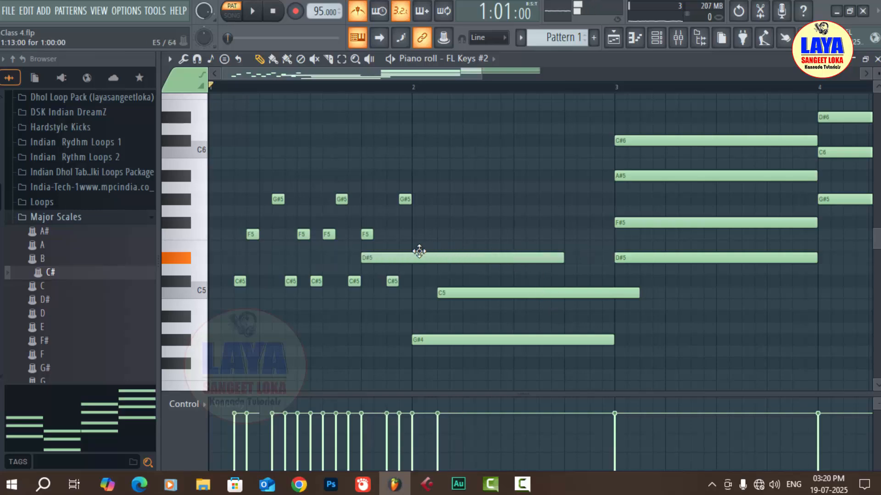
pyautogui.moveTo(557, 257); pyautogui.dragTo(481, 264)
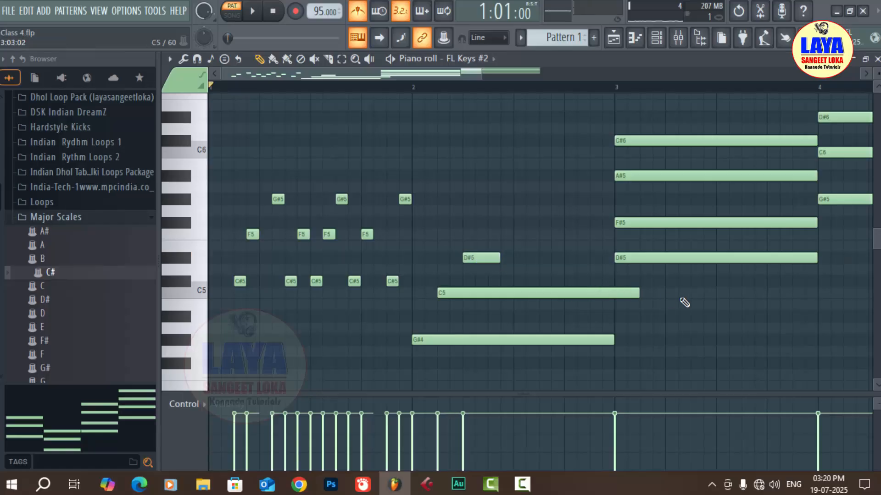
pyautogui.moveTo(621, 292); pyautogui.dragTo(485, 302)
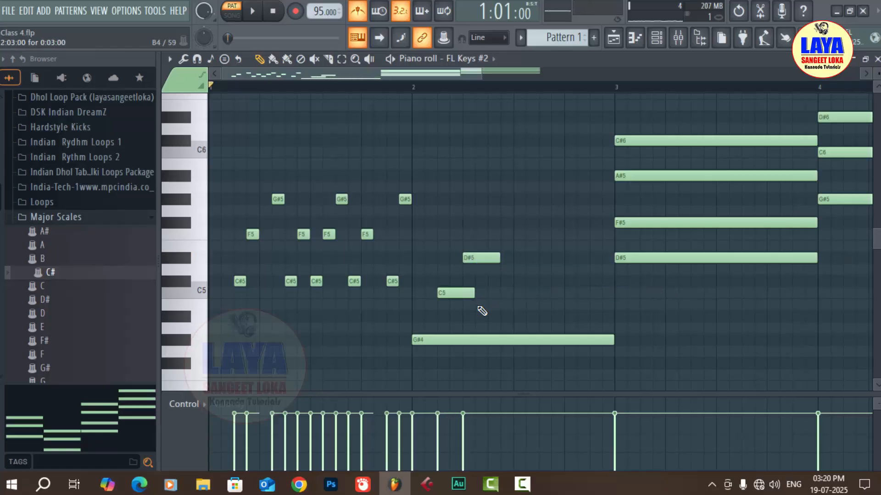
pyautogui.moveTo(613, 342); pyautogui.dragTo(477, 346)
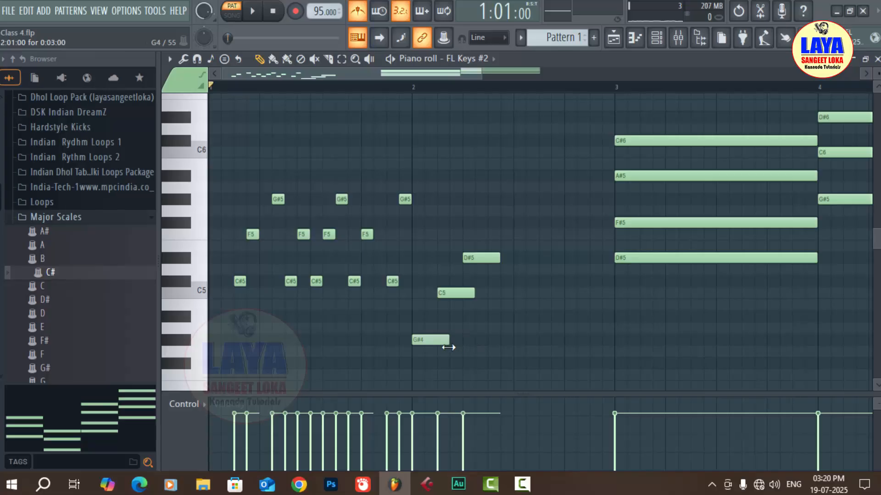
pyautogui.press('space')
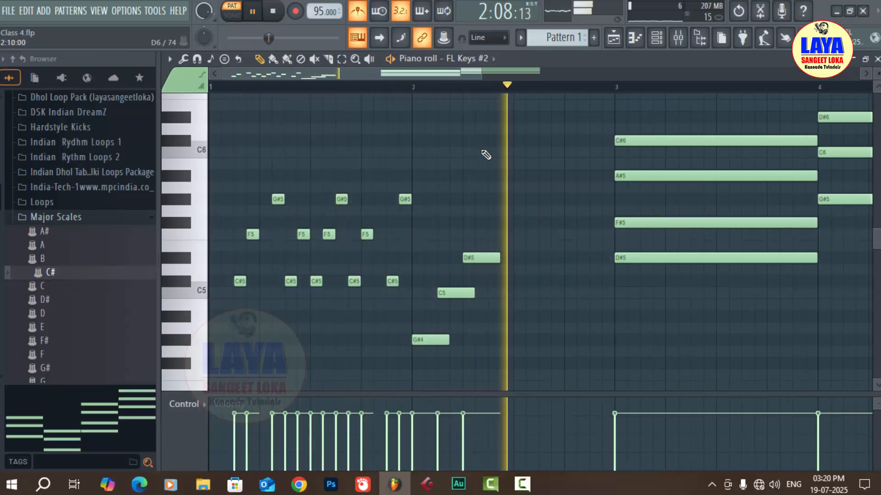
pyautogui.press('space')
# Add one-step notes in bar 2: D#5 at step 9, C5 at step 10, G#4 at step 11 and C5 at step 12, and play them
pyautogui.scroll(2, 497, 99)
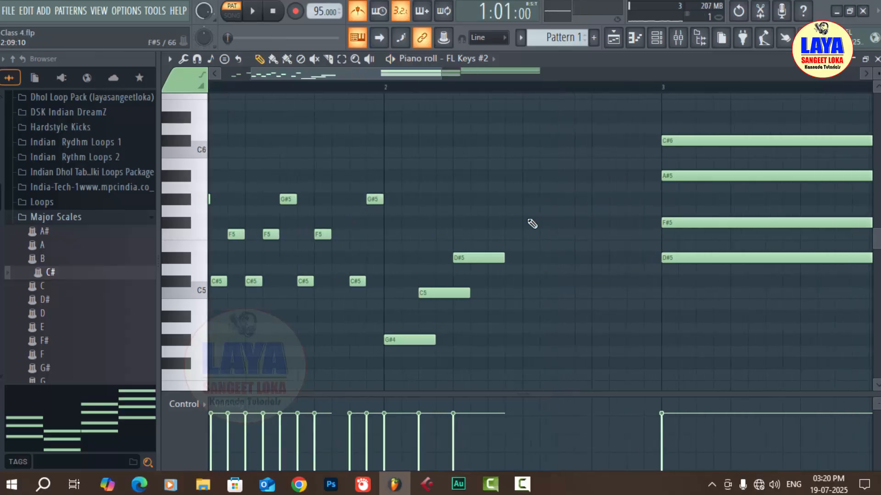
pyautogui.click(542, 258)
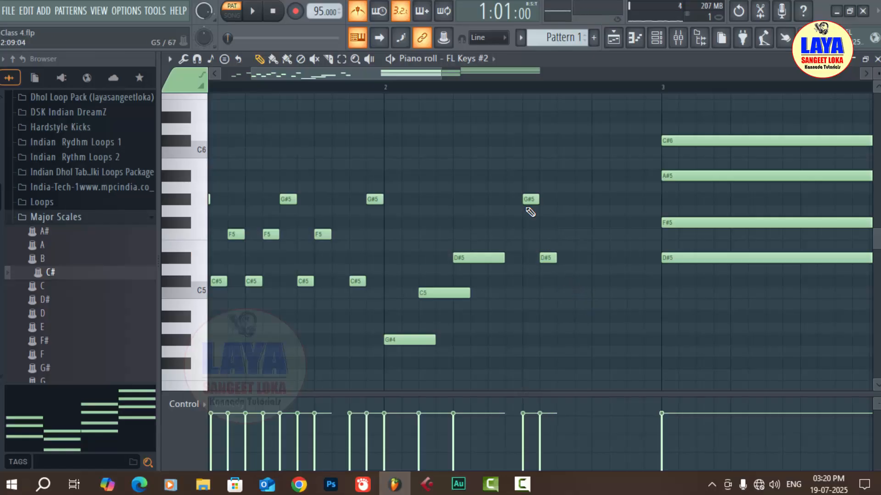
pyautogui.moveTo(527, 198); pyautogui.dragTo(545, 293)
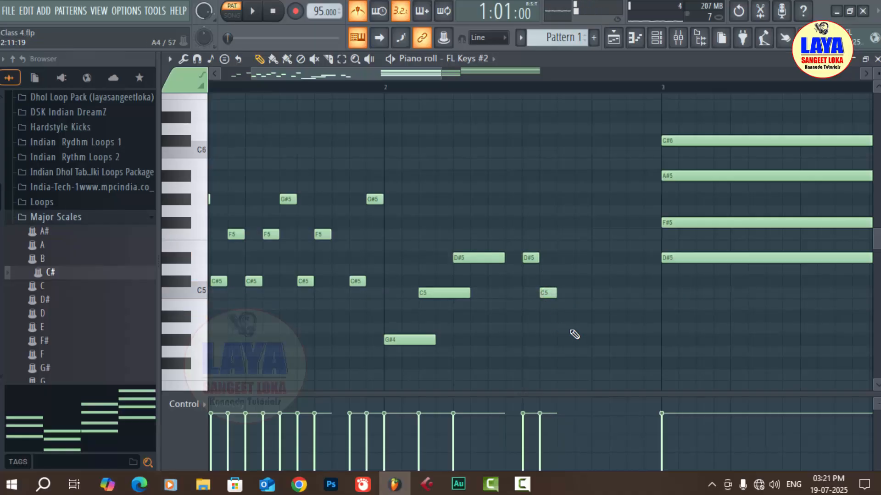
pyautogui.click(565, 341)
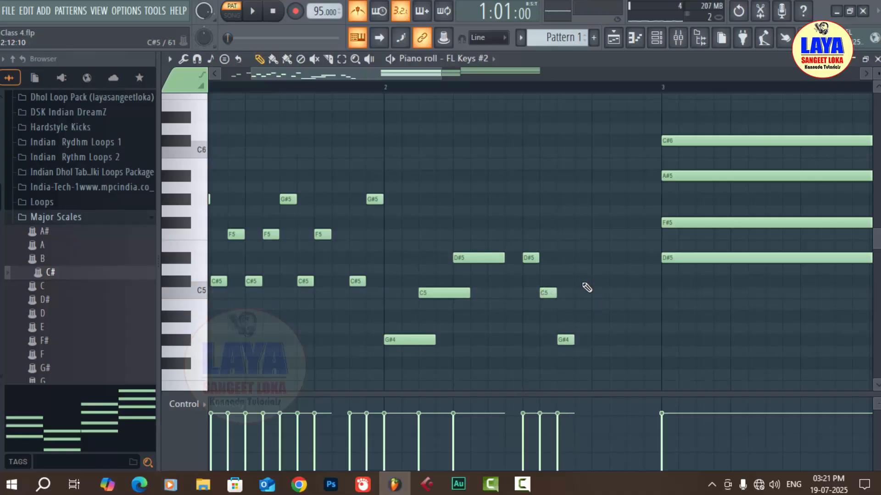
pyautogui.click(580, 295)
pyautogui.press('space')
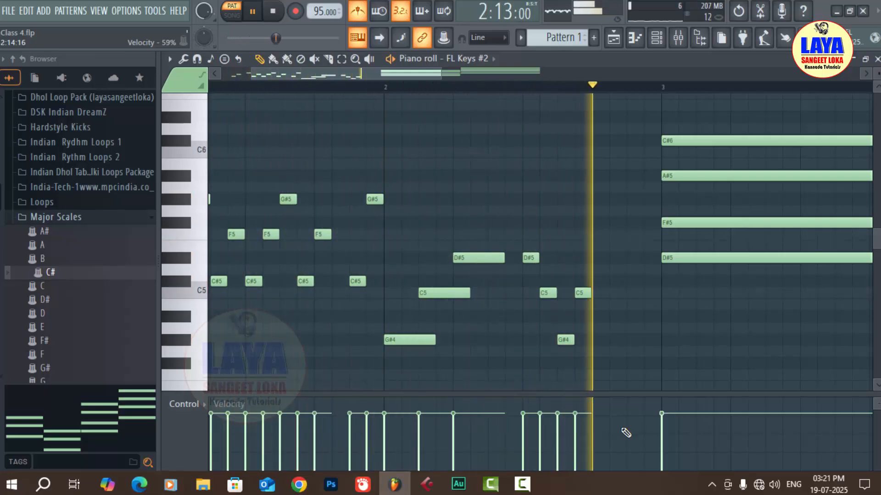
pyautogui.press('space')
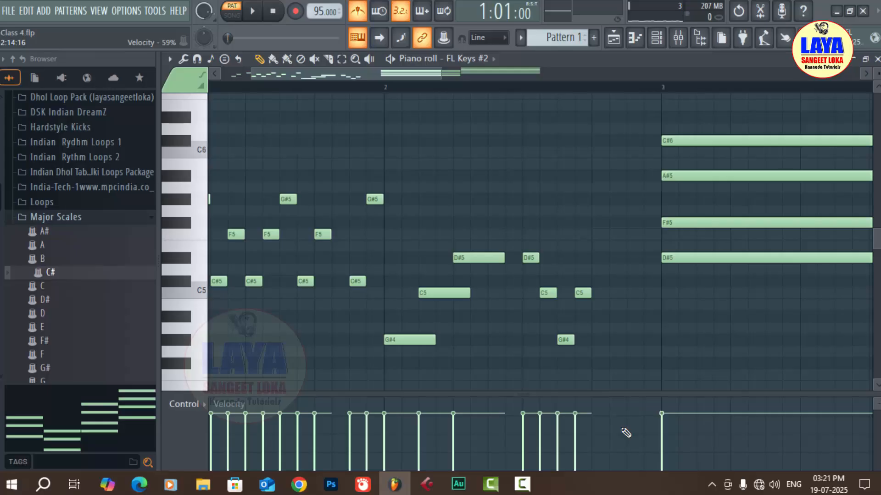
pyautogui.press('space')
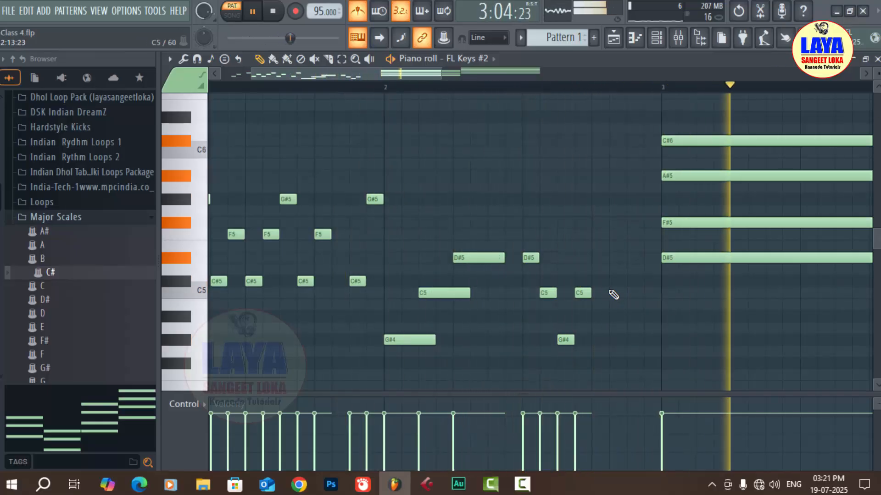
pyautogui.press('space')
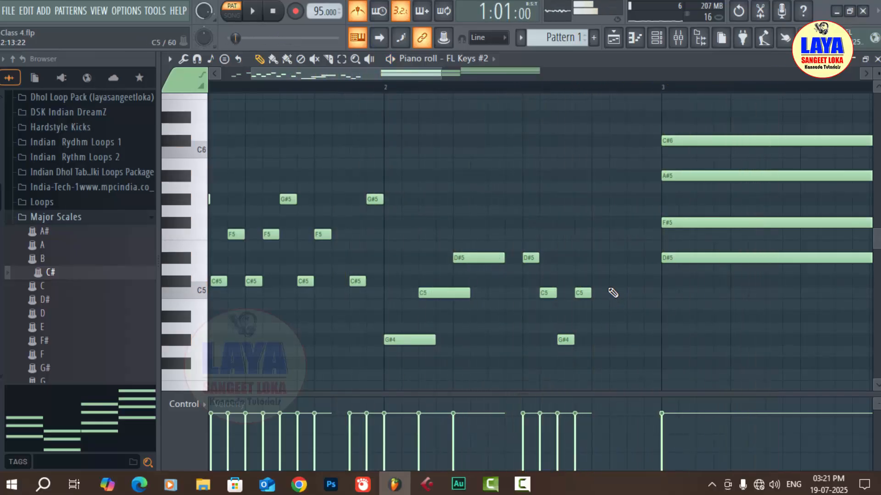
# Complete bar 2 with one-step notes D#5 at step 13, C5 at steps 14 and 15 and G#4 at step 16, and play it
pyautogui.click(597, 260)
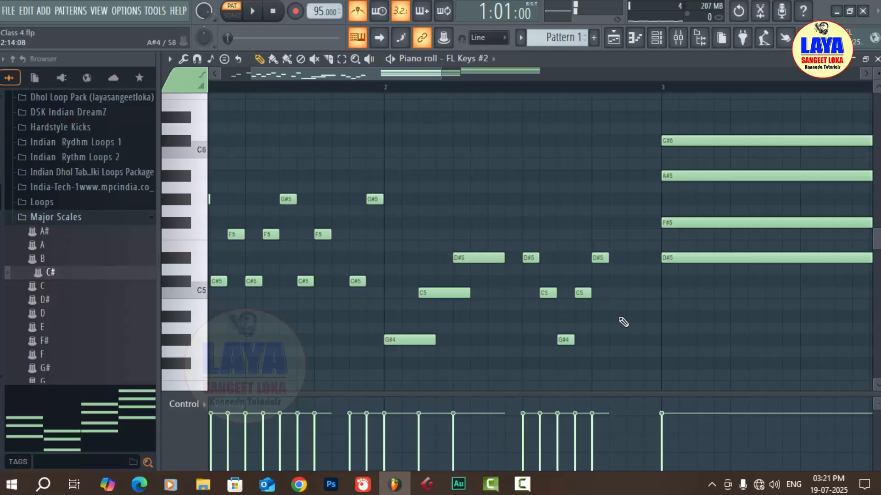
pyautogui.click(613, 294)
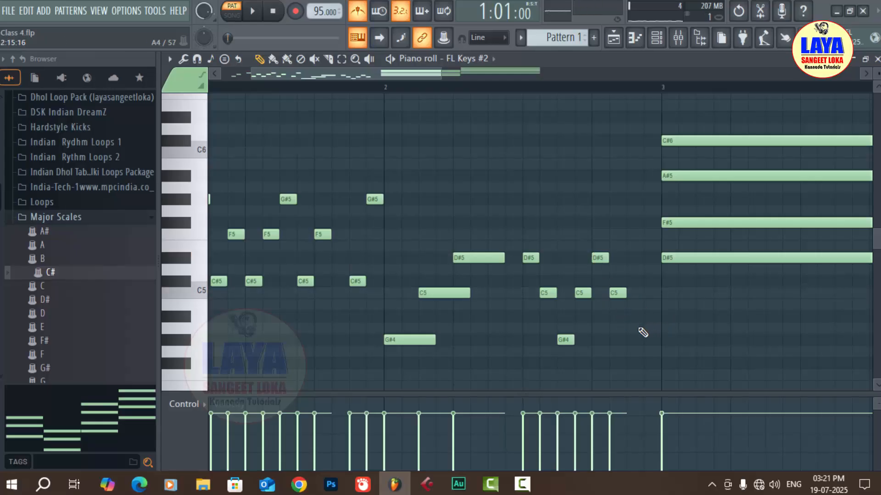
pyautogui.click(632, 293)
pyautogui.click(652, 341)
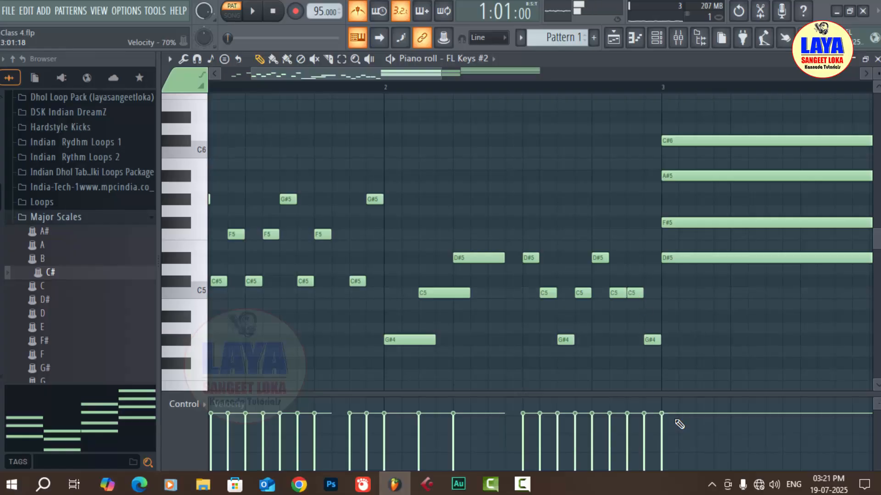
pyautogui.press('space')
pyautogui.scroll(-2, 449, 89)
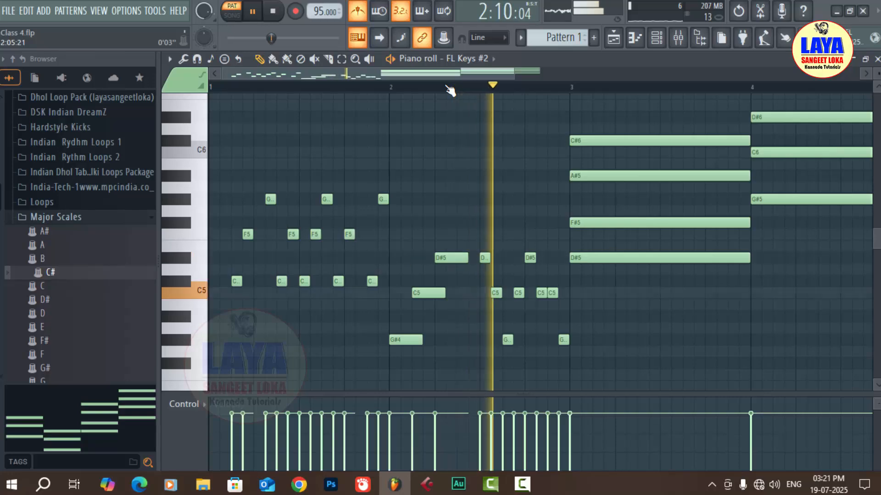
pyautogui.press('space')
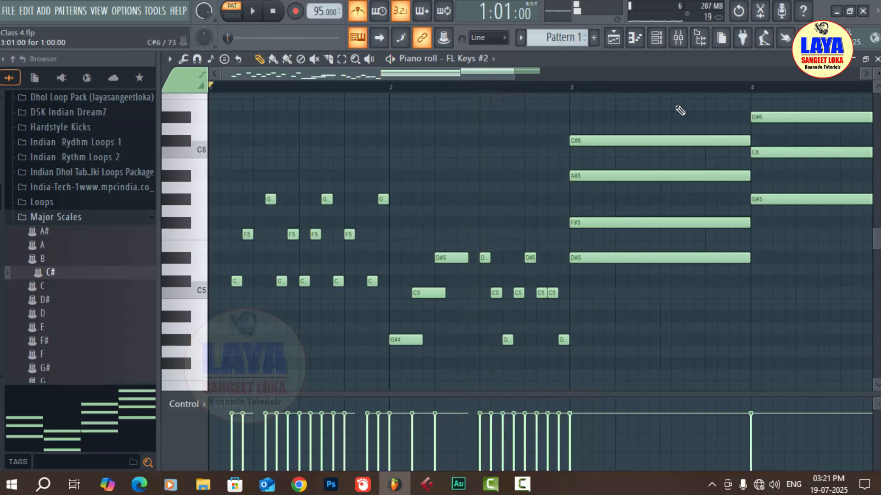
# Replace the long bar 3 D#5, F#5 and A#5 notes with one-step notes at steps 1, 2 and 3 respectively
pyautogui.scroll(2, 594, 90)
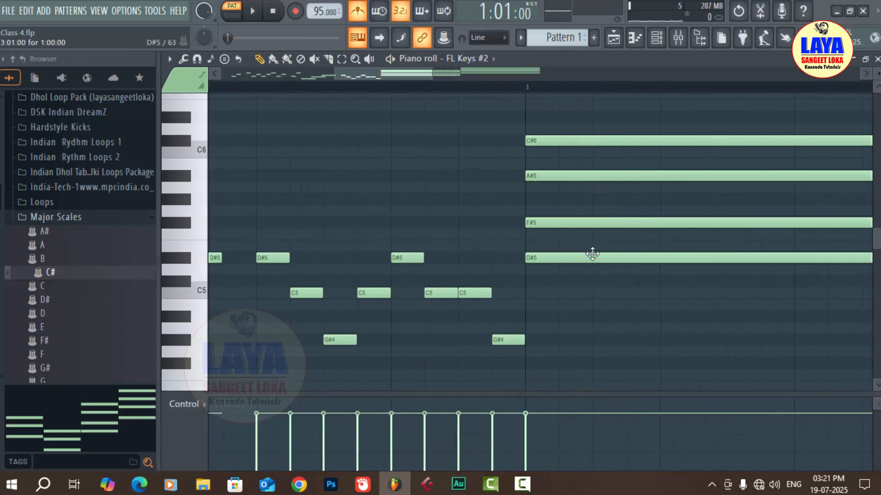
pyautogui.rightClick(557, 258)
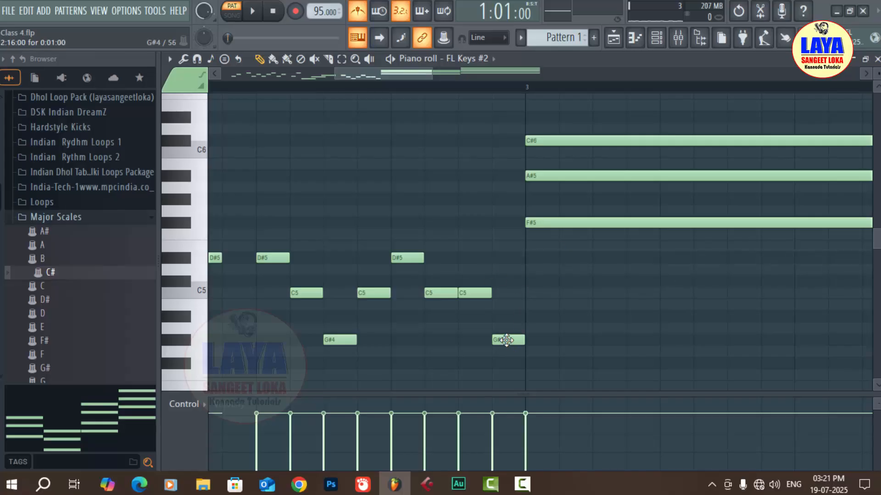
pyautogui.click(541, 259)
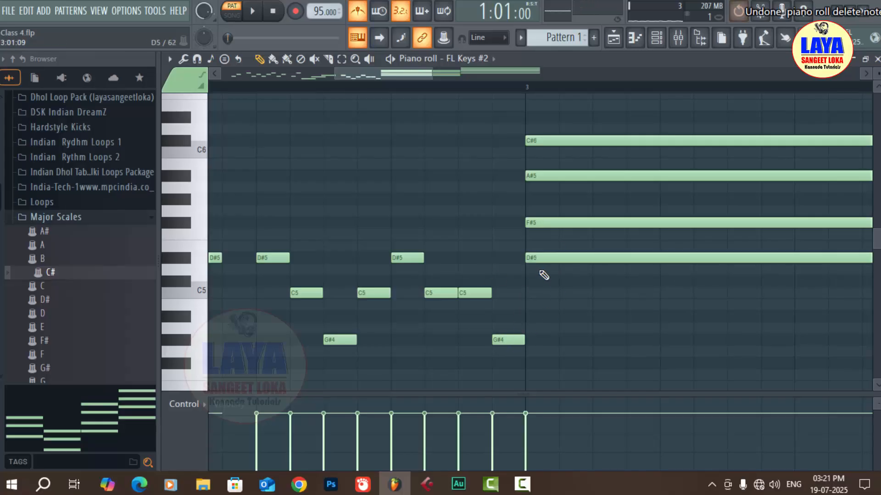
pyautogui.rightClick(532, 259)
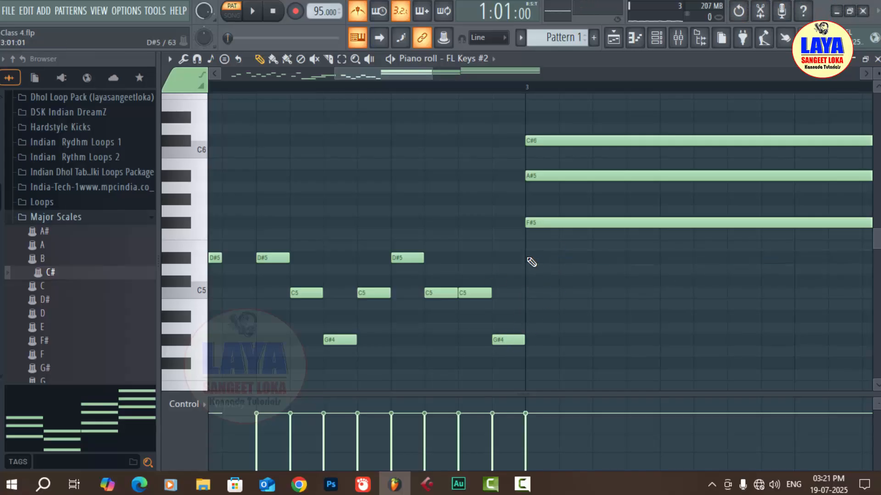
pyautogui.rightClick(545, 223)
pyautogui.click(566, 223)
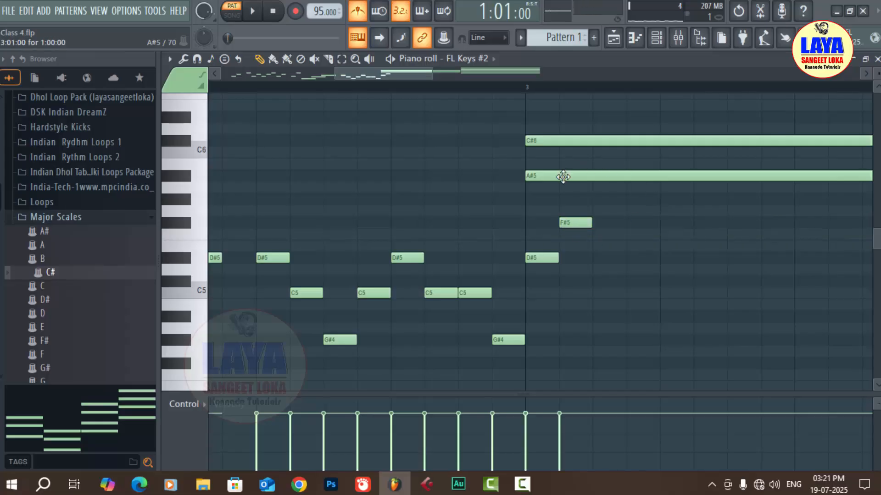
pyautogui.rightClick(563, 177)
pyautogui.click(606, 176)
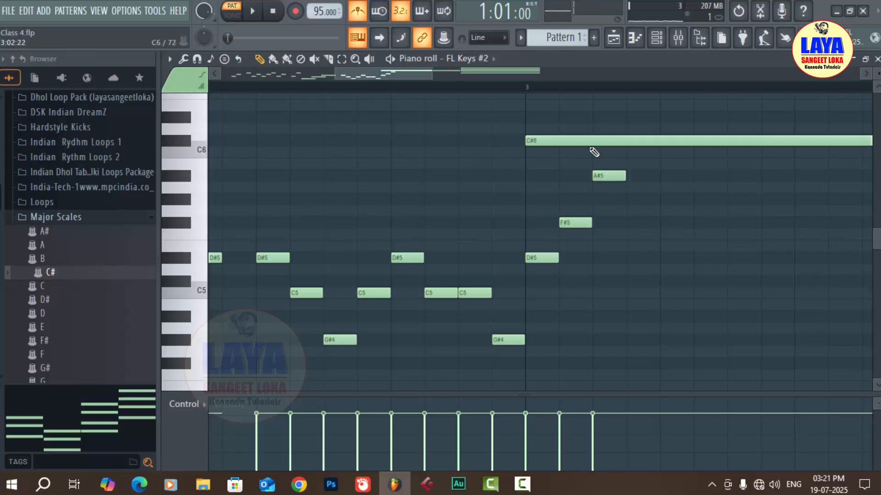
# Replace the long bar 3 C#6 with a one-step note at step 2, move F#5 to step 3 and A#5 to step 4, and play them
pyautogui.rightClick(552, 144)
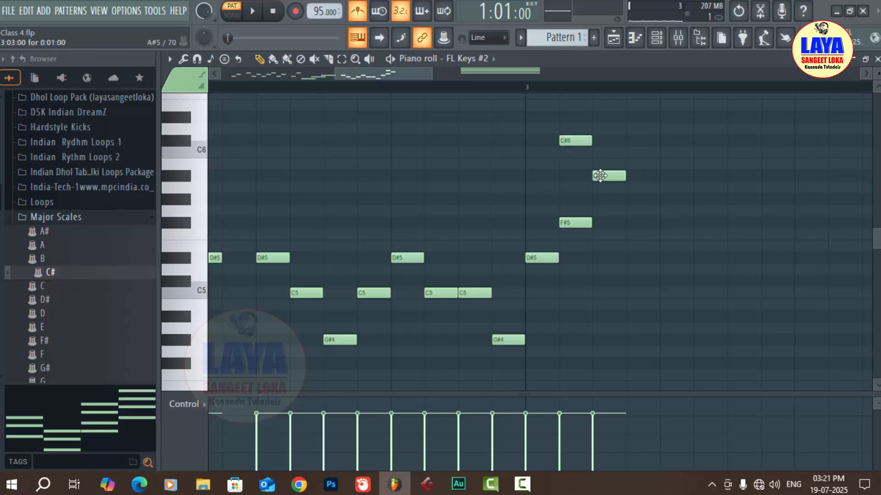
pyautogui.moveTo(600, 176); pyautogui.dragTo(633, 176)
pyautogui.moveTo(579, 223); pyautogui.dragTo(613, 223)
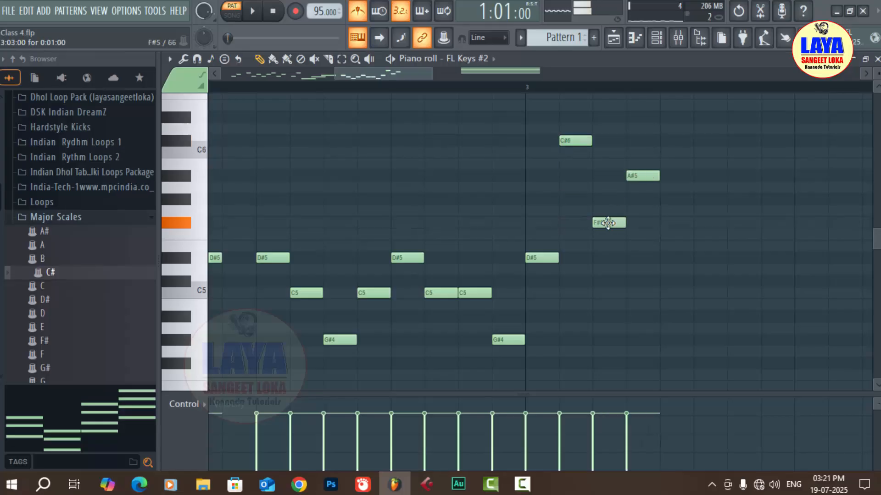
pyautogui.press('space')
pyautogui.scroll(-1, 561, 91)
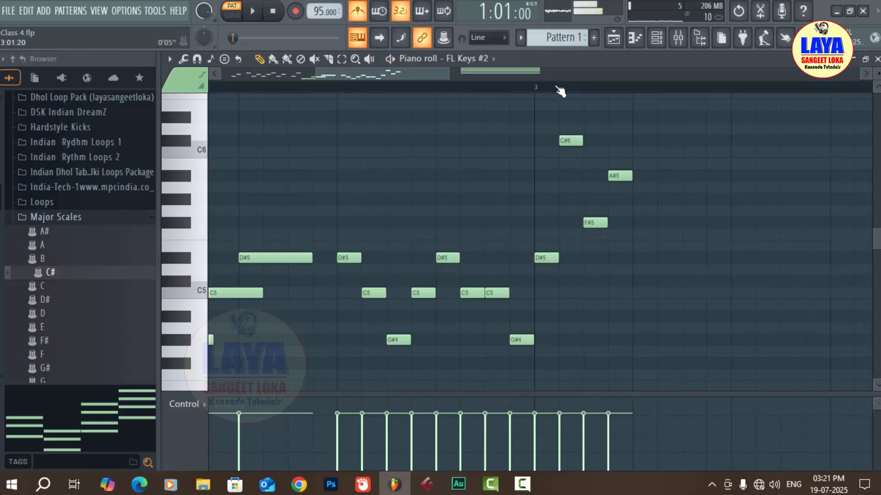
pyautogui.scroll(4, 566, 97)
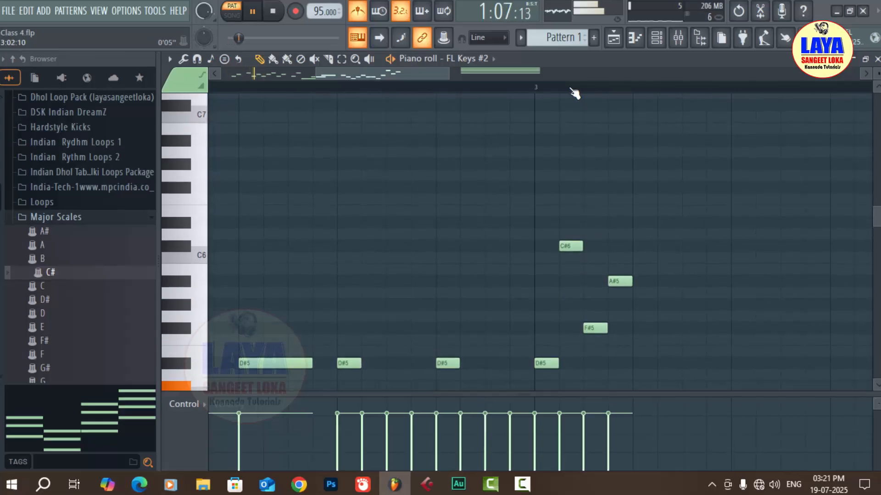
pyautogui.scroll(-2, 573, 92)
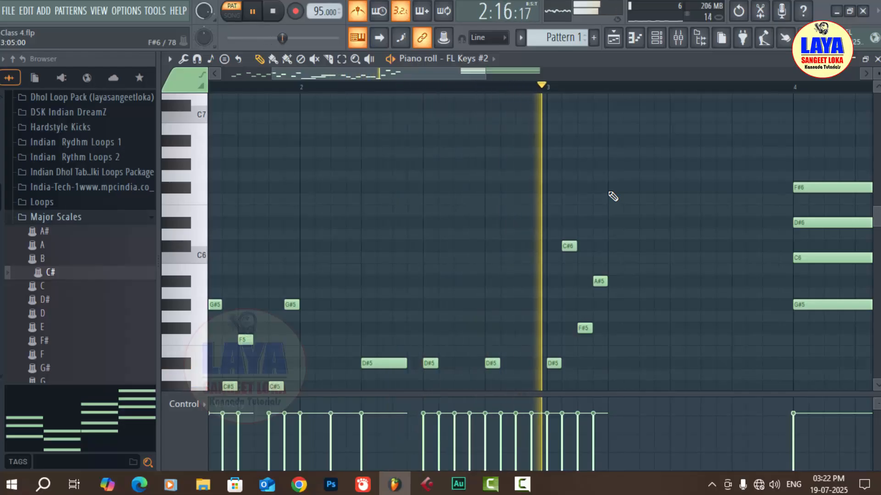
pyautogui.press('space')
pyautogui.scroll(-2, 647, 191)
pyautogui.press('space')
pyautogui.scroll(-2, 647, 191)
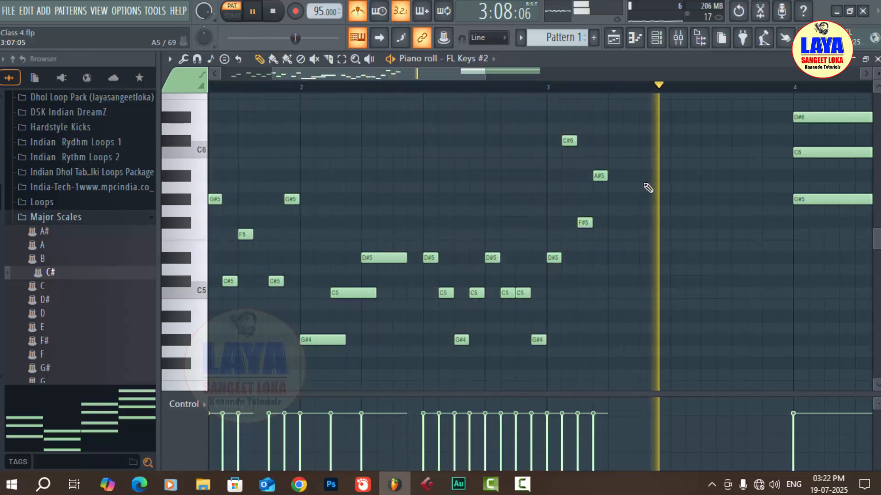
# Replace the A#5 at step 4 of bar 3 with a one-step D#5 and play it
pyautogui.press('space')
pyautogui.press('space')
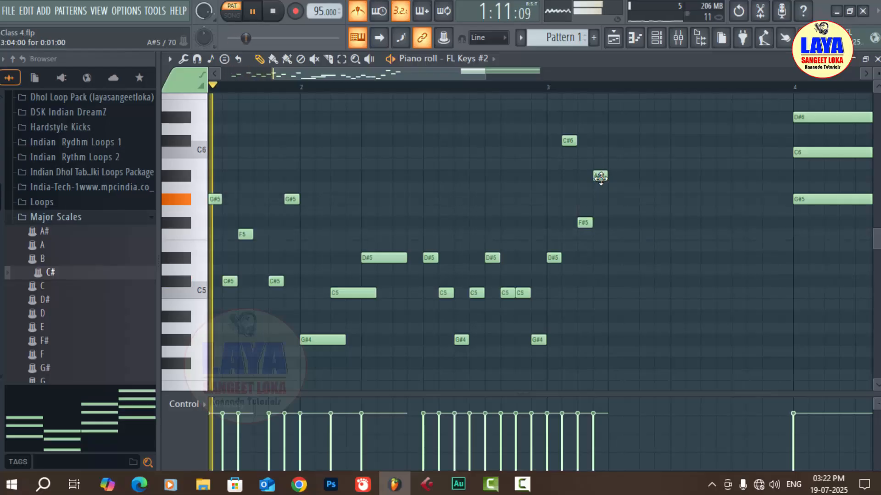
pyautogui.click(596, 257)
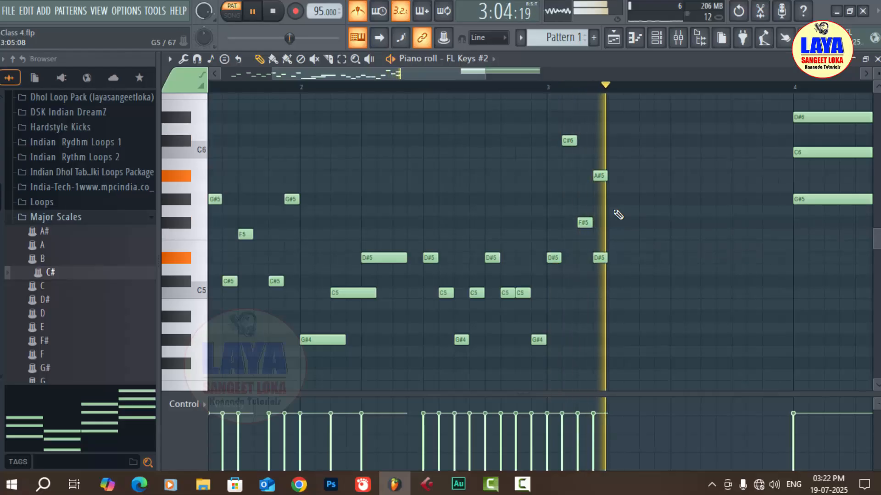
pyautogui.press('space')
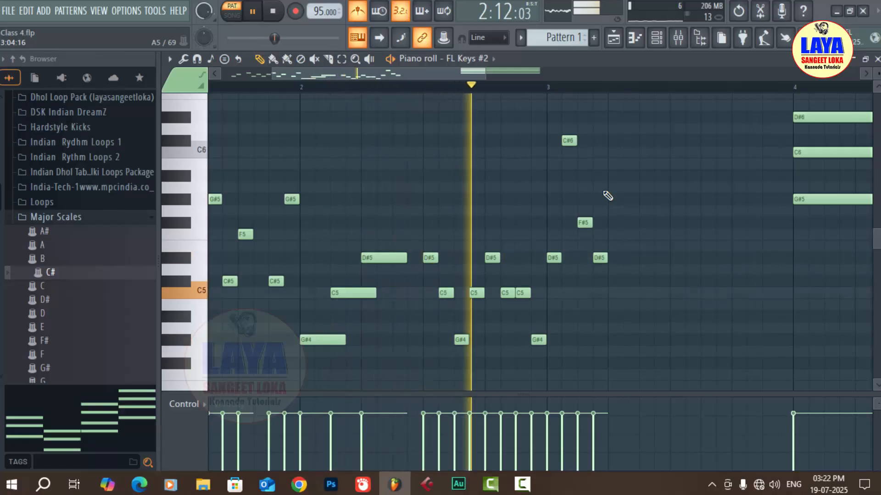
pyautogui.press('space')
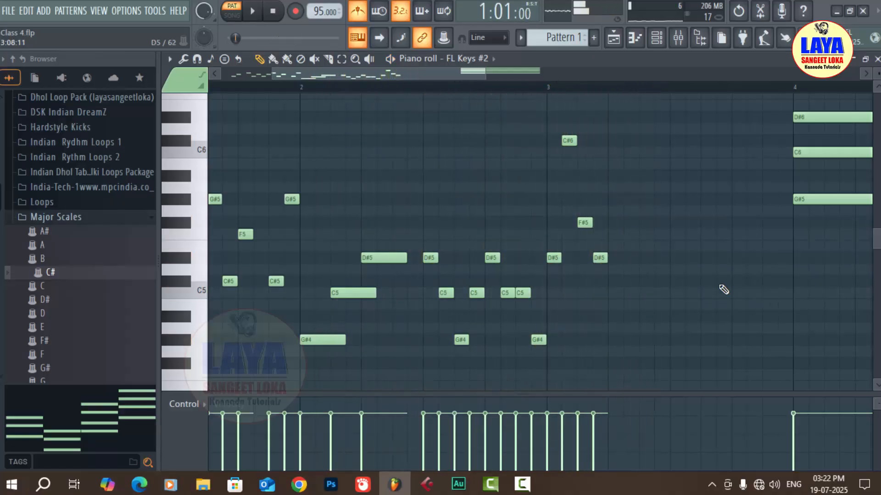
# Add one-step notes in bar 3: D#5 at step 5, F#5 at step 6, C#6 at step 7 and A#5 at step 8, and play them
pyautogui.click(615, 258)
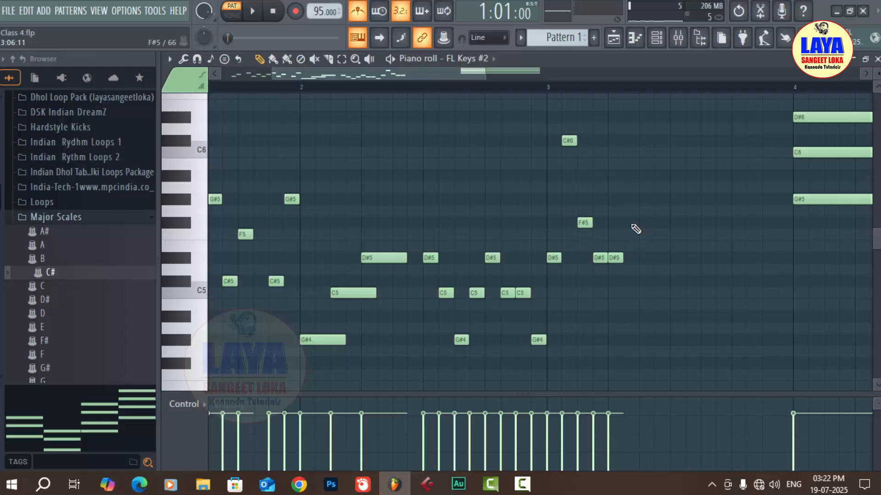
pyautogui.click(631, 223)
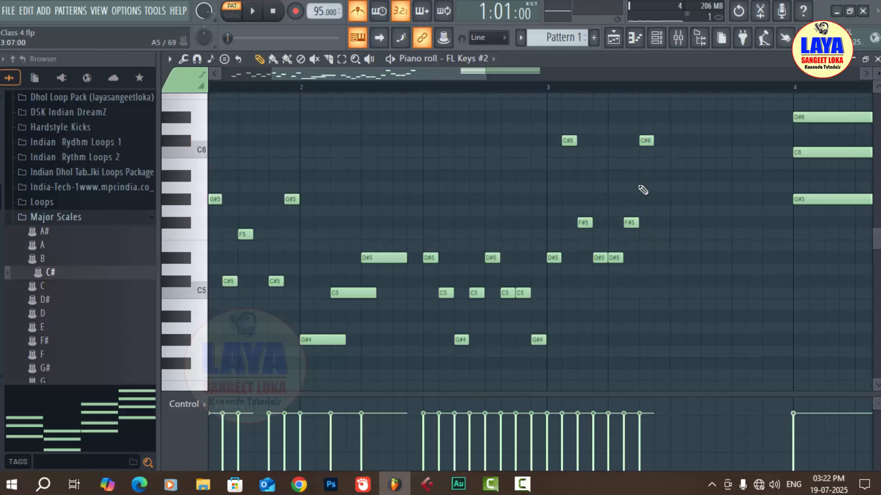
pyautogui.click(641, 177)
pyautogui.press('space')
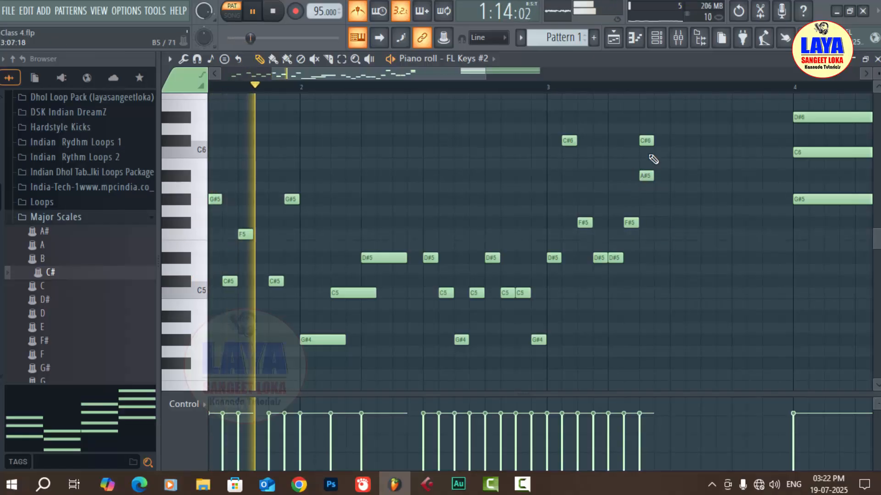
pyautogui.moveTo(645, 176); pyautogui.dragTo(658, 177)
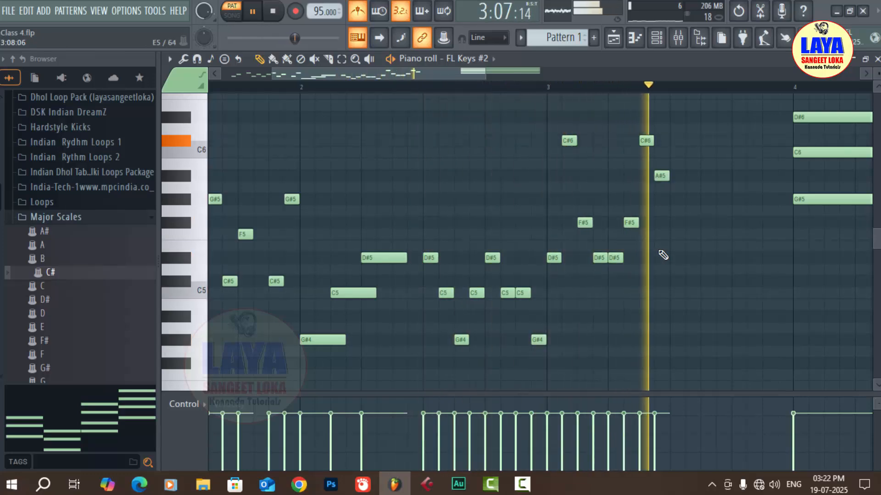
pyautogui.press('space')
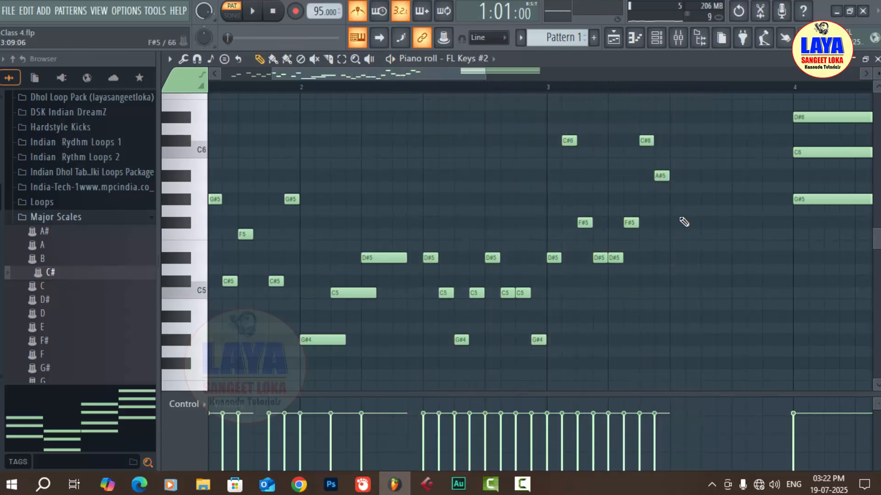
pyautogui.press('space')
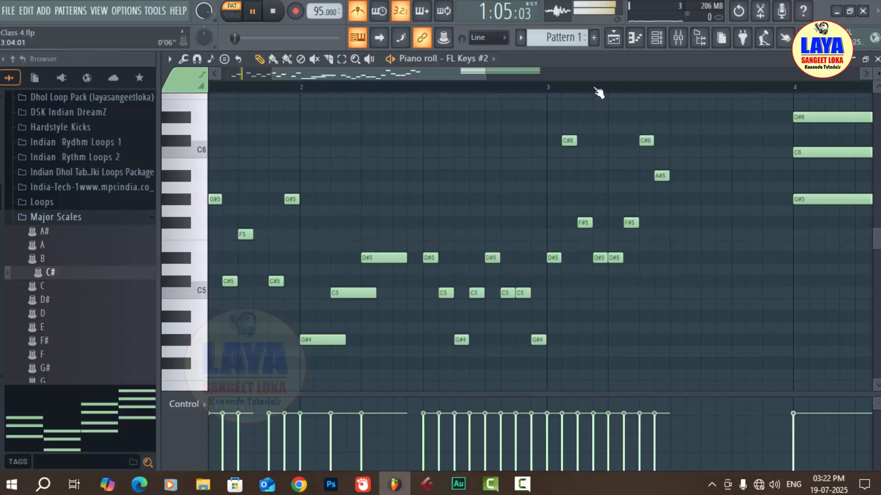
pyautogui.scroll(-2, 596, 91)
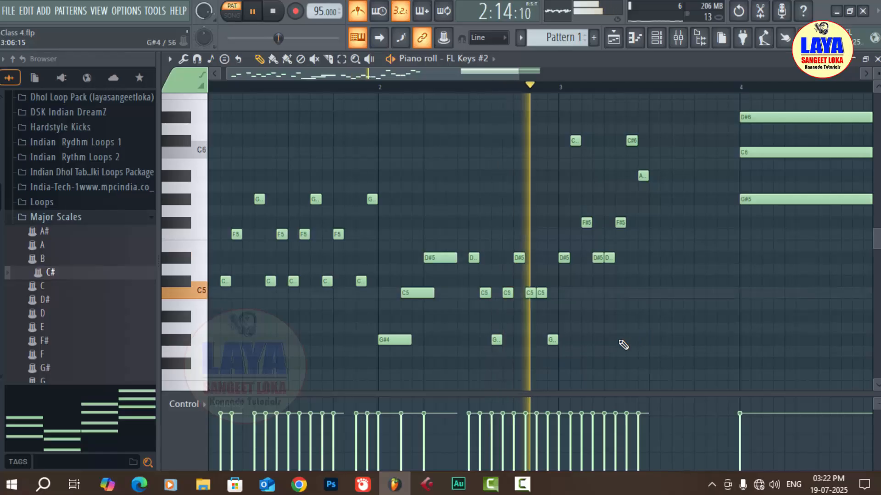
pyautogui.press('space')
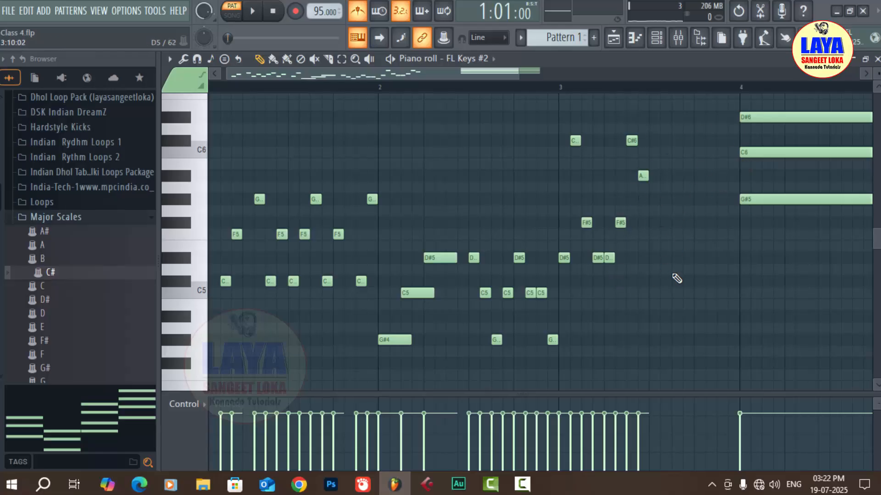
# Add one-step notes in bar 3: F#5 at step 9, D#5 at step 10, C#6 at step 11 and A#5 at step 12, and play them
pyautogui.scroll(-2, 603, 96)
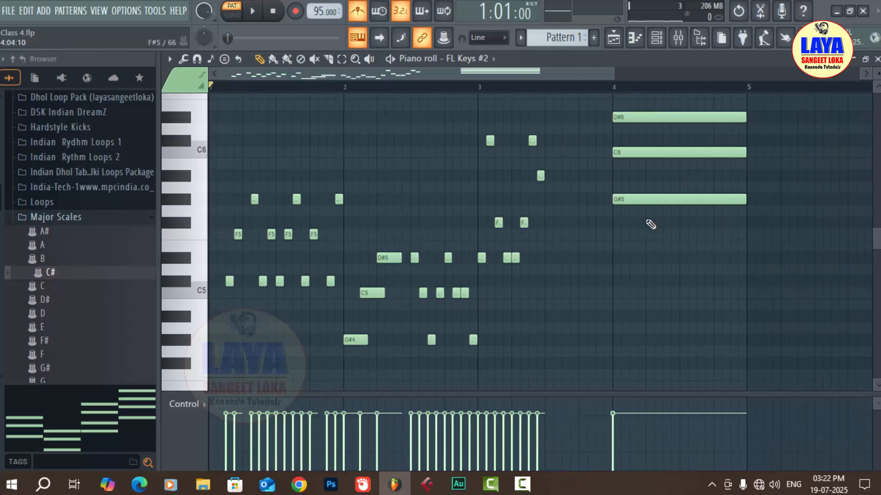
pyautogui.click(548, 223)
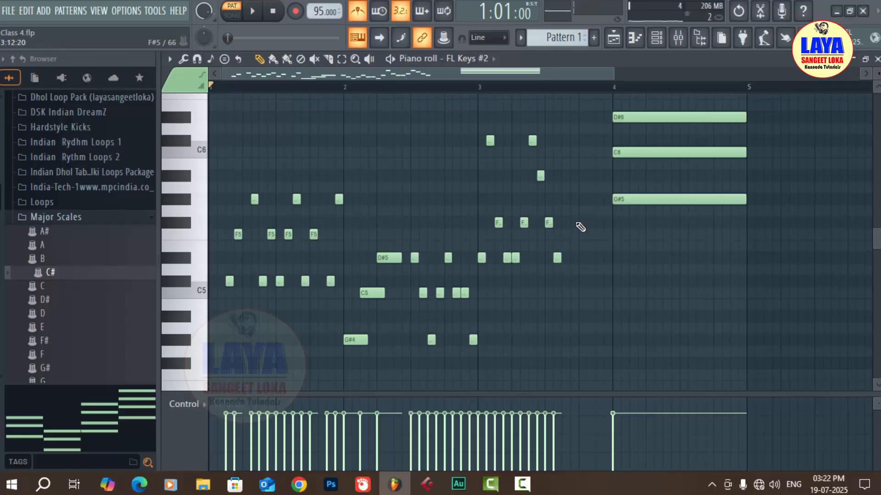
pyautogui.click(573, 224)
pyautogui.click(573, 177)
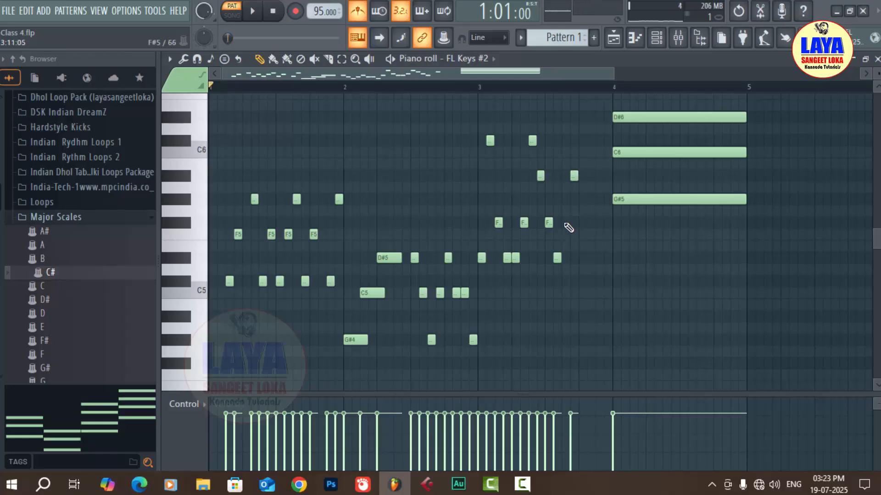
pyautogui.click(563, 141)
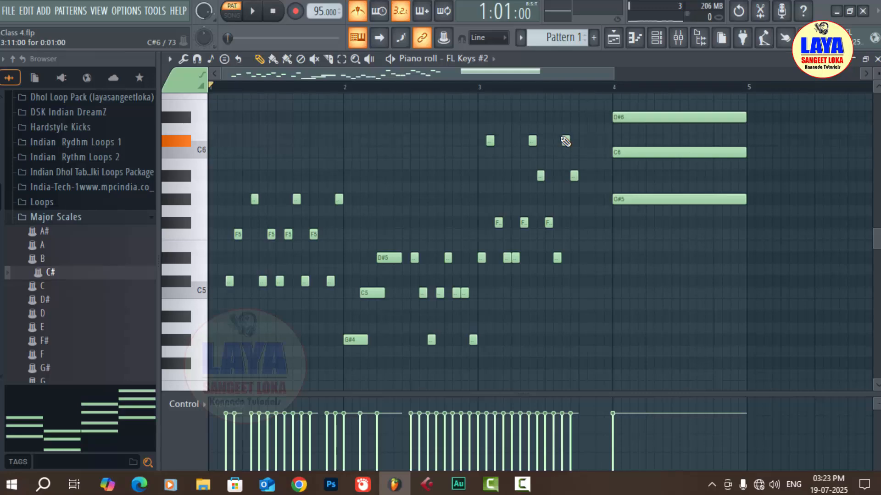
pyautogui.press('space')
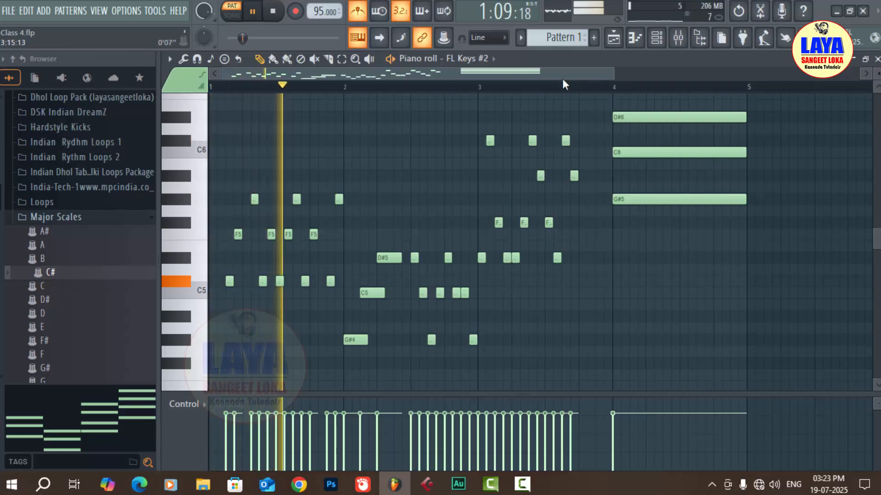
pyautogui.scroll(2, 569, 91)
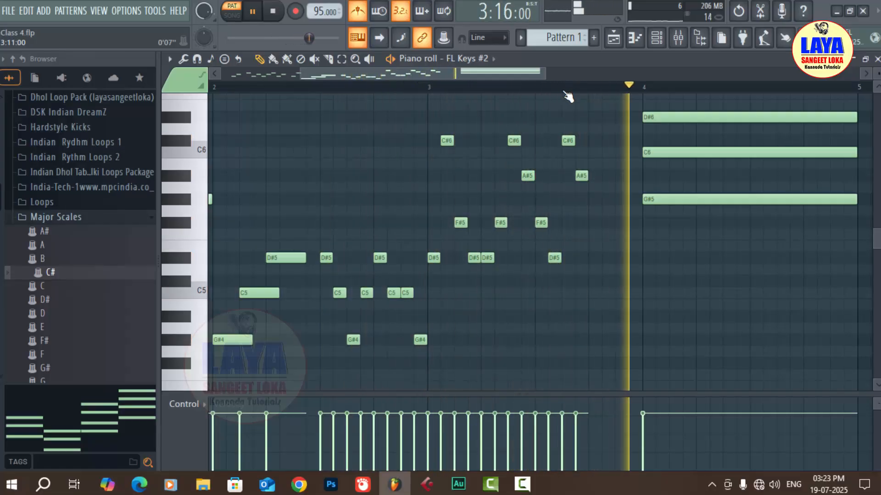
pyautogui.press('space')
# Complete bar 3 with one-step notes F#5 at steps 13 and 15 and D#5 at steps 14 and 16, and play it
pyautogui.click(593, 223)
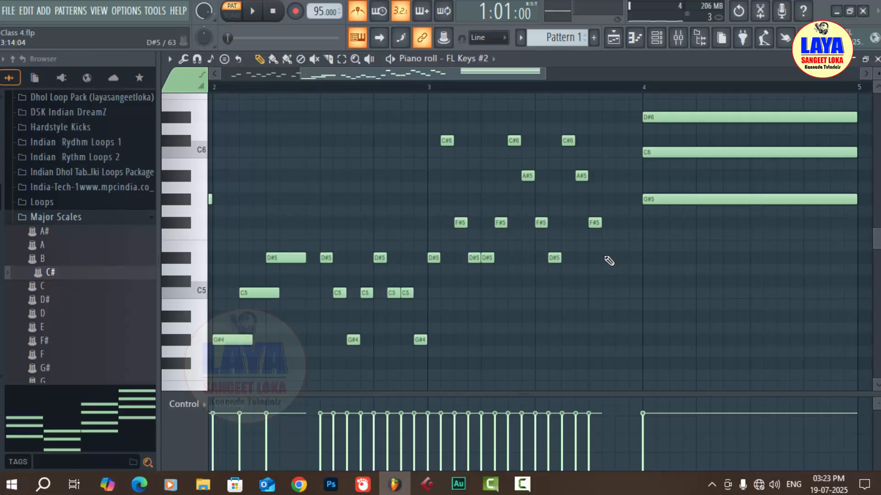
pyautogui.click(606, 259)
pyautogui.click(632, 258)
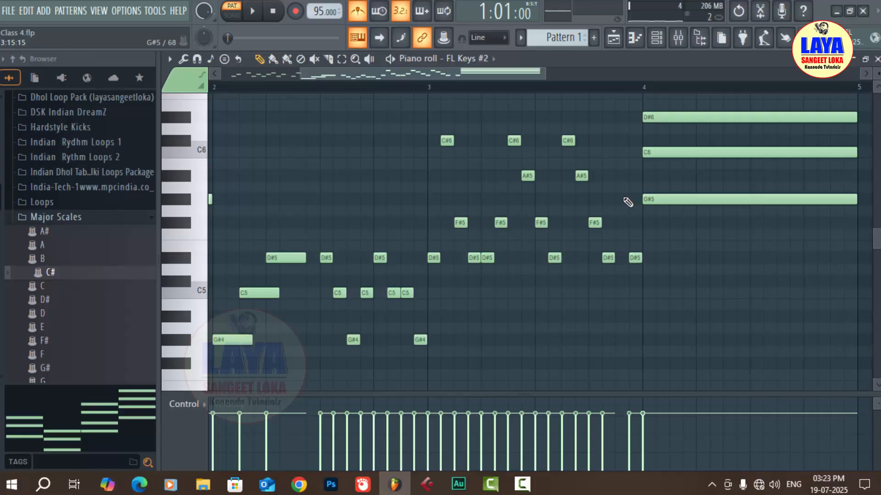
pyautogui.moveTo(627, 200); pyautogui.dragTo(622, 224)
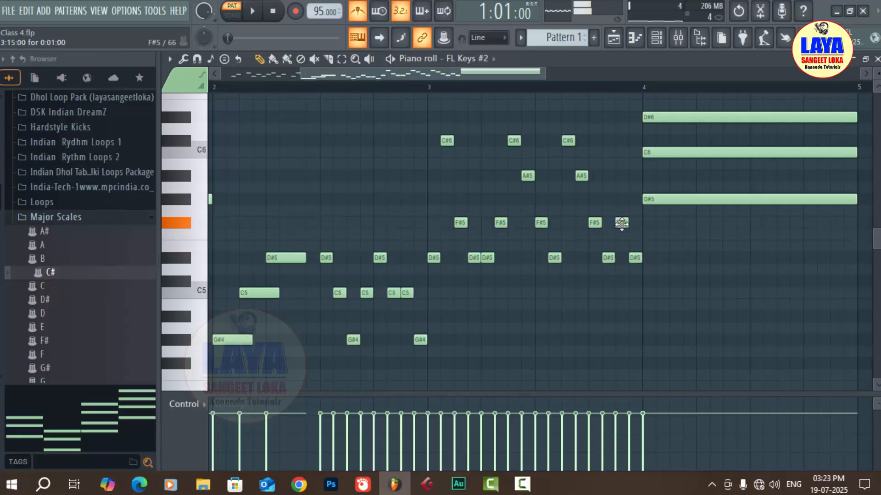
pyautogui.press('space')
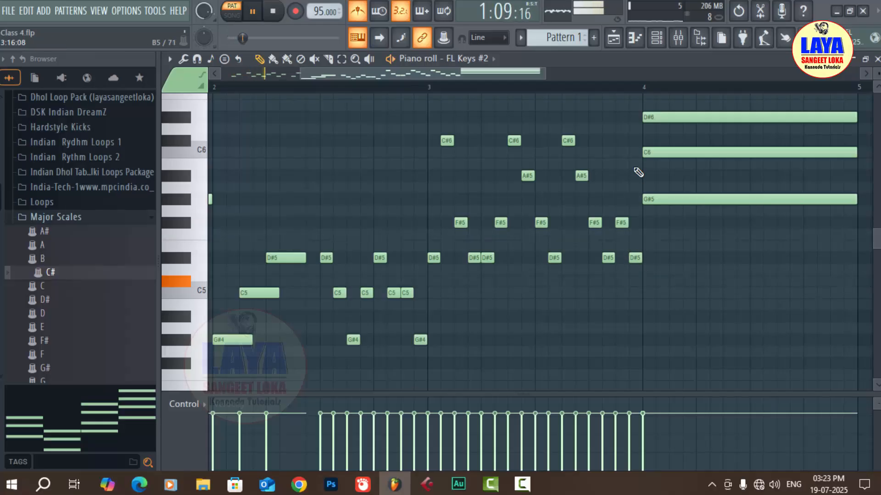
pyautogui.press('space')
# Replace the long bar 4 G#5, C6 and D#6 notes with one-step notes at steps 2, 3 and 4 respectively, and play them
pyautogui.rightClick(670, 199)
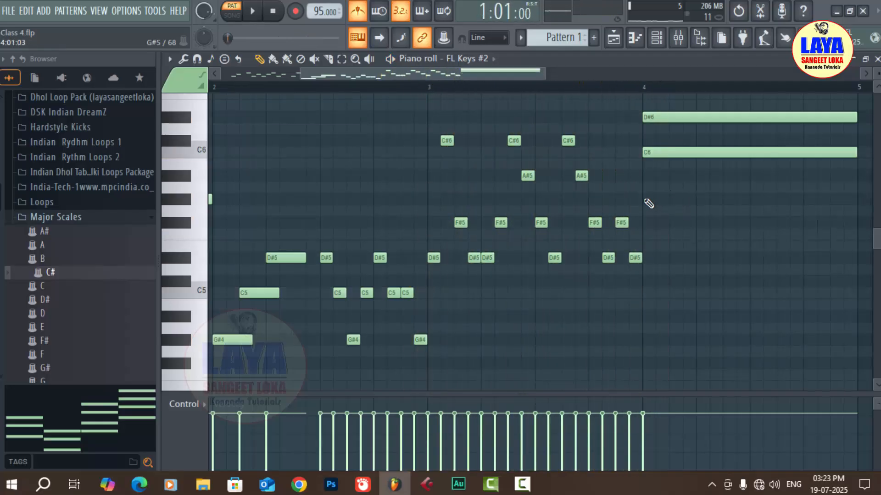
pyautogui.click(658, 200)
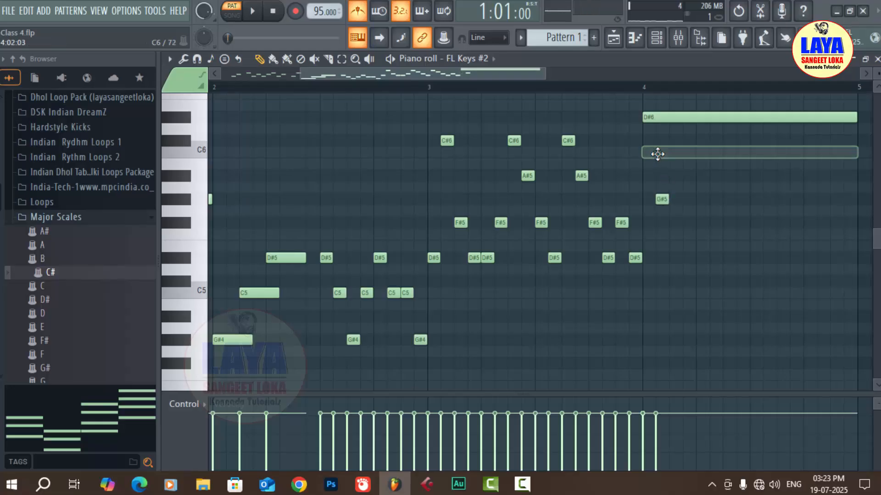
pyautogui.click(673, 154)
pyautogui.rightClick(678, 120)
pyautogui.click(684, 119)
pyautogui.press('space')
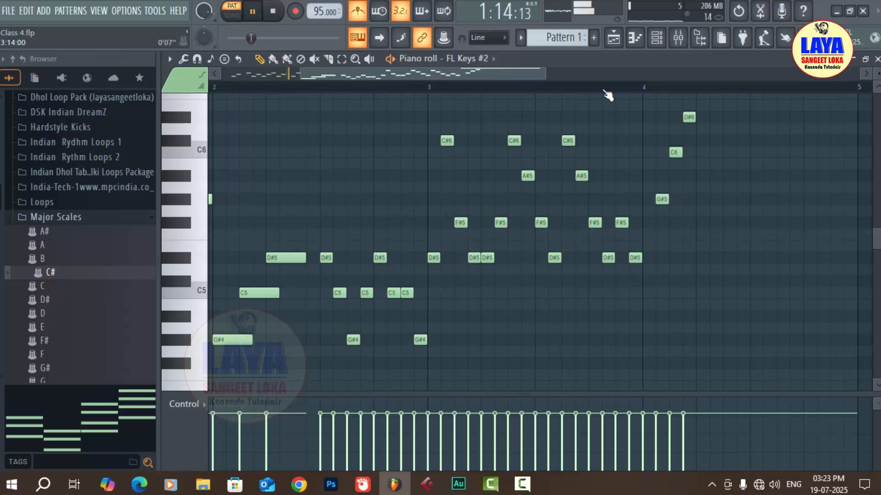
pyautogui.scroll(-2, 608, 94)
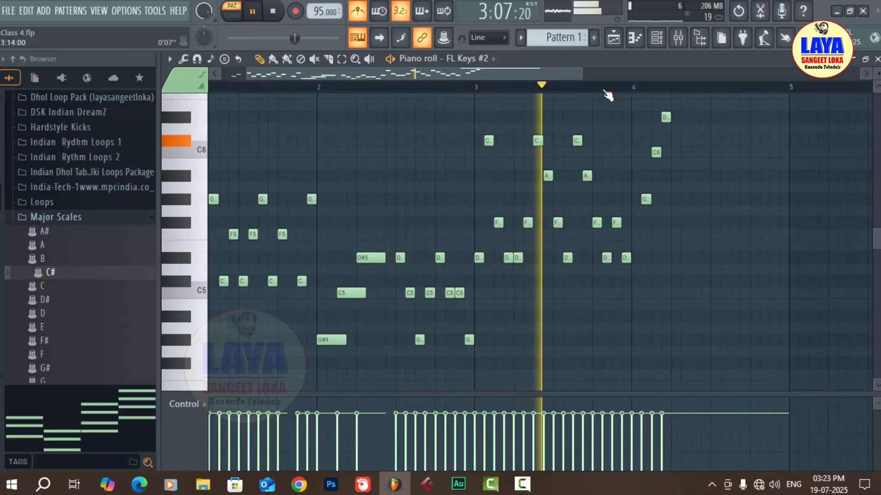
pyautogui.press('space')
# Add one-step notes in bar 4: G#5 at step 5, D#6 at step 6, C6 at step 7 and G#5 at step 8, and play them
pyautogui.click(677, 199)
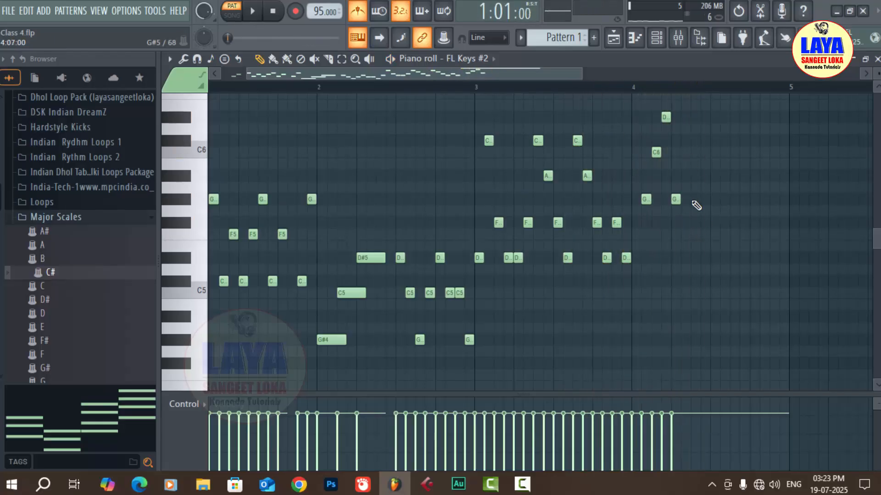
pyautogui.click(686, 153)
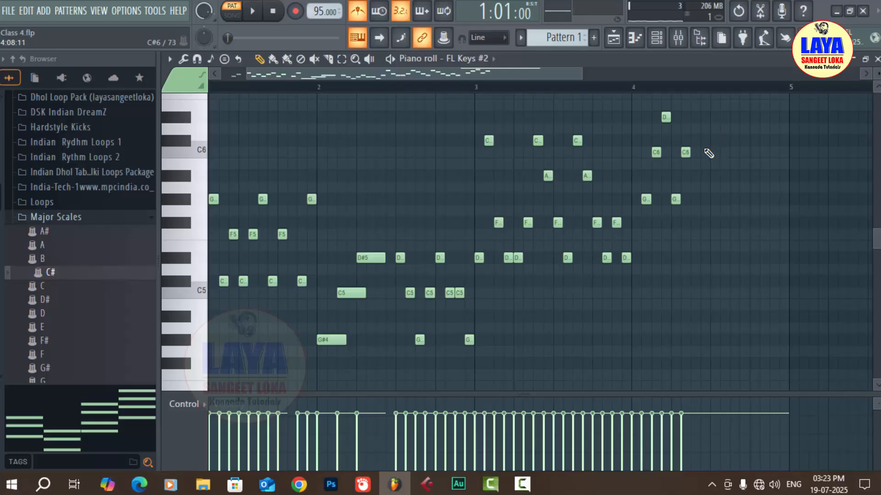
pyautogui.click(705, 117)
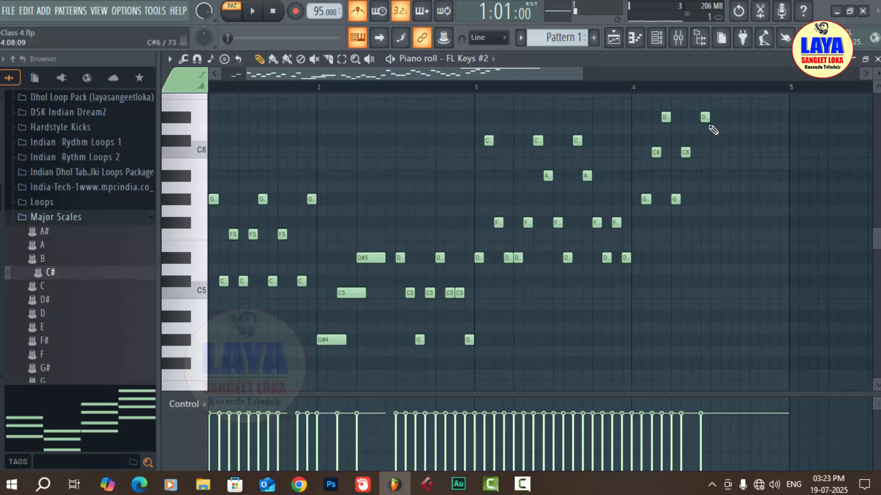
pyautogui.click(685, 118)
pyautogui.moveTo(686, 152); pyautogui.dragTo(691, 156)
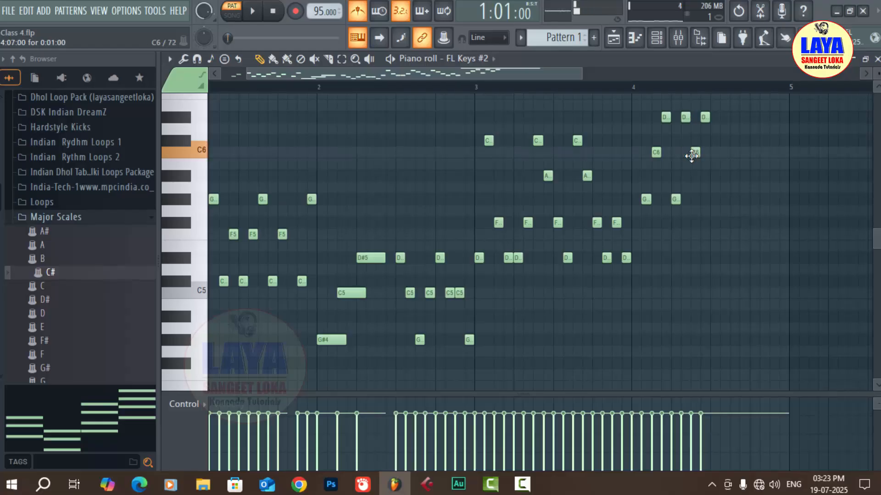
pyautogui.moveTo(705, 118); pyautogui.dragTo(703, 204)
pyautogui.press('space')
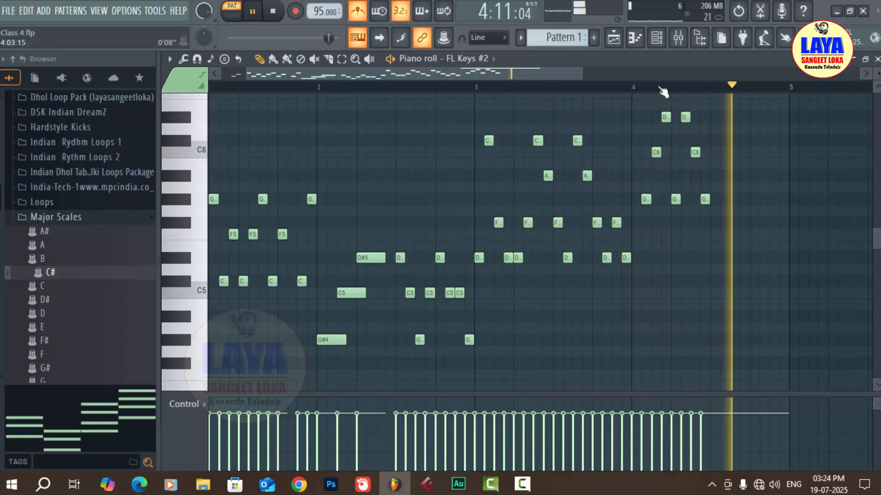
pyautogui.press('space')
# Duplicate the seven bar 4 arpeggio notes directly after themselves to fill the rest of the bar, and play the pattern
pyautogui.click(363, 76)
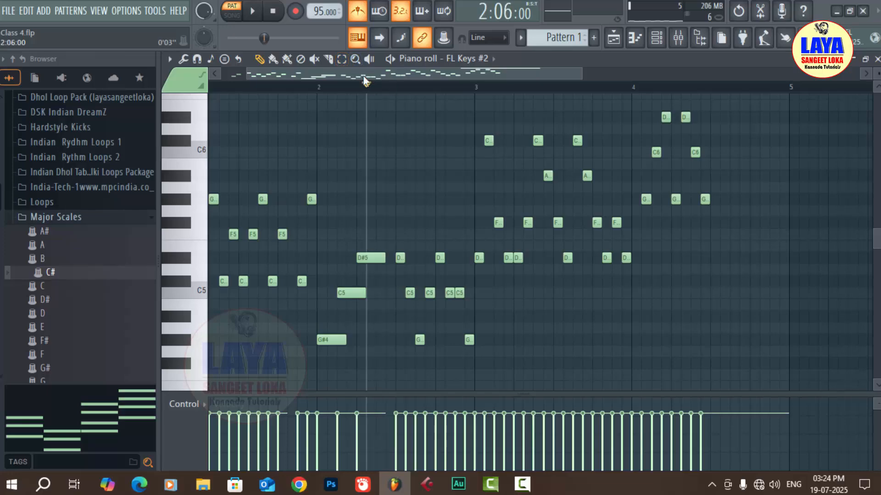
pyautogui.click(342, 59)
pyautogui.moveTo(758, 101); pyautogui.dragTo(636, 202)
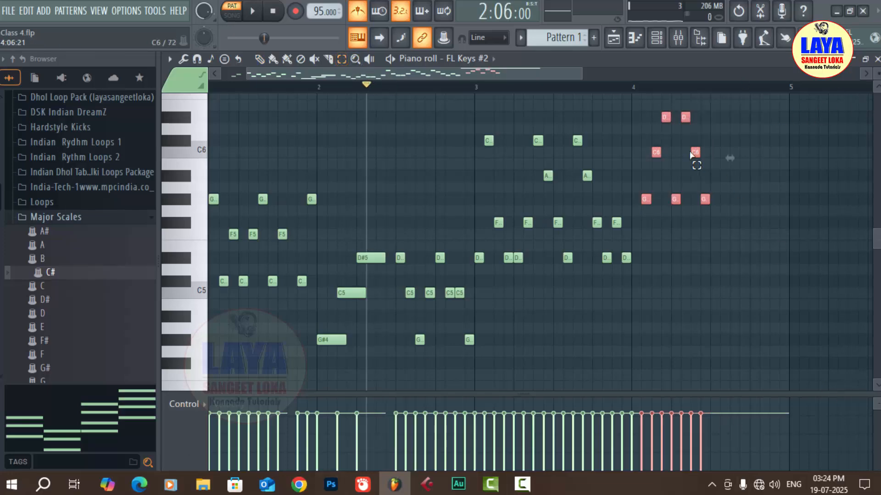
pyautogui.hotkey('ctrl', 'b')
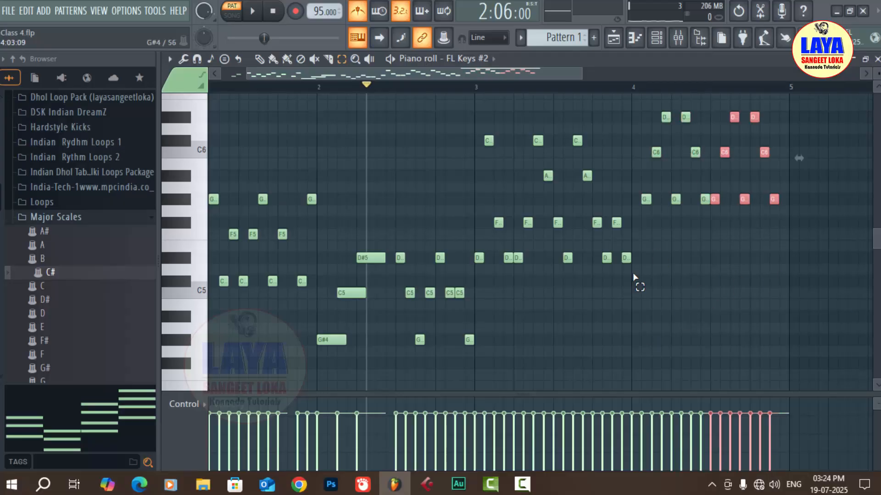
pyautogui.moveTo(287, 73); pyautogui.dragTo(227, 75)
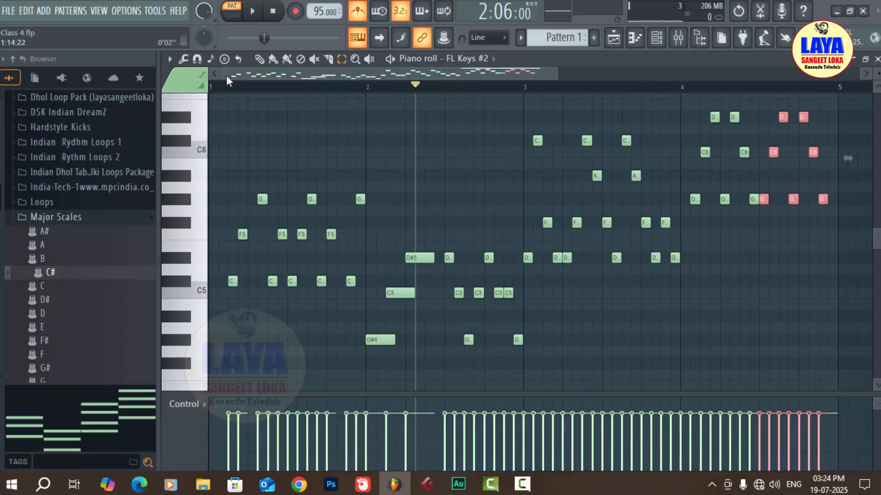
pyautogui.click(266, 60)
pyautogui.press('space')
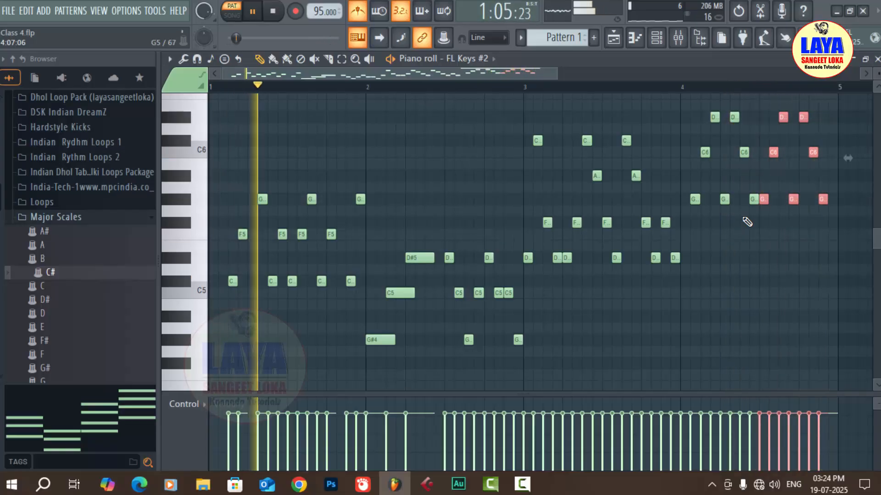
pyautogui.press('space')
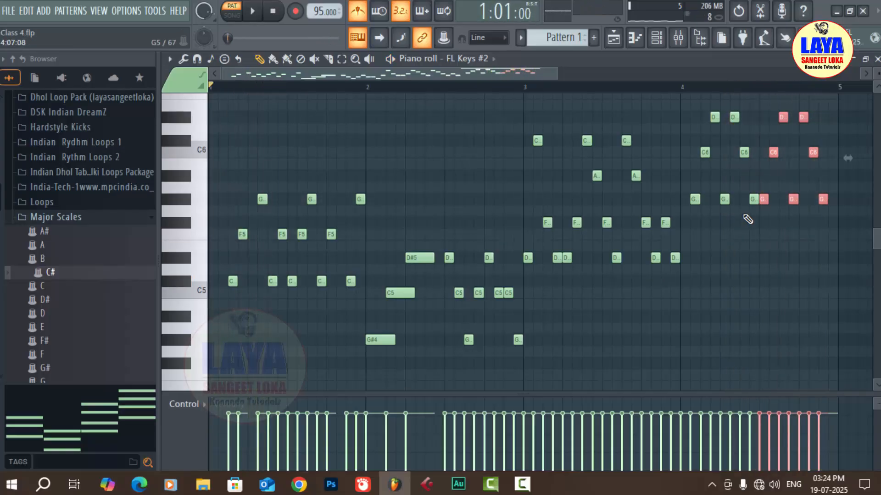
# Save the project and close the FL Keys #2 piano roll
pyautogui.scroll(-2, 548, 92)
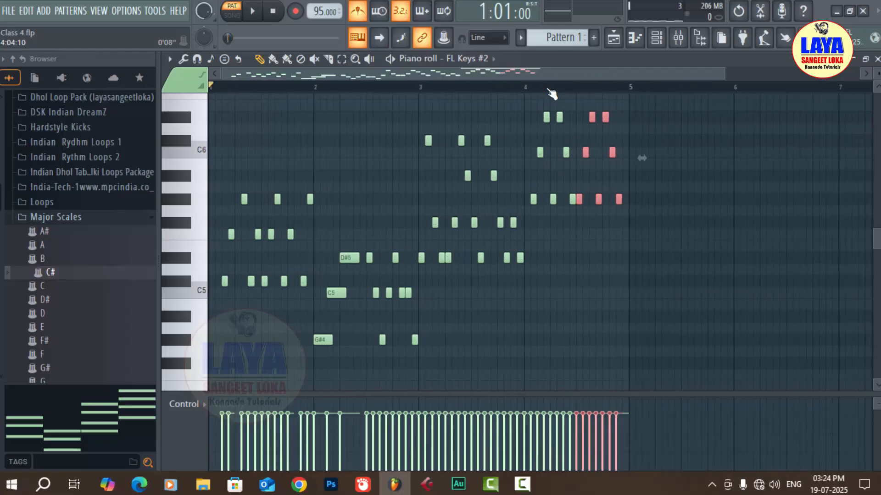
pyautogui.hotkey('ctrl', 's')
pyautogui.click(877, 58)
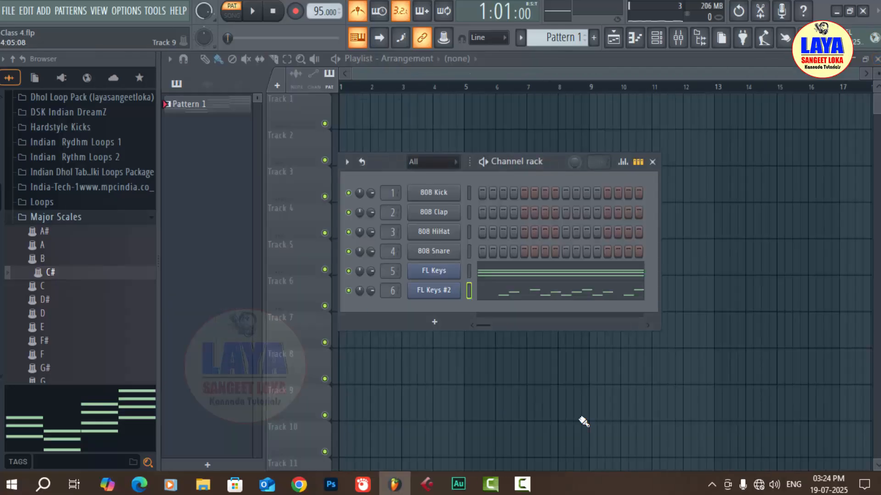
# Add a Morphine synthesizer channel and move its window up so the whole plugin is in view
pyautogui.click(435, 324)
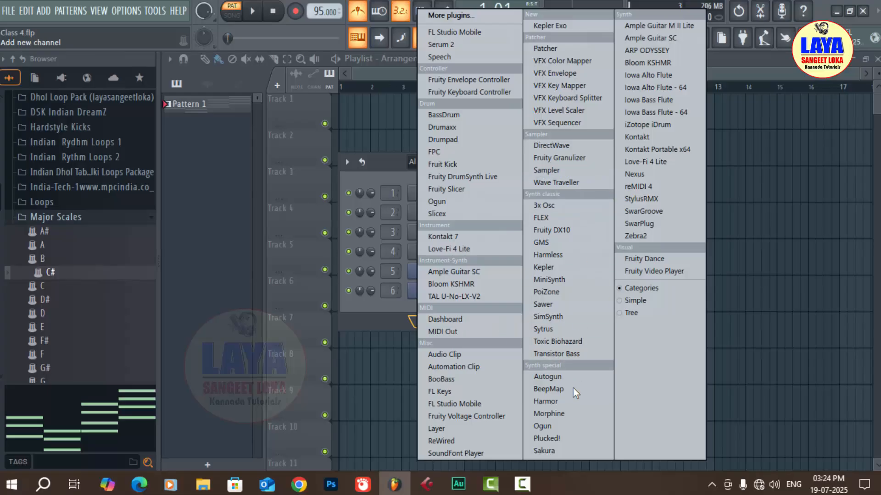
pyautogui.click(568, 413)
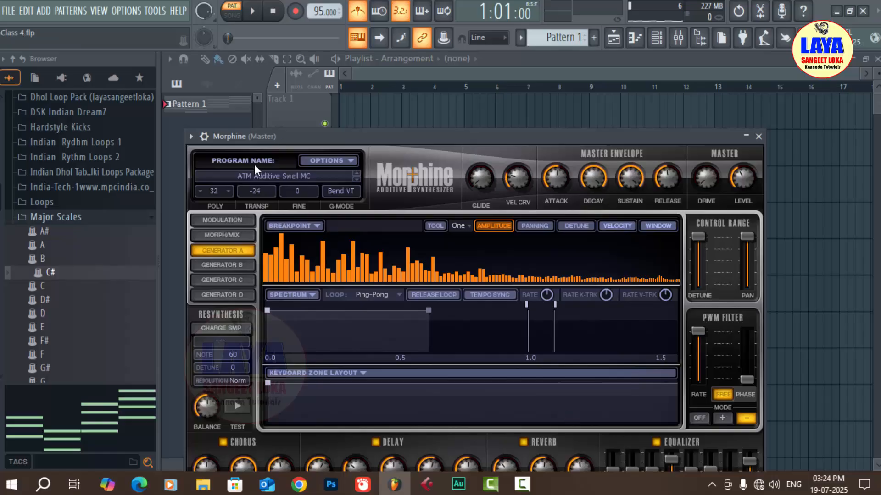
pyautogui.moveTo(281, 136); pyautogui.dragTo(281, 59)
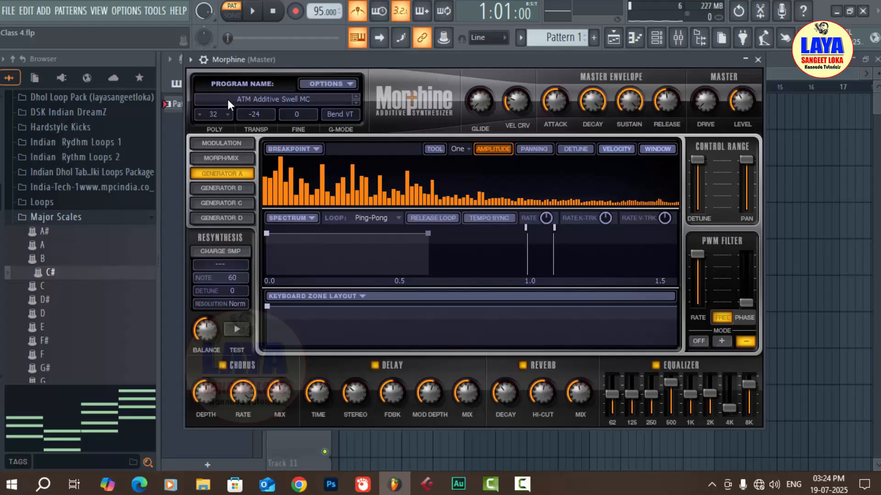
pyautogui.moveTo(191, 82)
pyautogui.mouseDown()
pyautogui.moveTo(216, 112)
pyautogui.moveTo(368, 112)
pyautogui.mouseUp()
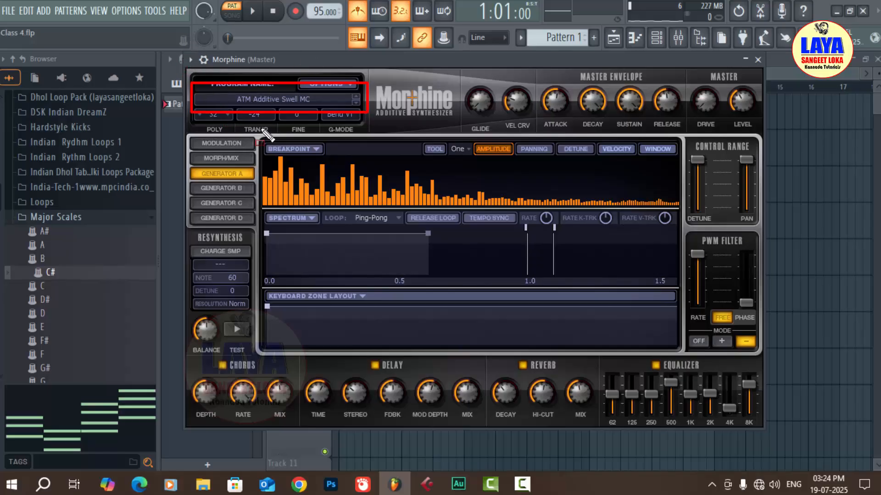
# Load the STR Steel Guitar NUC preset from Morphine's Strings bank and close the presets library
pyautogui.click(277, 101)
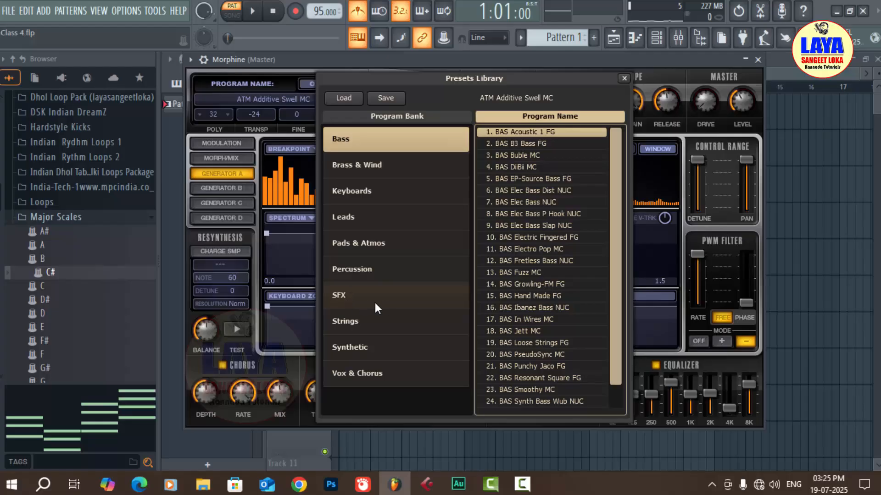
pyautogui.scroll(-1, 386, 302)
pyautogui.click(408, 327)
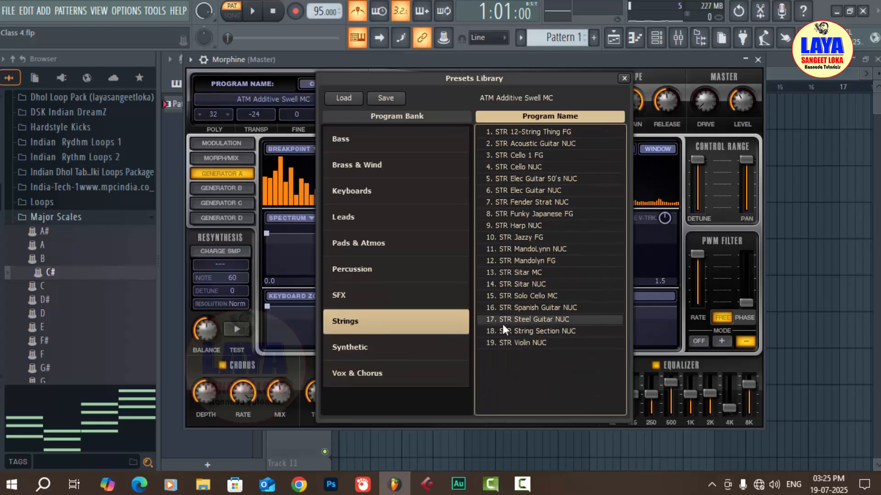
pyautogui.click(543, 321)
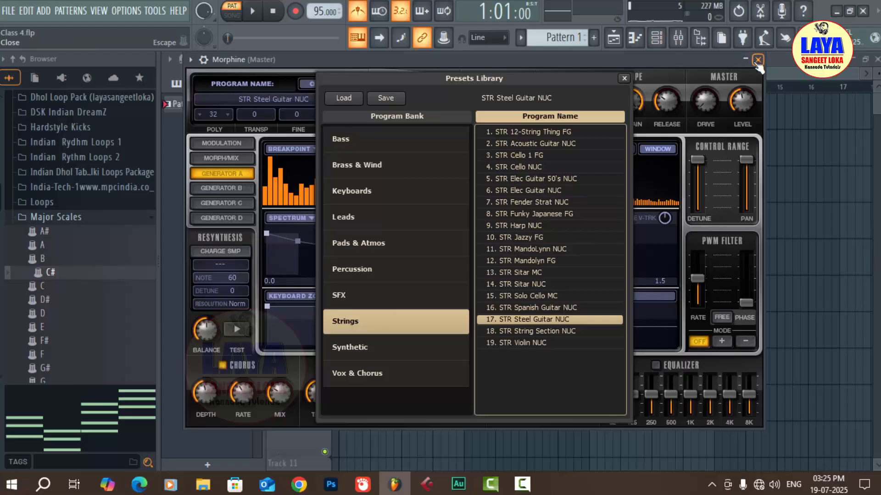
pyautogui.click(624, 79)
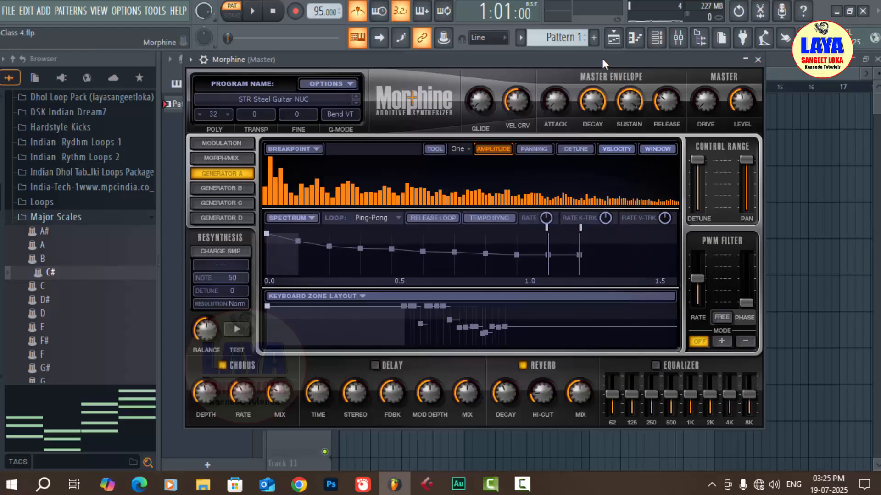
# Route Morphine to mixer insert 7 and close the mixer and Morphine windows
pyautogui.press('F9')
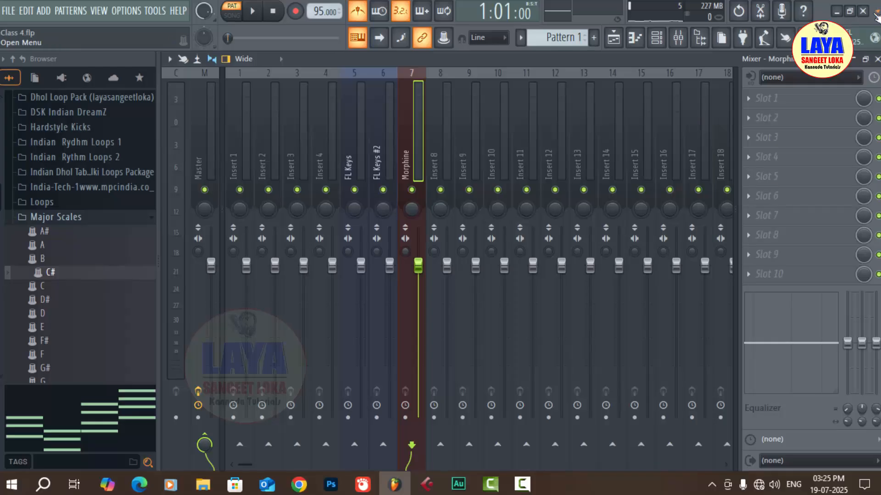
pyautogui.click(876, 59)
pyautogui.click(757, 60)
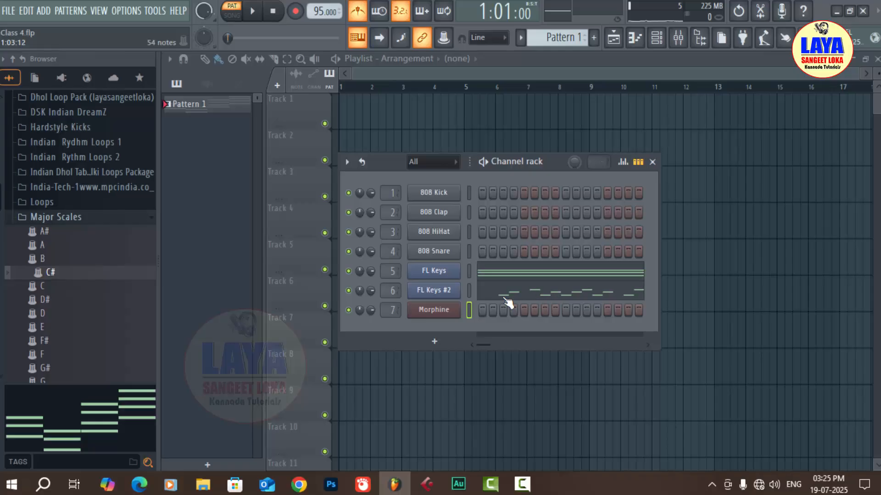
# Copy all FL Keys #2 arpeggio notes into the Morphine channel and play the pattern
pyautogui.press('space')
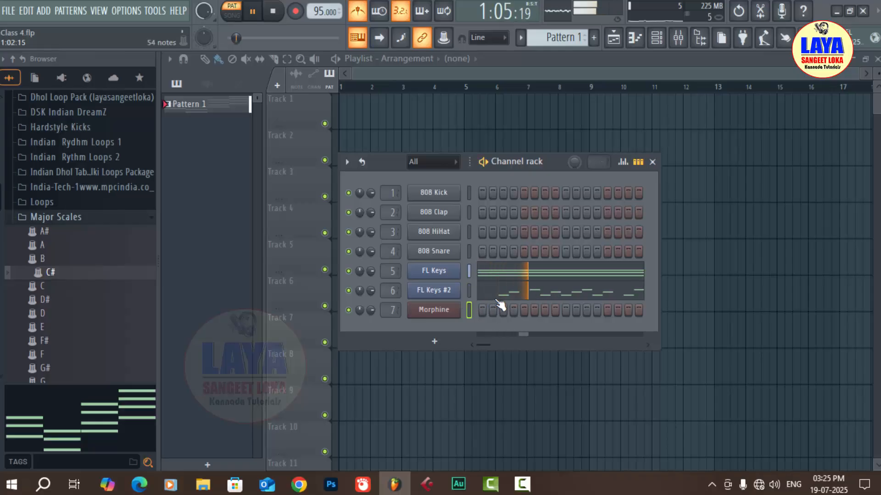
pyautogui.press('space')
pyautogui.click(498, 294)
pyautogui.hotkey('ctrl', 'a')
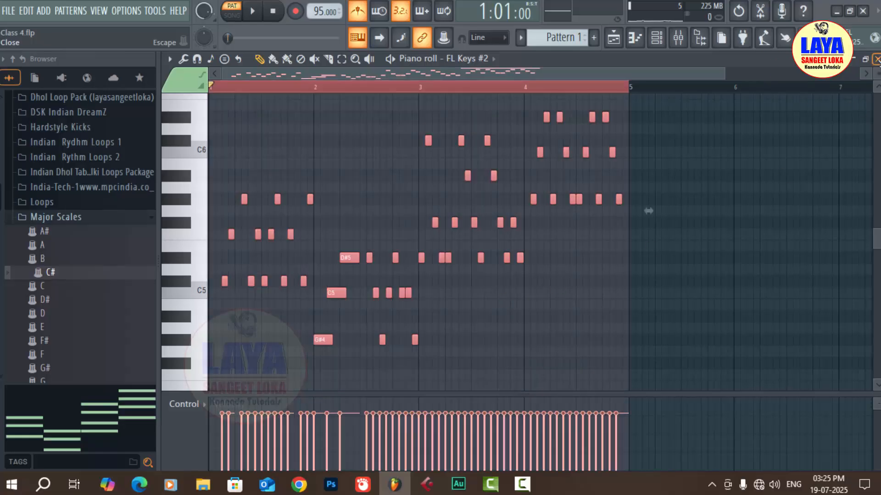
pyautogui.click(877, 58)
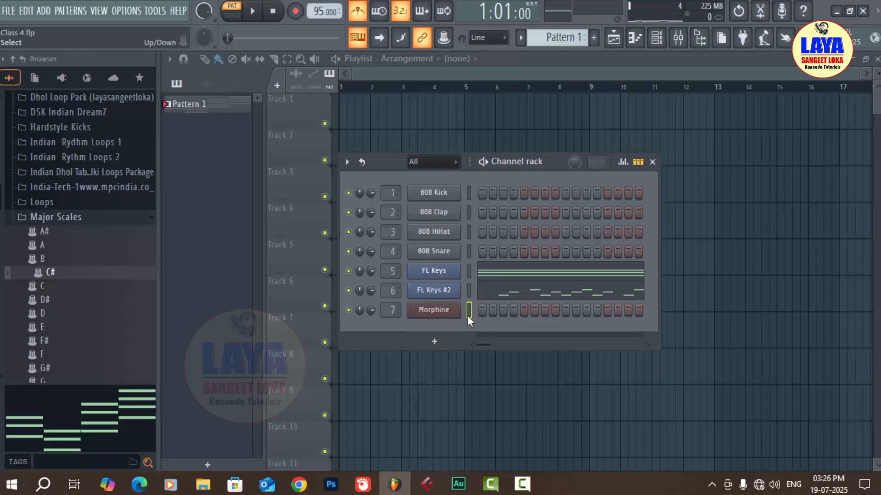
pyautogui.hotkey('ctrl', 'v')
pyautogui.press('space')
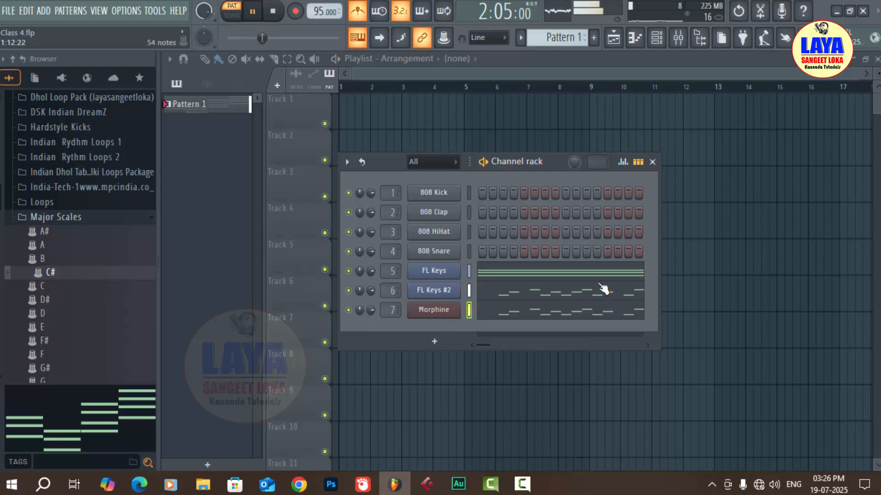
pyautogui.press('space')
# Delete all arpeggio notes from FL Keys #2, return to the channel rack and play the pattern with Morphine
pyautogui.click(557, 290)
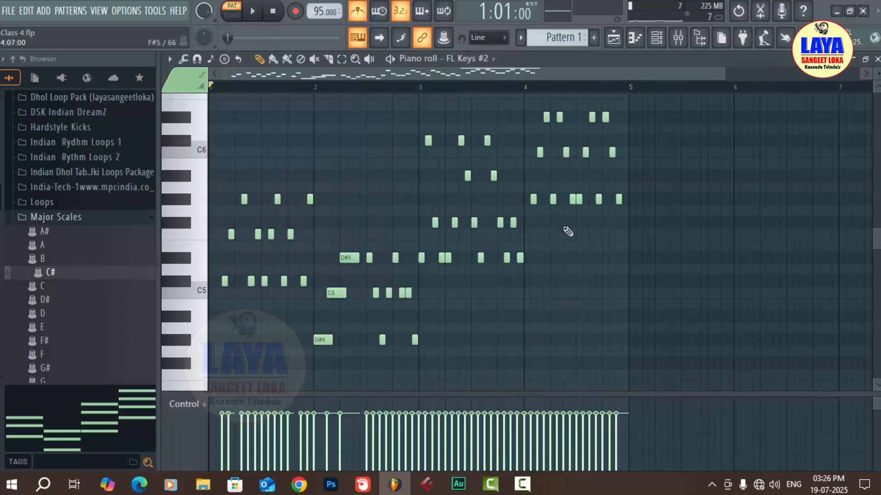
pyautogui.hotkey('ctrl', 'a')
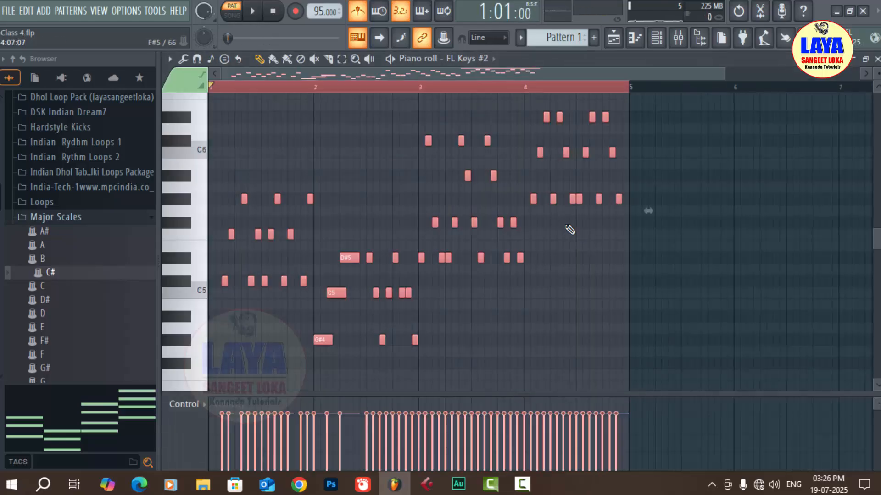
pyautogui.press('Delete')
pyautogui.press('F7')
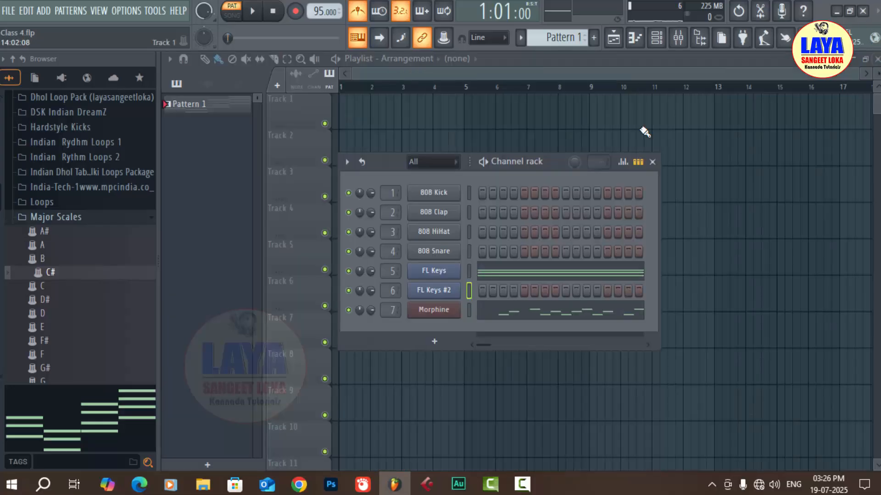
pyautogui.press('space')
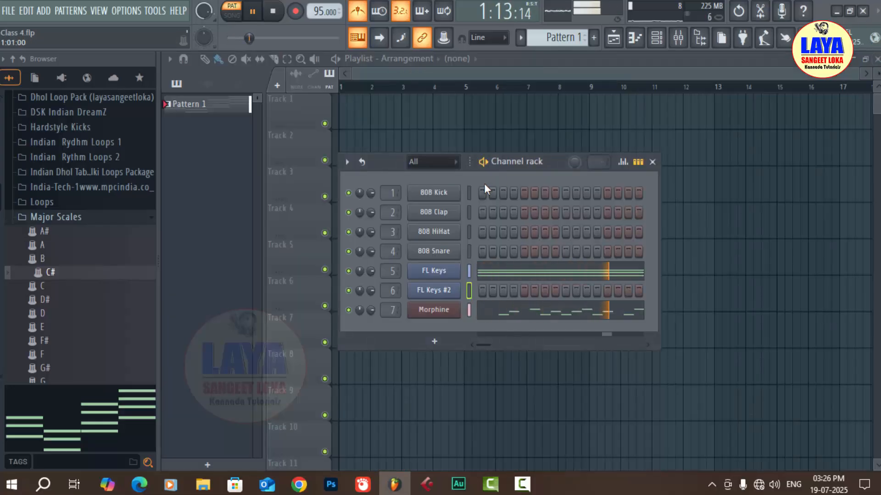
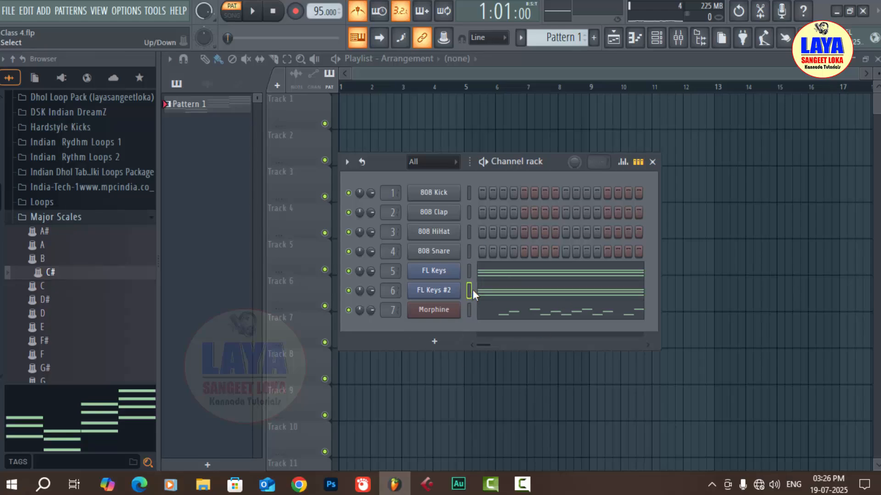
# Shorten all the long FL Keys #2 chord notes to one step each and play them
pyautogui.click(521, 291)
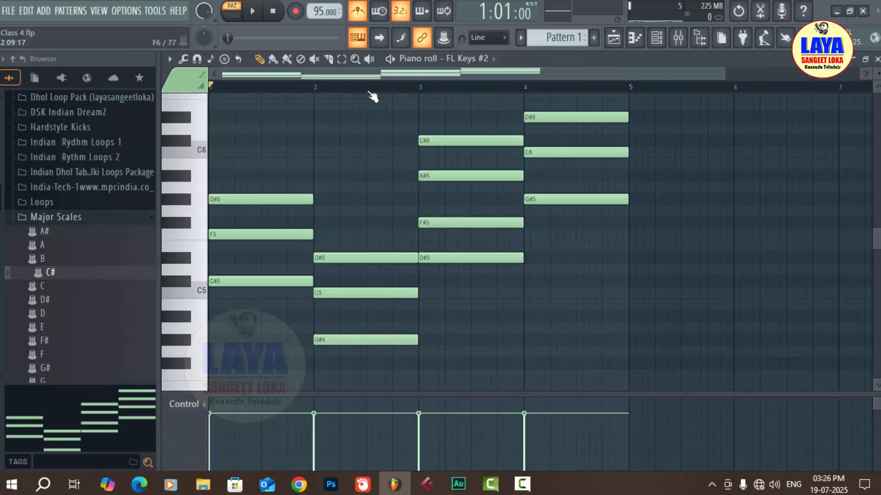
pyautogui.hotkey('ctrl', 'a')
pyautogui.scroll(6, 225, 91)
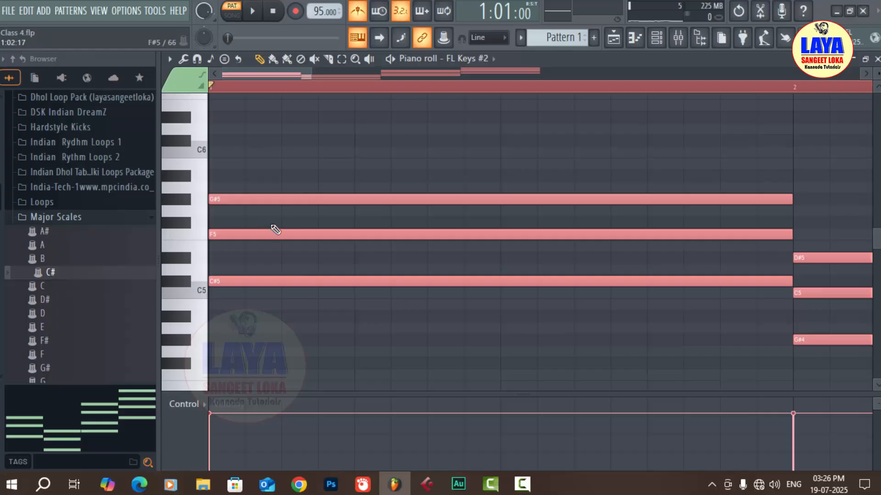
pyautogui.hotkey('shift', 'd')
pyautogui.press('space')
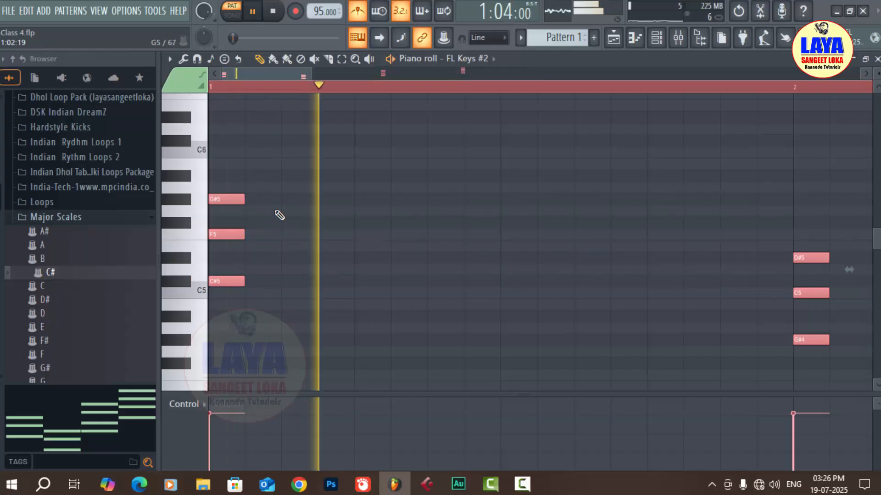
# Transpose all the short FL Keys #2 chord notes down one octave and audition the pattern
pyautogui.press('space')
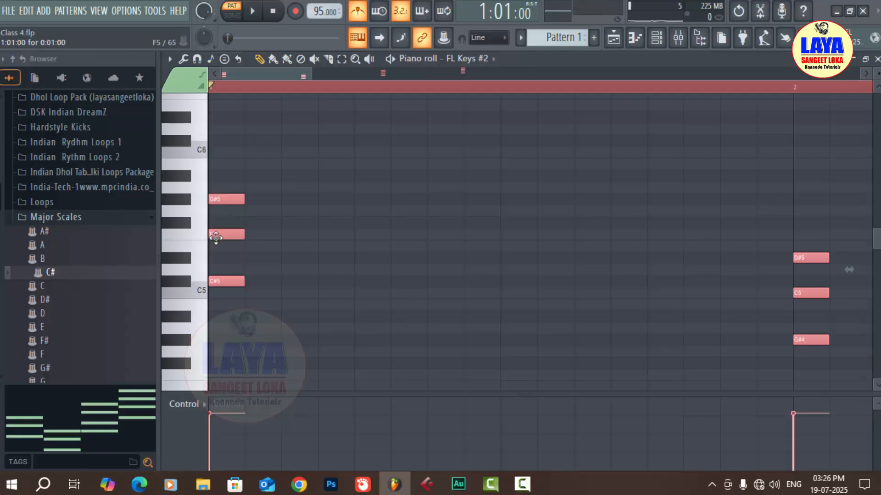
pyautogui.hotkey('ctrl', 'Down')
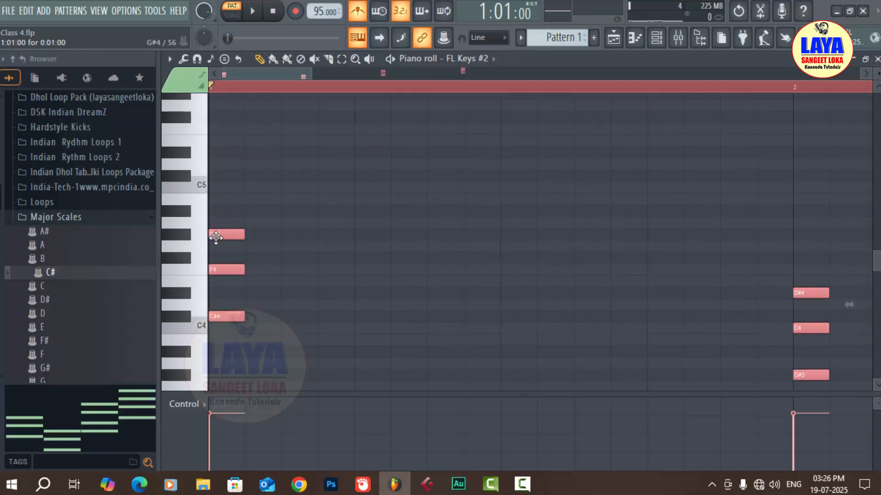
pyautogui.press('space')
pyautogui.press('space')
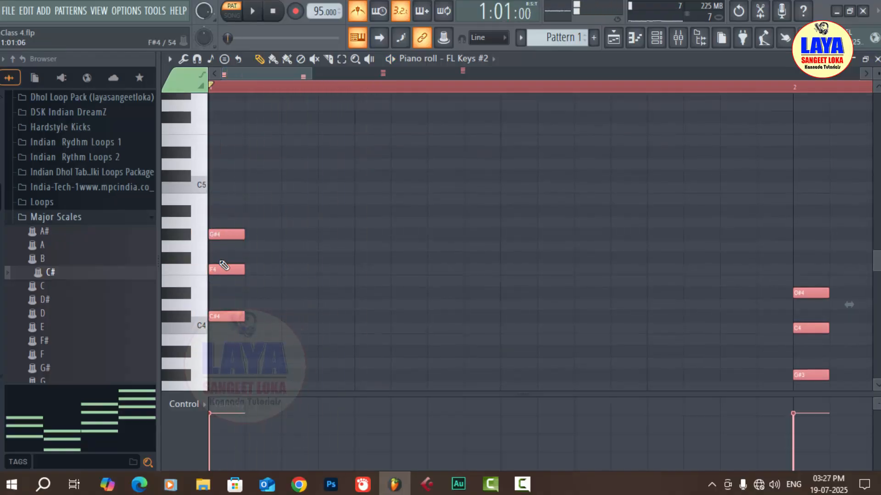
# Copy the chords to steps 4 and 7, then duplicate each three-chord group from step 9 in all four bars and play the pattern
pyautogui.moveTo(227, 235); pyautogui.dragTo(322, 232)
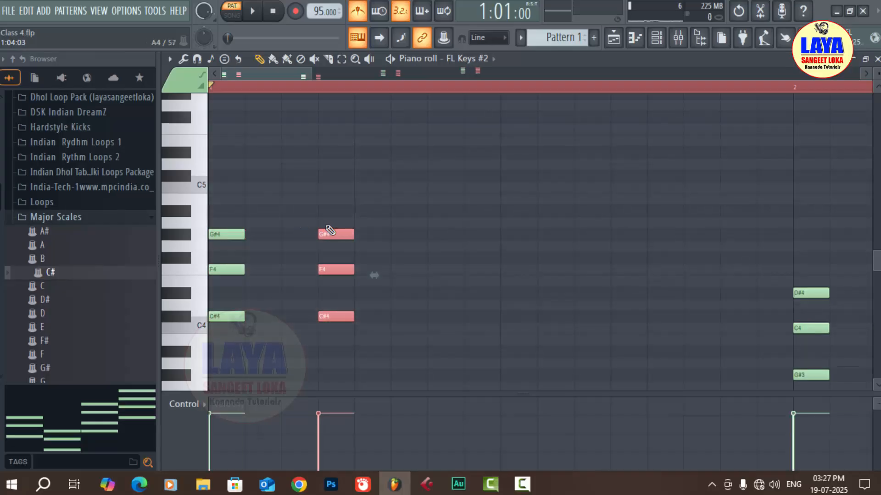
pyautogui.moveTo(323, 233); pyautogui.dragTo(427, 228)
pyautogui.hotkey('ctrl', 'a')
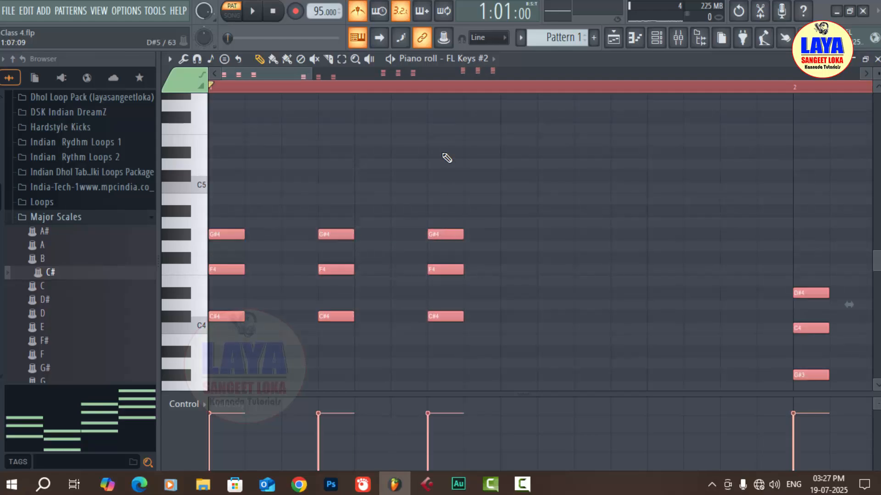
pyautogui.moveTo(224, 235); pyautogui.dragTo(506, 238)
pyautogui.press('space')
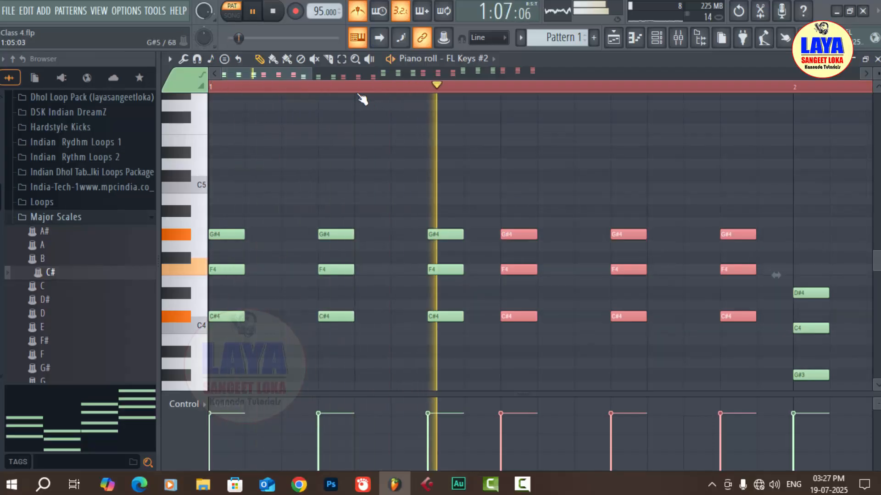
pyautogui.scroll(-4, 359, 98)
pyautogui.scroll(-2, 359, 98)
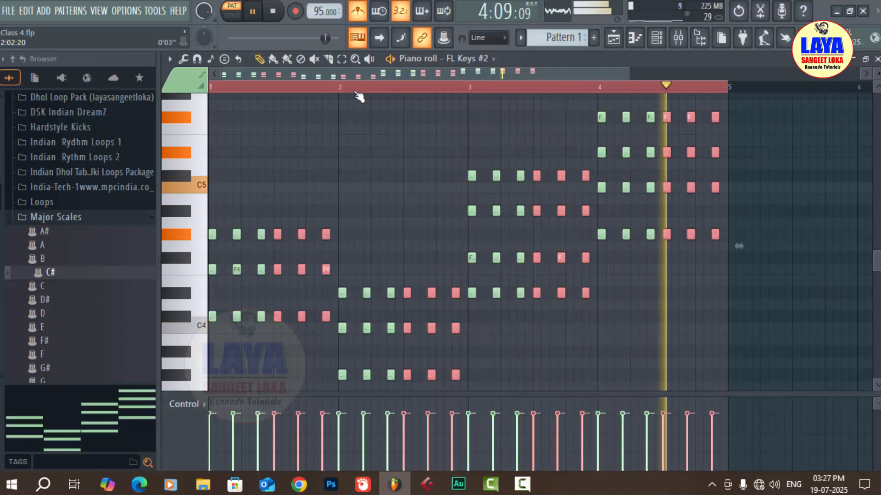
pyautogui.press('space')
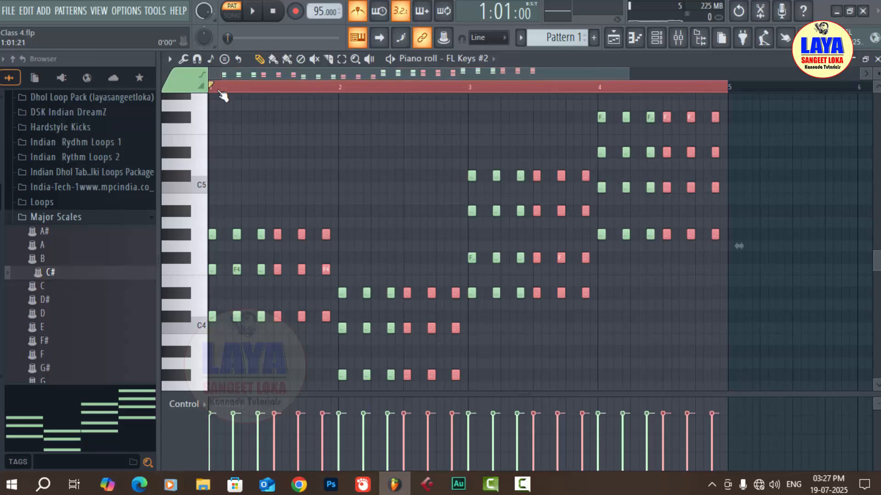
# Spread the first two chords of bar 1 into arpeggios, with F4 at steps 2 and 5 and G#4 at steps 3 and 6
pyautogui.scroll(5, 221, 92)
pyautogui.moveTo(246, 78); pyautogui.dragTo(181, 101)
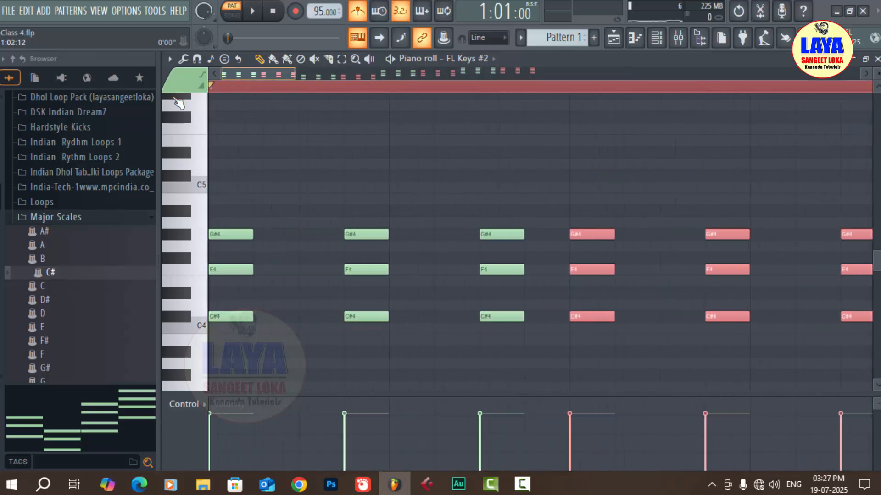
pyautogui.moveTo(224, 271); pyautogui.dragTo(264, 270)
pyautogui.moveTo(240, 234); pyautogui.dragTo(364, 234)
pyautogui.moveTo(366, 274); pyautogui.dragTo(410, 274)
pyautogui.moveTo(367, 235); pyautogui.dragTo(482, 234)
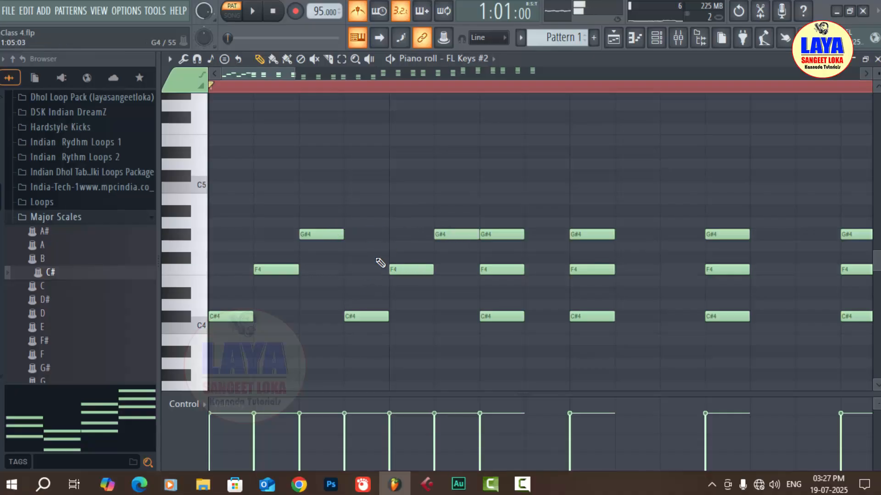
pyautogui.press('space')
pyautogui.press('space')
# Continue the bar 1 arpeggio by moving F4 notes to steps 8, 10 and 13 and G#4 notes to steps 11 and 14
pyautogui.moveTo(518, 267); pyautogui.dragTo(563, 269)
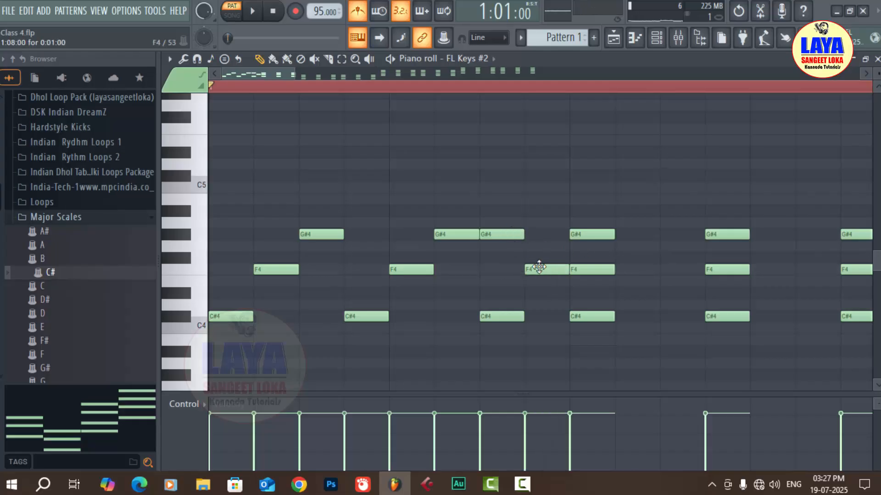
pyautogui.press('space')
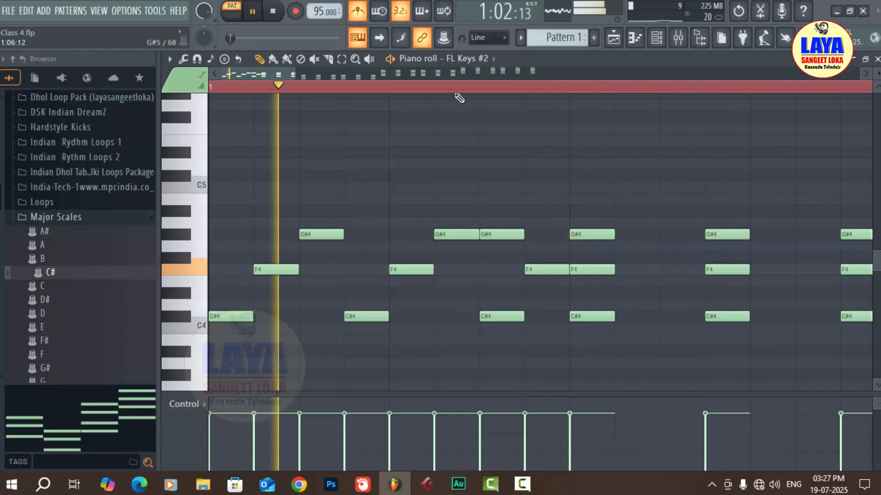
pyautogui.press('space')
pyautogui.scroll(-2, 454, 90)
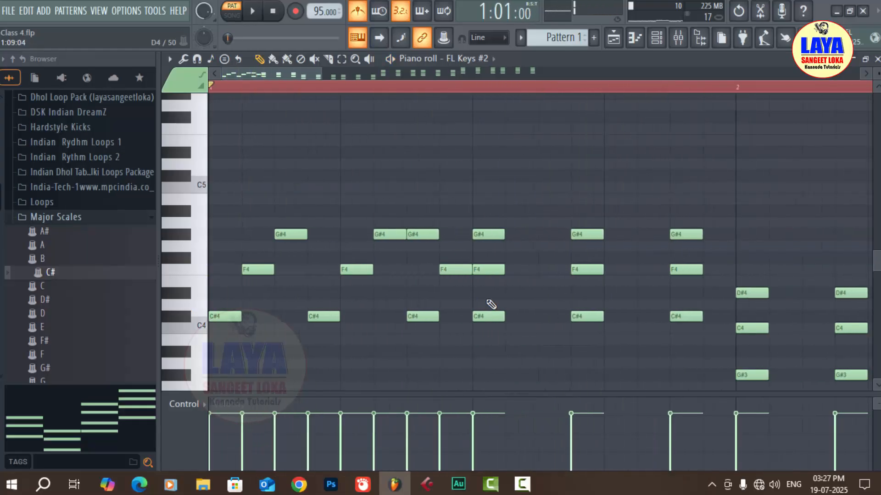
pyautogui.moveTo(497, 270); pyautogui.dragTo(523, 269)
pyautogui.moveTo(497, 234); pyautogui.dragTo(556, 234)
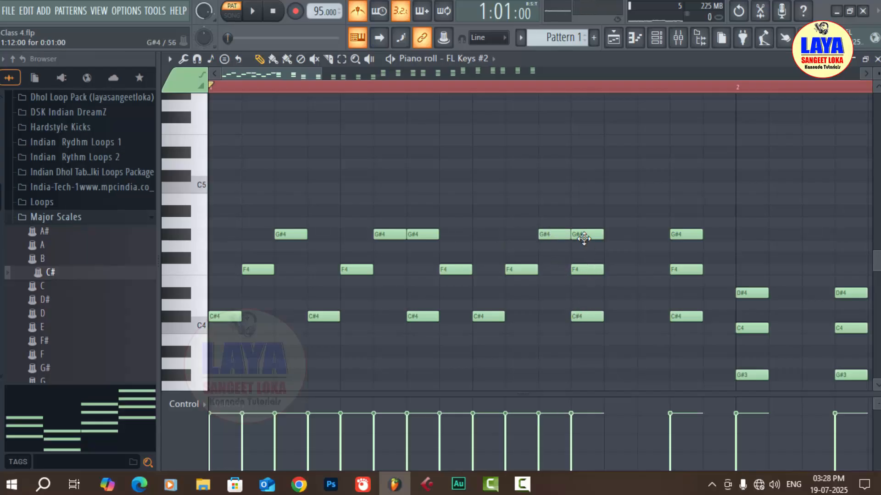
pyautogui.moveTo(581, 267); pyautogui.dragTo(614, 268)
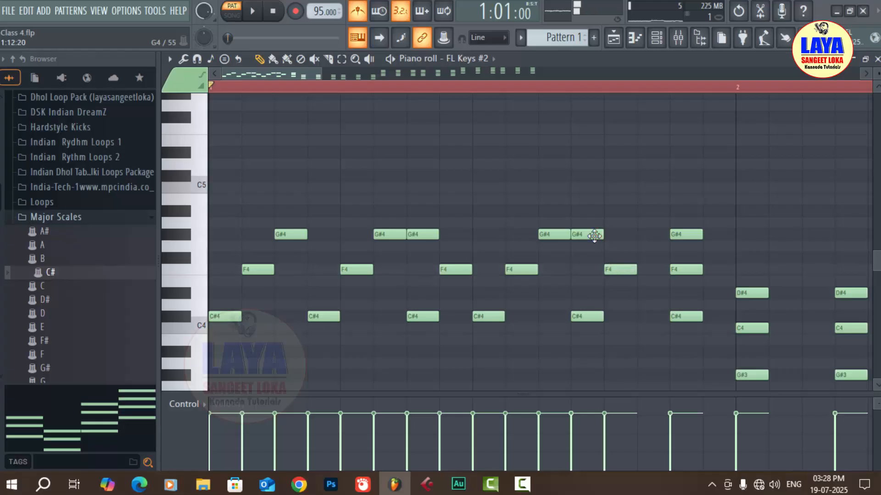
pyautogui.moveTo(589, 233); pyautogui.dragTo(648, 234)
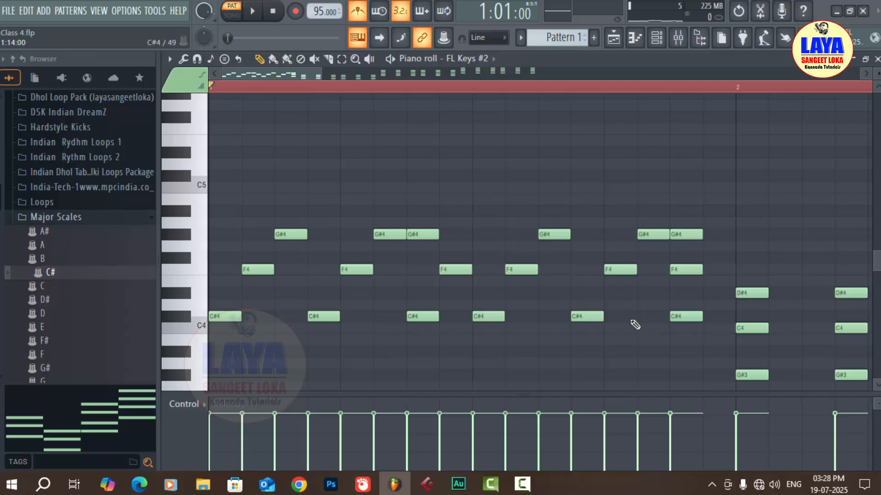
# Rework the end of bar 1 to C#4 at step 13, F4 at step 14 and G#4 at step 15, and play it
pyautogui.click(616, 316)
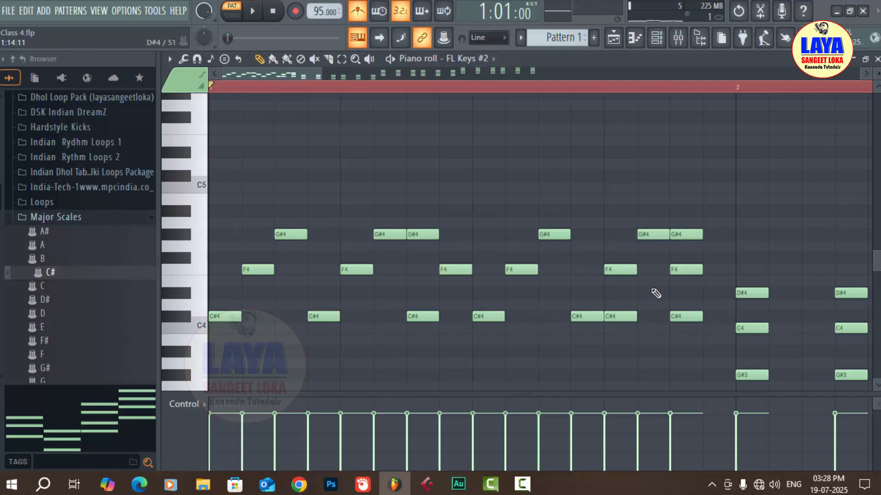
pyautogui.moveTo(623, 267); pyautogui.dragTo(683, 312)
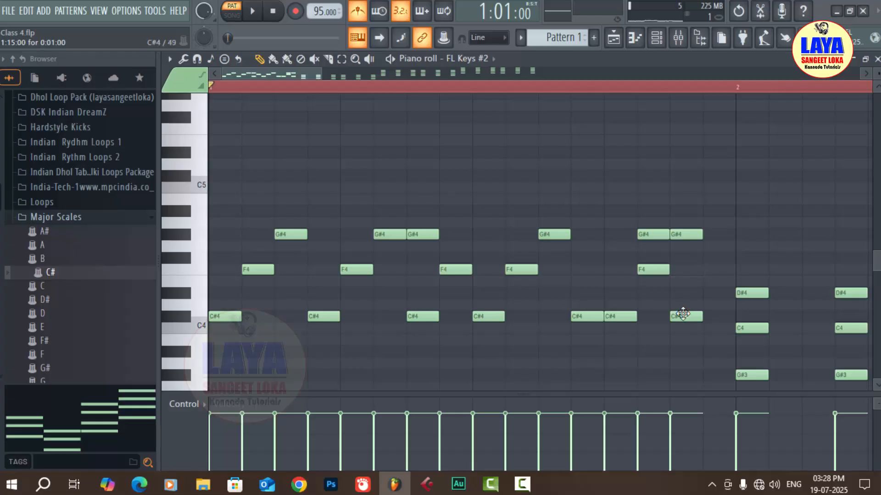
pyautogui.rightClick(653, 234)
pyautogui.rightClick(677, 317)
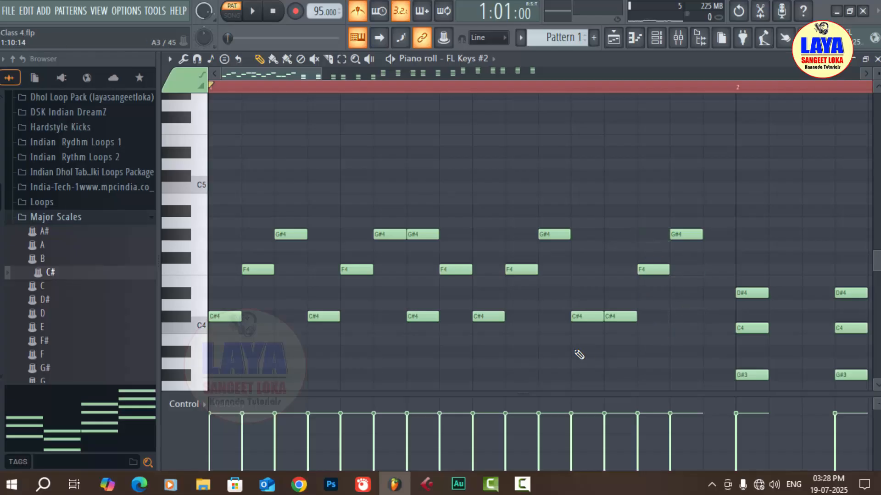
pyautogui.press('space')
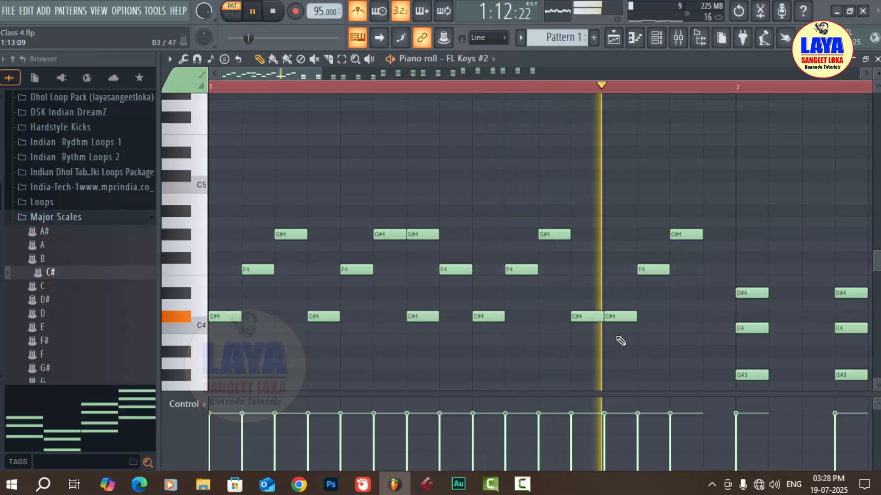
pyautogui.press('space')
# Add a one-step note at step 16 of bar 1, set it to C#4 and play the pattern
pyautogui.click(709, 236)
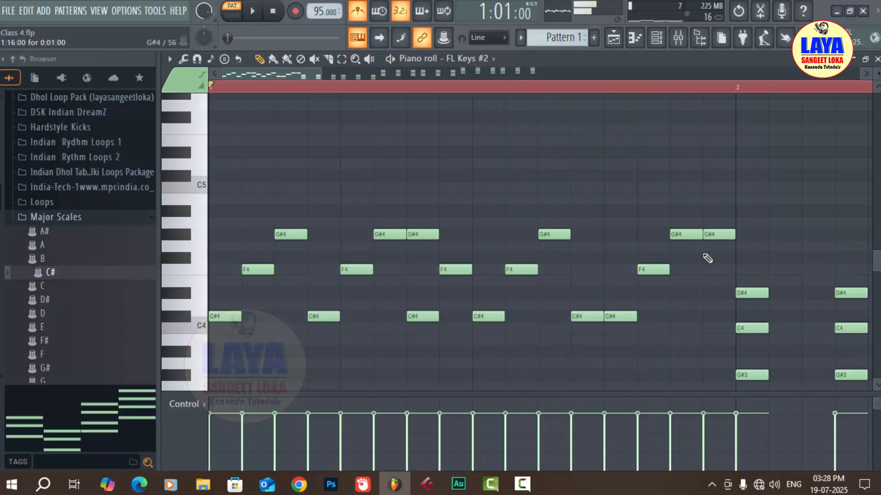
pyautogui.press('space')
pyautogui.moveTo(716, 236); pyautogui.dragTo(702, 316)
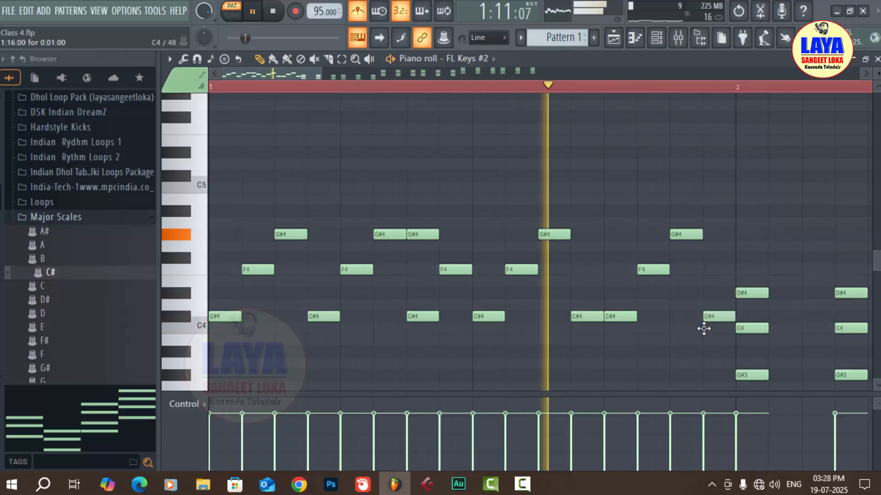
pyautogui.press('space')
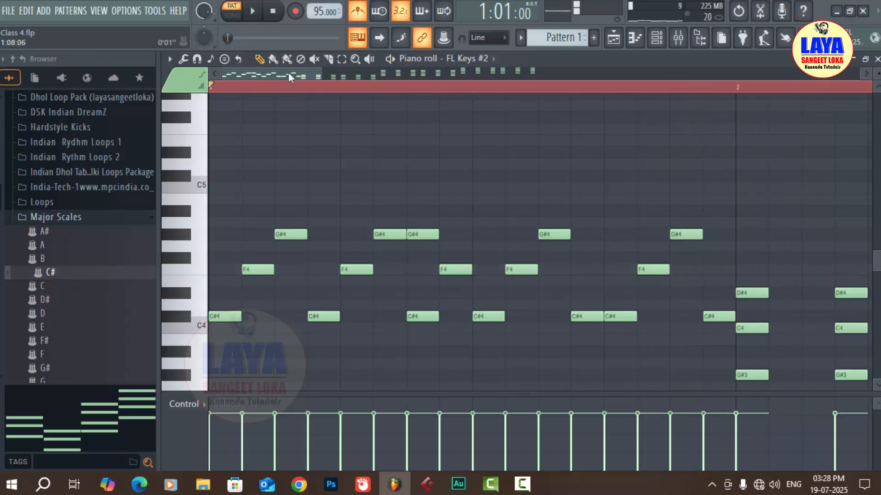
# Spread the first two chords of bar 2 into arpeggios, with C4 at steps 2 and 5 and D#4 at steps 3 and 6
pyautogui.moveTo(288, 73); pyautogui.dragTo(328, 72)
pyautogui.moveTo(487, 326); pyautogui.dragTo(513, 326)
pyautogui.moveTo(476, 292); pyautogui.dragTo(609, 294)
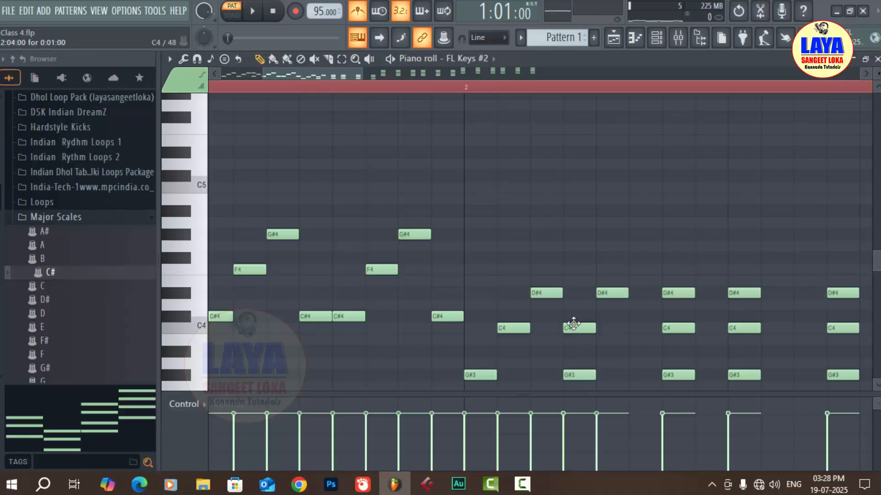
pyautogui.moveTo(573, 324); pyautogui.dragTo(605, 326)
pyautogui.moveTo(599, 295); pyautogui.dragTo(626, 294)
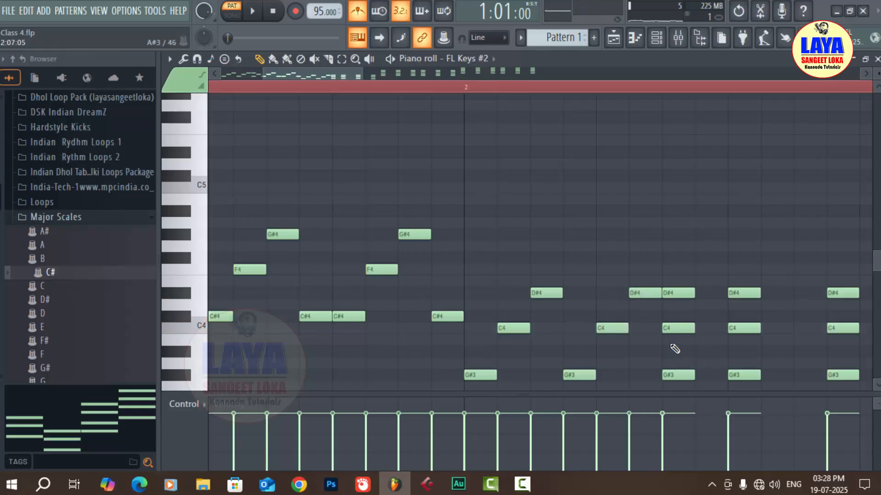
# Reduce the step 7 chord of bar 2 to its C4 note, add G#3 at step 8 and play the pattern
pyautogui.rightClick(679, 294)
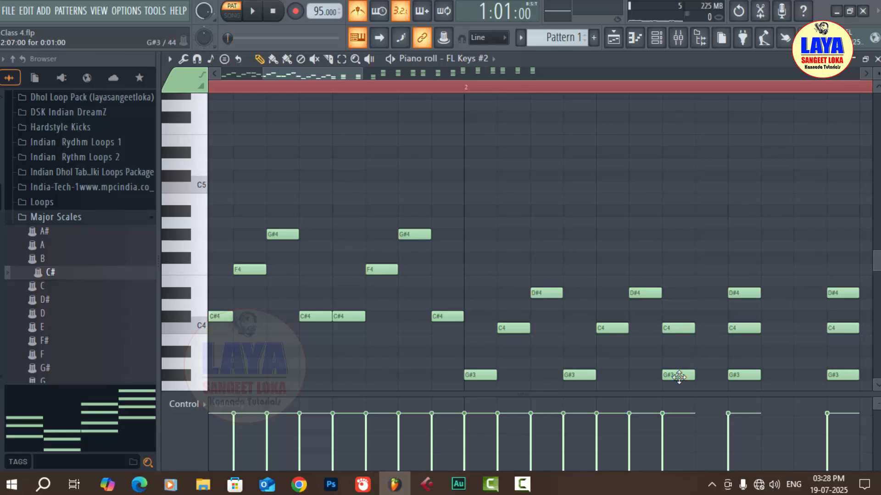
pyautogui.press('space')
pyautogui.rightClick(679, 375)
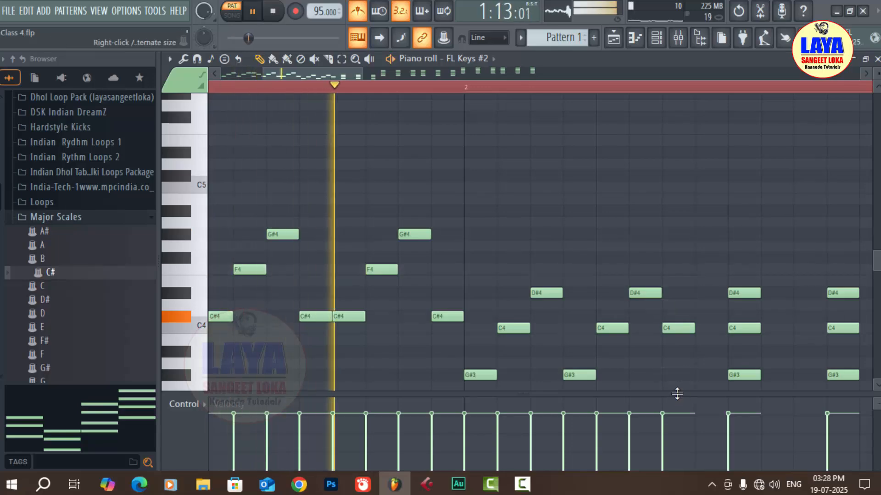
pyautogui.click(697, 375)
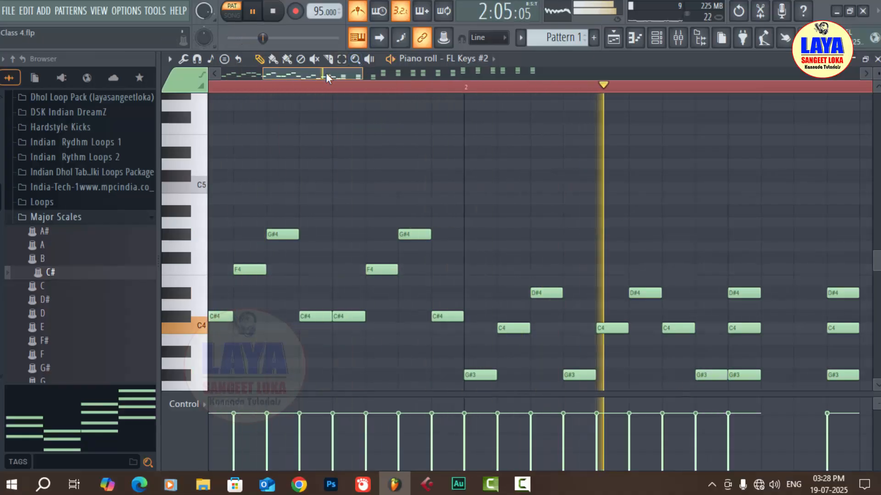
pyautogui.moveTo(325, 73); pyautogui.dragTo(355, 74)
pyautogui.press('space')
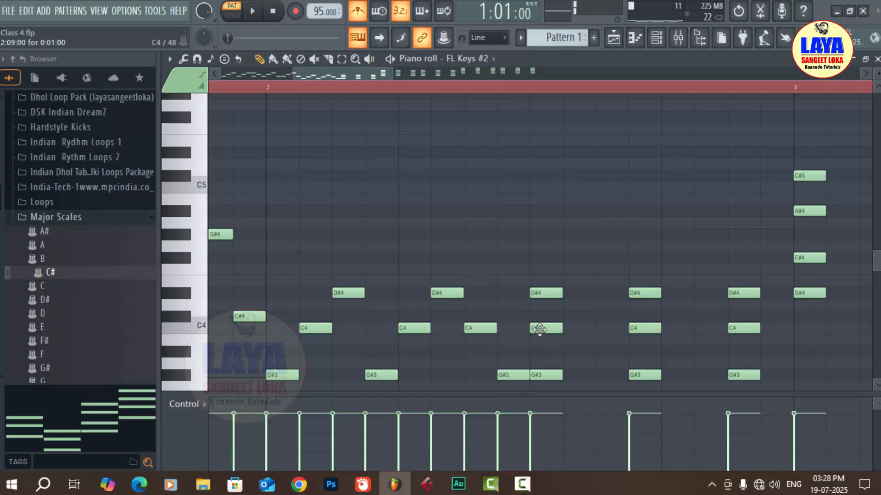
# Arrange steps 10 to 12 of bar 2 as C4, G#3 and D#4, removing the surplus notes at step 12
pyautogui.moveTo(535, 327); pyautogui.dragTo(580, 328)
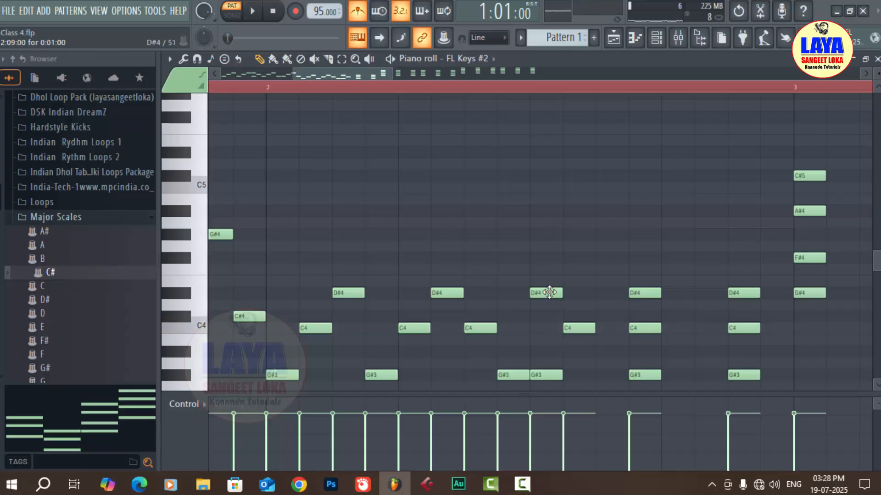
pyautogui.moveTo(549, 292); pyautogui.dragTo(609, 301)
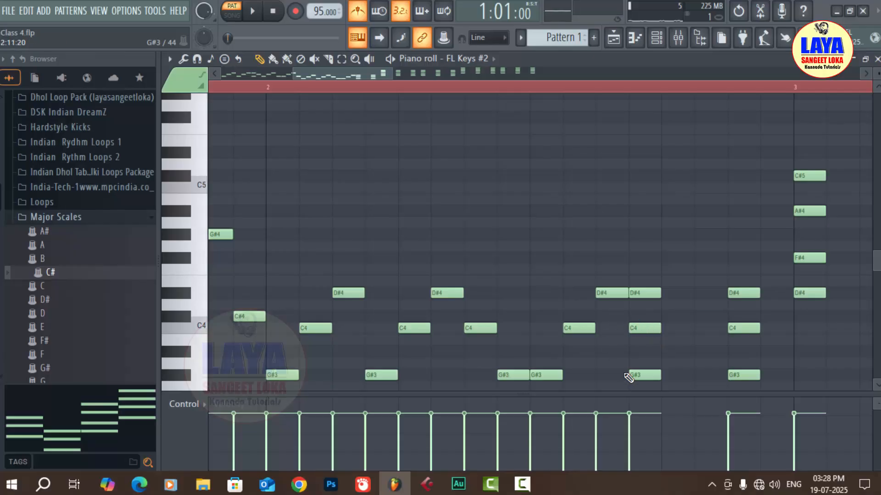
pyautogui.moveTo(634, 374); pyautogui.dragTo(601, 374)
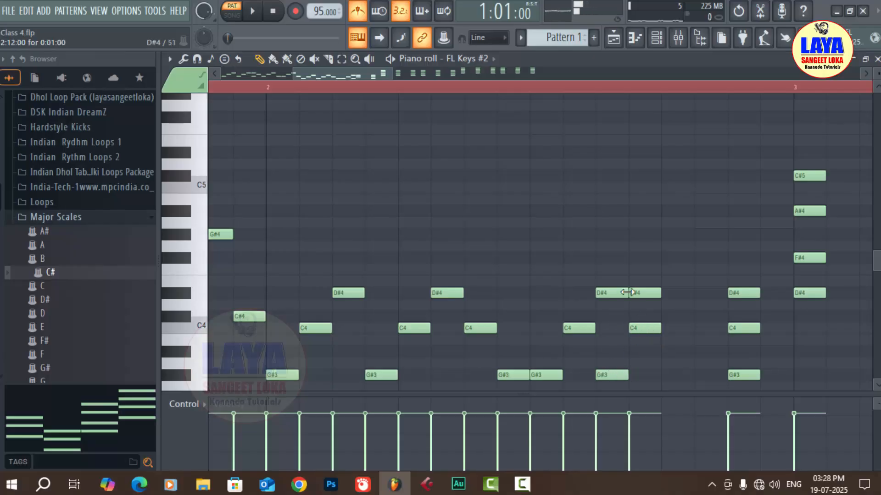
pyautogui.moveTo(612, 293); pyautogui.dragTo(640, 295)
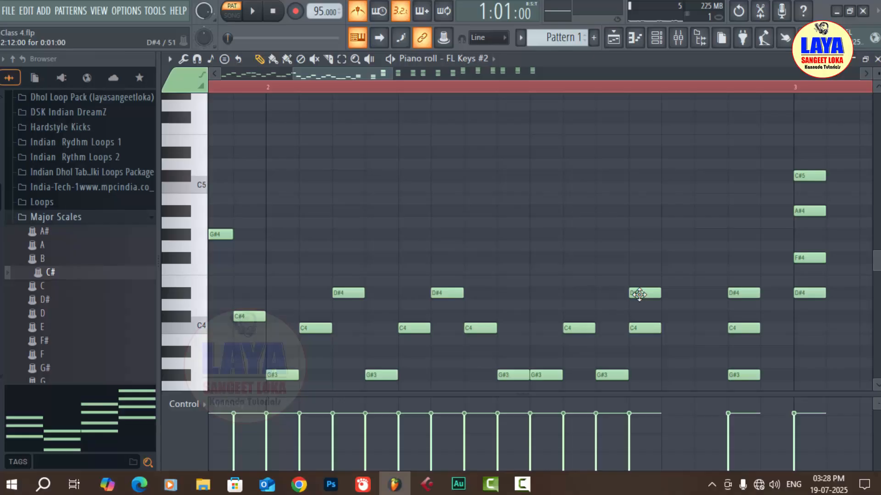
pyautogui.rightClick(645, 328)
# Play the pattern, then place D#4 at step 13 and G#3 at step 14 of bar 2
pyautogui.press('space')
pyautogui.scroll(-3, 687, 371)
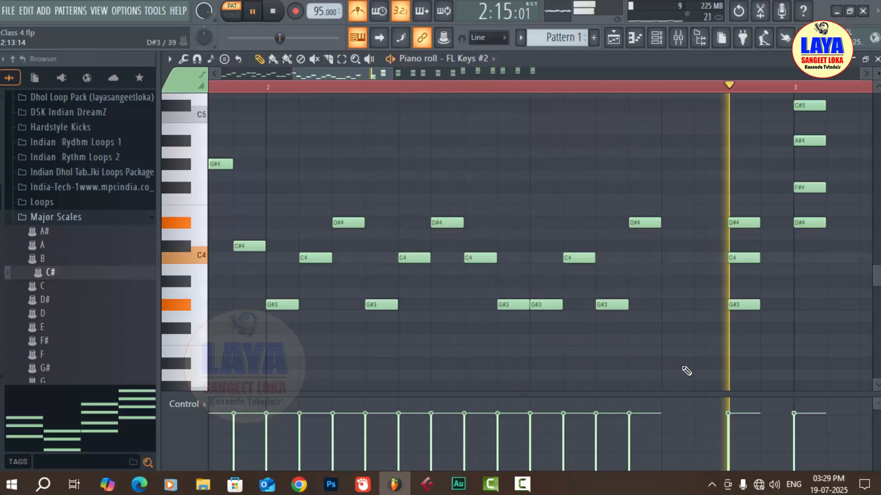
pyautogui.press('space')
pyautogui.click(671, 303)
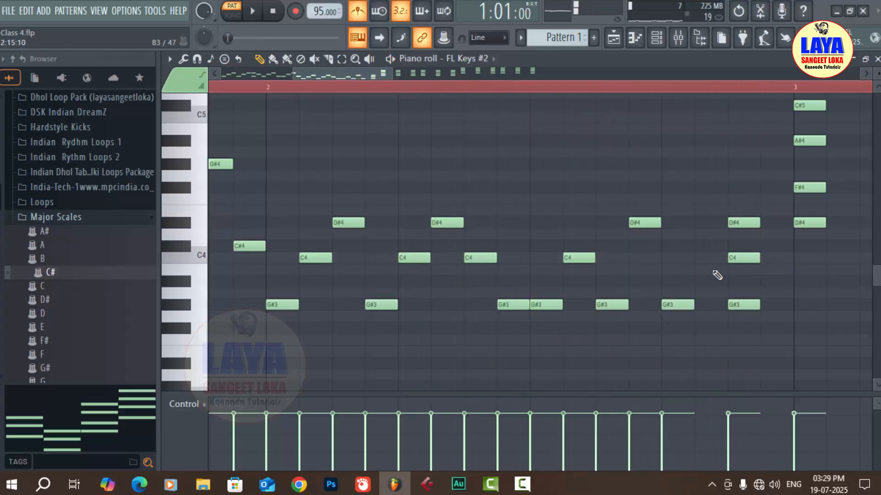
pyautogui.click(705, 258)
pyautogui.moveTo(740, 223); pyautogui.dragTo(679, 223)
pyautogui.moveTo(672, 304); pyautogui.dragTo(693, 305)
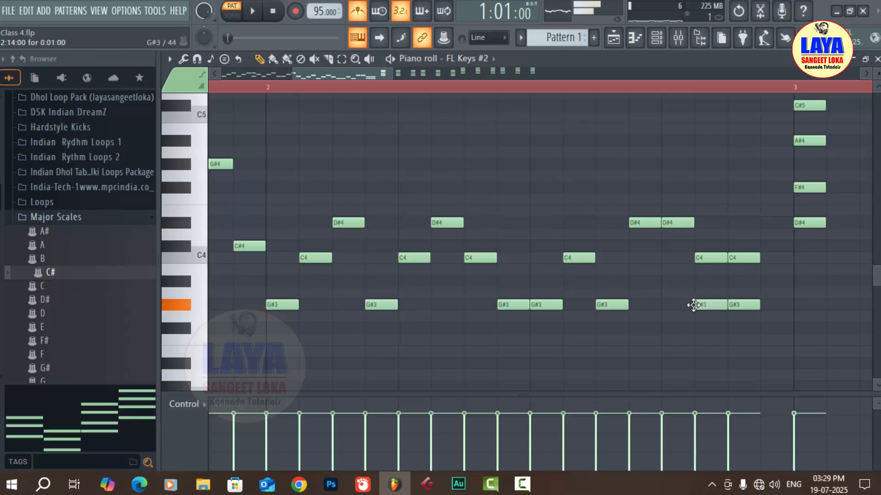
pyautogui.moveTo(739, 260)
pyautogui.mouseDown()
pyautogui.moveTo(772, 260)
pyautogui.moveTo(730, 257)
pyautogui.mouseUp()
pyautogui.rightClick(709, 259)
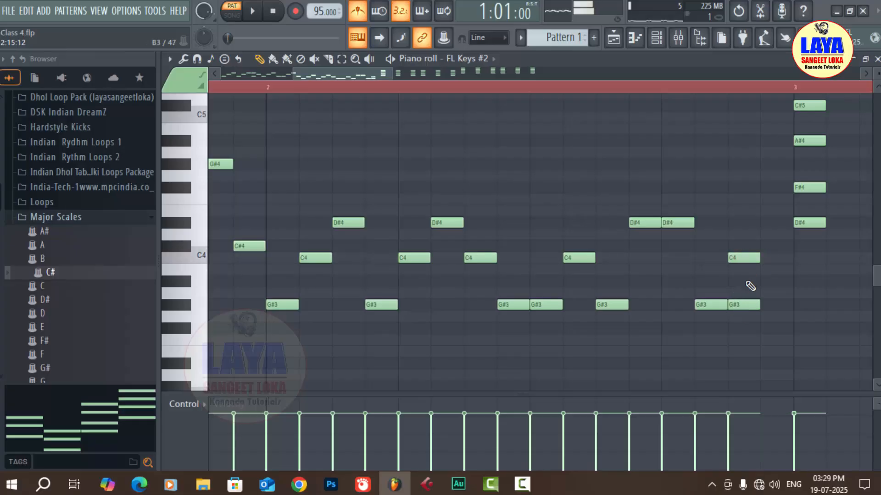
# Reduce step 15 of bar 2 to its C4 note, add G#3 at step 16 and play the pattern
pyautogui.click(764, 293)
pyautogui.rightClick(777, 294)
pyautogui.rightClick(743, 305)
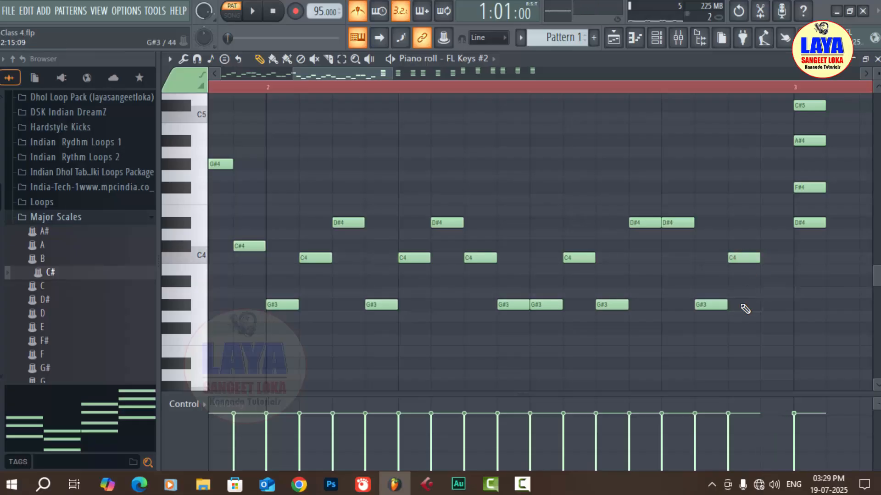
pyautogui.click(763, 305)
pyautogui.press('space')
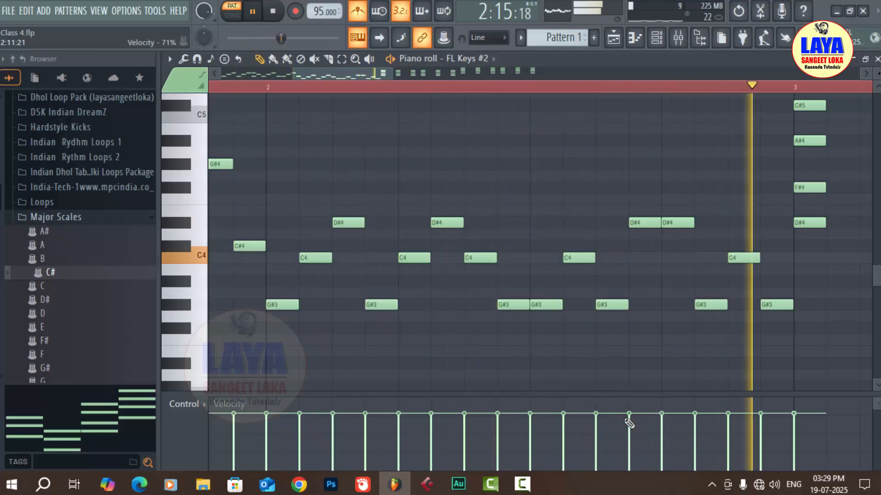
pyautogui.press('space')
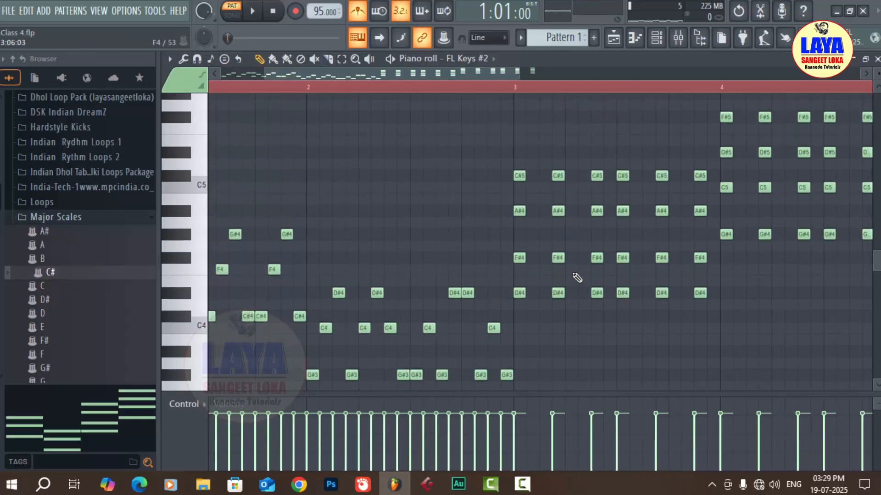
# Spread the opening of bar 3 into D#4, F#4, A#4 and C#5 on steps 1 to 4, removing surplus notes, and play it
pyautogui.moveTo(520, 258); pyautogui.dragTo(531, 257)
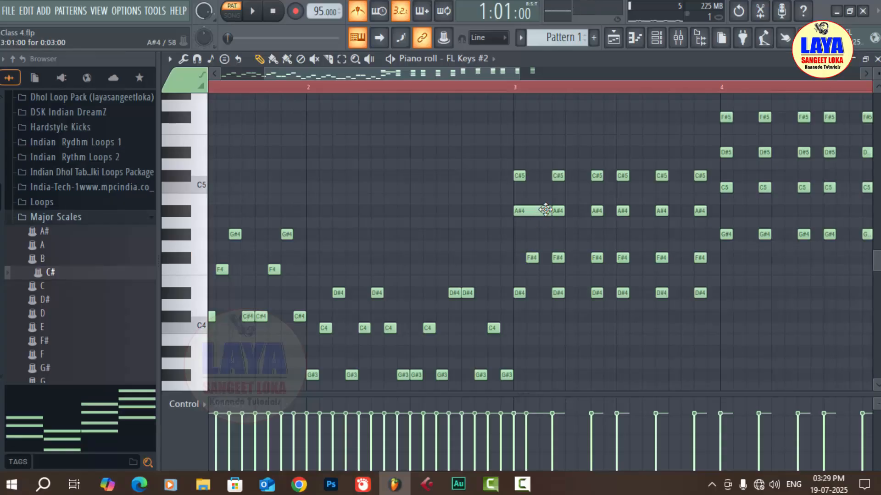
pyautogui.hotkey('ctrl', 'z')
pyautogui.moveTo(519, 209); pyautogui.dragTo(538, 209)
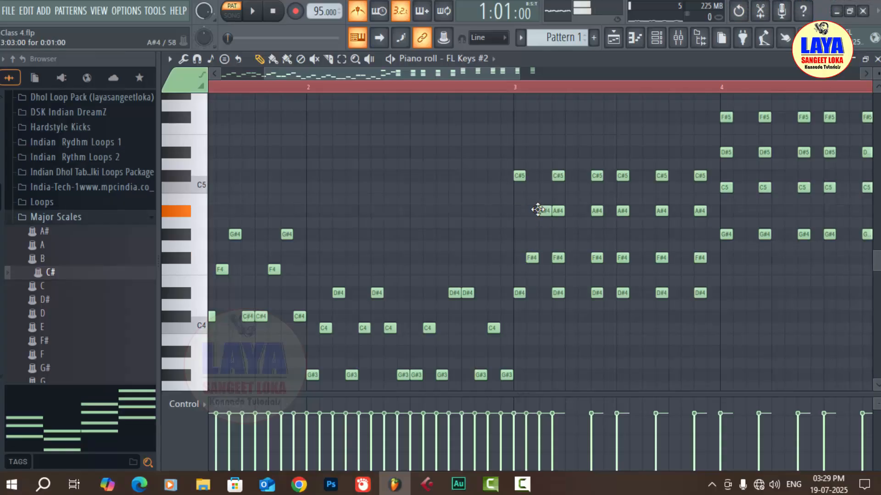
pyautogui.rightClick(558, 210)
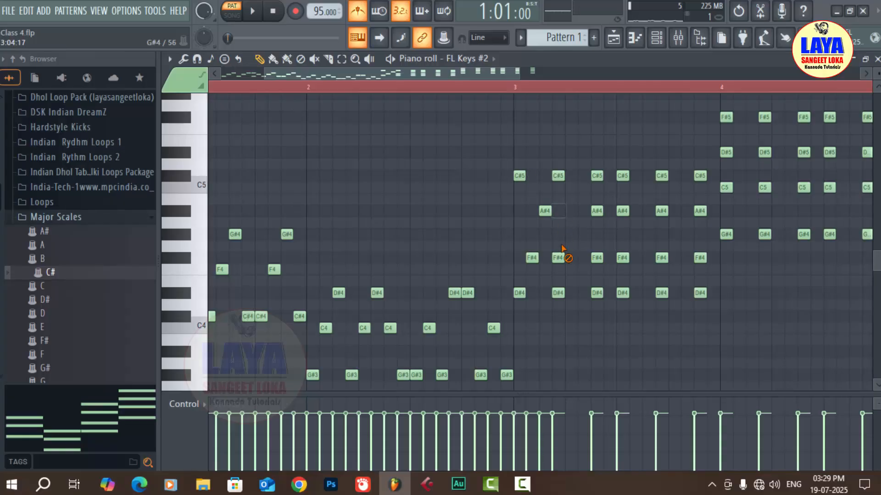
pyautogui.rightClick(558, 257)
pyautogui.rightClick(558, 292)
pyautogui.rightClick(522, 174)
pyautogui.press('space')
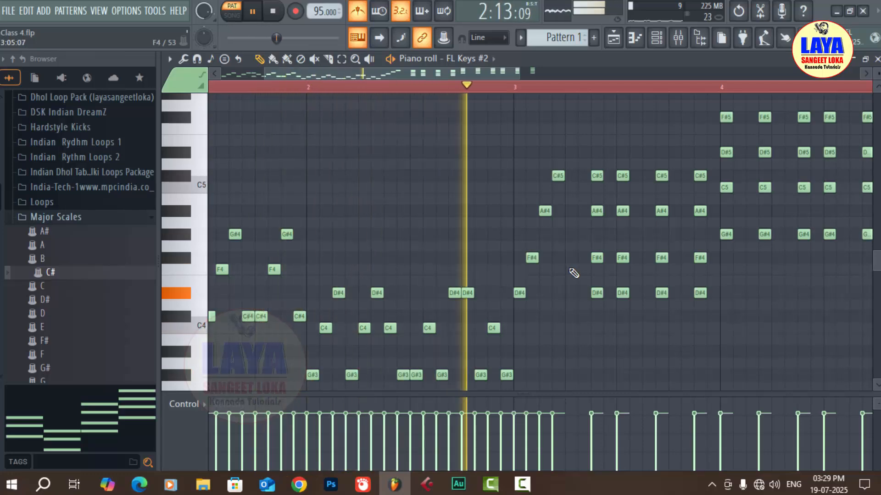
pyautogui.press('space')
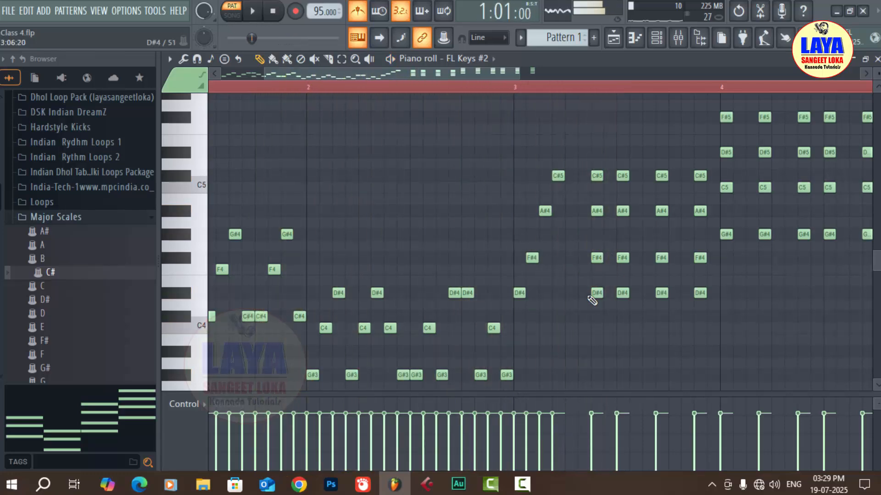
# Add one-step notes in bar 3, F#4 at step 5 and D#4 at step 6
pyautogui.click(572, 294)
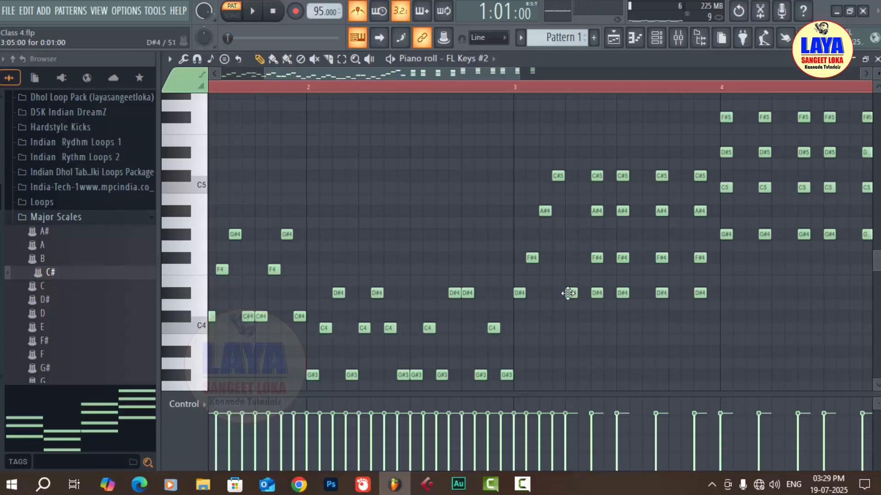
pyautogui.click(572, 259)
pyautogui.click(568, 293)
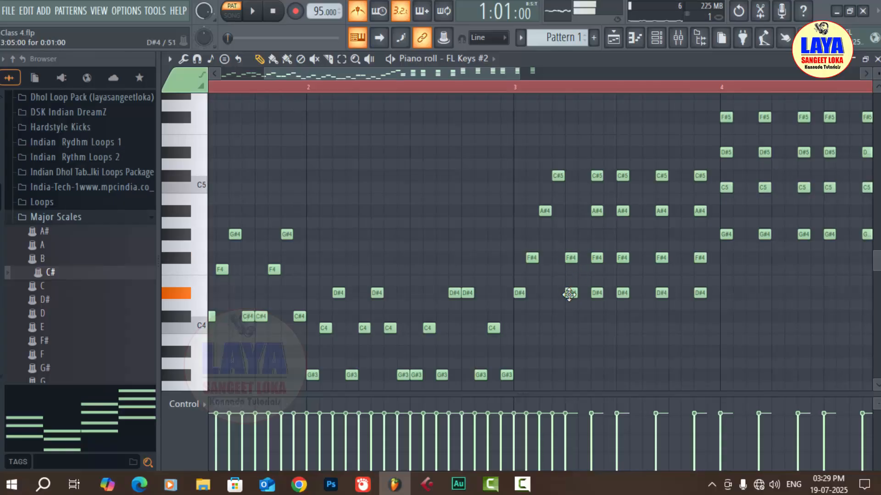
pyautogui.click(595, 258)
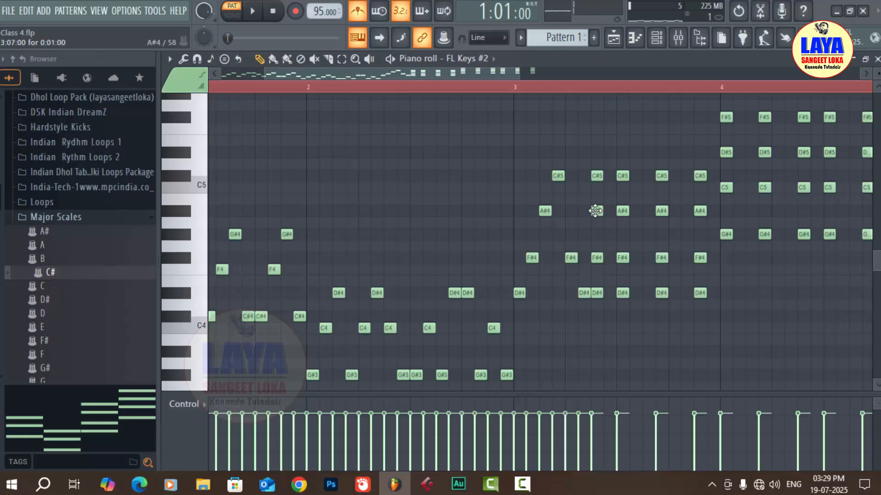
# Move the step 7 chord's A#4 to step 8 in bar 3, leave only C#5 at step 7 and play the pattern
pyautogui.click(604, 211)
pyautogui.click(593, 176)
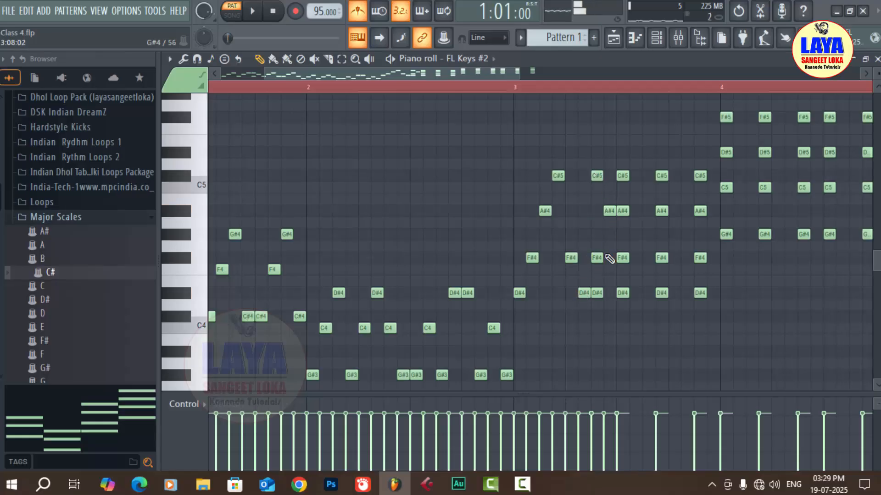
pyautogui.rightClick(597, 291)
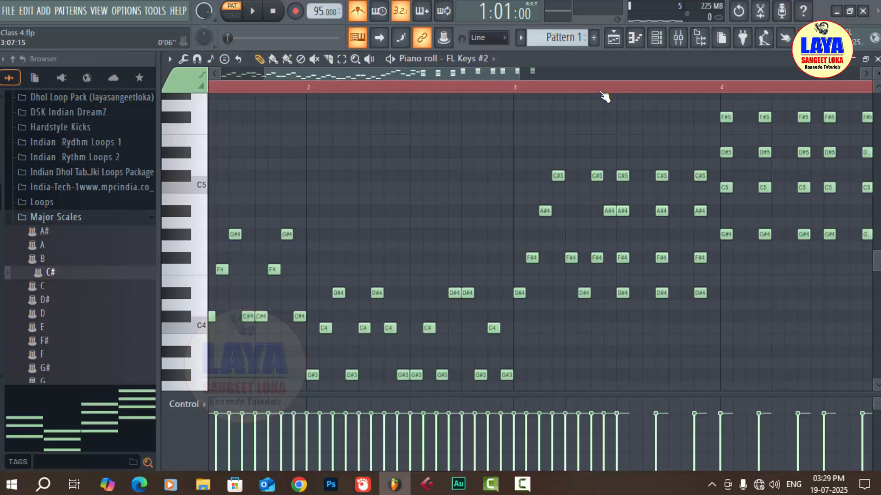
pyautogui.scroll(5, 605, 96)
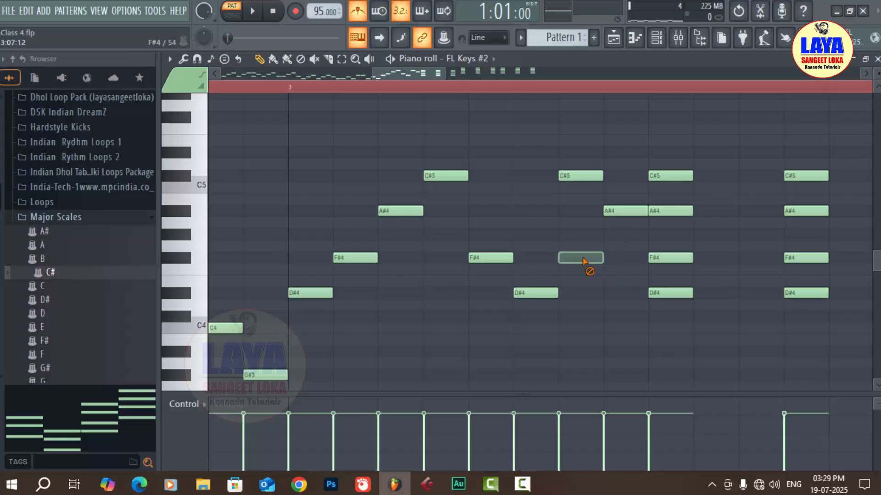
pyautogui.rightClick(581, 258)
pyautogui.press('space')
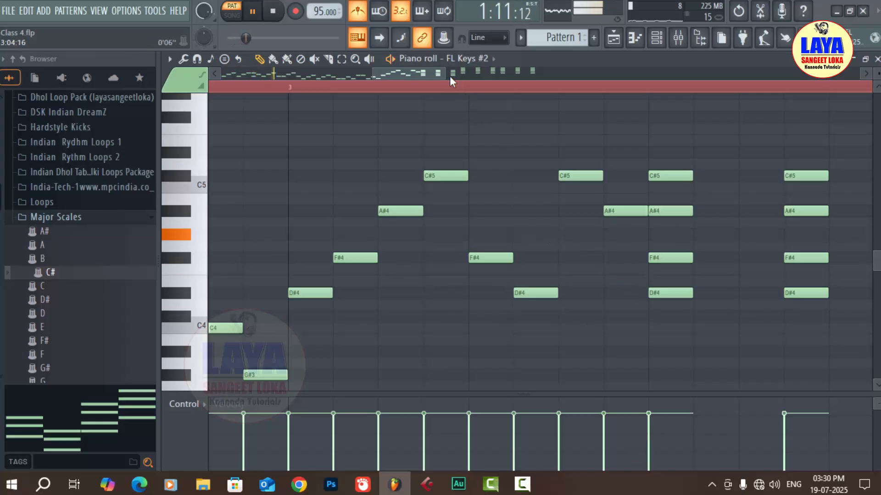
pyautogui.scroll(-3, 452, 87)
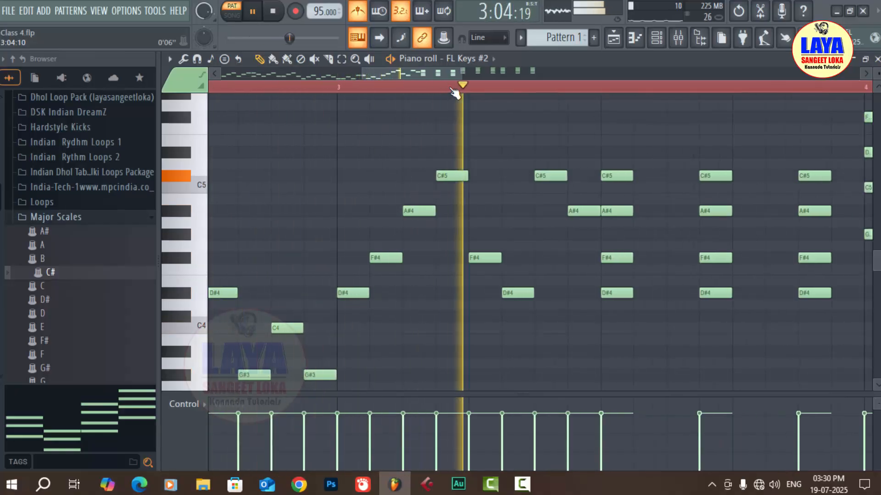
pyautogui.press('space')
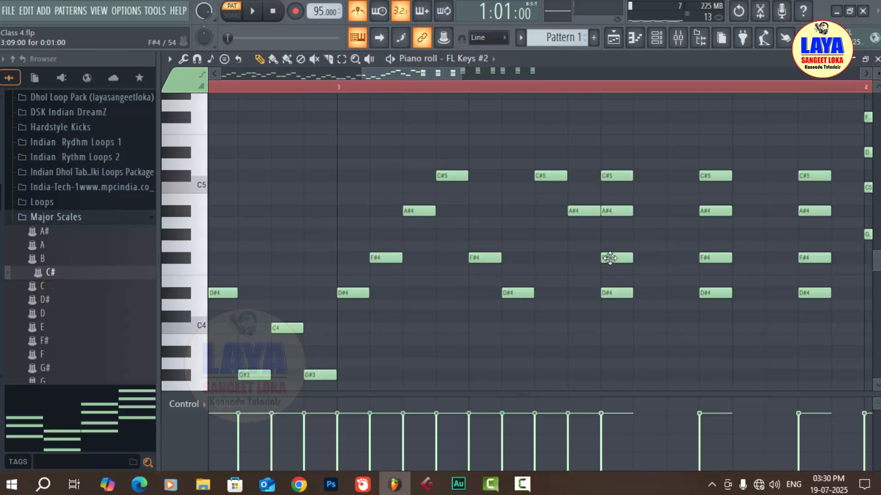
# Arrange steps 9 to 12 of bar 3 as D#4, F#4, A#4 and C#5, deleting the surplus chord notes
pyautogui.moveTo(610, 255); pyautogui.dragTo(648, 253)
pyautogui.moveTo(618, 211); pyautogui.dragTo(683, 211)
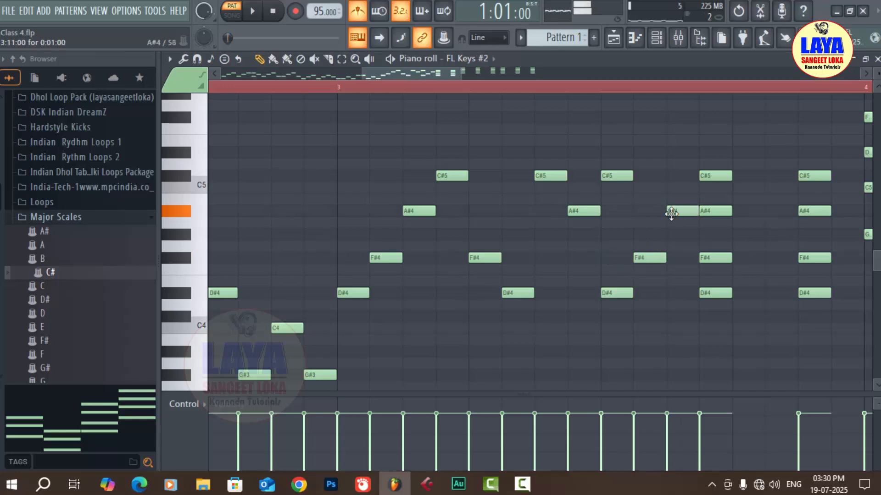
pyautogui.rightClick(719, 210)
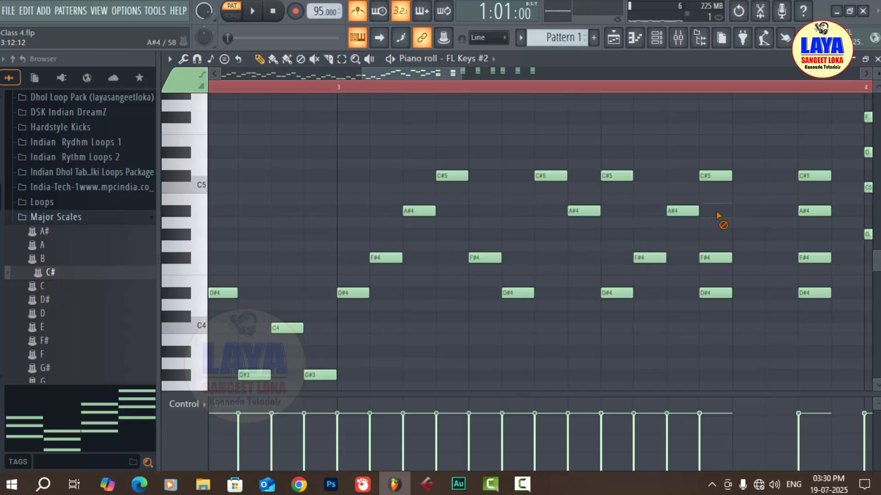
pyautogui.rightClick(722, 257)
pyautogui.rightClick(724, 293)
pyautogui.rightClick(630, 176)
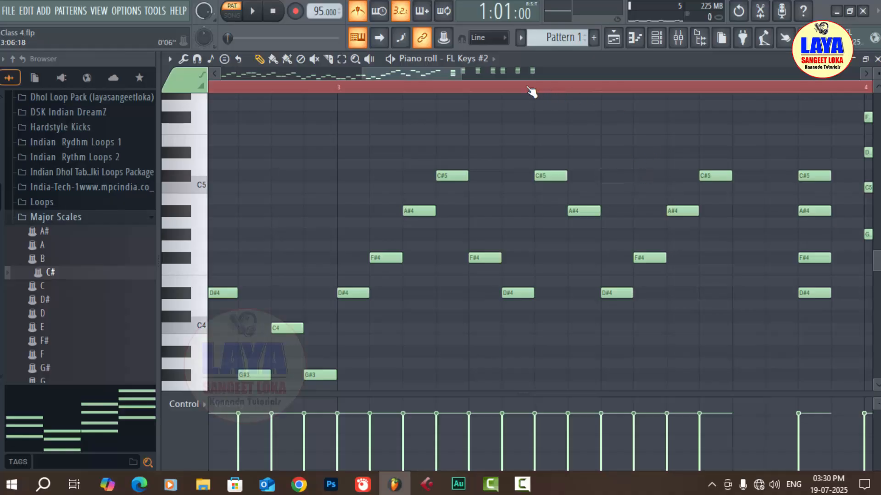
# Spread the last chord of bar 3 into C#5, A#4, F#4 and D#4 on steps 13 to 16 and play the pattern
pyautogui.scroll(-2, 531, 92)
pyautogui.moveTo(739, 175); pyautogui.dragTo(691, 176)
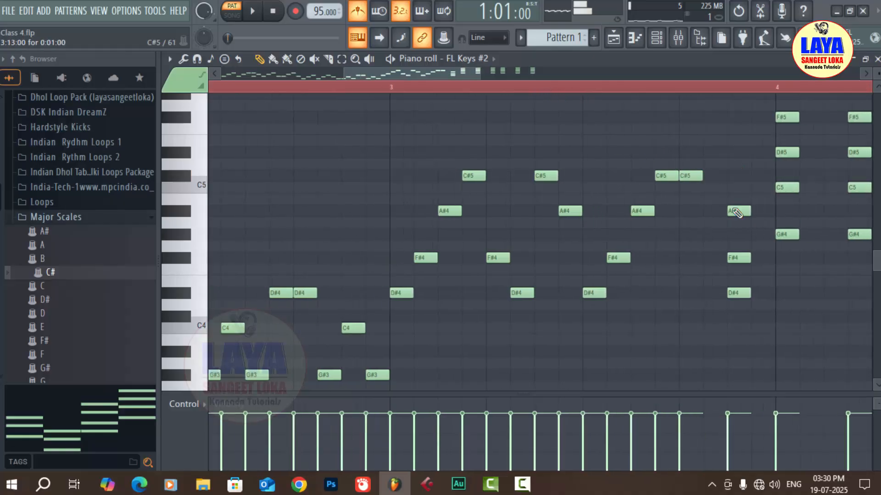
pyautogui.moveTo(734, 211); pyautogui.dragTo(712, 211)
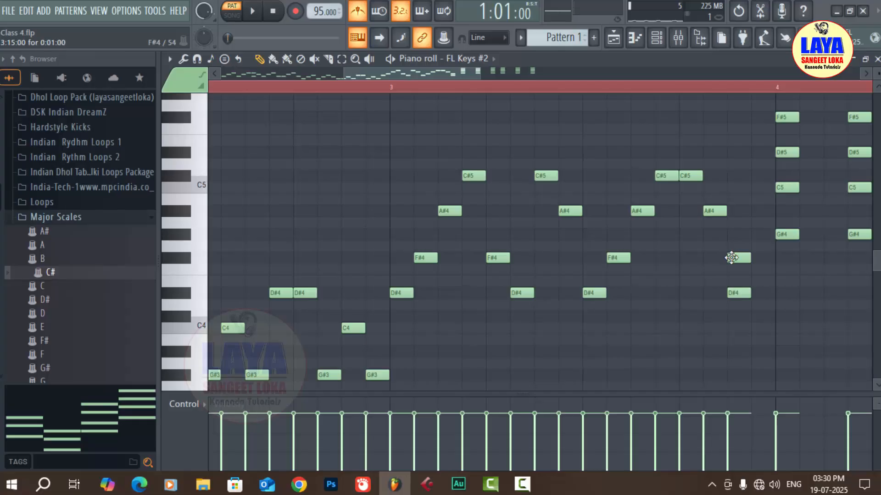
pyautogui.moveTo(740, 293); pyautogui.dragTo(763, 293)
pyautogui.press('space')
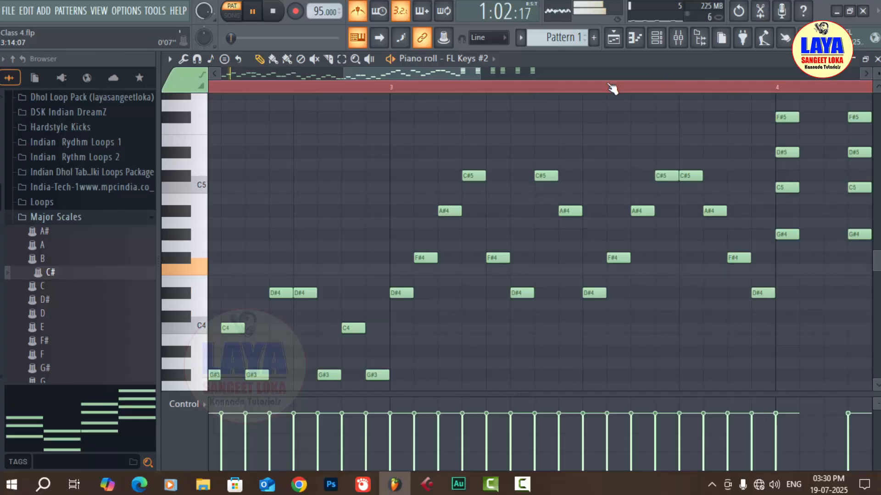
pyautogui.scroll(-3, 606, 88)
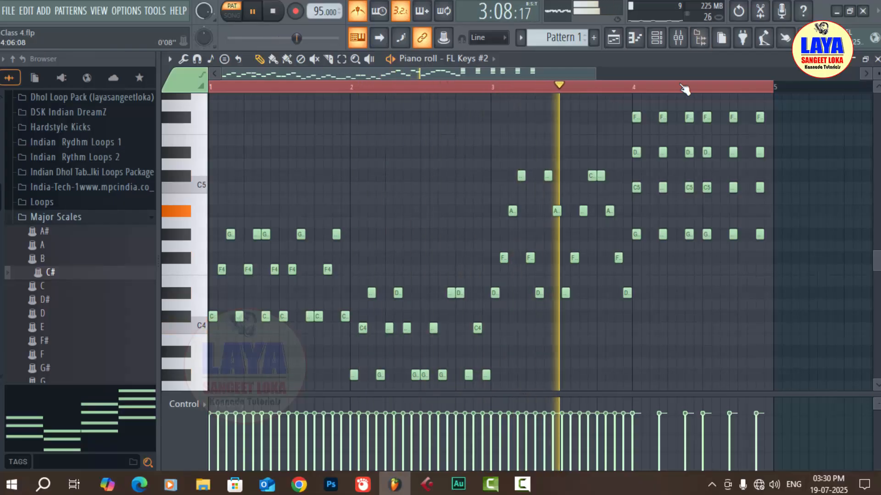
pyautogui.scroll(4, 692, 91)
pyautogui.press('space')
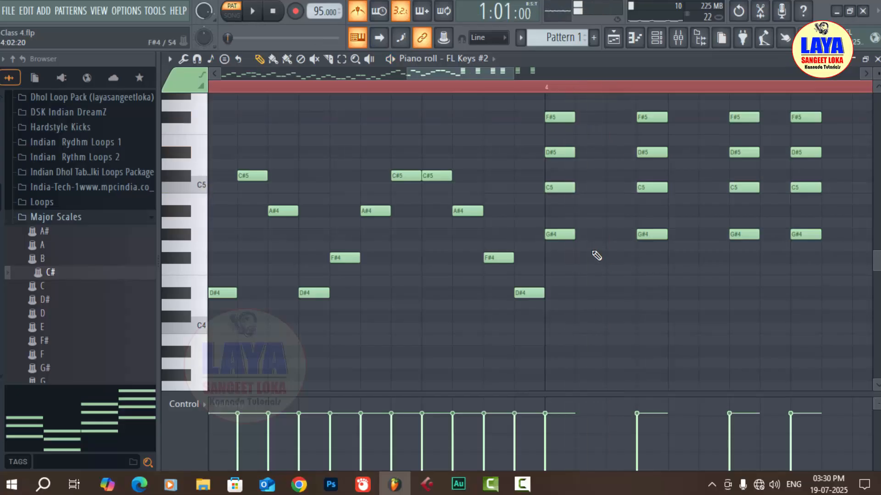
# In bar 4, move C5 to step 2 and D#5 to step 3, leave only F#5 at step 4 and play the pattern
pyautogui.moveTo(558, 189); pyautogui.dragTo(589, 188)
pyautogui.moveTo(569, 155); pyautogui.dragTo(633, 156)
pyautogui.rightClick(651, 152)
pyautogui.rightClick(651, 187)
pyautogui.rightClick(651, 234)
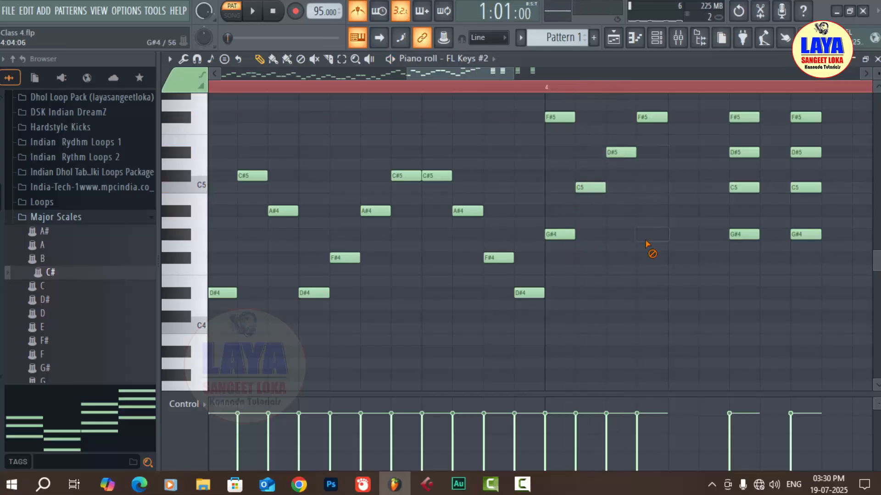
pyautogui.press('space')
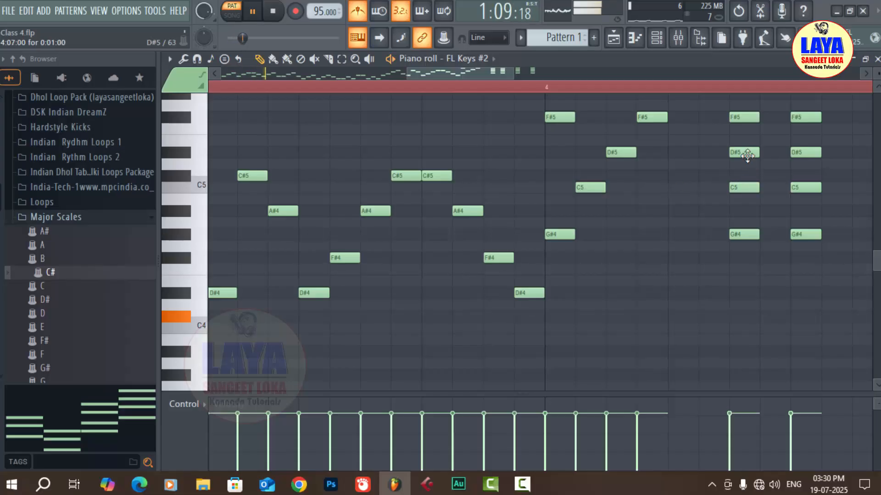
# Spread the step 7 chord of bar 4, moving D#5 to step 5, C5 to step 6 and G#4 to step 8
pyautogui.click(713, 154)
pyautogui.moveTo(715, 159); pyautogui.dragTo(689, 159)
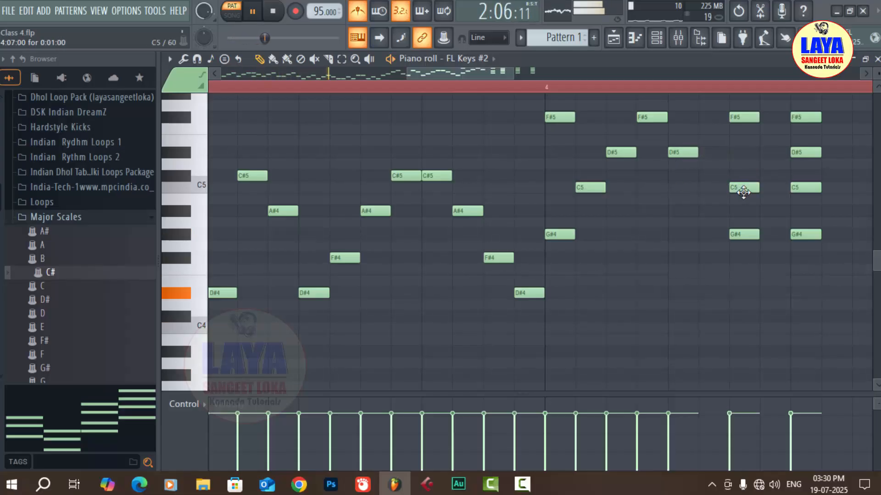
pyautogui.moveTo(733, 192); pyautogui.dragTo(703, 192)
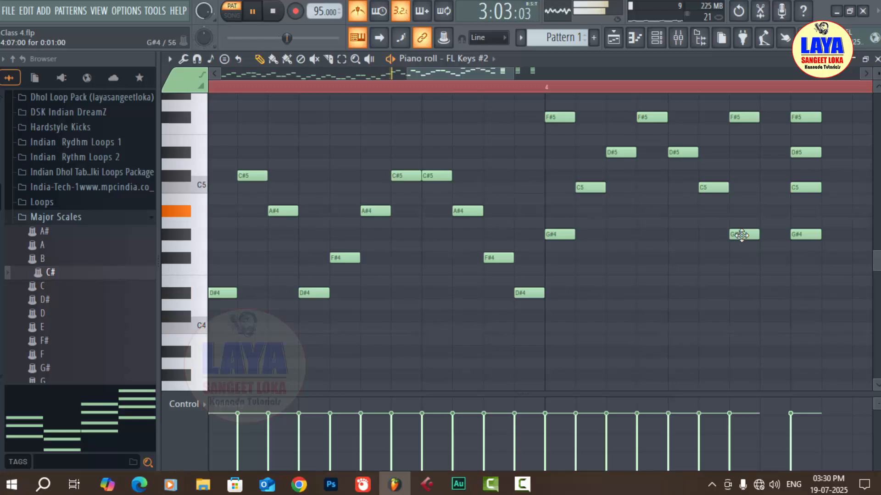
pyautogui.moveTo(739, 234); pyautogui.dragTo(761, 238)
pyautogui.scroll(-2, 594, 87)
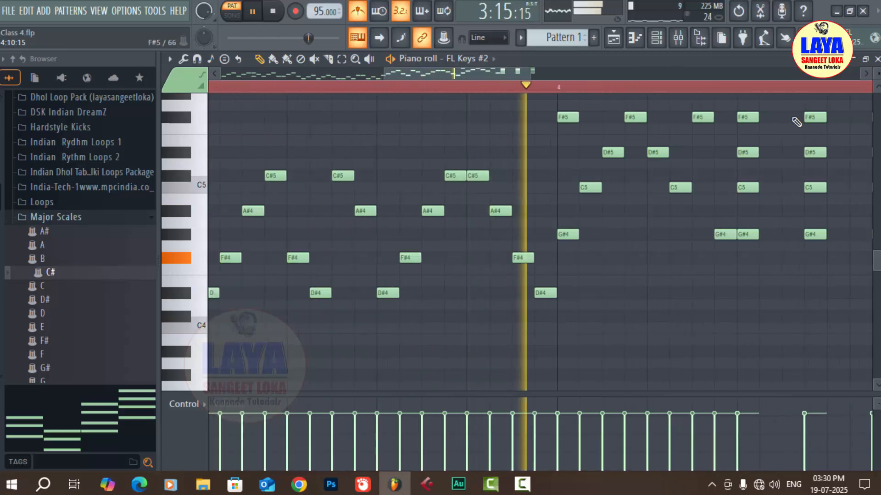
pyautogui.moveTo(411, 68); pyautogui.dragTo(444, 69)
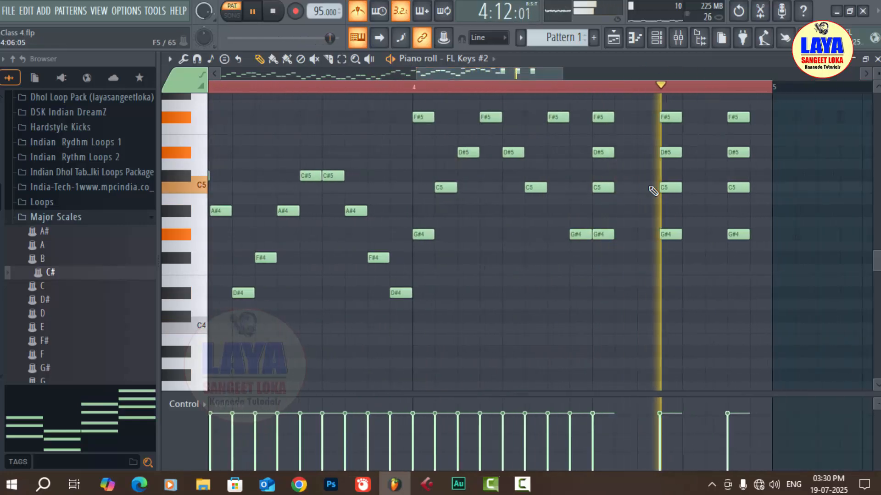
# In bar 4, leave only G#4 at step 9, place C5 at step 10, and shift G#4 from step 12 to step 11
pyautogui.press('space')
pyautogui.moveTo(602, 186); pyautogui.dragTo(624, 186)
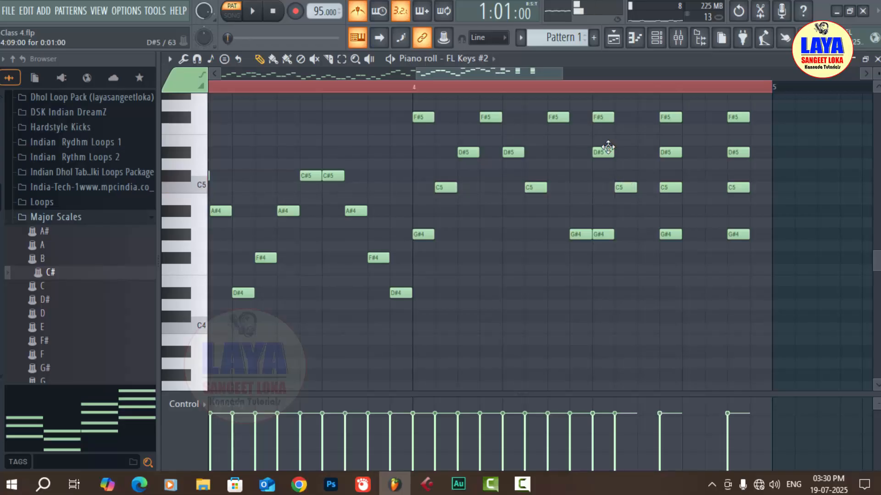
pyautogui.click(638, 233)
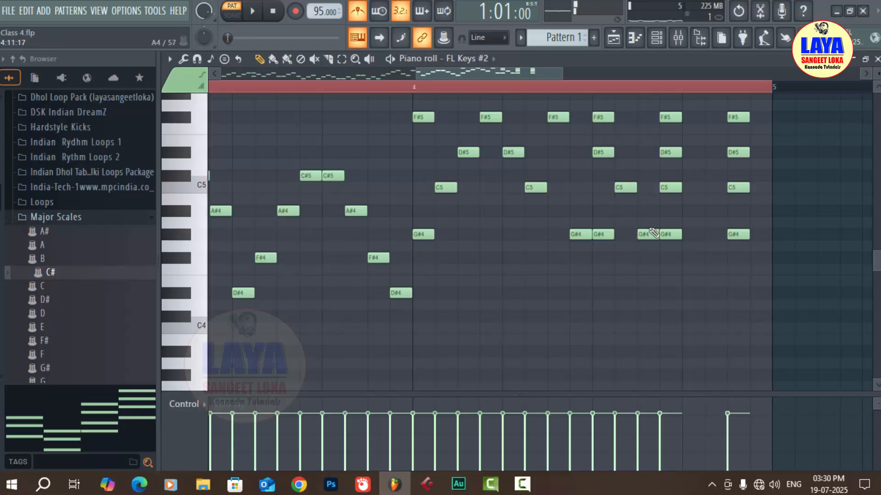
pyautogui.rightClick(661, 235)
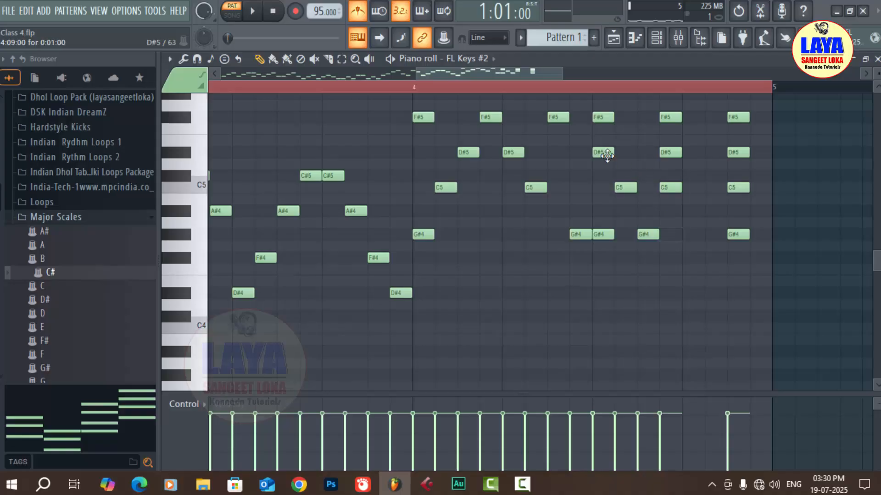
pyautogui.click(604, 153)
pyautogui.rightClick(602, 117)
pyautogui.rightClick(601, 152)
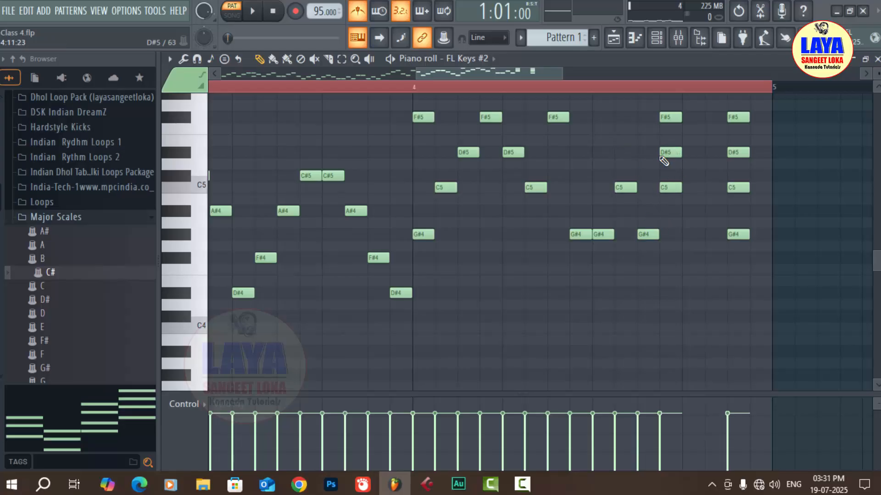
# In bar 4, move D#5 from step 12 to step 11, then add D#5 at step 13 and C5 at step 14
pyautogui.moveTo(664, 153); pyautogui.dragTo(652, 152)
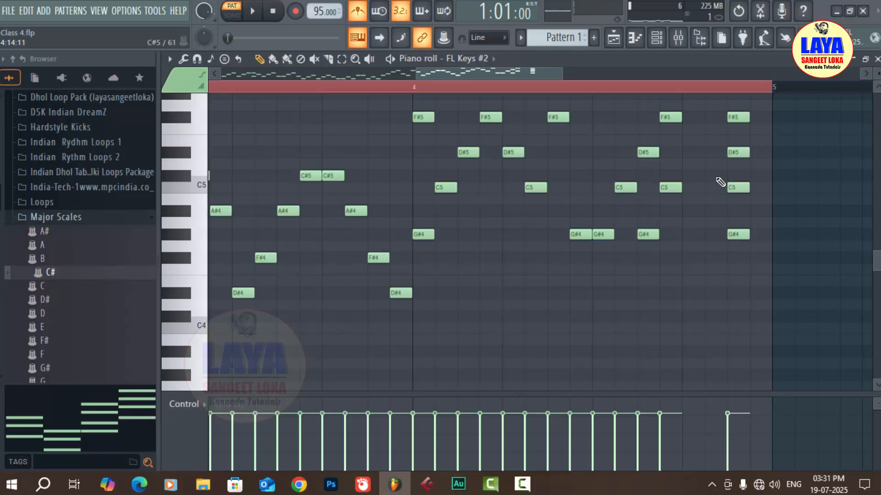
pyautogui.click(686, 154)
pyautogui.click(714, 188)
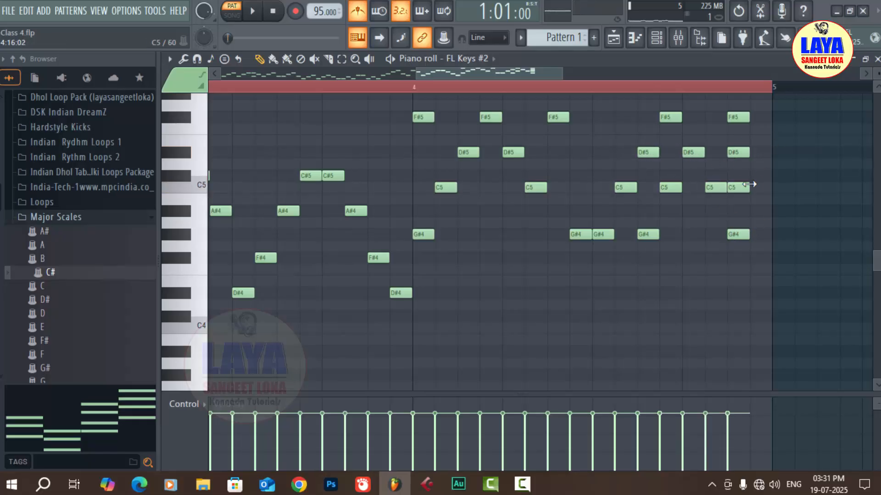
# Reduce the step 15 chord of bar 4 to one note lowered to F5, moving its G#4 to step 16
pyautogui.rightClick(737, 153)
pyautogui.rightClick(738, 188)
pyautogui.click(738, 117)
pyautogui.moveTo(737, 116)
pyautogui.mouseDown()
pyautogui.moveTo(738, 149)
pyautogui.moveTo(737, 127)
pyautogui.moveTo(754, 128)
pyautogui.moveTo(738, 128)
pyautogui.mouseUp()
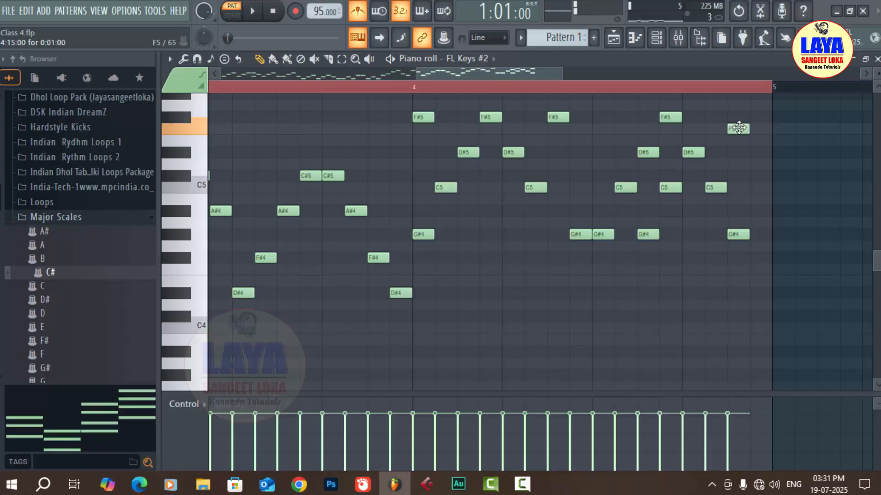
pyautogui.press('space')
pyautogui.moveTo(738, 233); pyautogui.dragTo(762, 233)
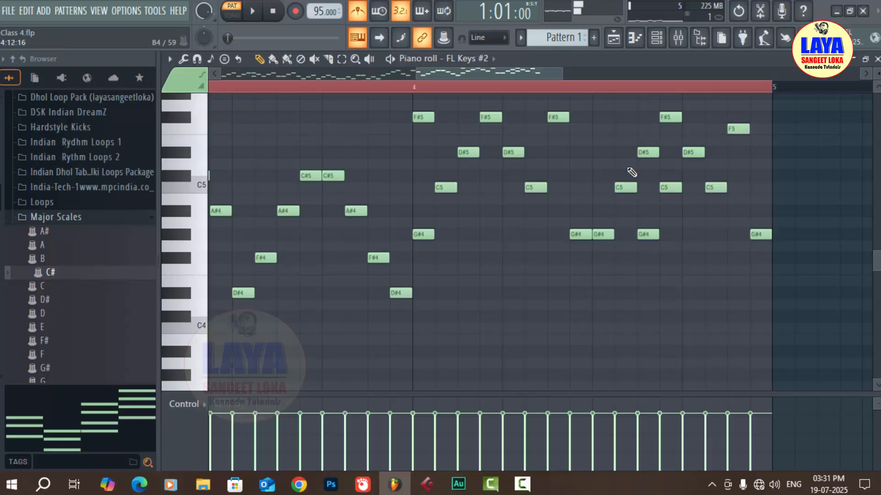
# Stop playback of the FL Keys #2 arpeggio and save the project
pyautogui.scroll(-4, 583, 92)
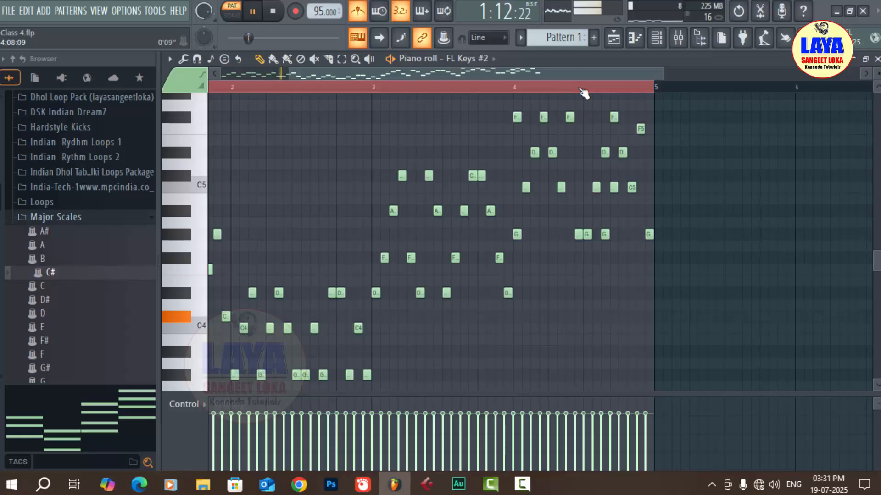
pyautogui.press('space')
pyautogui.hotkey('ctrl', 's')
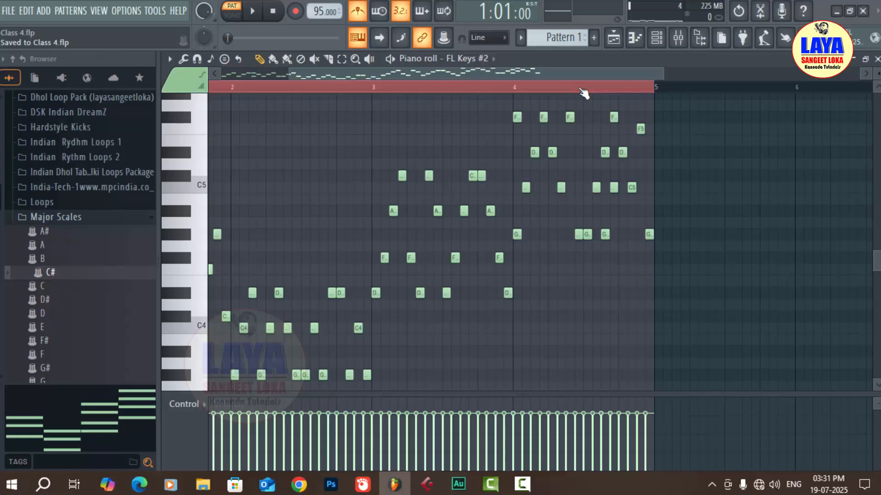
# Play the pattern with all four bars in view, stop it and save Class 4 again
pyautogui.press('space')
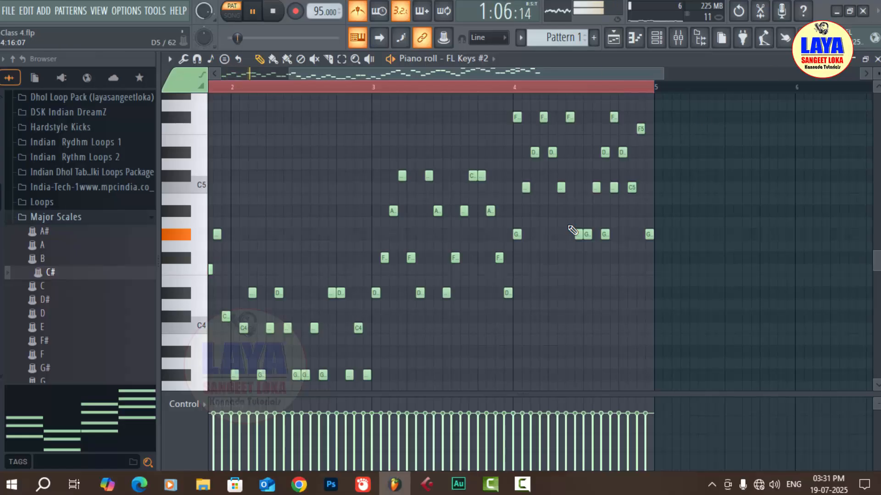
pyautogui.press('space')
pyautogui.press('space')
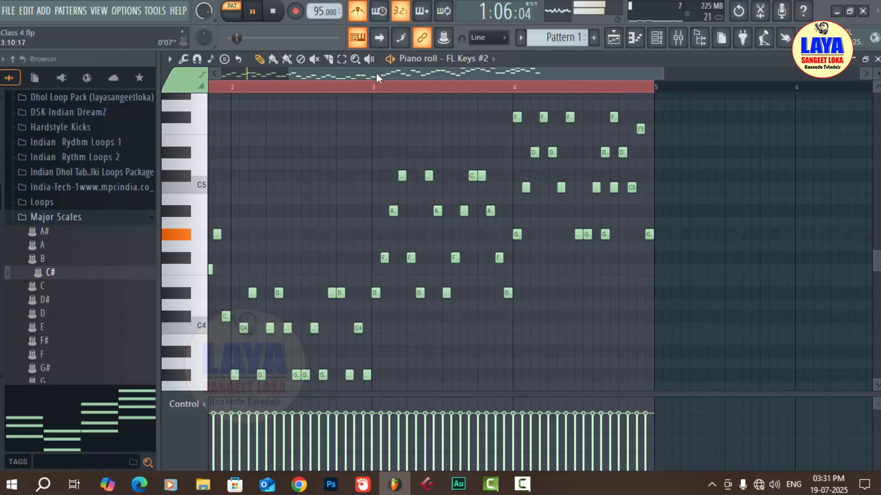
pyautogui.moveTo(374, 73); pyautogui.dragTo(306, 54)
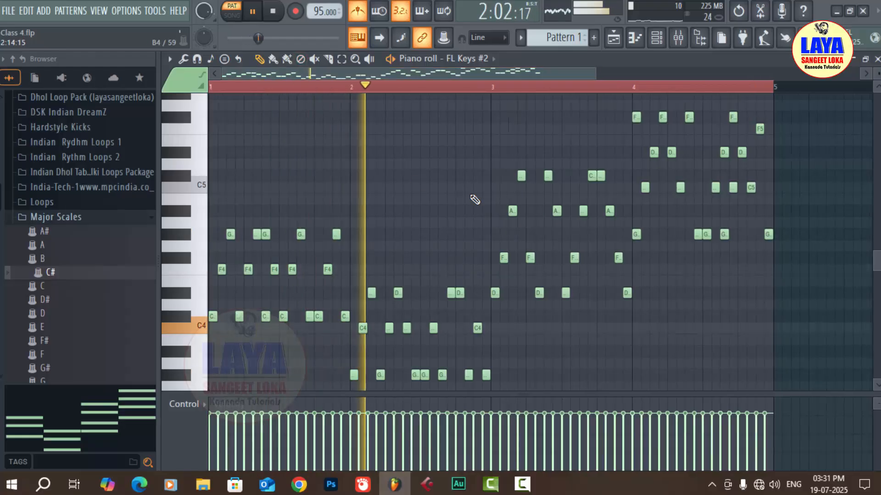
pyautogui.press('space')
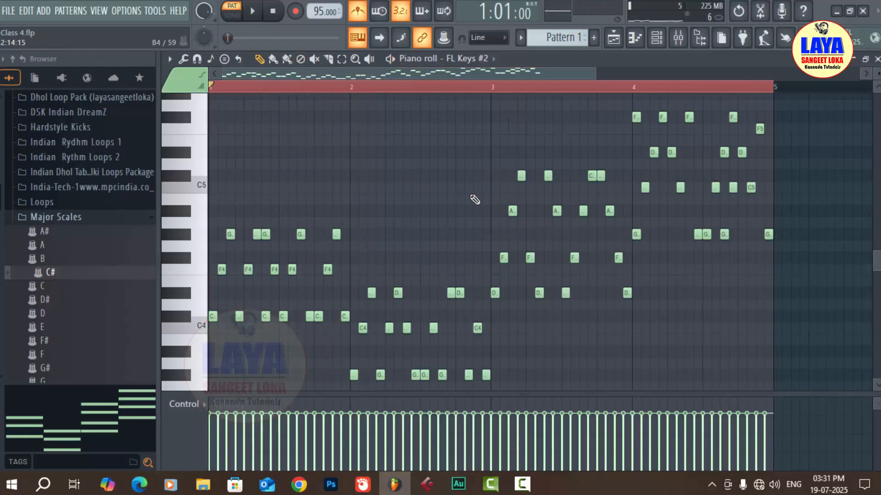
pyautogui.click(9, 10)
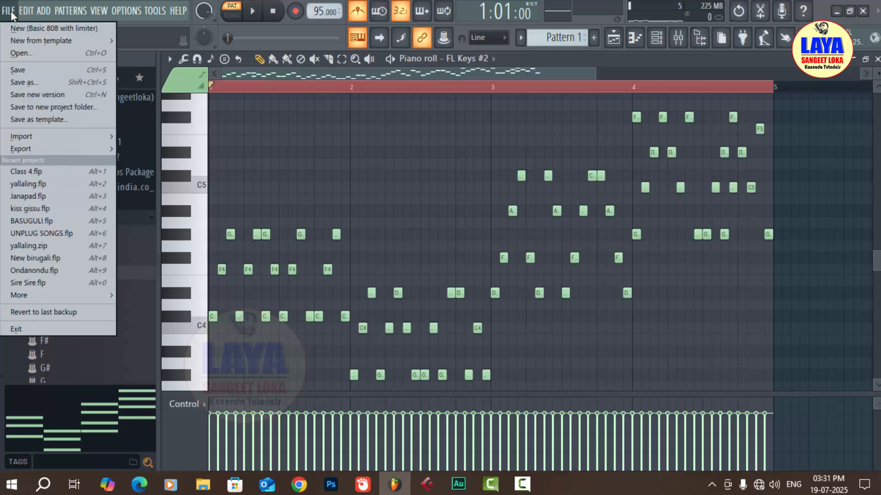
pyautogui.click(37, 71)
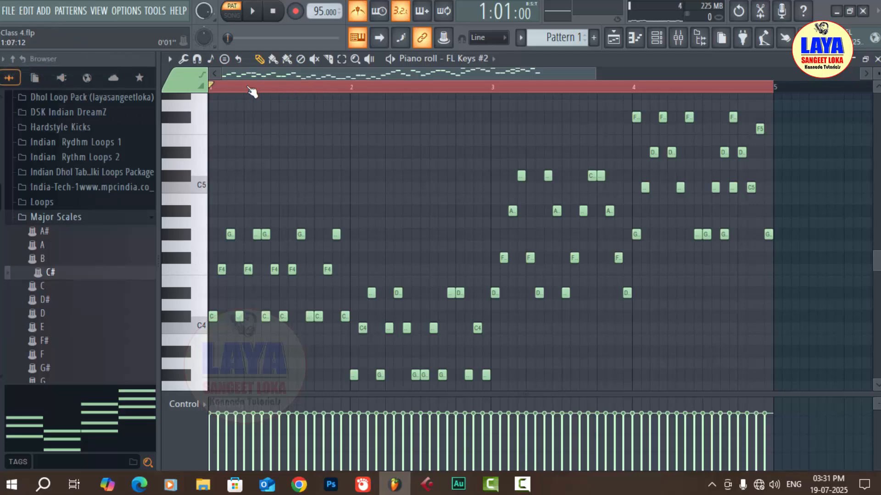
# Play through the four-bar arpeggio, close the FL Keys #2 piano roll and play the layered pattern again
pyautogui.press('space')
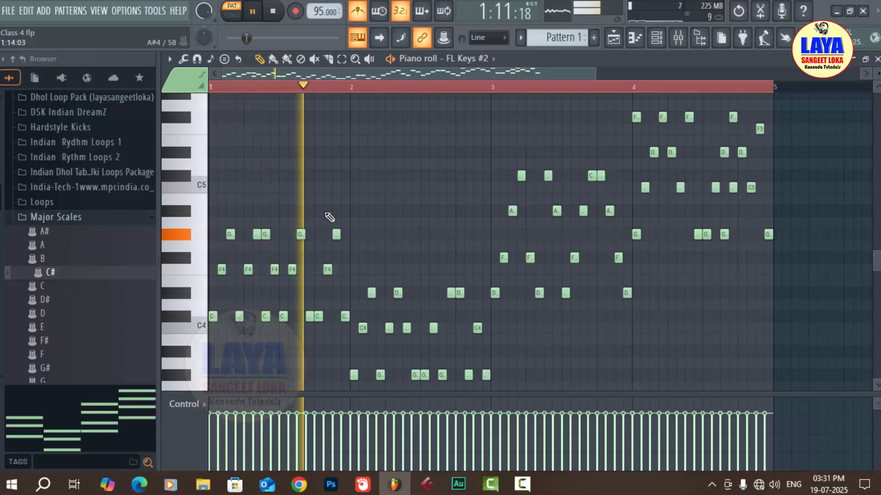
pyautogui.scroll(-3, 331, 220)
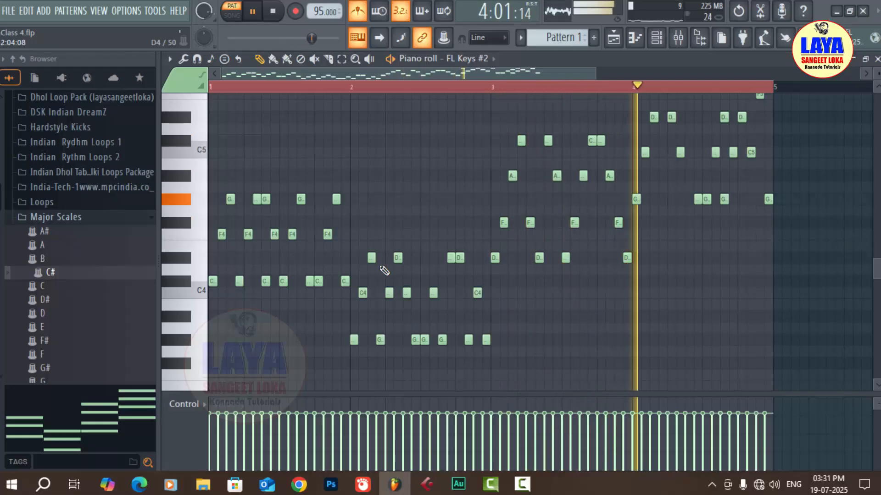
pyautogui.scroll(6, 379, 269)
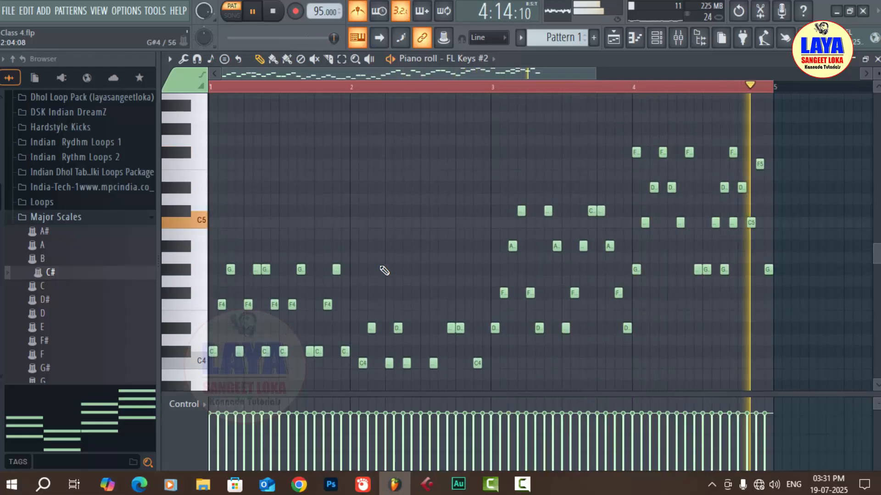
pyautogui.press('space')
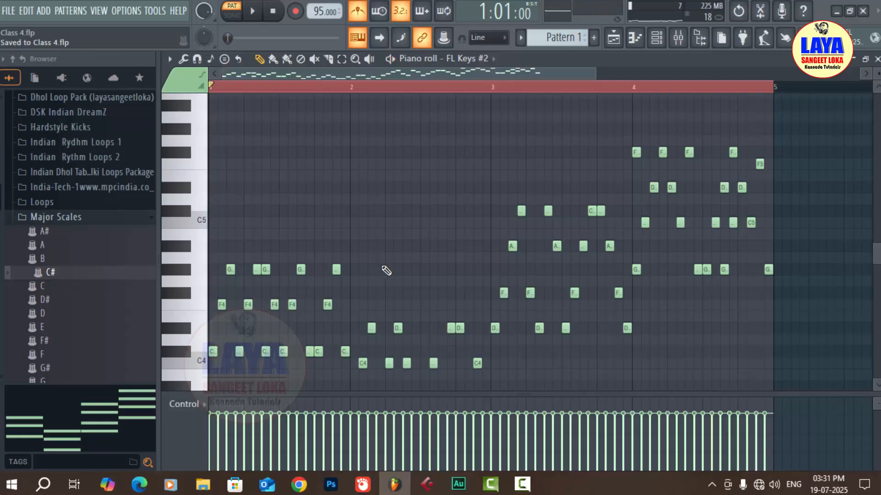
pyautogui.click(876, 59)
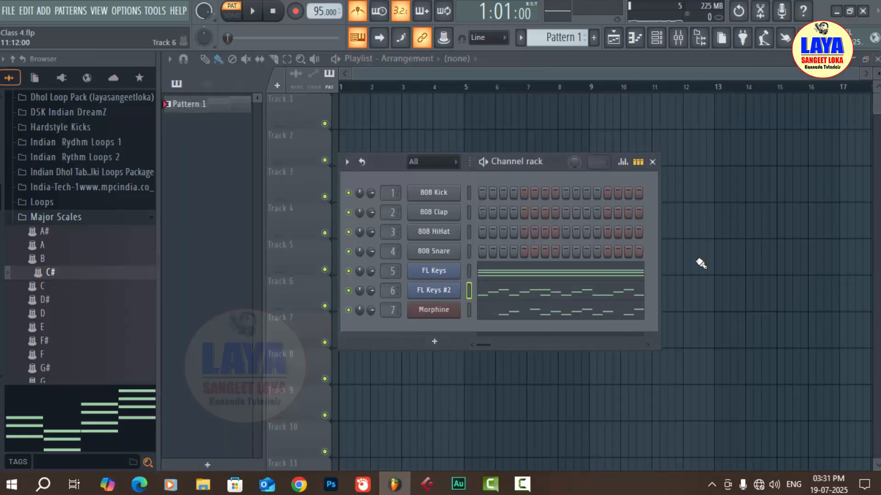
pyautogui.press('space')
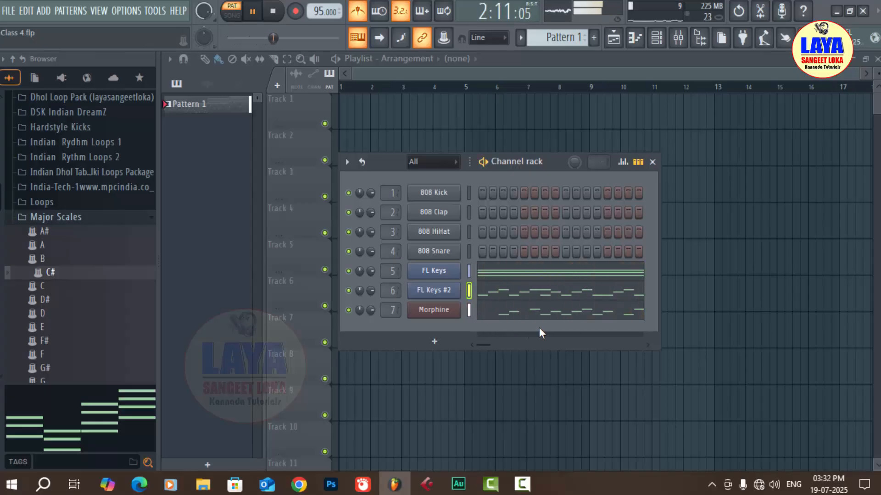
pyautogui.press('space')
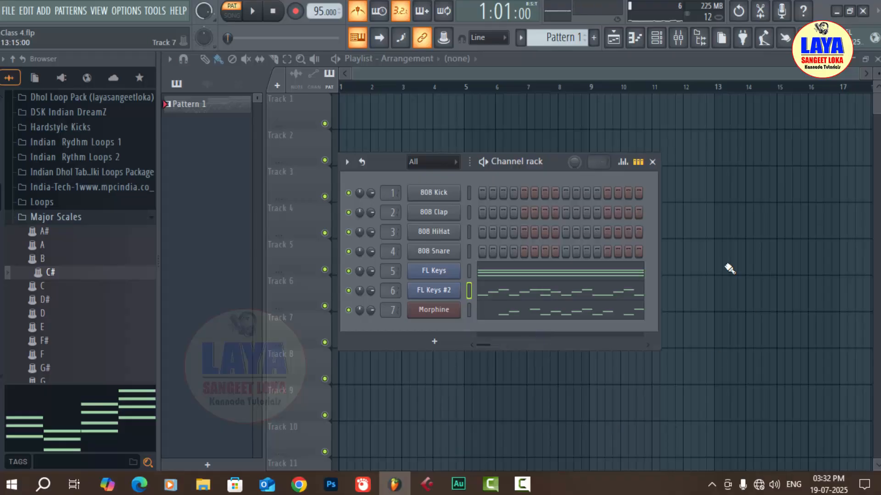
# Add a GMS synth channel and open its presets library on the Basses bank
pyautogui.click(433, 341)
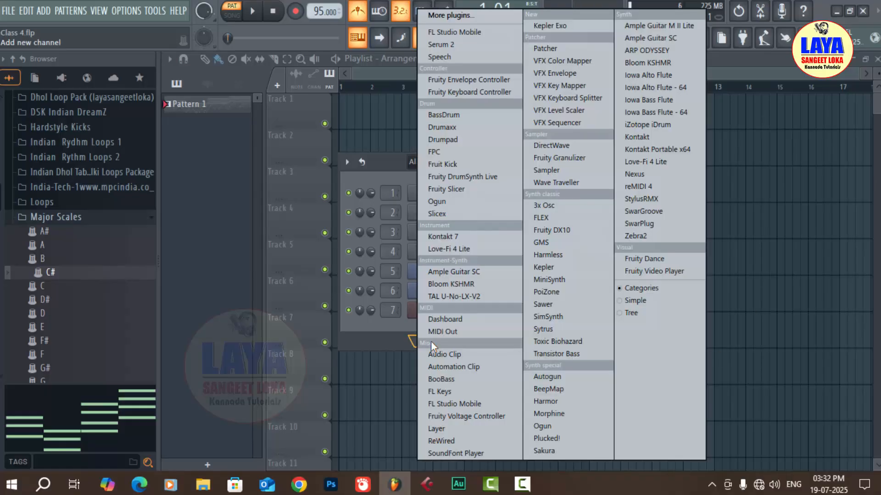
pyautogui.click(554, 244)
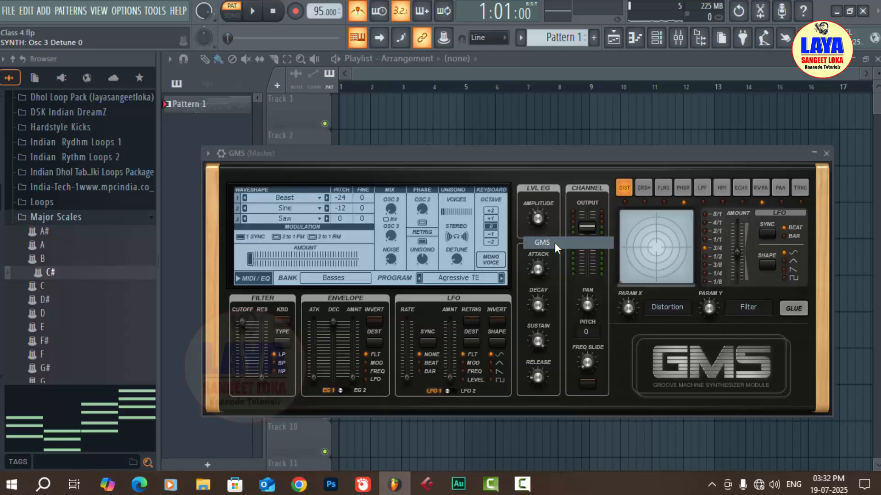
pyautogui.click(328, 279)
# Audition the Basses presets Analog Bass 2, 3 and 4 TE and Bass 2 and 3 MC, and choose Analog Bass 2 TE
pyautogui.click(567, 274)
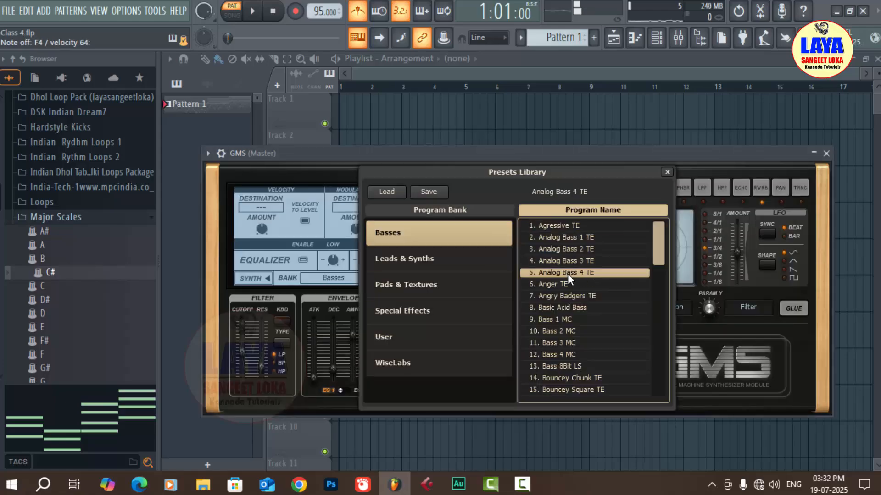
pyautogui.click(571, 259)
pyautogui.click(576, 252)
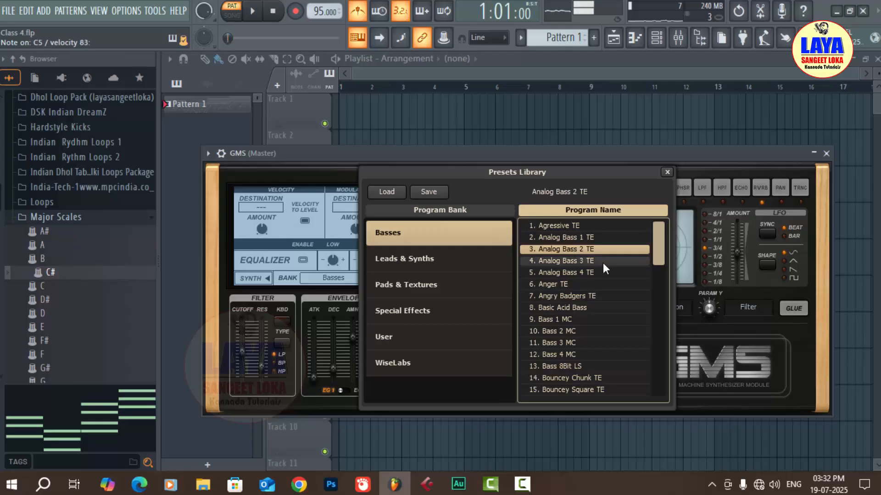
pyautogui.click(569, 331)
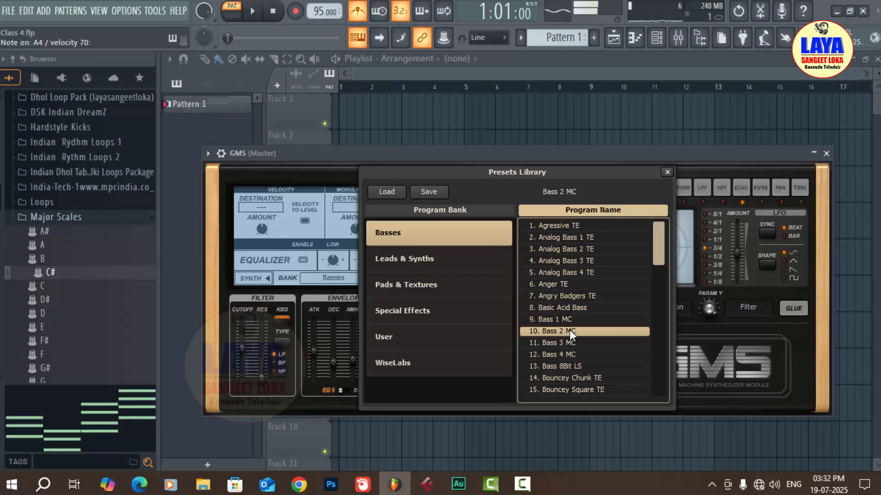
pyautogui.click(563, 342)
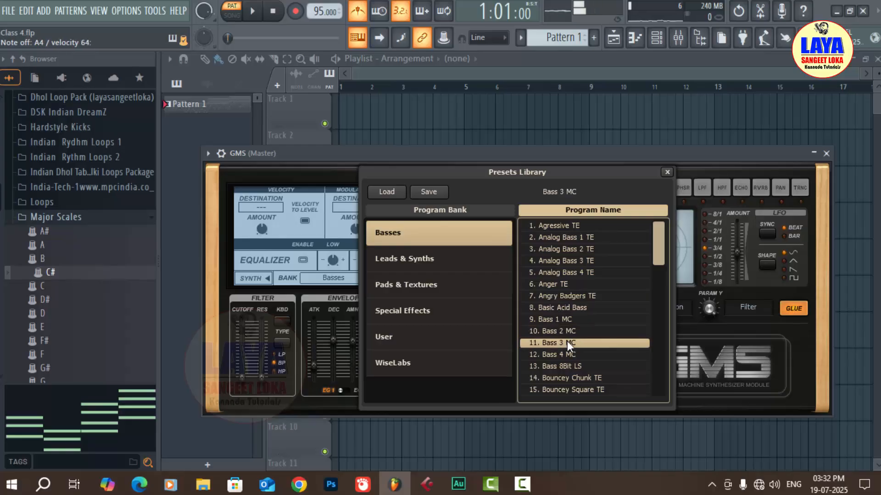
pyautogui.click(571, 332)
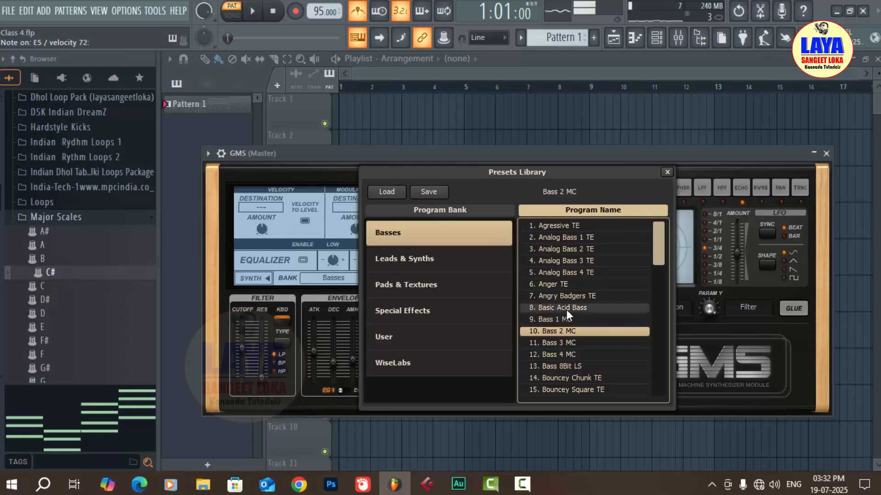
pyautogui.click(568, 250)
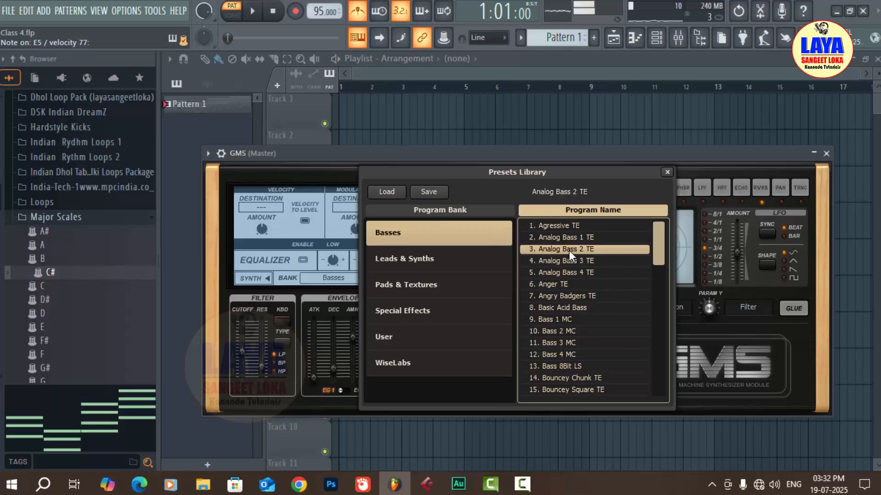
# Select the GMS channel, route it to mixer track 8 and show the mixer
pyautogui.click(826, 154)
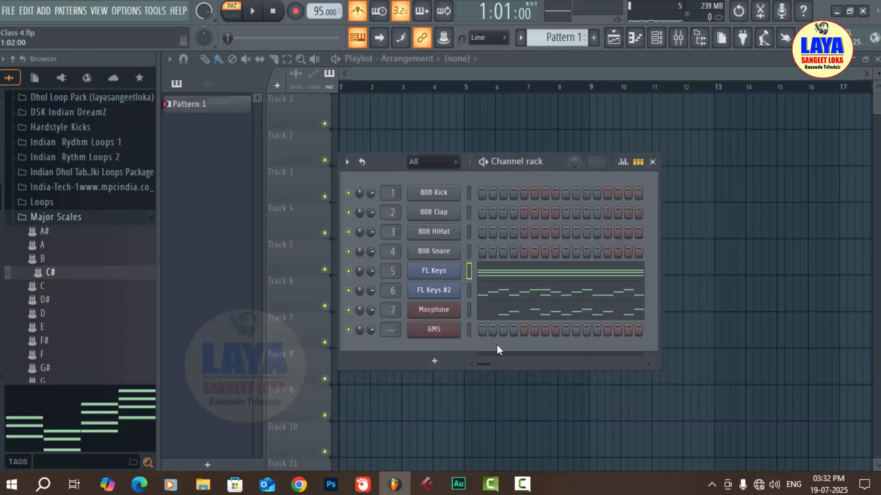
pyautogui.click(469, 329)
pyautogui.click(445, 331)
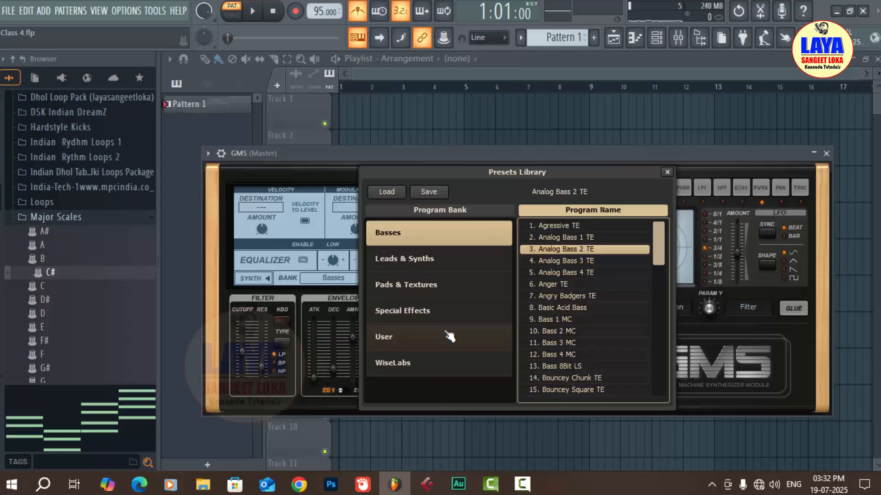
pyautogui.press('F9')
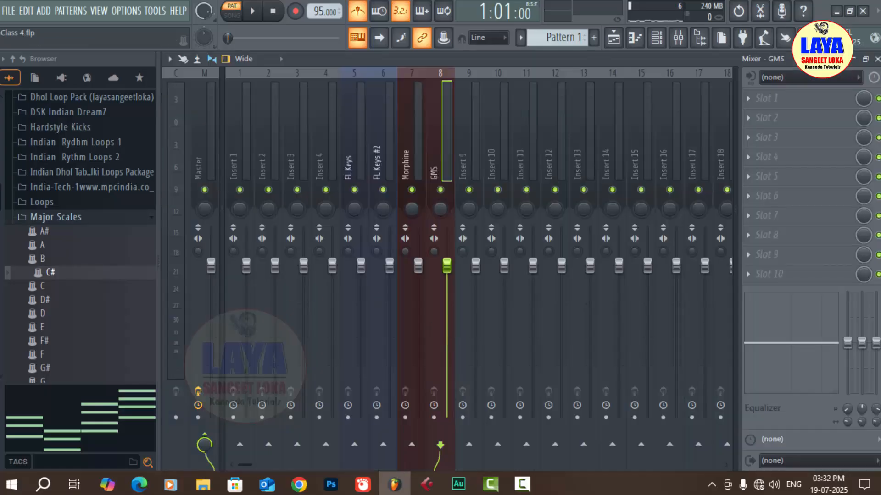
# Close the mixer and GMS plugin windows and select all notes in the GMS channel's piano roll
pyautogui.click(877, 59)
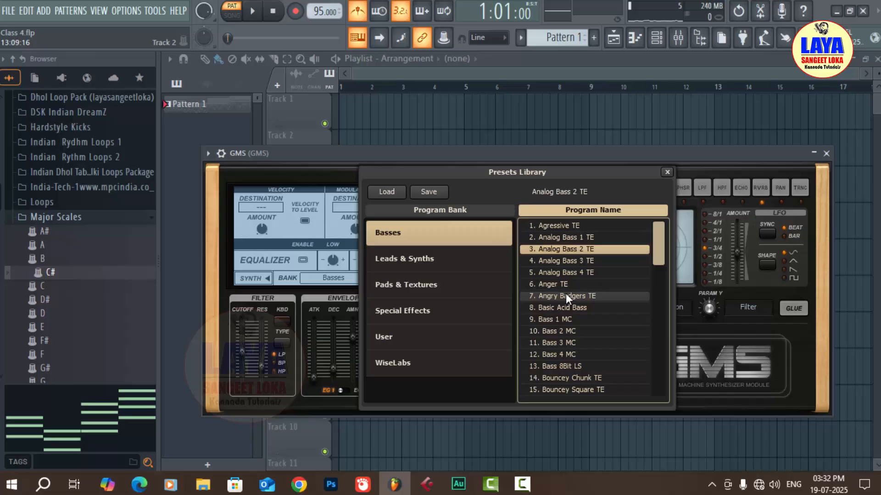
pyautogui.click(667, 173)
pyautogui.click(827, 154)
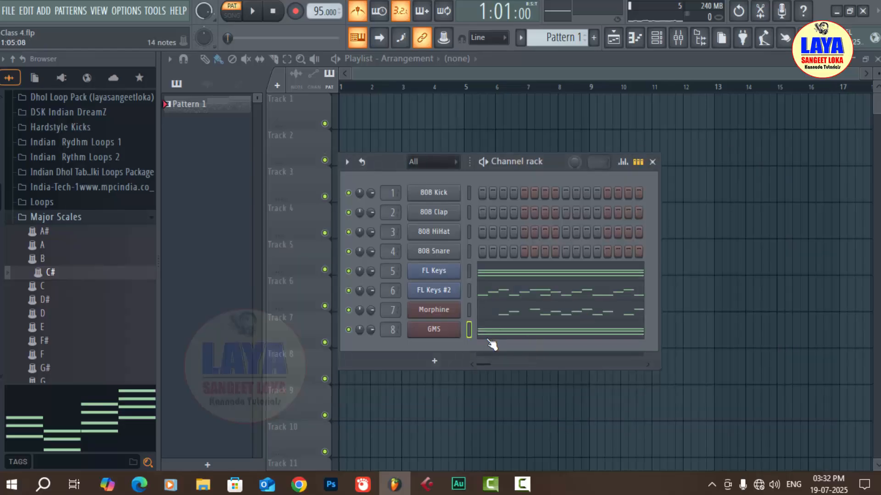
pyautogui.click(495, 334)
pyautogui.hotkey('ctrl', 'a')
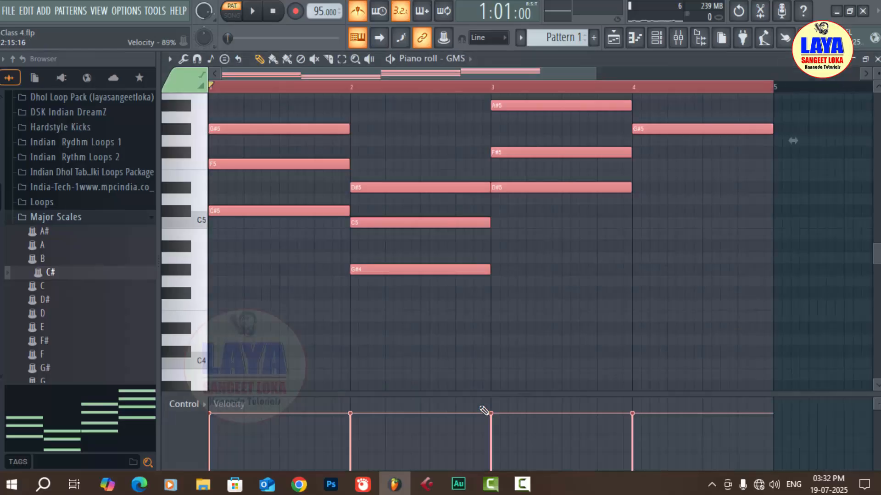
pyautogui.hotkey('shift', 'd')
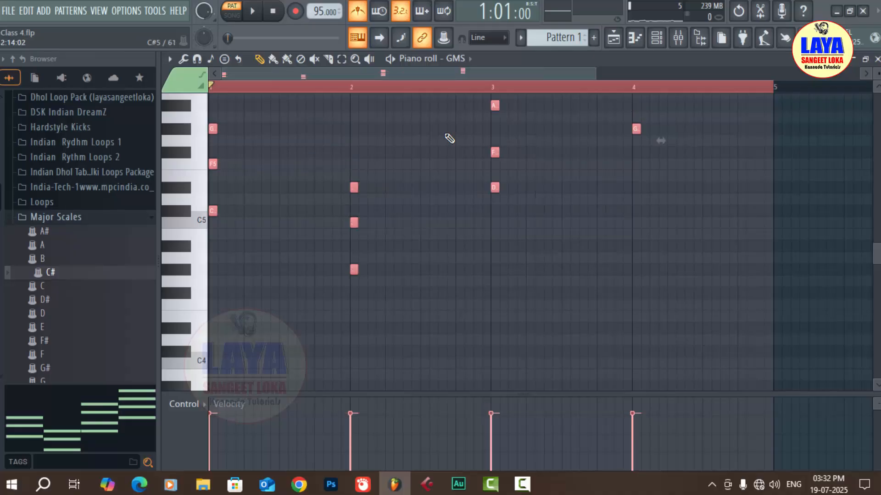
pyautogui.moveTo(212, 214); pyautogui.dragTo(261, 213)
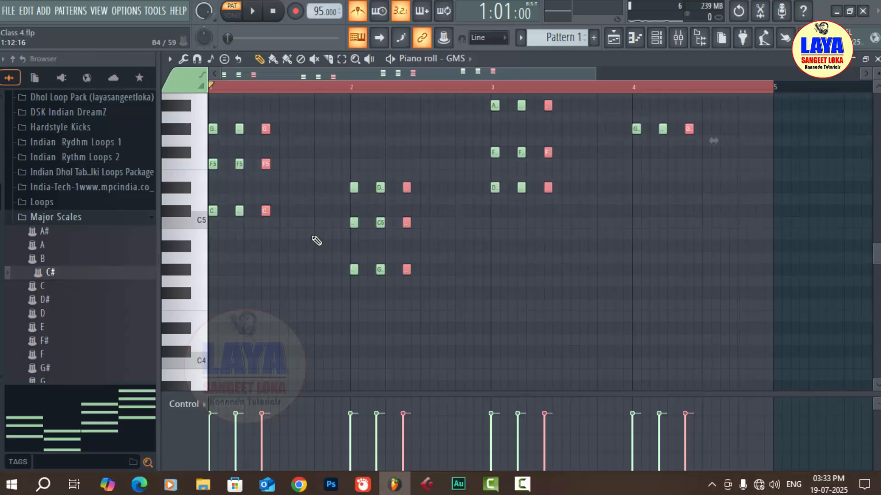
pyautogui.hotkey('ctrl', 'alt', 'z')
pyautogui.hotkey('ctrl', 'alt', 'z')
pyautogui.hotkey('ctrl', 'alt', 'z')
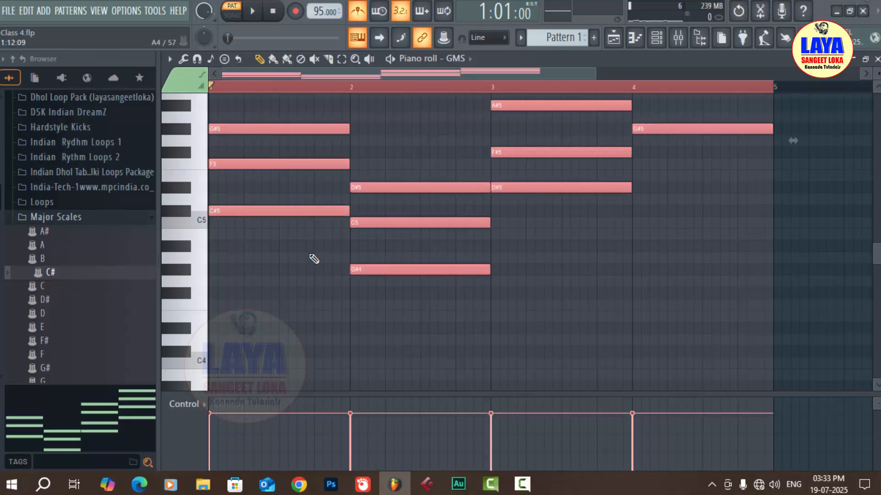
pyautogui.scroll(2, 313, 259)
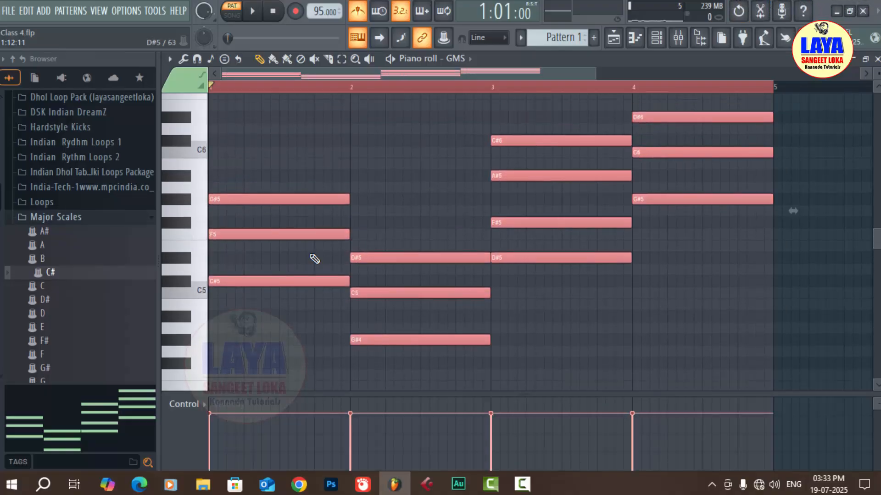
# Shorten all GMS chord notes to one step and copy them to start on steps 4 and 7 of each bar
pyautogui.hotkey('ctrl', 'alt', 'z')
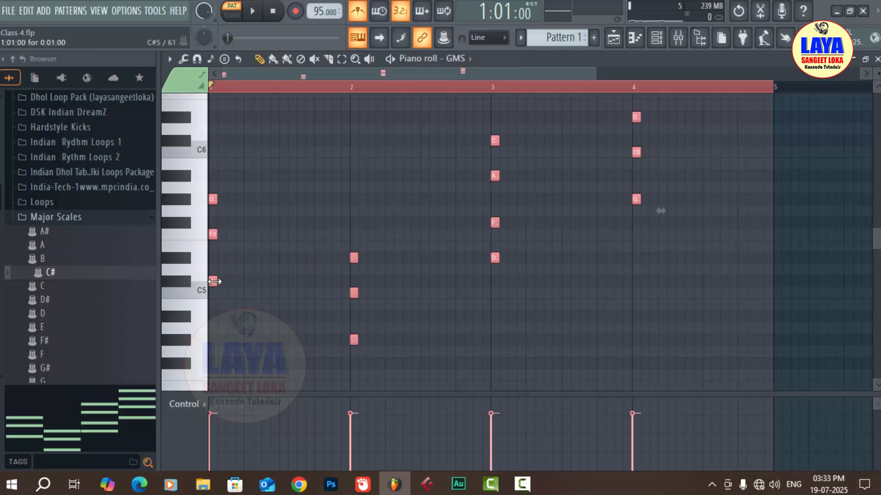
pyautogui.moveTo(214, 282); pyautogui.dragTo(242, 282)
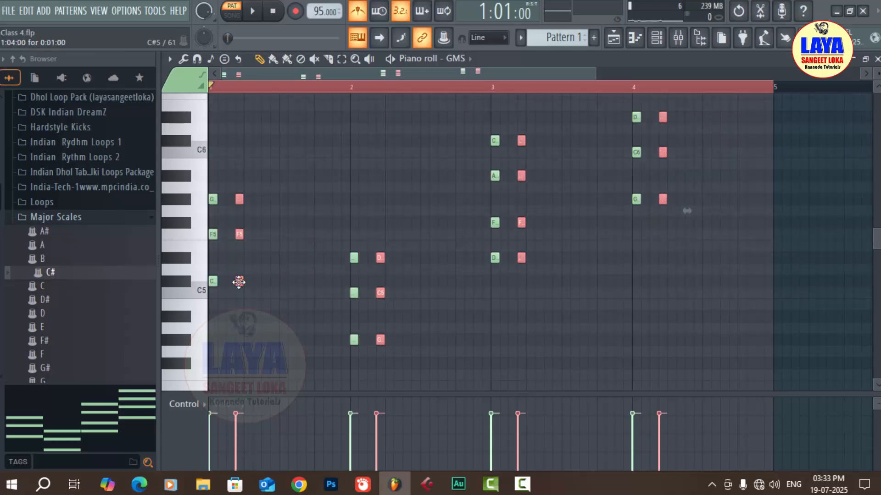
pyautogui.moveTo(241, 279); pyautogui.dragTo(269, 279)
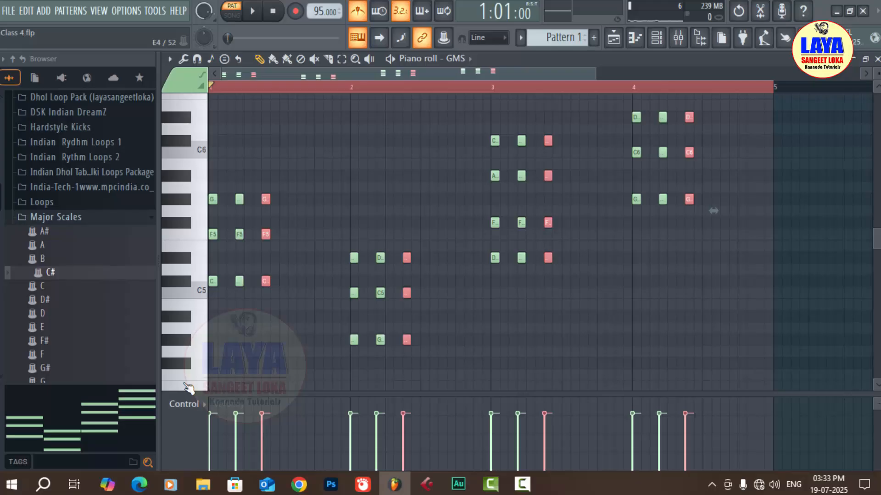
# Duplicate all the short GMS chords half a bar further on and play the pattern to check the rhythm
pyautogui.hotkey('ctrl', 'a')
pyautogui.moveTo(212, 281); pyautogui.dragTo(282, 281)
pyautogui.press('space')
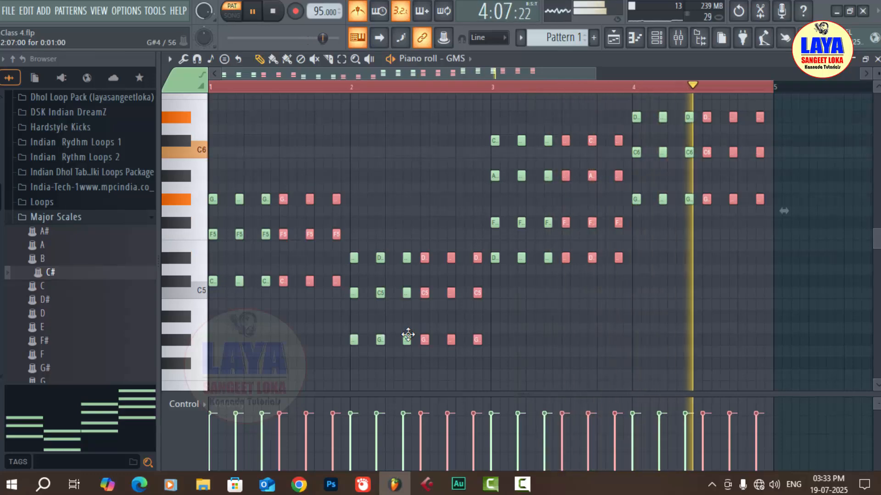
pyautogui.press('space')
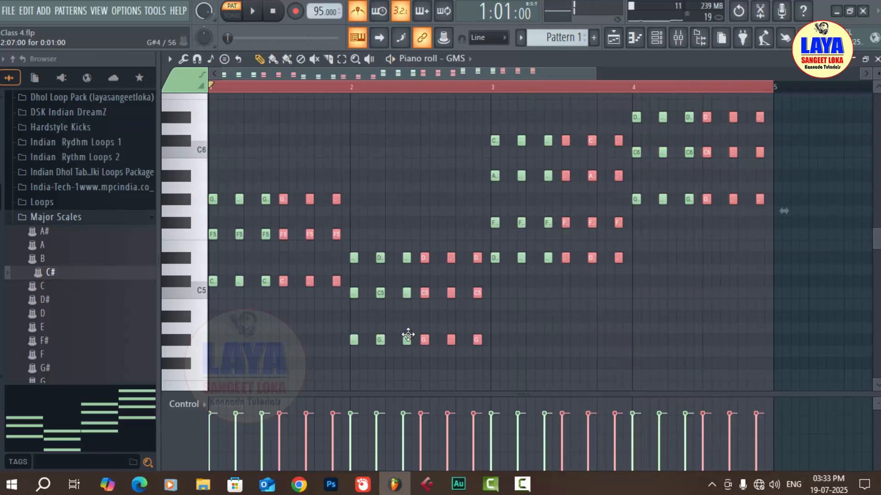
# Add a BooBass channel to the channel rack and copy the notes of the first FL Keys channel into it
pyautogui.click(877, 59)
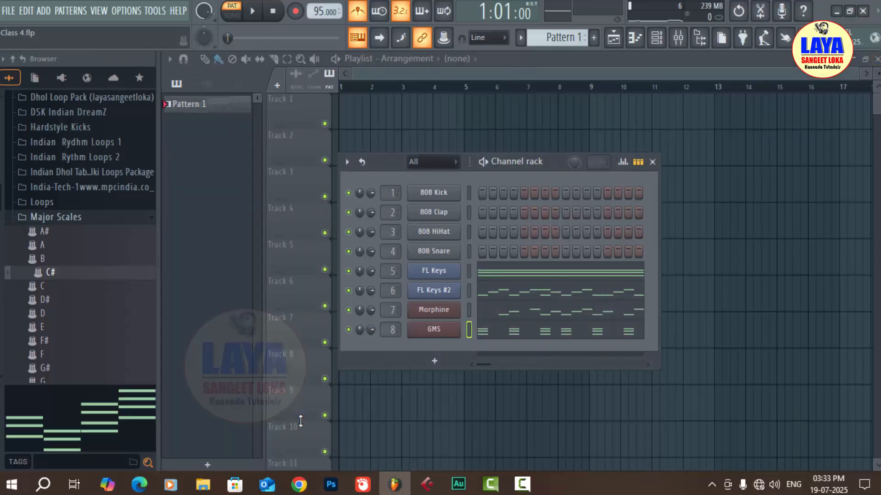
pyautogui.click(435, 363)
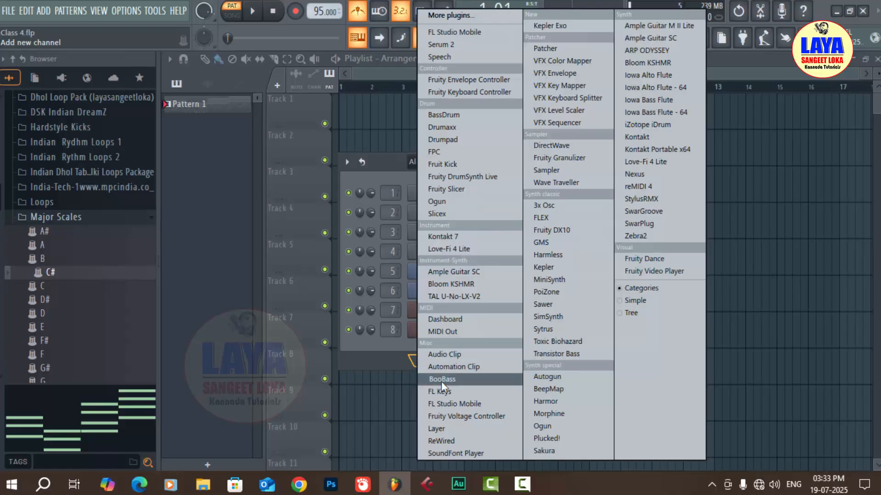
pyautogui.click(443, 379)
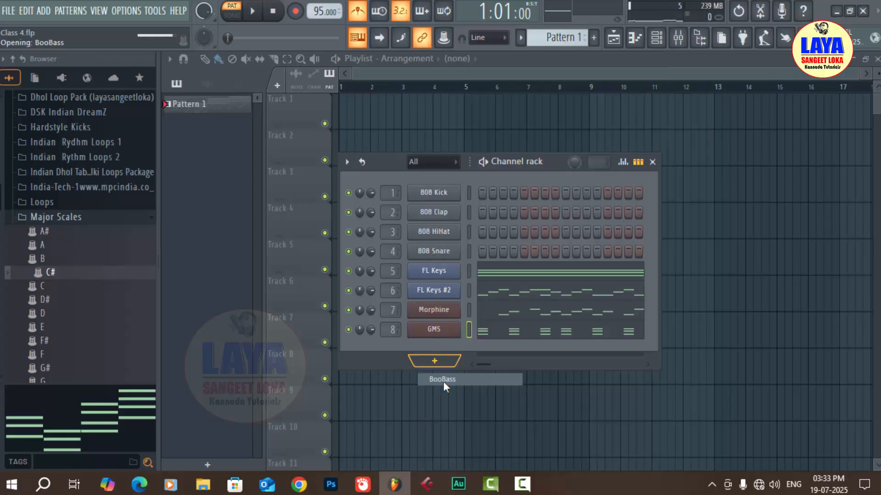
pyautogui.click(470, 269)
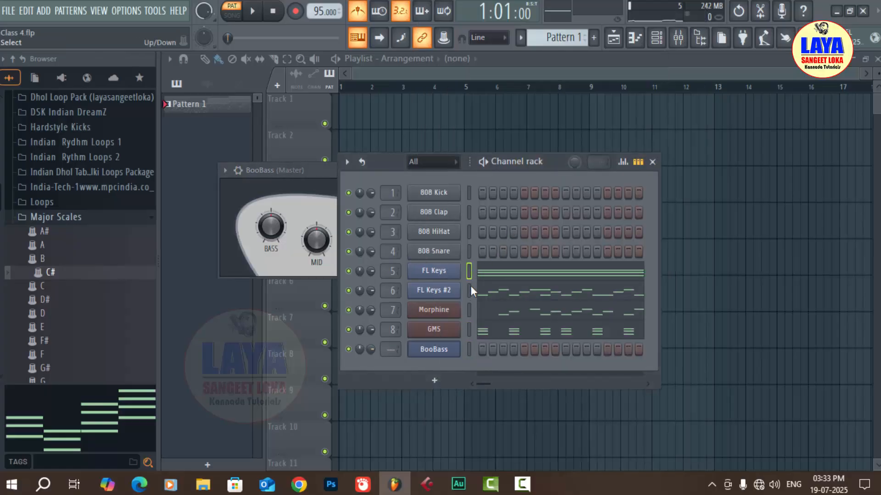
pyautogui.click(470, 353)
pyautogui.hotkey('ctrl', 'v')
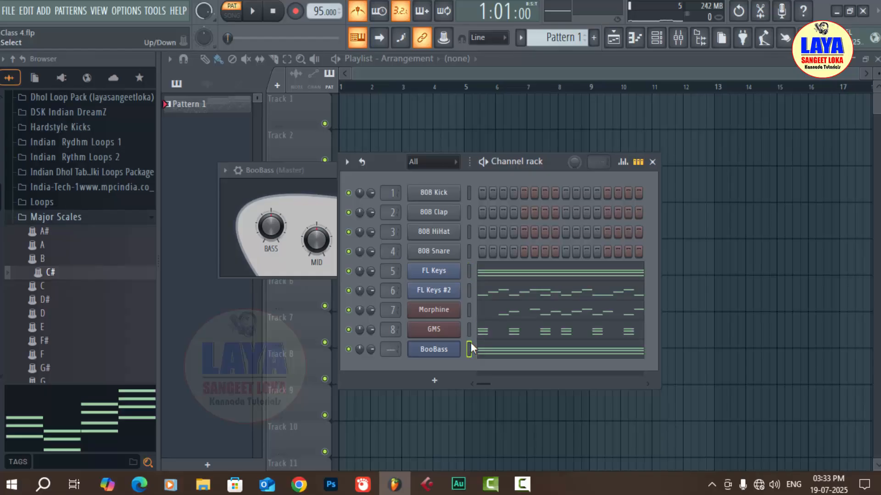
# Route the BooBass channel to mixer track 9 and close the mixer and plugin windows
pyautogui.click(296, 169)
pyautogui.press('F9')
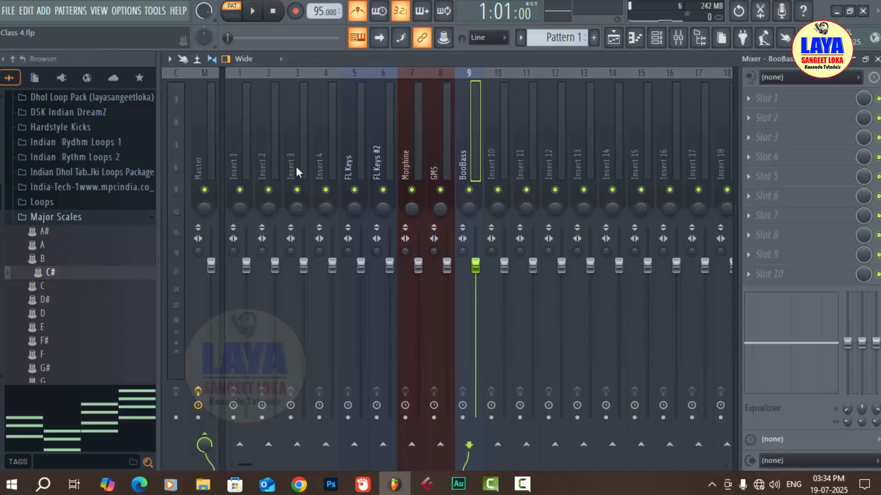
pyautogui.click(877, 59)
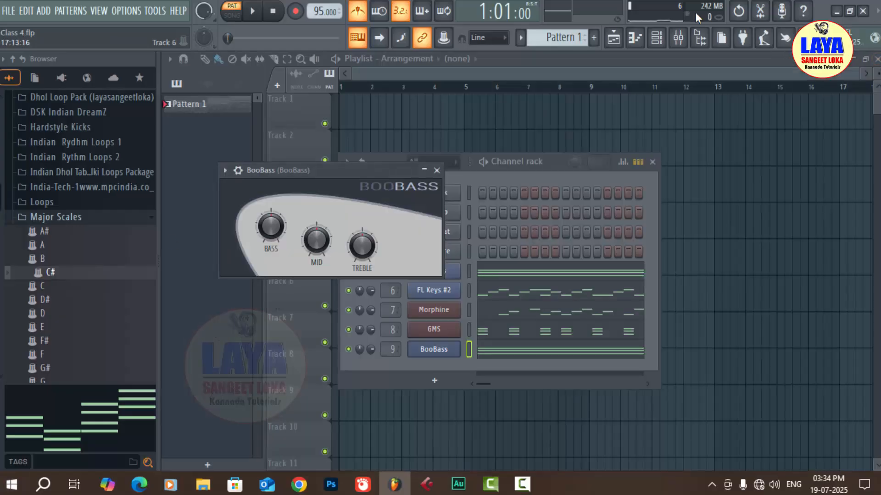
pyautogui.click(437, 170)
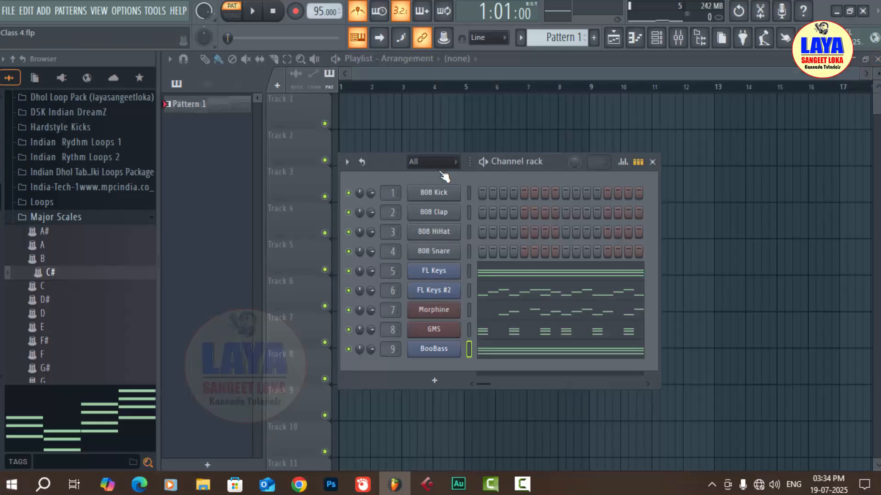
# Delete the upper chord notes in the BooBass piano roll, keeping only C#5, G#4, D#5 and G#5 in bars 1 to 4
pyautogui.click(502, 360)
pyautogui.scroll(-2, 335, 87)
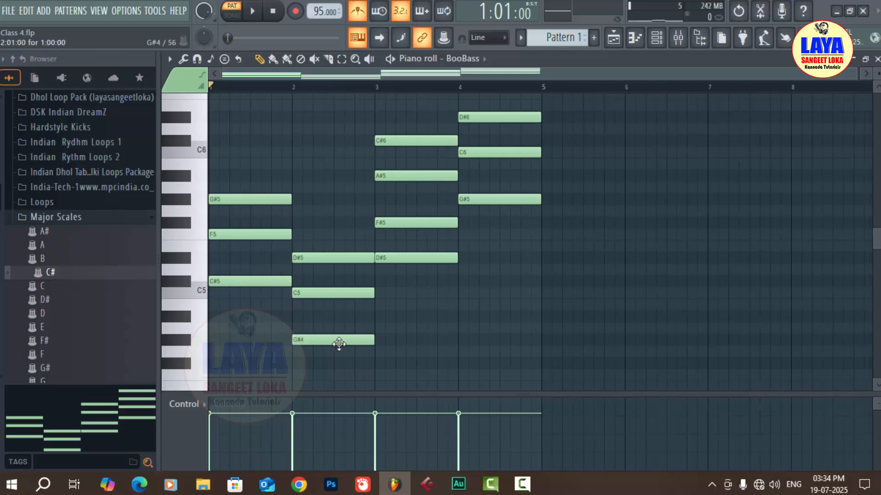
pyautogui.rightClick(260, 239)
pyautogui.rightClick(259, 199)
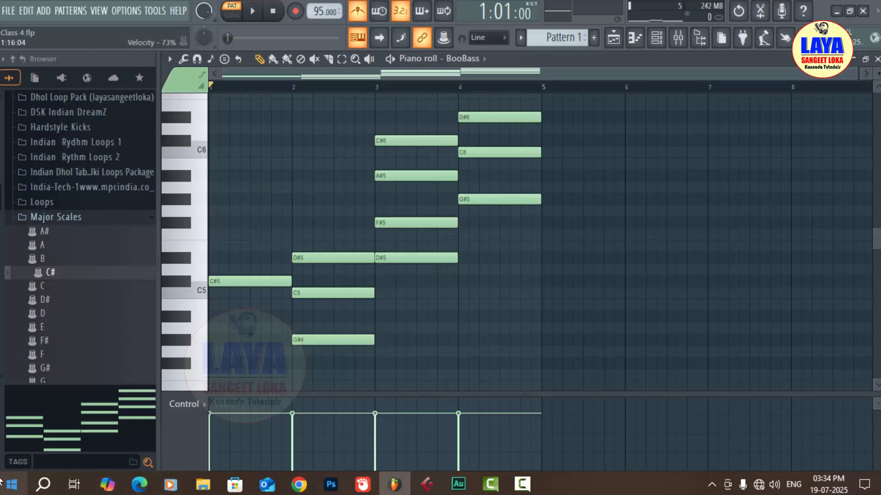
pyautogui.rightClick(367, 293)
pyautogui.rightClick(340, 259)
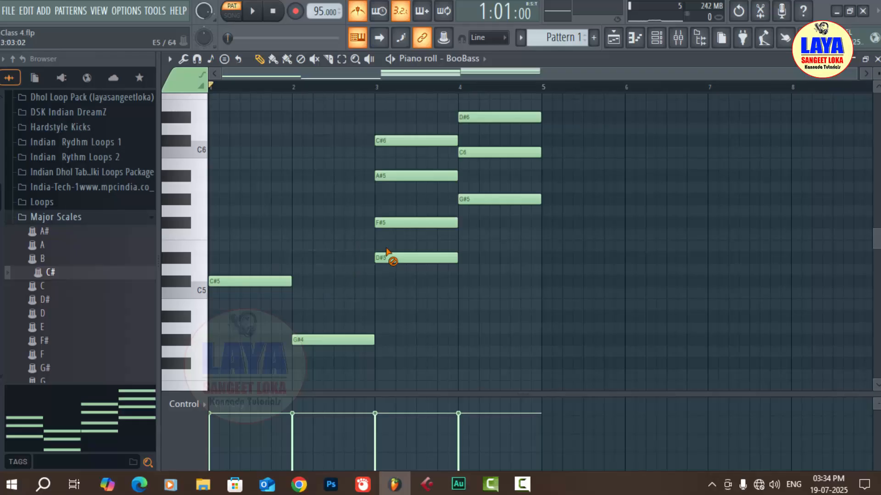
pyautogui.rightClick(395, 222)
pyautogui.rightClick(400, 175)
pyautogui.rightClick(403, 141)
pyautogui.rightClick(486, 152)
pyautogui.rightClick(501, 117)
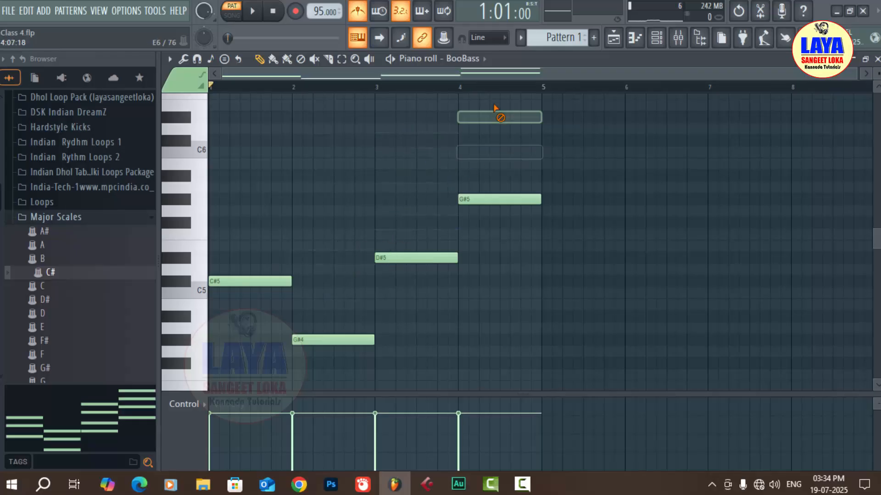
pyautogui.scroll(2, 515, 150)
pyautogui.rightClick(511, 151)
pyautogui.scroll(1, 516, 103)
# Play the pattern to hear the single-note BooBass line, then stop playback
pyautogui.press('space')
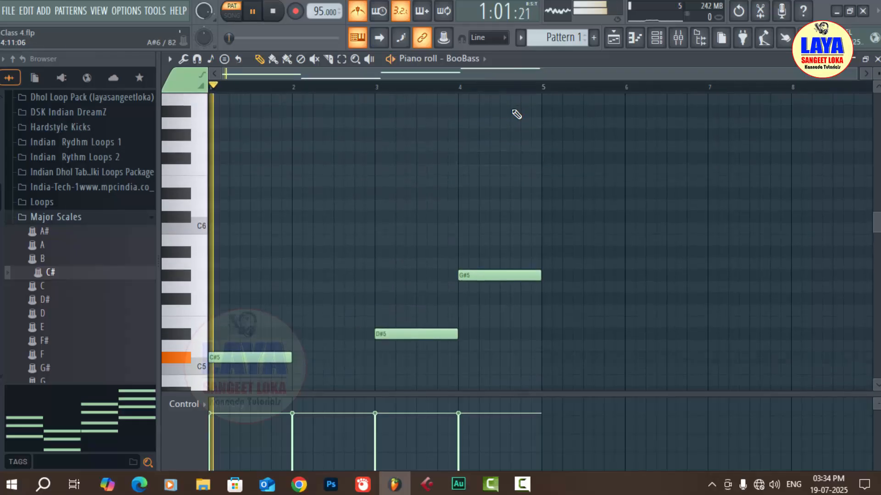
pyautogui.scroll(-1, 510, 128)
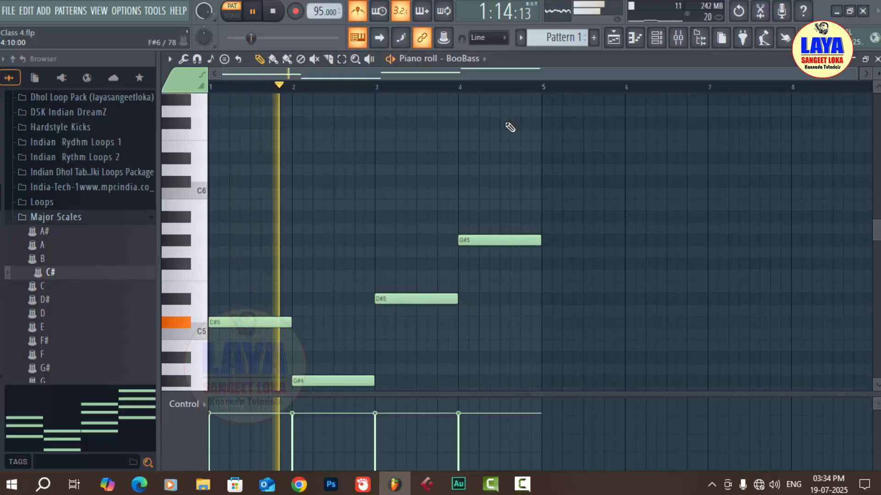
pyautogui.scroll(-2, 510, 128)
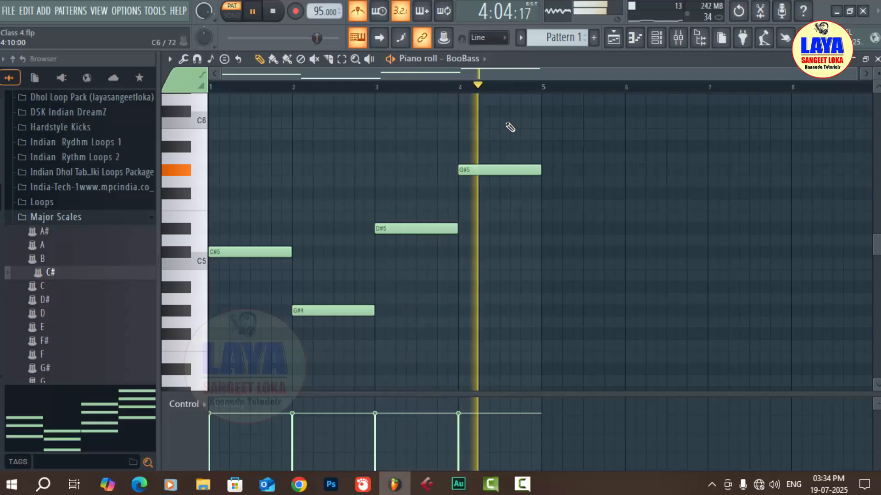
pyautogui.press('space')
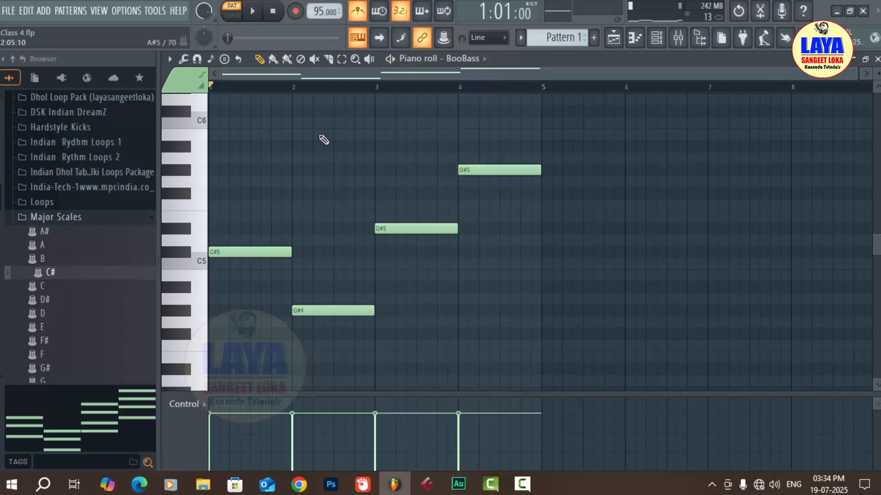
# Lower the BooBass notes in bars 1, 3 and 4 by an octave to C#4, D#4 and G#4
pyautogui.click(341, 58)
pyautogui.moveTo(613, 128); pyautogui.dragTo(420, 235)
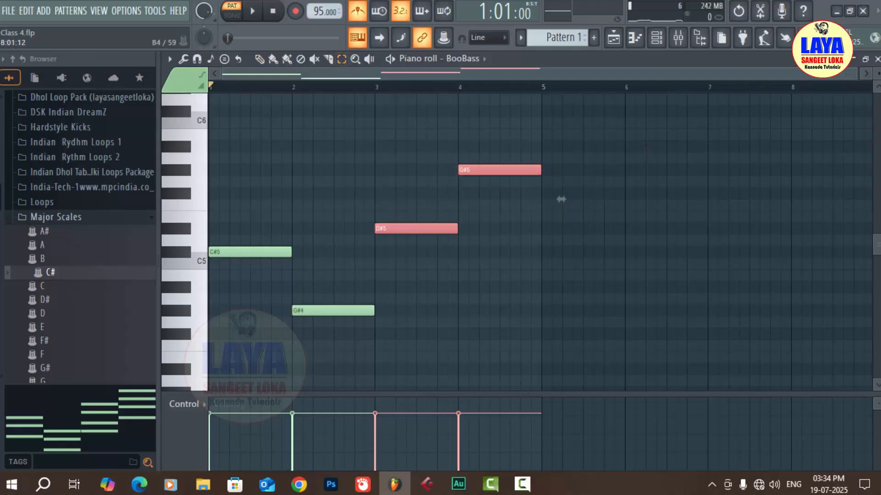
pyautogui.moveTo(561, 199); pyautogui.dragTo(561, 340)
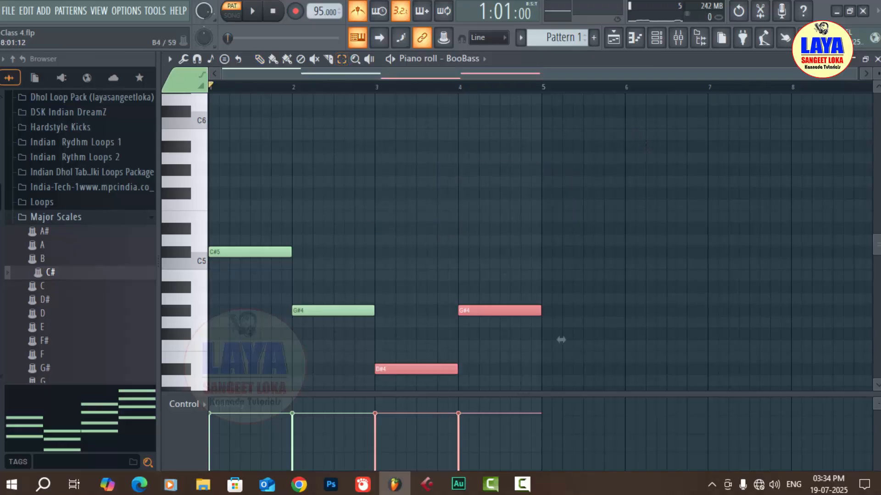
pyautogui.scroll(-6, 796, 272)
pyautogui.scroll(3, 795, 272)
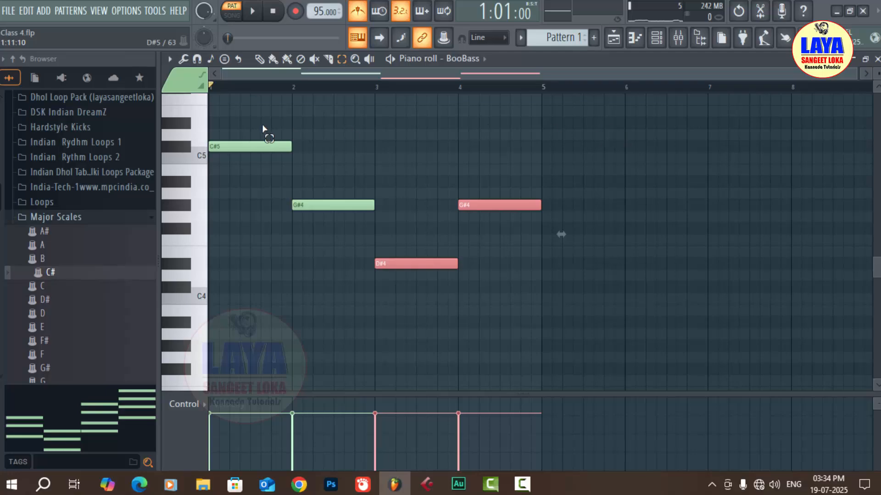
pyautogui.moveTo(263, 129); pyautogui.dragTo(248, 146)
pyautogui.hotkey('ctrl', 'Down')
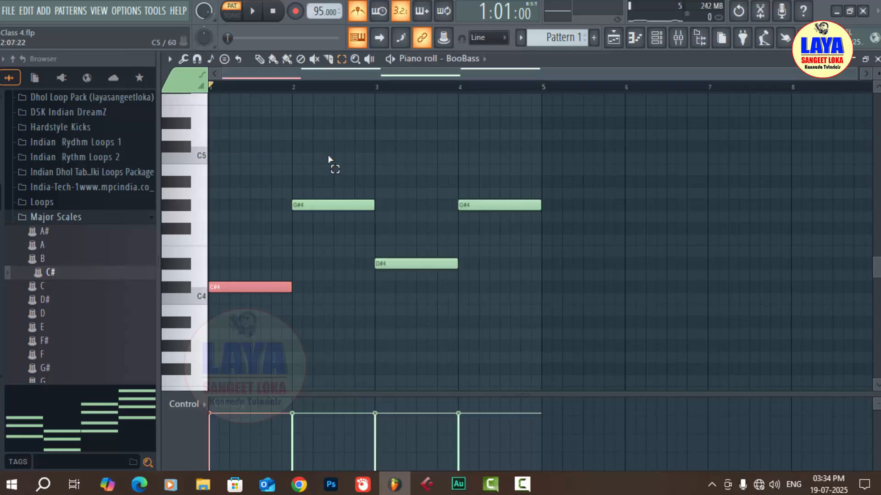
pyautogui.scroll(1, 326, 163)
pyautogui.moveTo(315, 205); pyautogui.dragTo(331, 265)
pyautogui.hotkey('ctrl', 'Down')
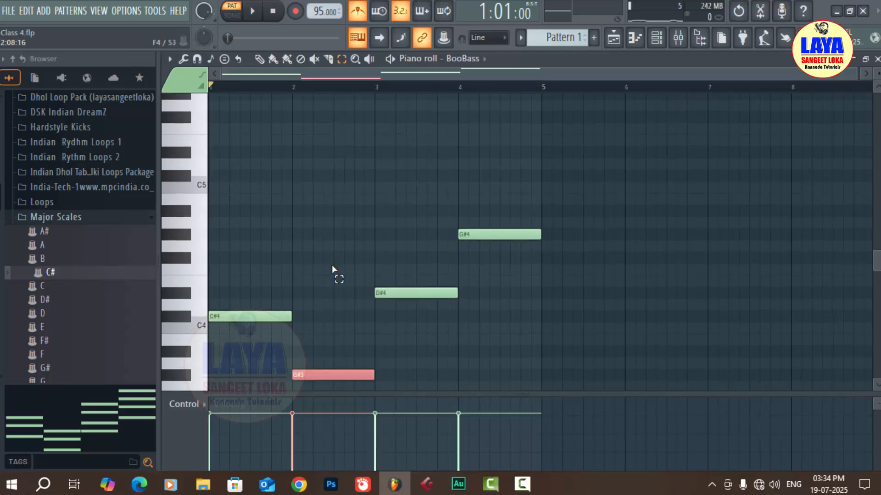
pyautogui.scroll(-4, 332, 266)
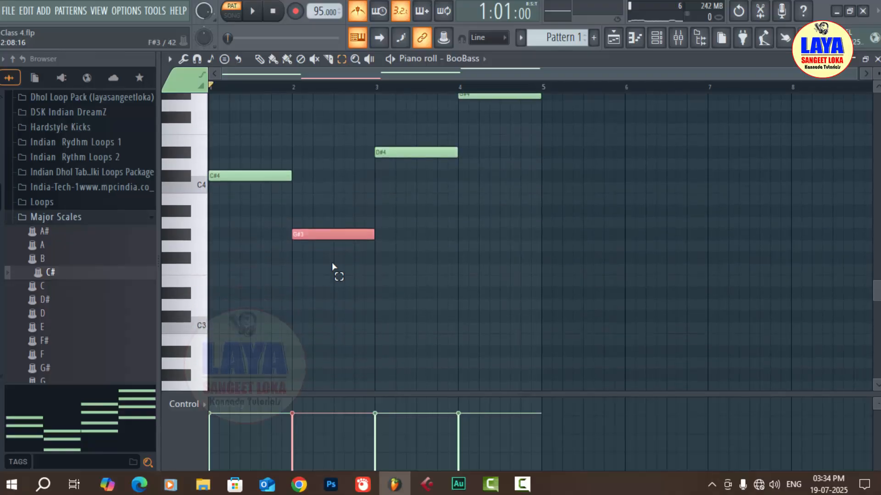
pyautogui.hotkey('ctrl', 'Up')
# Raise the bar 2 BooBass note an octave to G#4 and play the pattern to hear the bass line
pyautogui.scroll(1, 332, 266)
pyautogui.press('space')
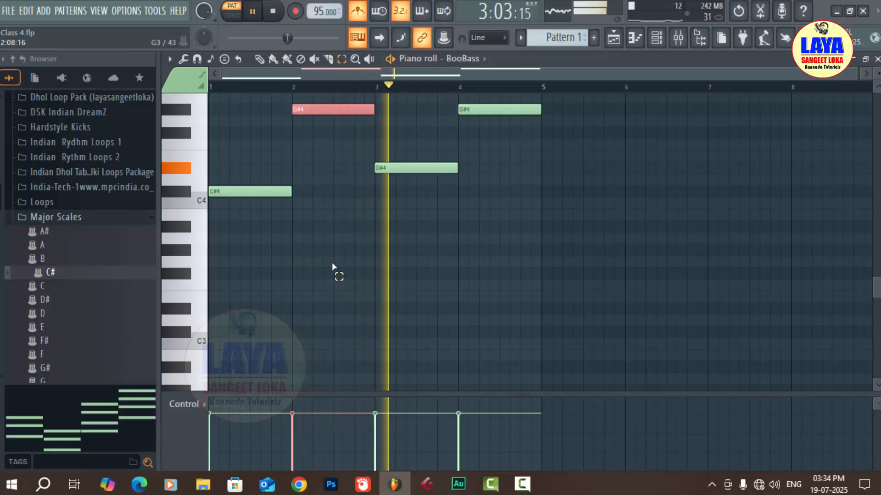
pyautogui.scroll(1, 332, 266)
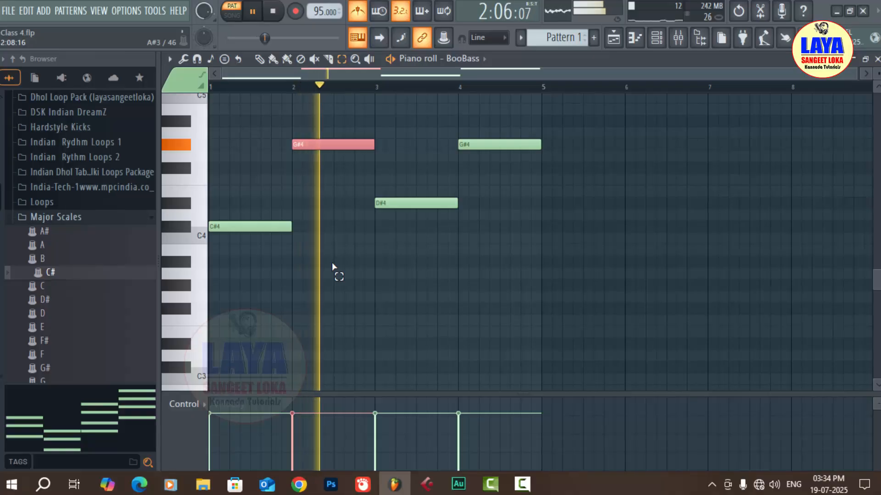
pyautogui.press('space')
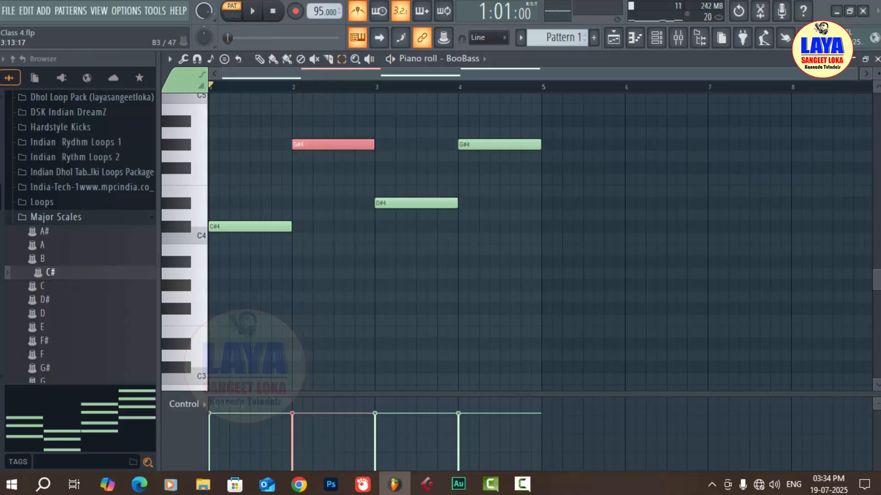
# Copy all the BooBass notes and add a new Sytrus instrument channel to the pattern
pyautogui.hotkey('ctrl', 'a')
pyautogui.click(877, 59)
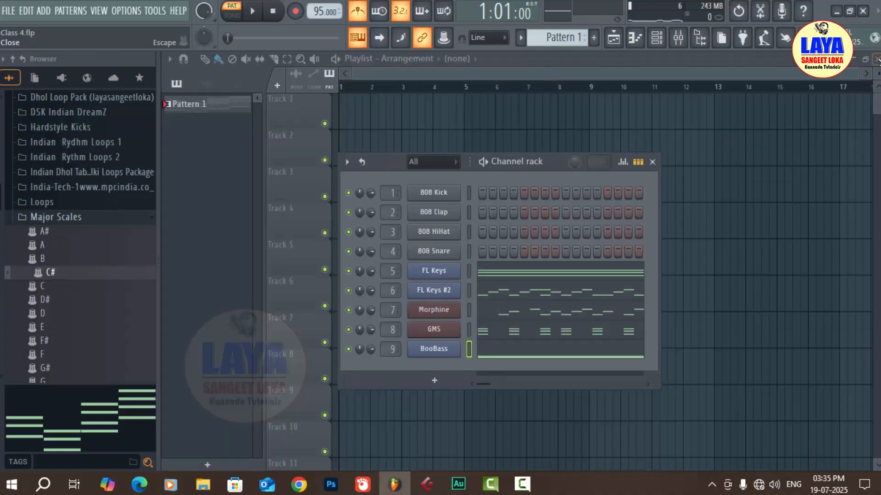
pyautogui.click(436, 381)
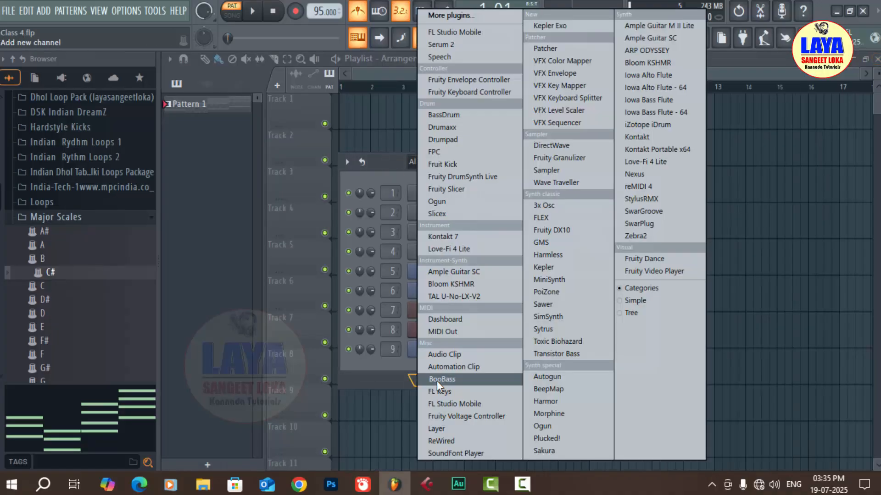
pyautogui.click(549, 332)
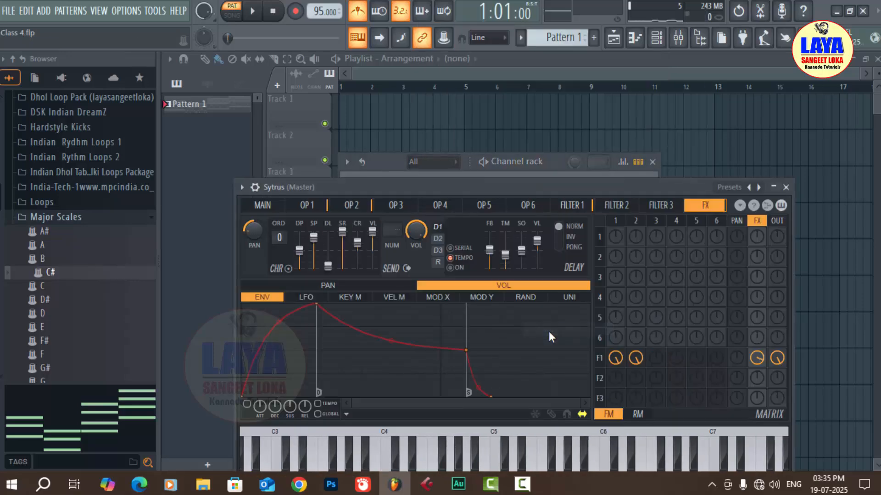
pyautogui.moveTo(573, 188); pyautogui.dragTo(522, 128)
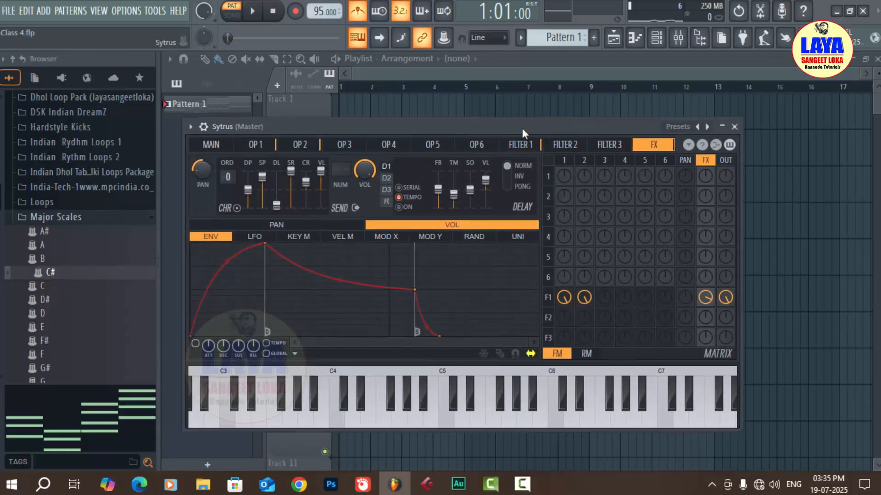
# Load the Amyleigh preset from the Pad category in Sytrus
pyautogui.click(679, 128)
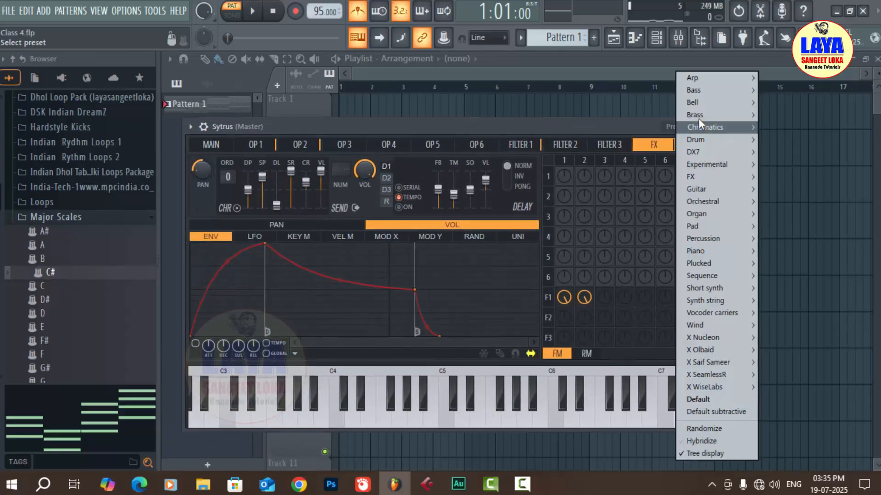
pyautogui.moveTo(701, 224)
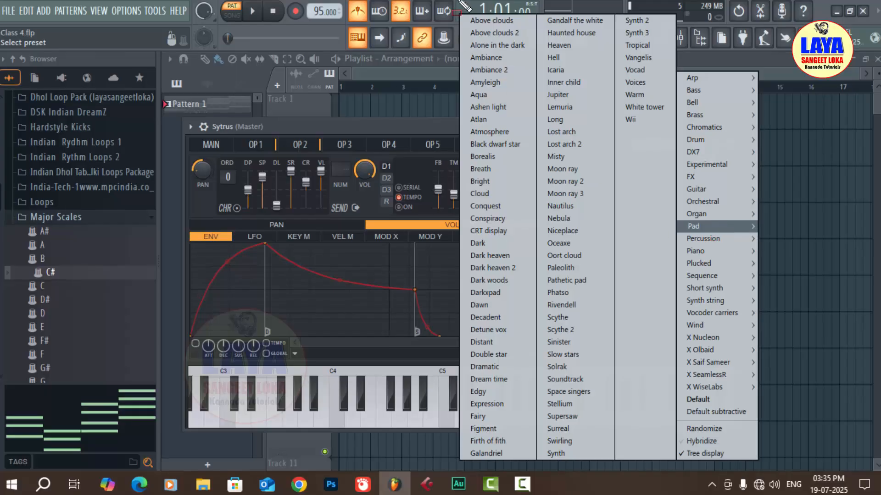
pyautogui.moveTo(455, 5)
pyautogui.mouseDown()
pyautogui.moveTo(527, 285)
pyautogui.moveTo(634, 493)
pyautogui.moveTo(651, 493)
pyautogui.mouseUp()
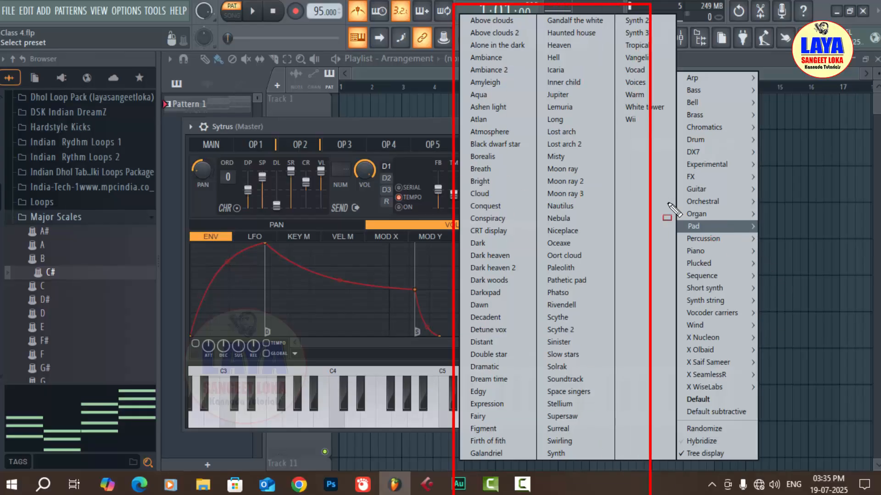
pyautogui.moveTo(667, 208)
pyautogui.mouseDown()
pyautogui.moveTo(732, 241)
pyautogui.moveTo(763, 237)
pyautogui.mouseUp()
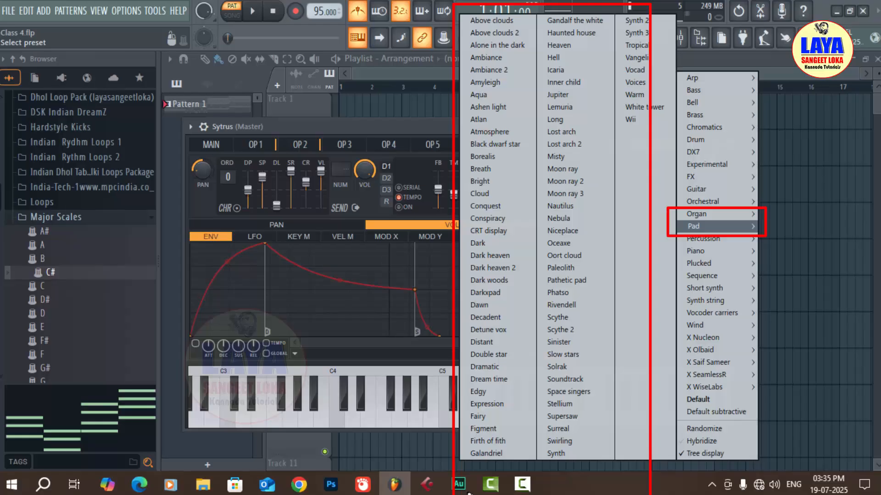
pyautogui.press('Escape')
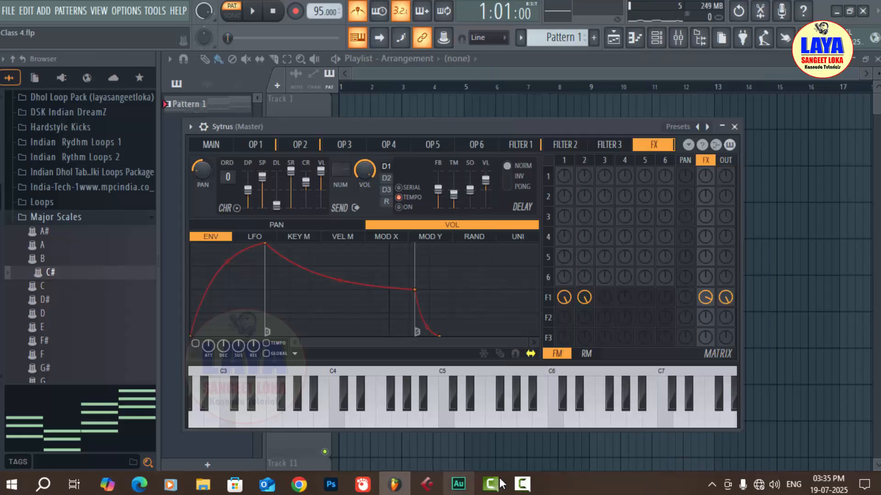
pyautogui.click(683, 129)
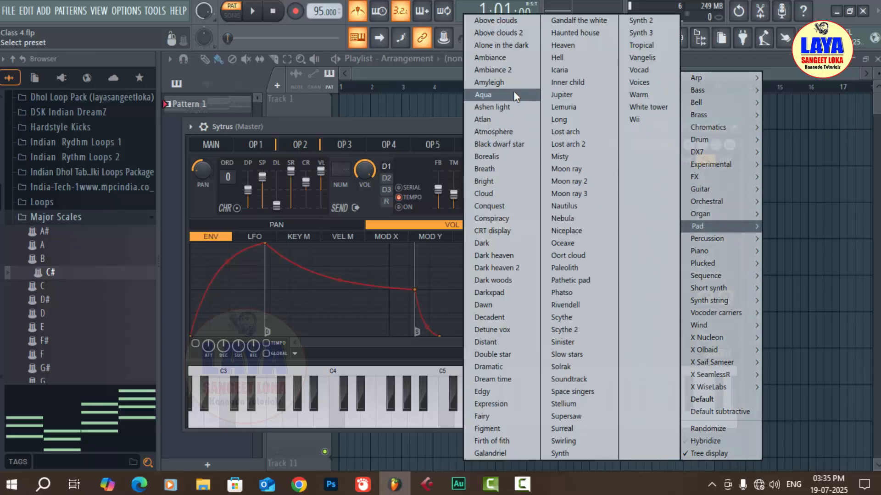
pyautogui.click(490, 83)
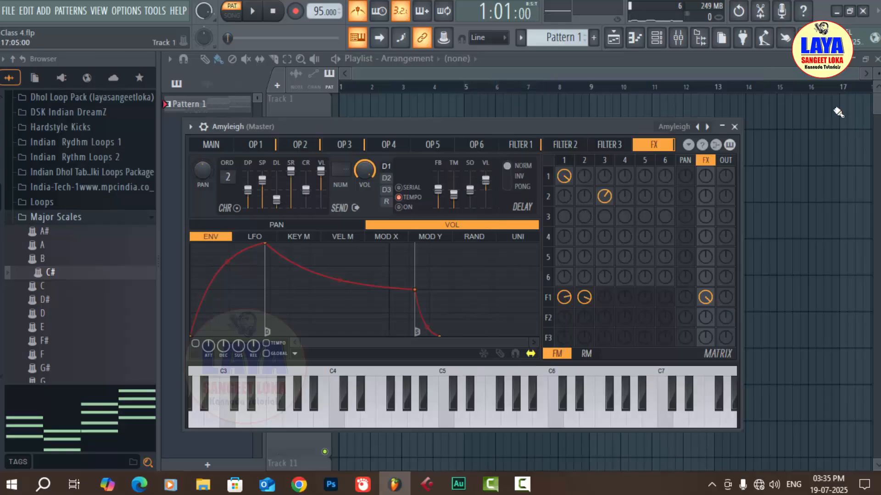
# Route the Amyleigh channel to mixer track 10 and paste the copied BooBass notes into it
pyautogui.click(734, 127)
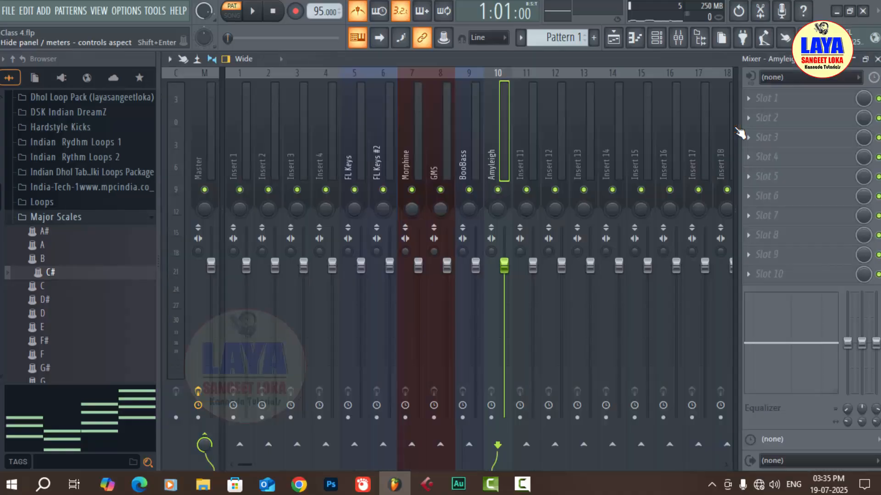
pyautogui.click(877, 59)
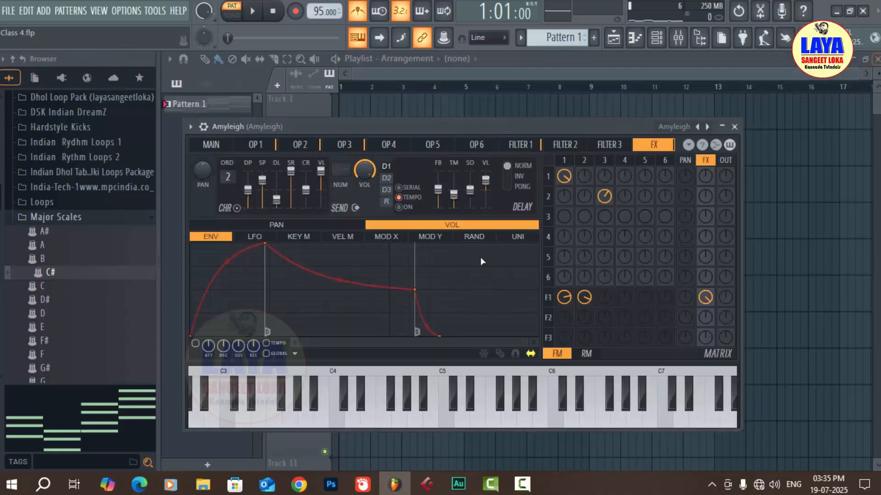
pyautogui.click(734, 127)
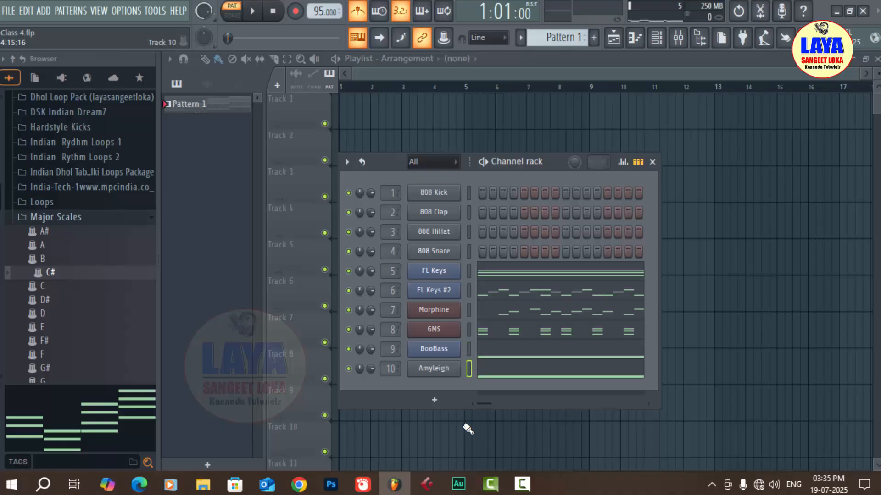
# Play the pattern with the Amyleigh pad, then replay it while viewing the Amyleigh notes in the piano roll
pyautogui.press('space')
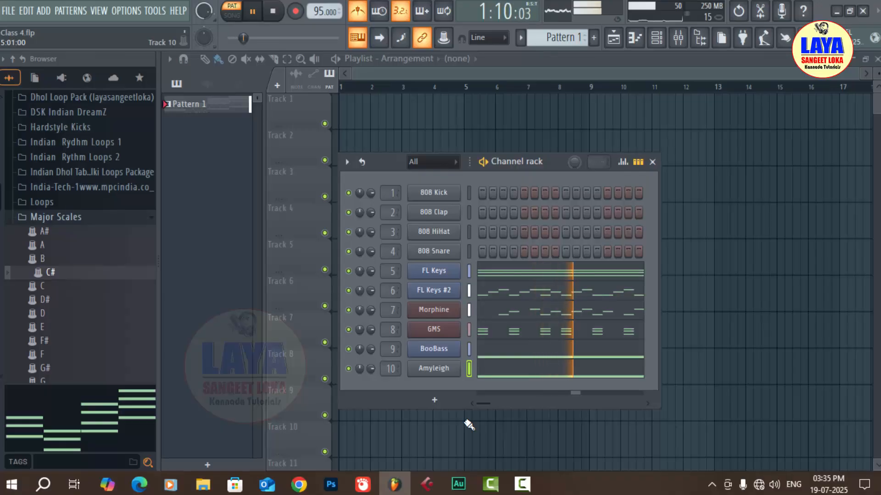
pyautogui.press('space')
pyautogui.click(507, 376)
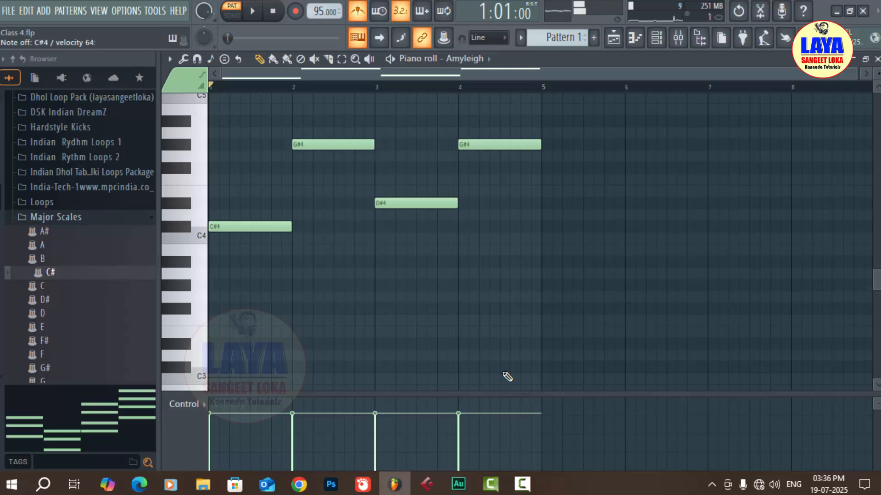
pyautogui.press('space')
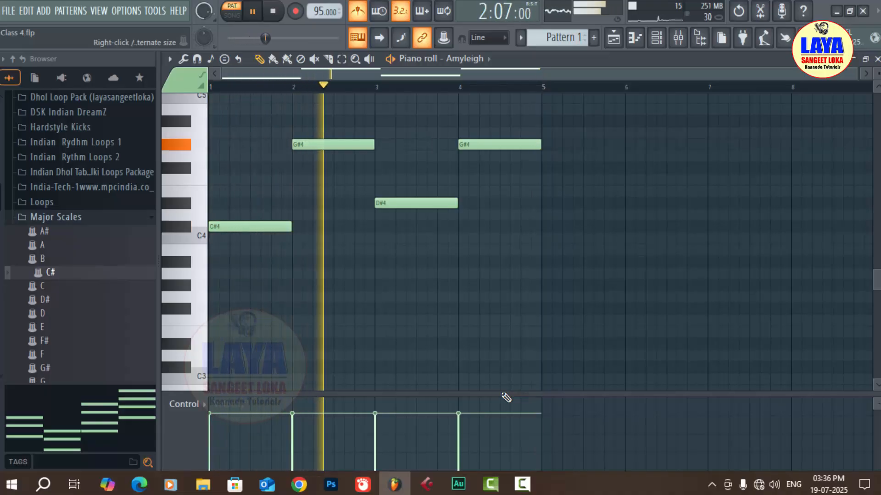
pyautogui.press('space')
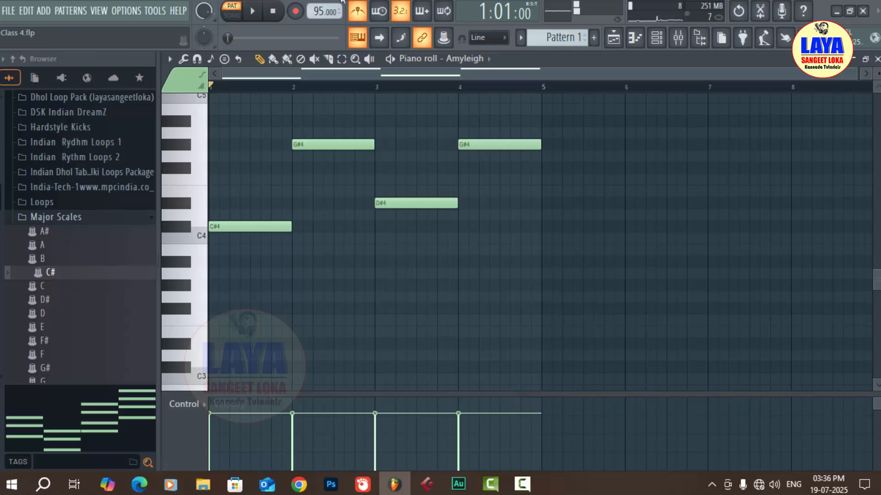
pyautogui.press('F7')
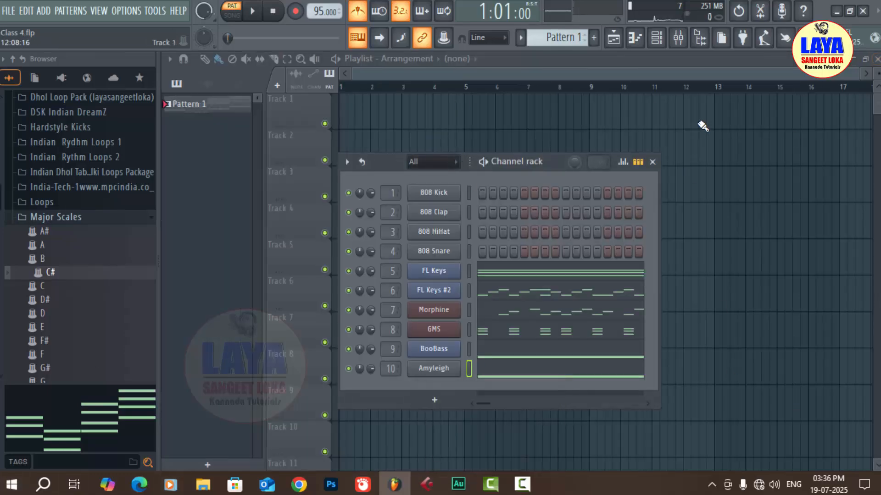
# Split Pattern 1 by channel into separate patterns for each instrument
pyautogui.click(653, 163)
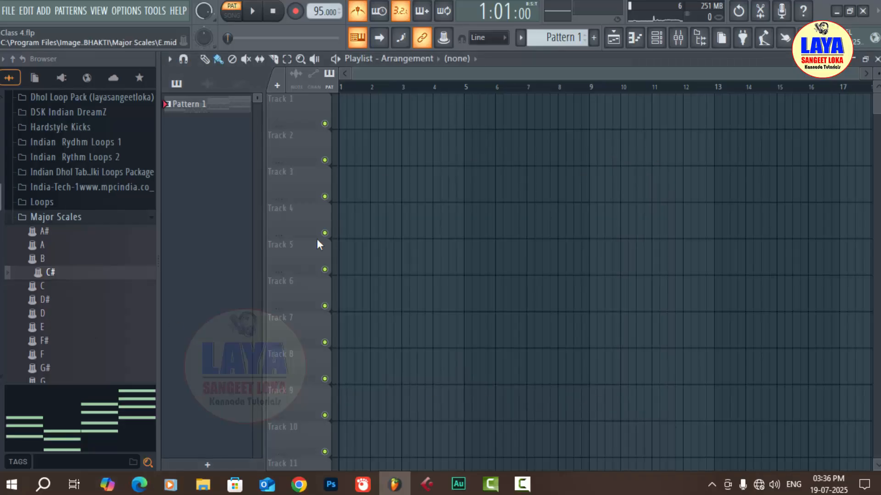
pyautogui.click(658, 39)
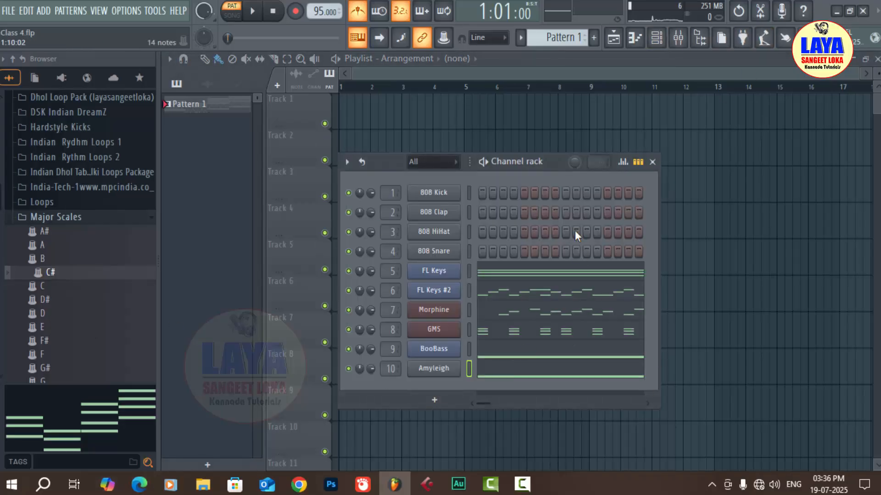
pyautogui.click(652, 162)
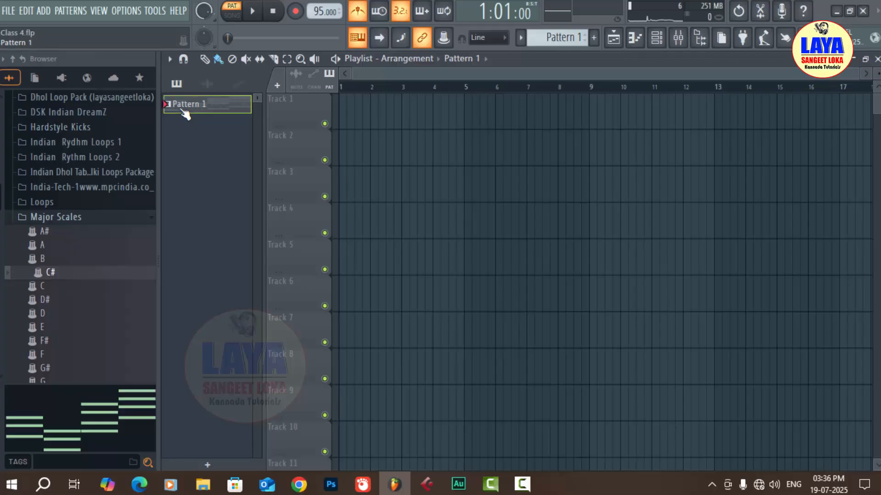
pyautogui.rightClick(183, 110)
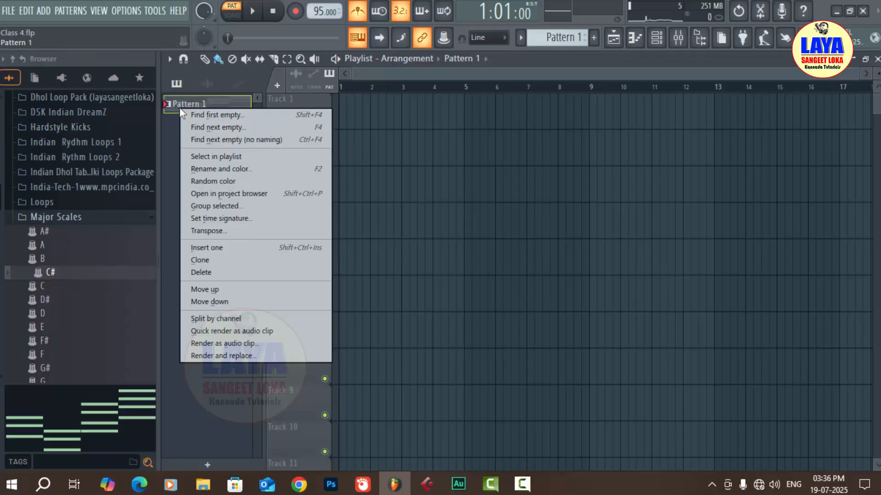
pyautogui.click(213, 318)
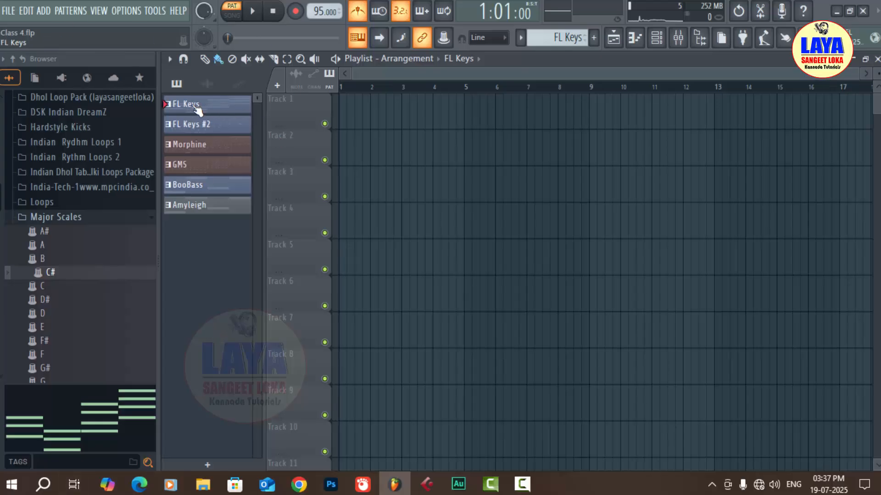
# Place the FL Keys, FL Keys #2, Morphine, BooBass and Amyleigh patterns at bar 1 on playlist tracks 1 to 5
pyautogui.moveTo(197, 110); pyautogui.dragTo(414, 103)
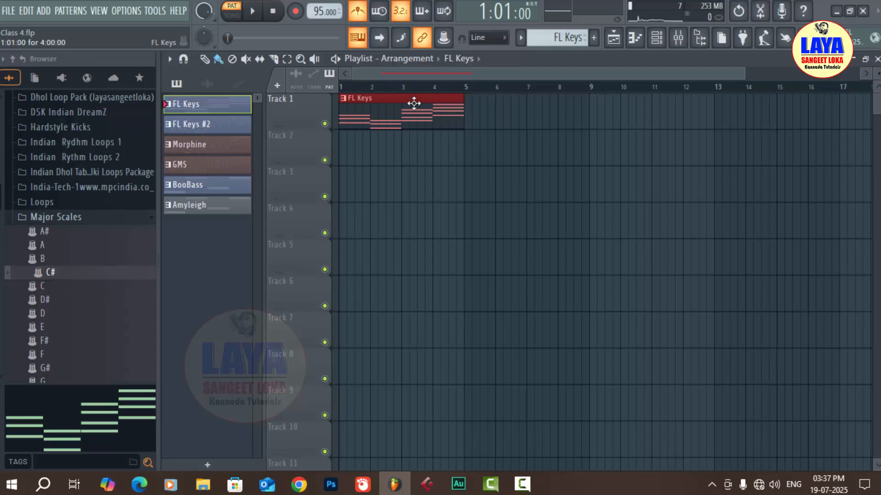
pyautogui.moveTo(180, 131); pyautogui.dragTo(343, 147)
pyautogui.moveTo(183, 152); pyautogui.dragTo(340, 194)
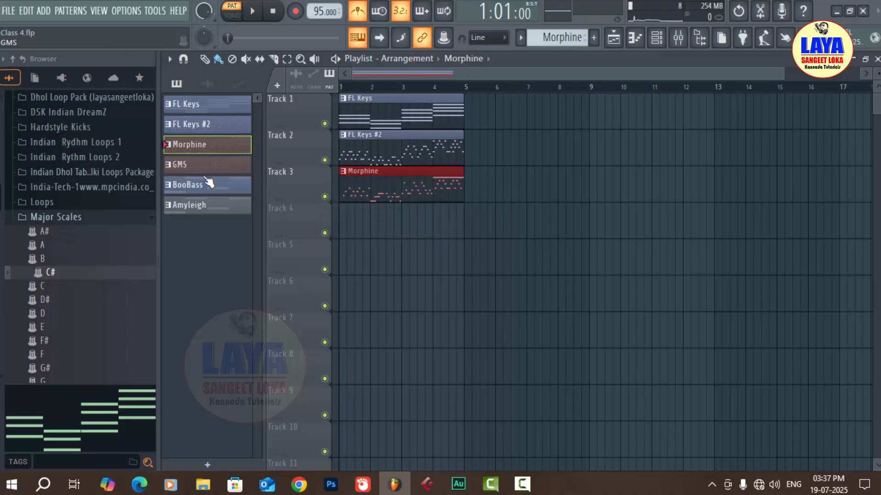
pyautogui.moveTo(180, 188); pyautogui.dragTo(340, 226)
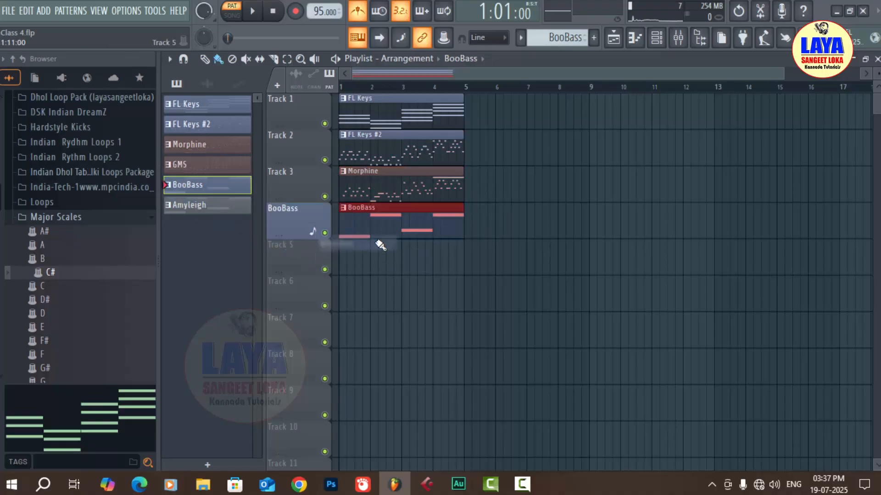
pyautogui.moveTo(196, 208); pyautogui.dragTo(337, 270)
pyautogui.doubleClick(280, 97)
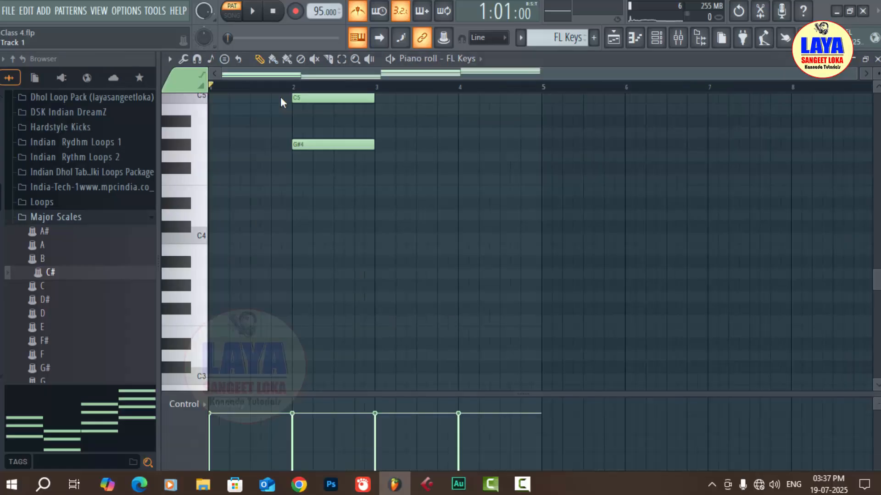
pyautogui.click(876, 58)
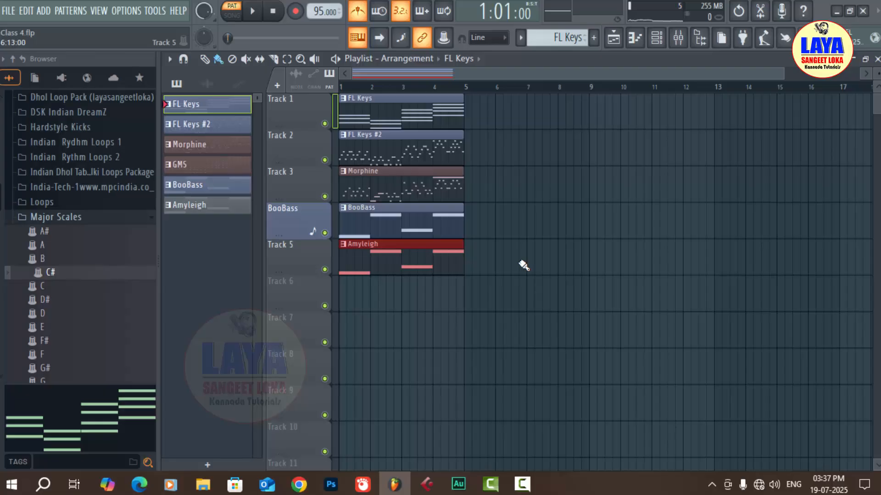
# Undo the playlist clip placements and the split by channel
pyautogui.hotkey('ctrl', 'z')
pyautogui.hotkey('ctrl', 'z')
pyautogui.hotkey('ctrl', 'z')
pyautogui.hotkey('ctrl', 'z')
pyautogui.hotkey('ctrl', 'z')
pyautogui.hotkey('ctrl', 'z')
pyautogui.hotkey('ctrl', 'z')
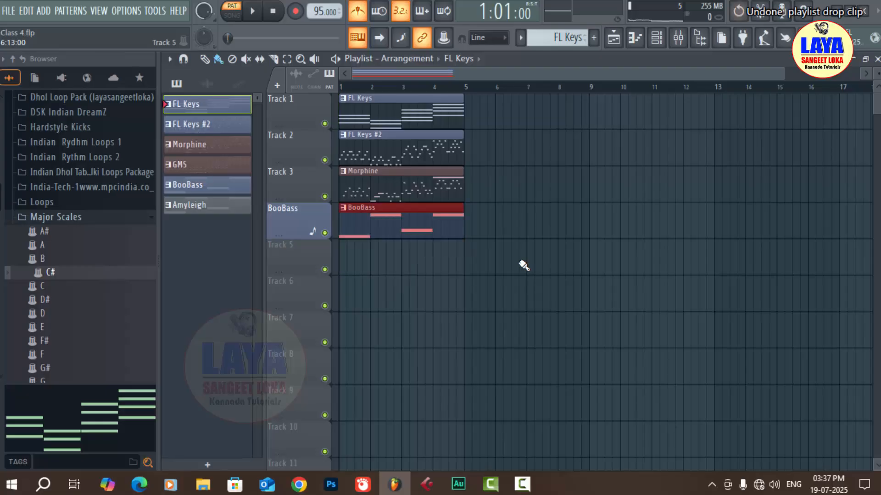
pyautogui.hotkey('ctrl', 'z')
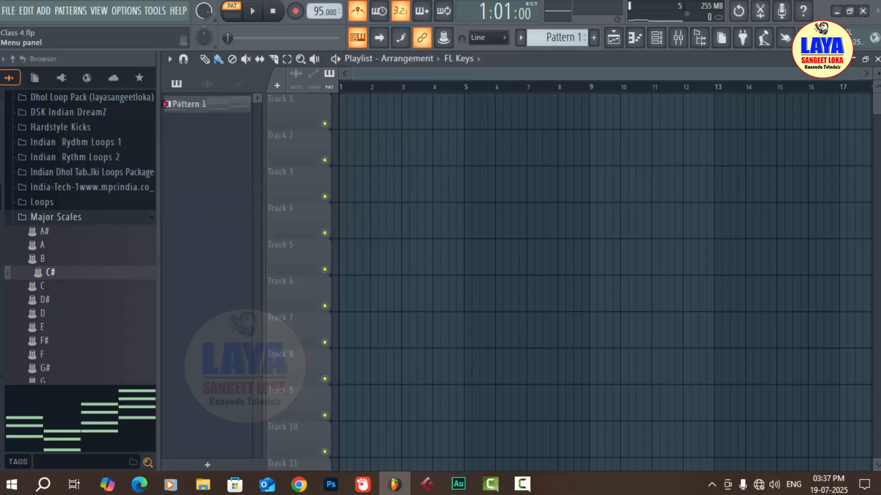
pyautogui.click(678, 38)
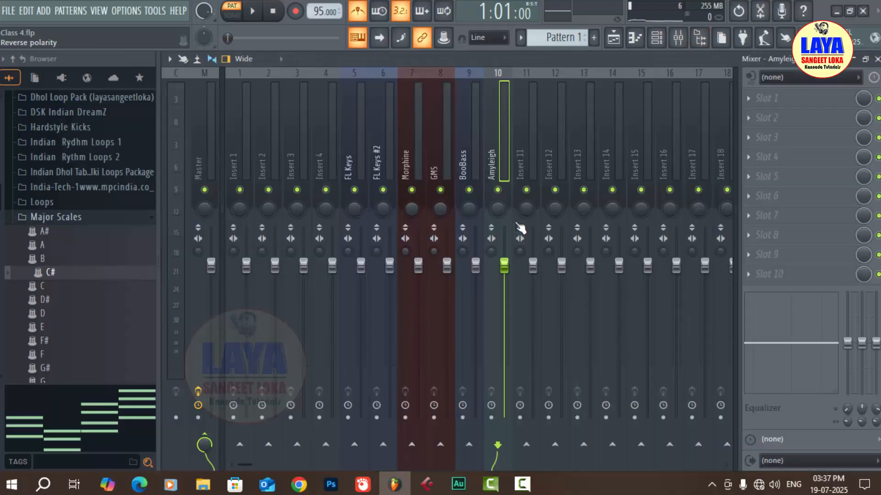
pyautogui.click(877, 59)
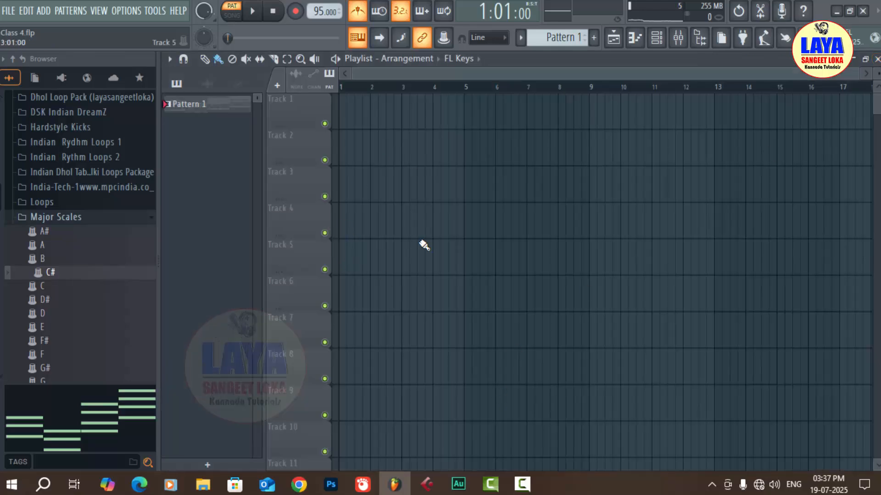
# Place Pattern 1 at bar 1 on playlist track 1 and split the pattern by channel
pyautogui.click(347, 107)
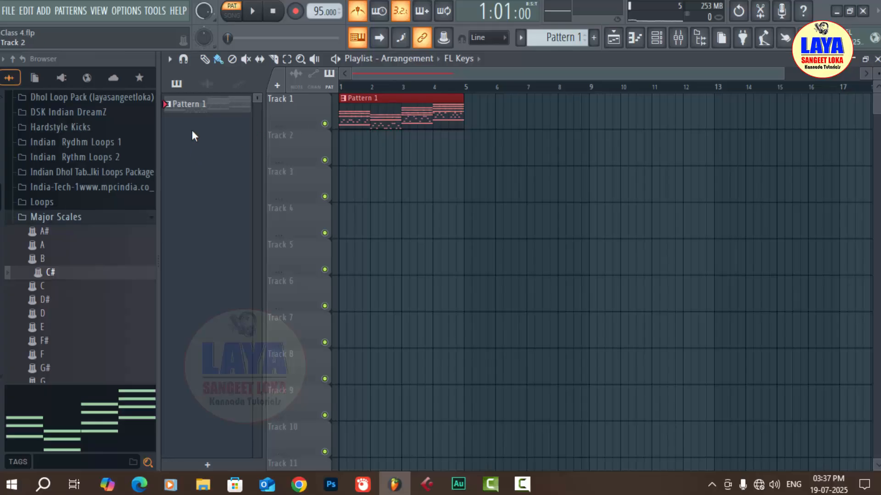
pyautogui.rightClick(194, 111)
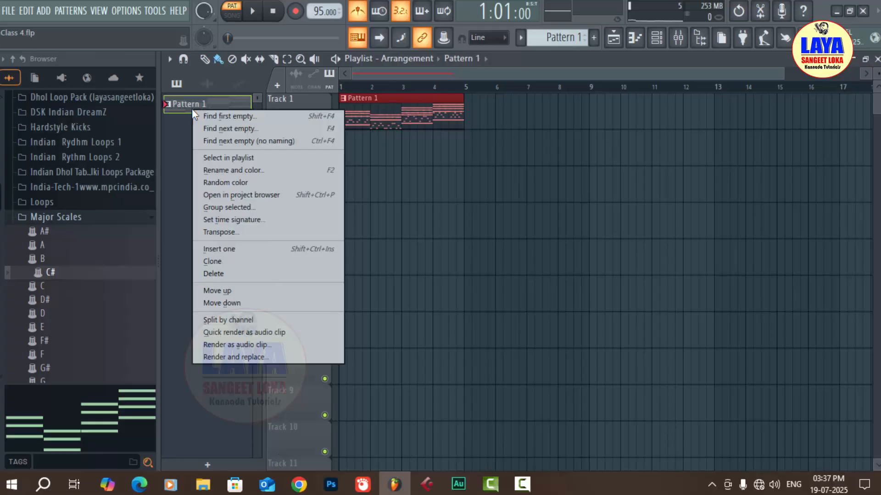
pyautogui.click(243, 320)
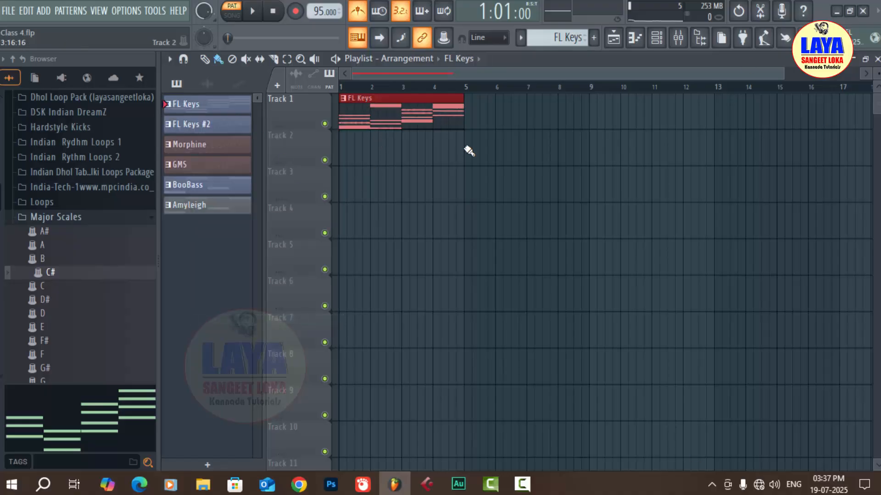
# Move the stacked instrument clips off track 1 and delete them one by one until the playlist is empty
pyautogui.moveTo(398, 99); pyautogui.dragTo(383, 289)
pyautogui.rightClick(400, 296)
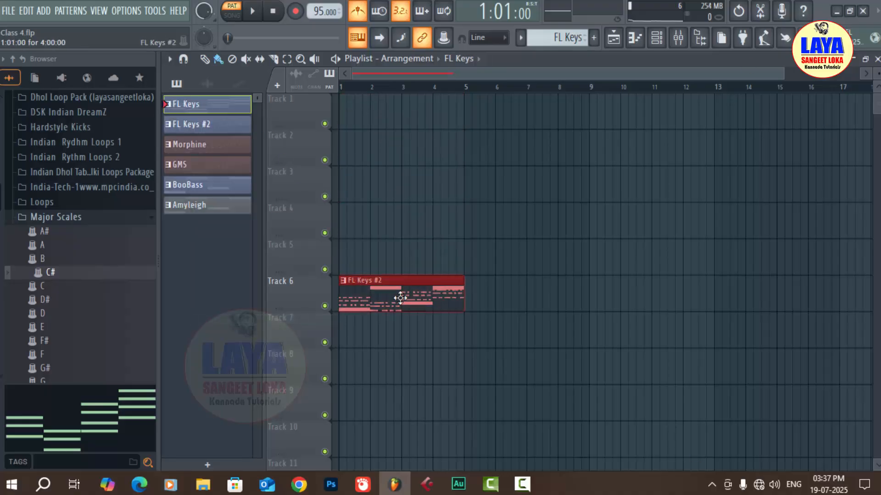
pyautogui.rightClick(410, 299)
pyautogui.rightClick(408, 298)
pyautogui.rightClick(403, 296)
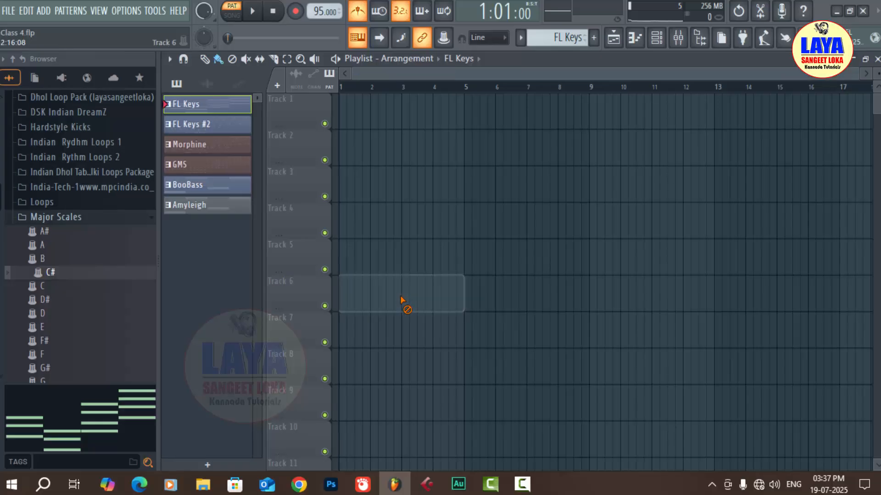
pyautogui.rightClick(403, 296)
# Place the FL Keys, FL Keys #2, Morphine, GMS, BooBass and Amyleigh patterns at bar 1 on playlist tracks 1 to 6
pyautogui.moveTo(215, 104); pyautogui.dragTo(383, 115)
pyautogui.moveTo(188, 130); pyautogui.dragTo(328, 138)
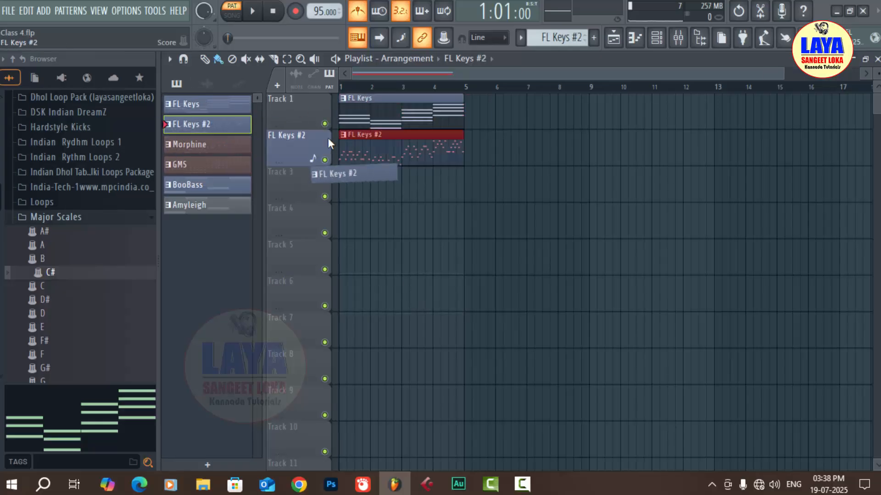
pyautogui.moveTo(179, 153); pyautogui.dragTo(328, 188)
pyautogui.moveTo(213, 193); pyautogui.dragTo(349, 260)
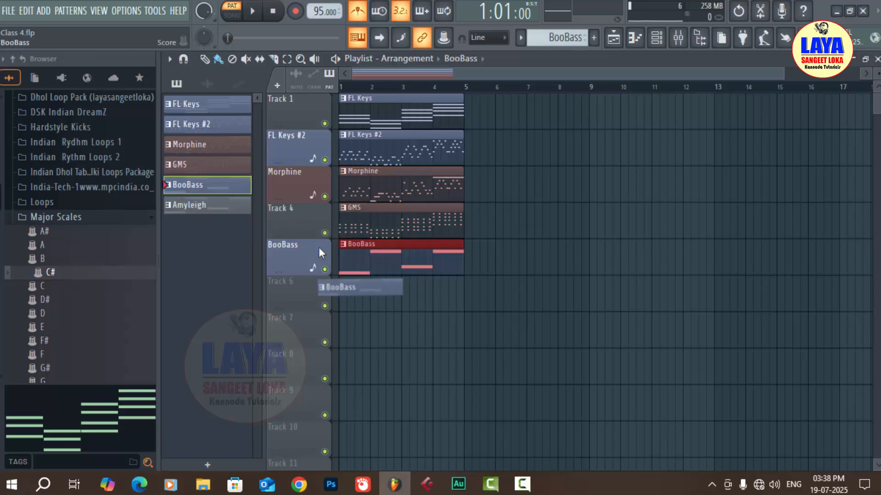
pyautogui.moveTo(174, 206); pyautogui.dragTo(331, 297)
# Switch to song mode and play through the six instrument clips in the playlist
pyautogui.press('space')
pyautogui.press('l')
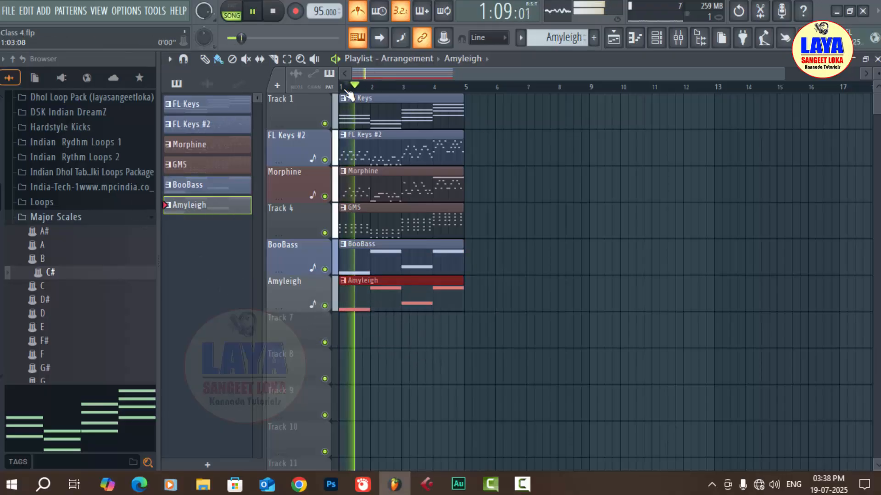
pyautogui.keyDown('ctrl'); pyautogui.scroll(1, 348, 96); pyautogui.keyUp('ctrl')
pyautogui.keyDown('ctrl'); pyautogui.scroll(2, 349, 96); pyautogui.keyUp('ctrl')
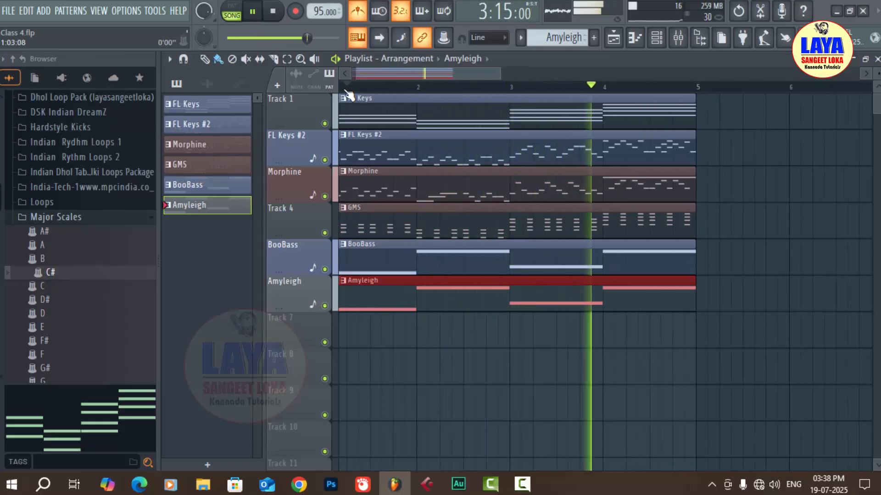
pyautogui.press('space')
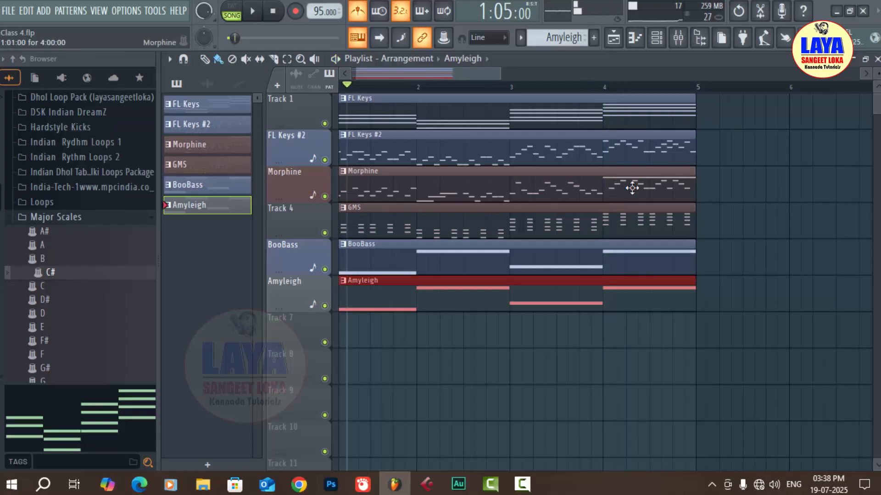
# Open the Morphine clip in the piano roll and delete the long F#6 note spanning bar 4
pyautogui.doubleClick(634, 171)
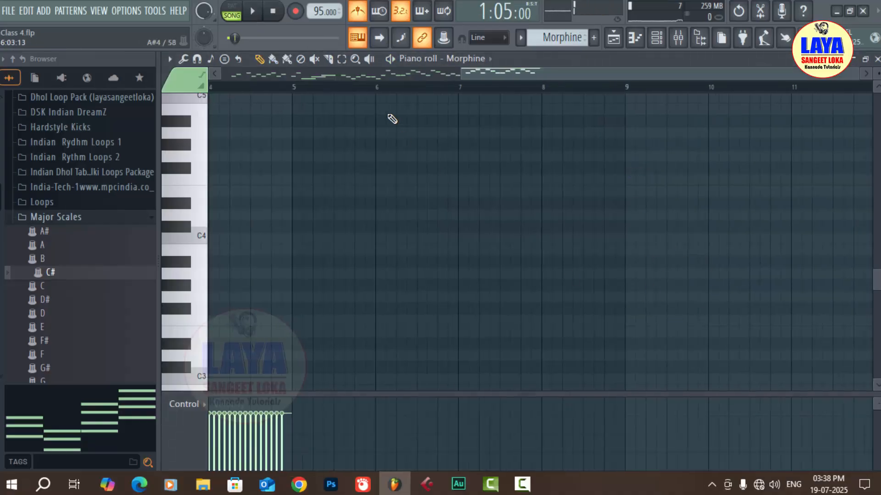
pyautogui.scroll(-1, 360, 262)
pyautogui.scroll(12, 360, 262)
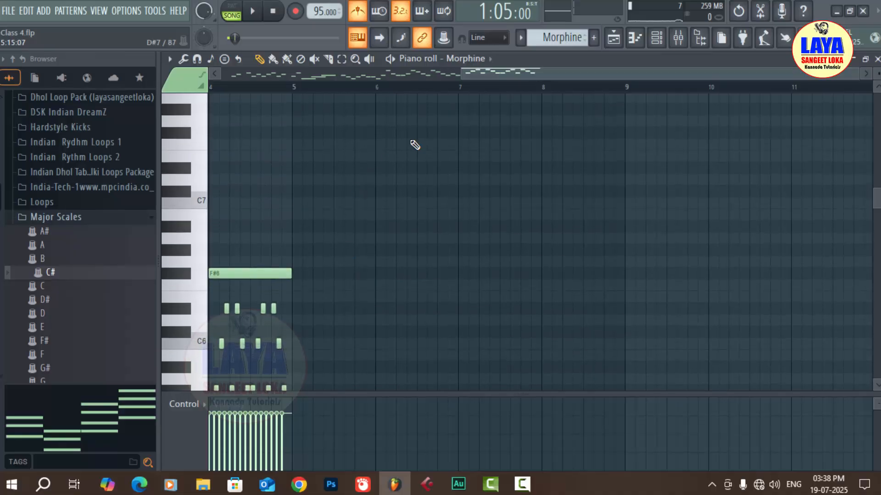
pyautogui.moveTo(564, 78); pyautogui.dragTo(397, 73)
pyautogui.scroll(5, 389, 87)
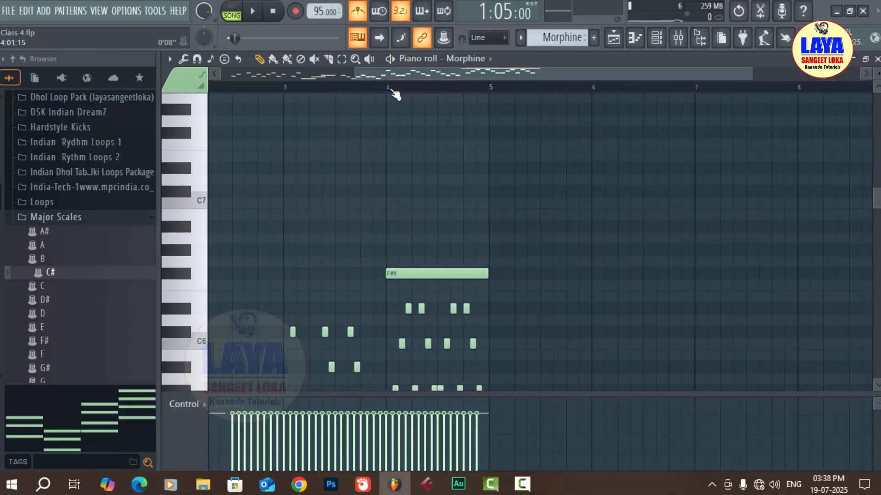
pyautogui.scroll(-3, 459, 220)
pyautogui.rightClick(442, 168)
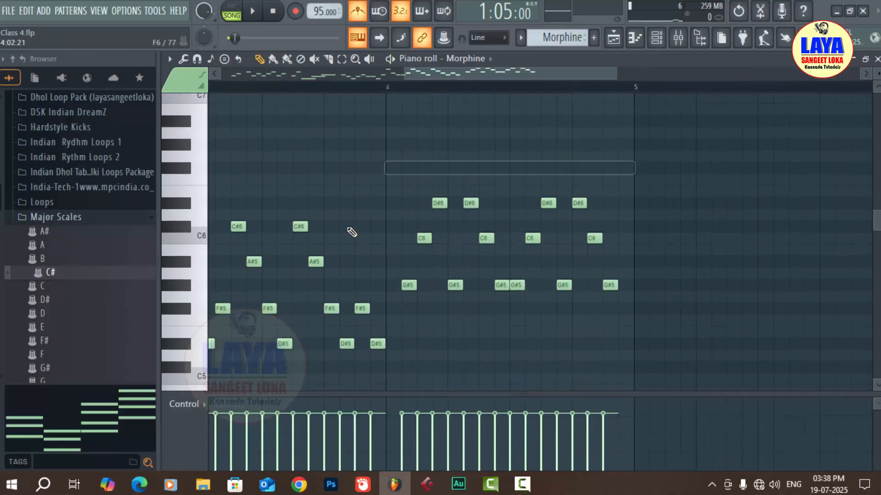
# Play the song to check the Morphine edit, and add a short F#6 note at the start of bar 4
pyautogui.press('space')
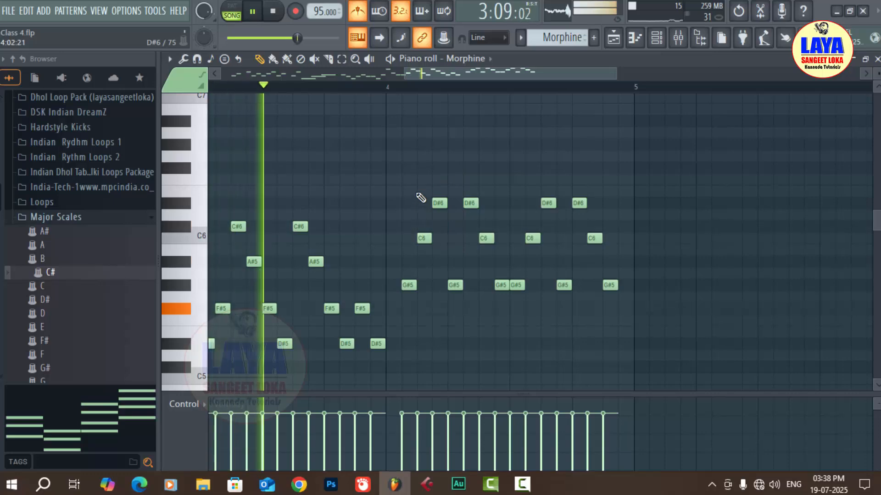
pyautogui.press('space')
pyautogui.click(411, 168)
pyautogui.rightClick(401, 168)
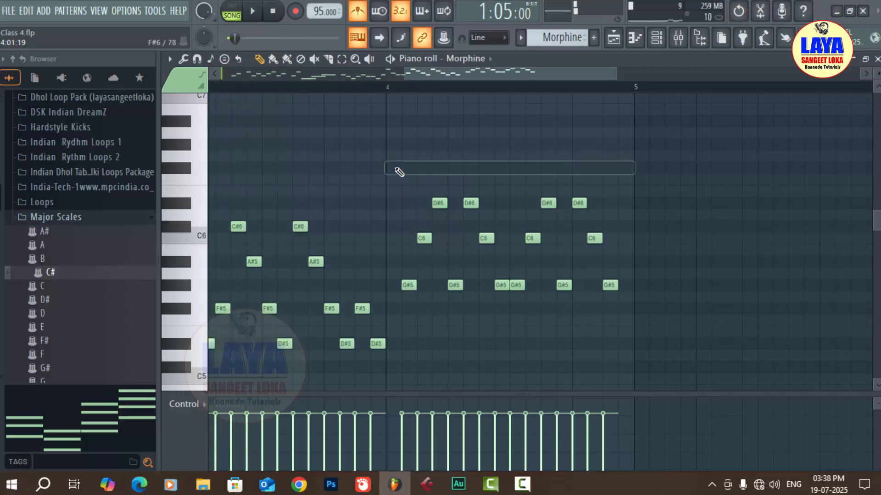
pyautogui.click(390, 168)
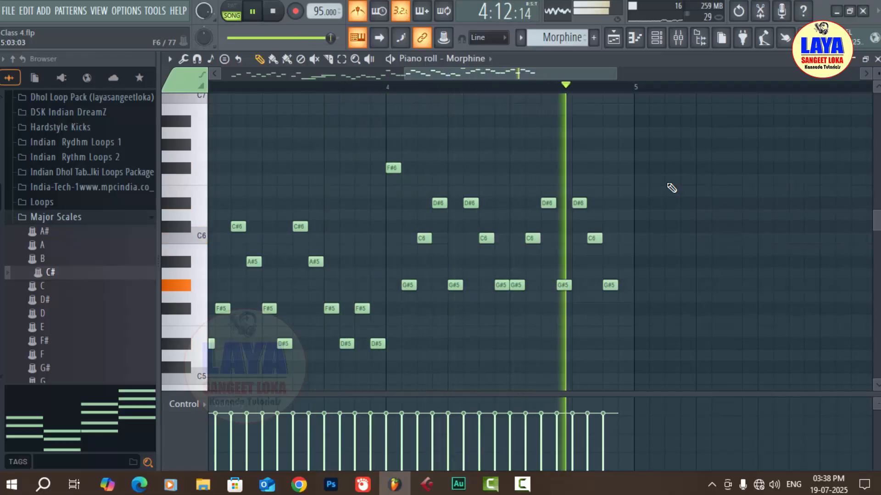
# Add a short F#6 note on the last step of bar 4, replay the song and return to the playlist
pyautogui.press('space')
pyautogui.click(633, 169)
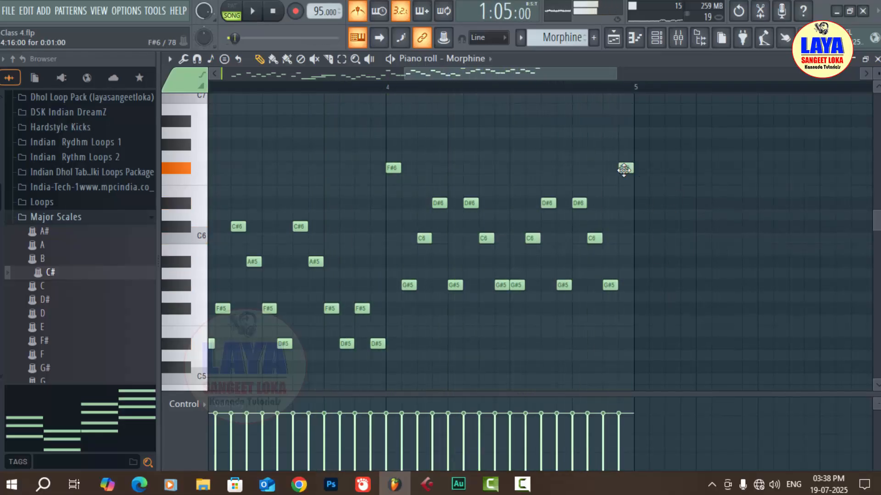
pyautogui.press('space')
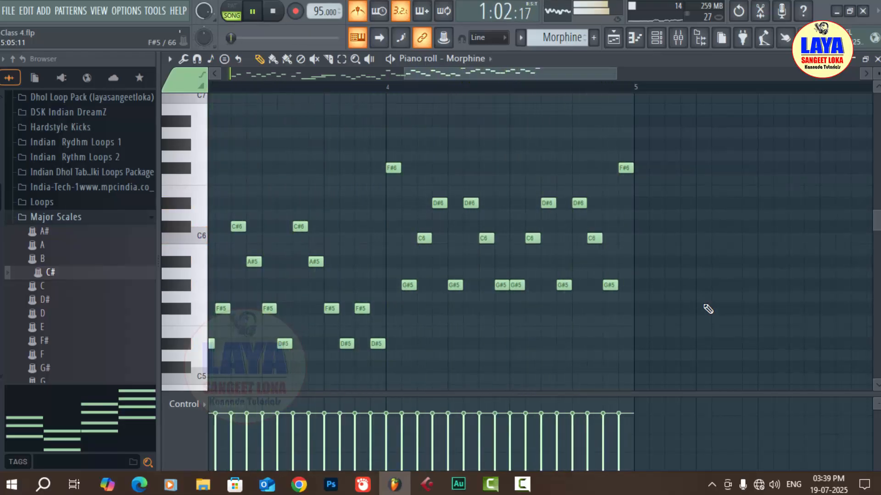
pyautogui.press('space')
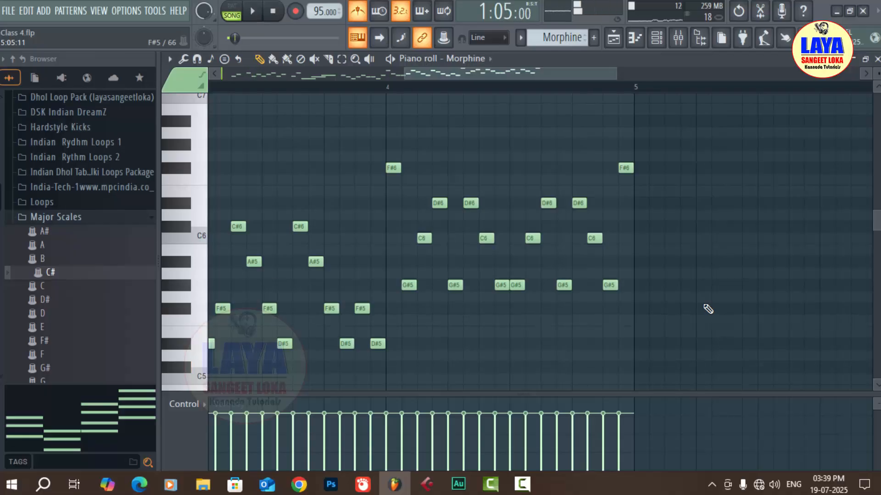
pyautogui.click(876, 58)
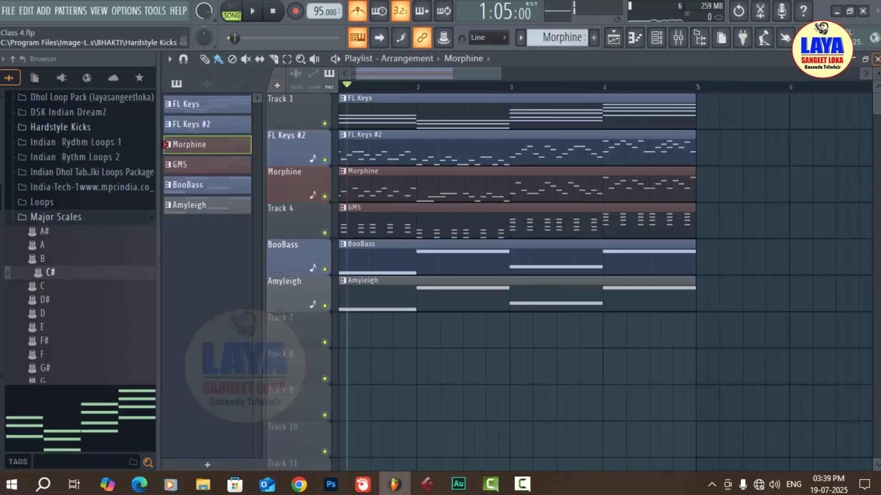
# Play the song with the mixer open to check the instrument track levels
pyautogui.click(678, 38)
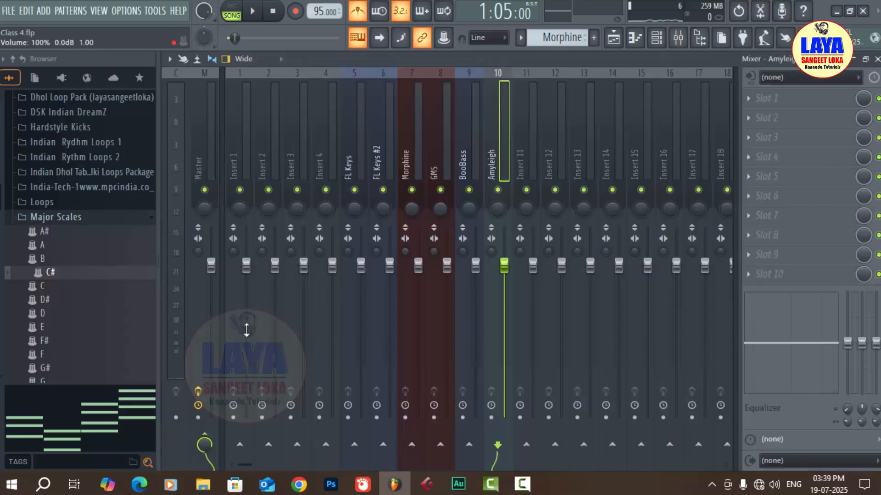
pyautogui.press('space')
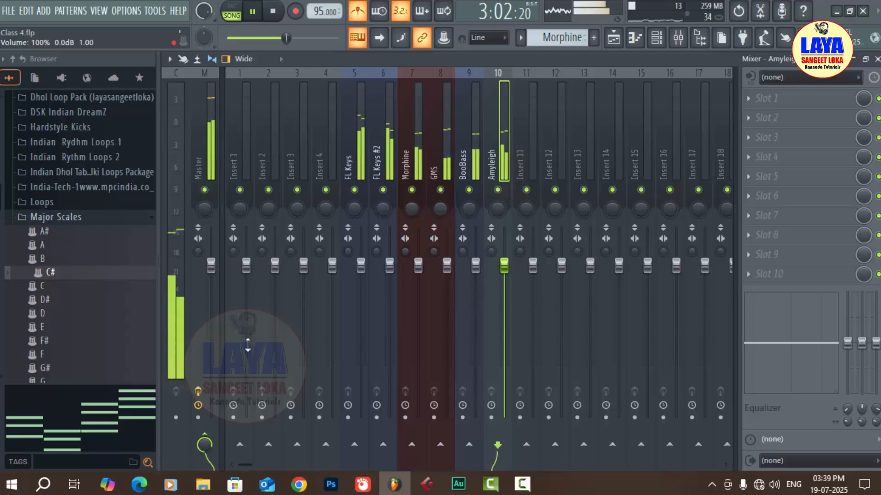
pyautogui.press('space')
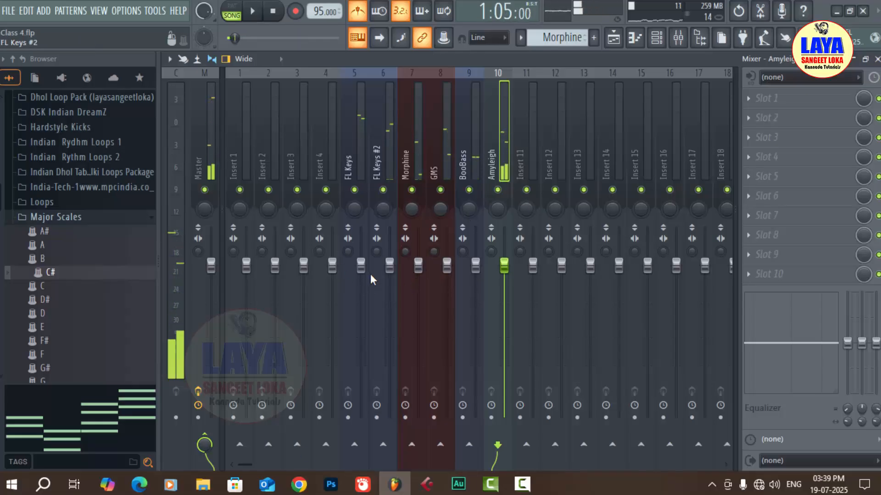
# Lower the FL Keys mixer level in stages to about 42% (-15.1 dB), replaying the song after each change
pyautogui.click(362, 276)
pyautogui.moveTo(361, 265); pyautogui.dragTo(360, 285)
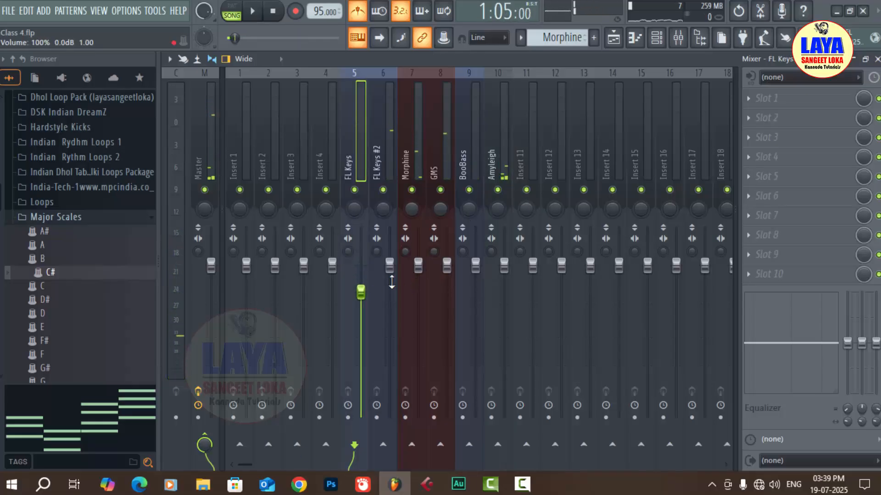
pyautogui.press('space')
pyautogui.press('space')
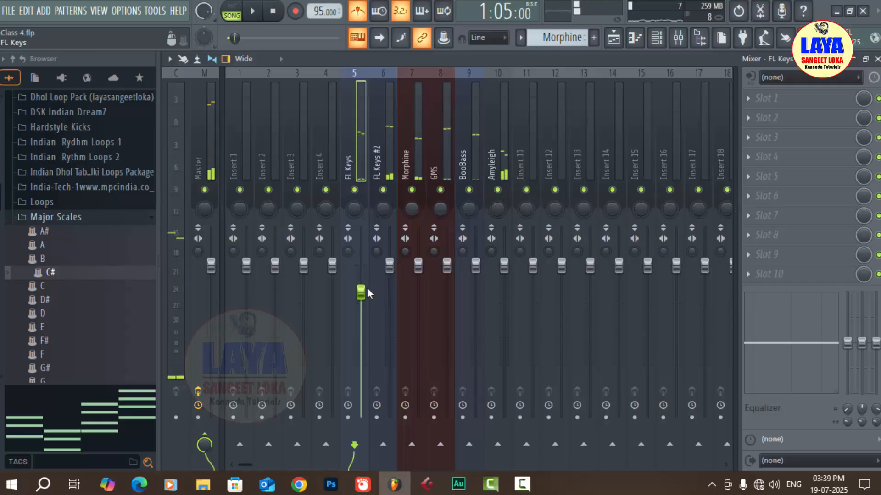
pyautogui.moveTo(362, 291); pyautogui.dragTo(364, 354)
pyautogui.press('space')
pyautogui.press('space')
pyautogui.press('space')
pyautogui.press('space')
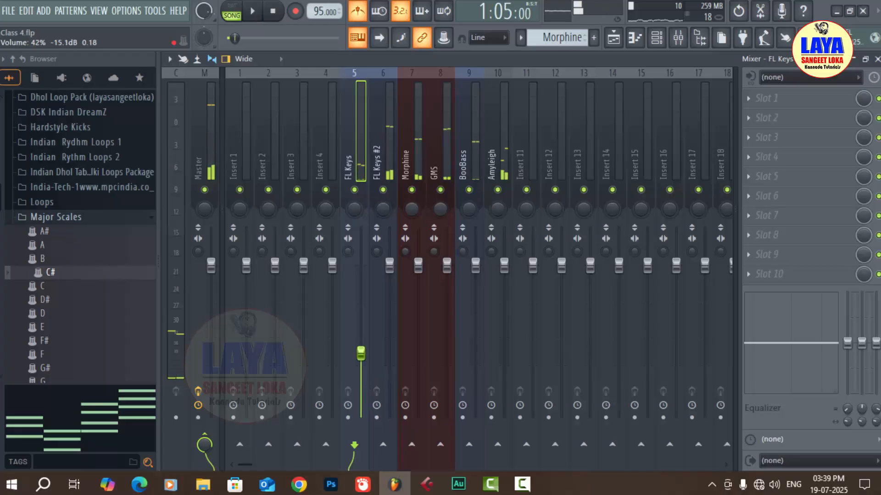
pyautogui.press('space')
pyautogui.press('space')
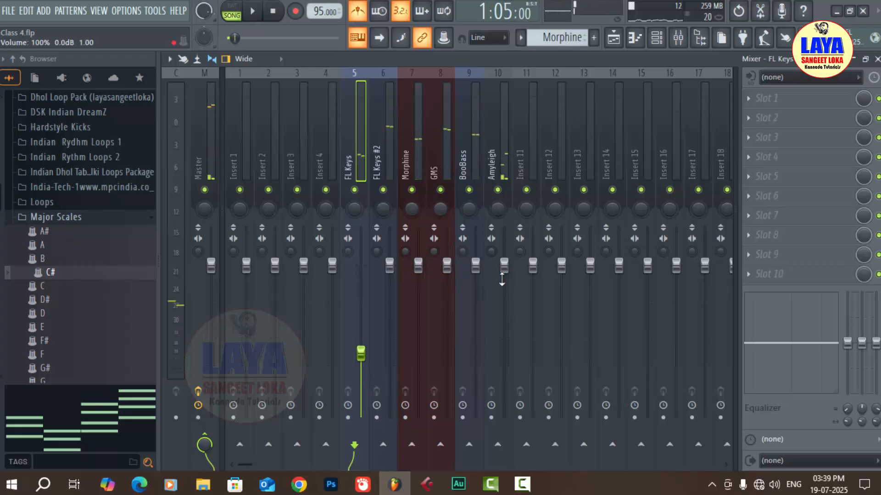
# Lower the mixer levels of BooBass, Amyleigh, GMS, Morphine and FL Keys #2 well below their default volume
pyautogui.moveTo(477, 270); pyautogui.dragTo(480, 397)
pyautogui.moveTo(504, 264); pyautogui.dragTo(504, 363)
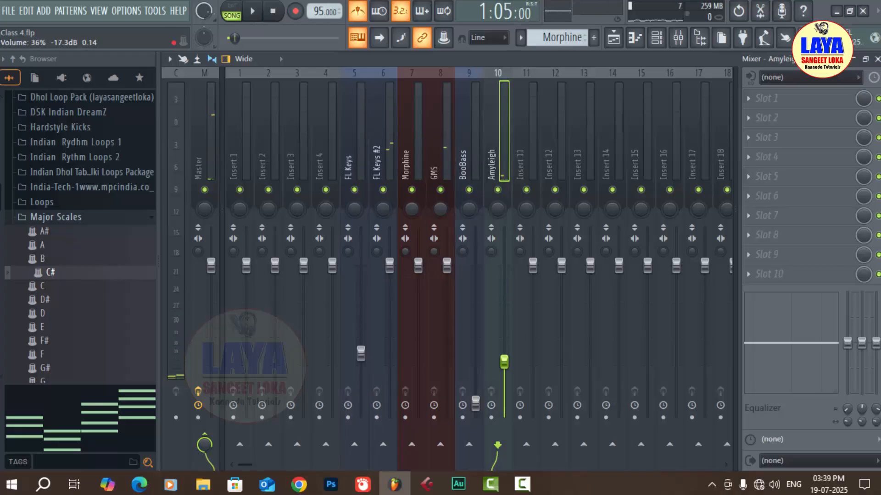
pyautogui.moveTo(452, 268); pyautogui.dragTo(451, 356)
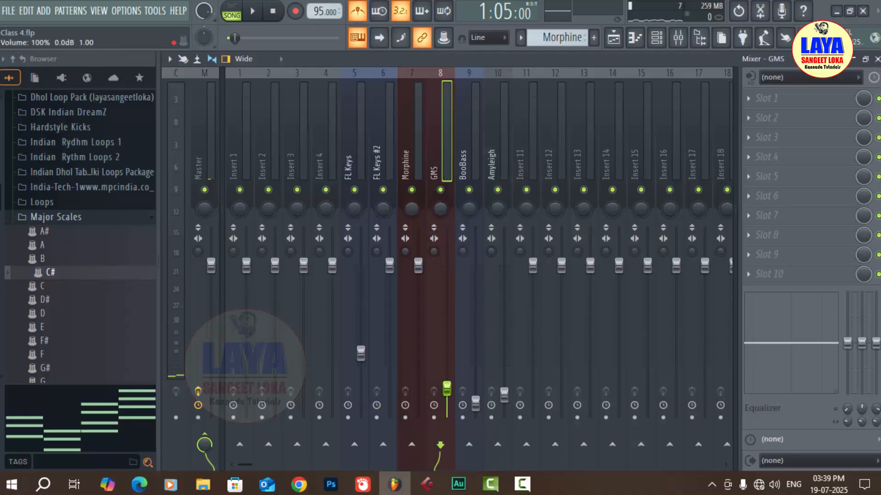
pyautogui.moveTo(418, 266); pyautogui.dragTo(418, 358)
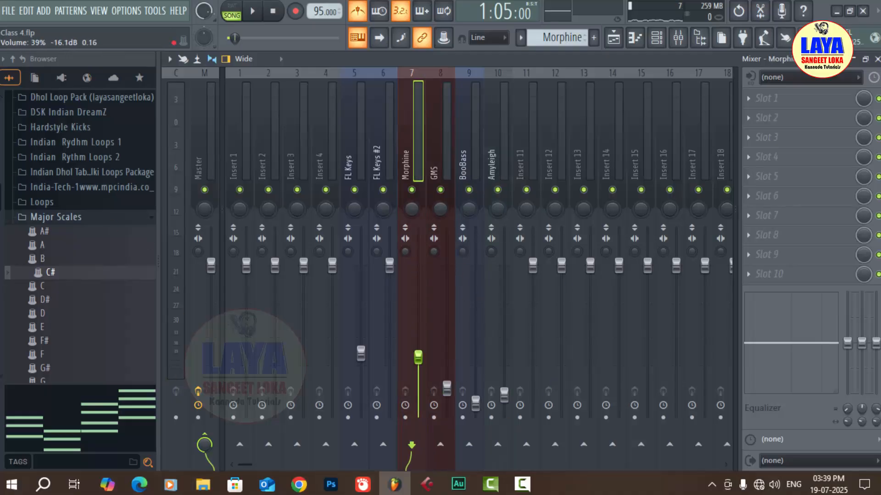
pyautogui.moveTo(389, 266); pyautogui.dragTo(361, 338)
# Set the FL Keys mixer level to 61% (-9.5 dB), replaying the song between adjustments to judge the balance
pyautogui.press('space')
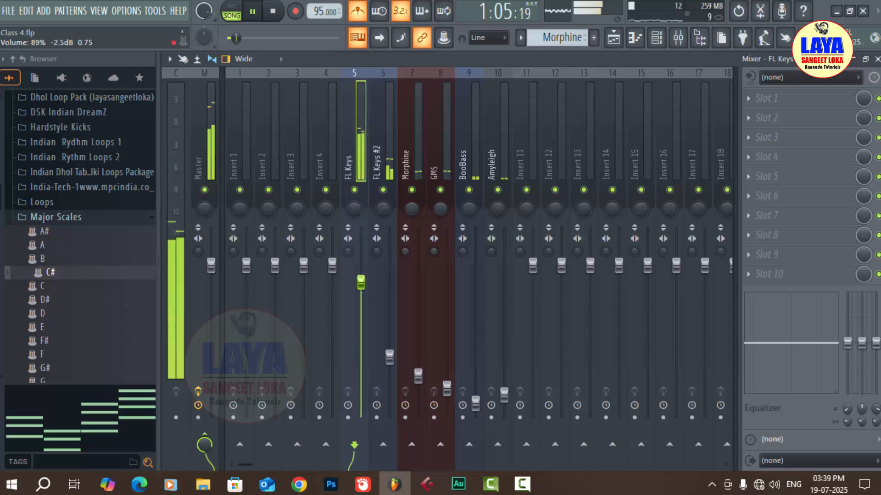
pyautogui.moveTo(360, 282); pyautogui.dragTo(360, 275)
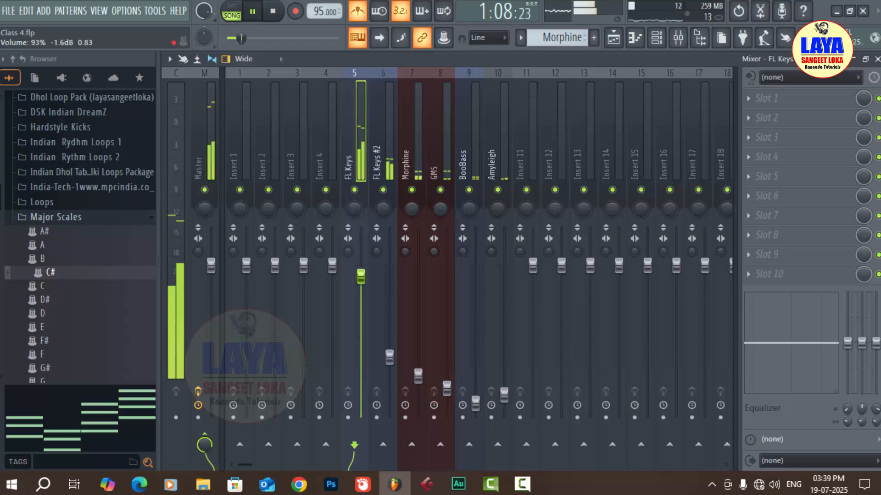
pyautogui.press('space')
pyautogui.press('space')
pyautogui.press('space')
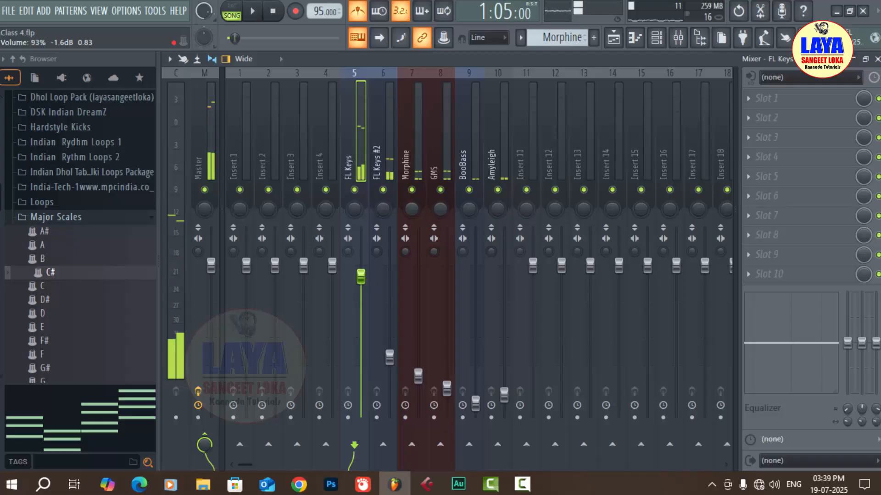
pyautogui.press('space')
pyautogui.press('space')
pyautogui.moveTo(361, 275); pyautogui.dragTo(361, 332)
pyautogui.press('space')
pyautogui.moveTo(366, 338); pyautogui.dragTo(367, 327)
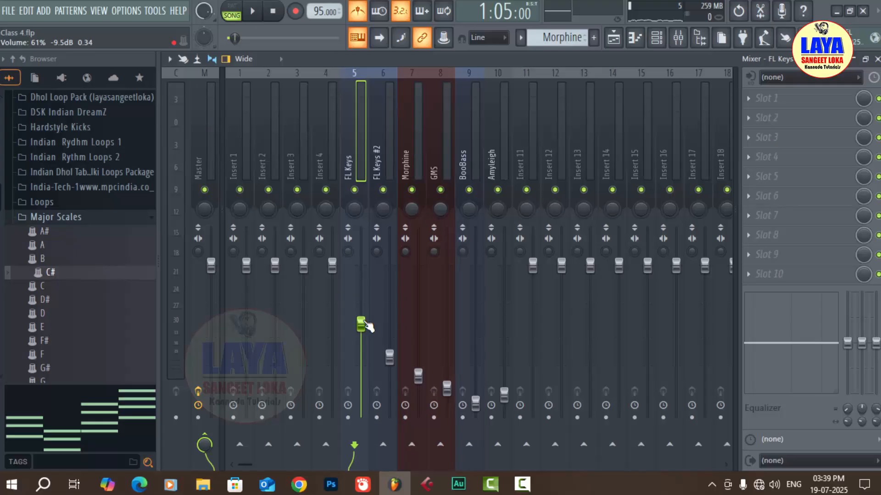
pyautogui.press('space')
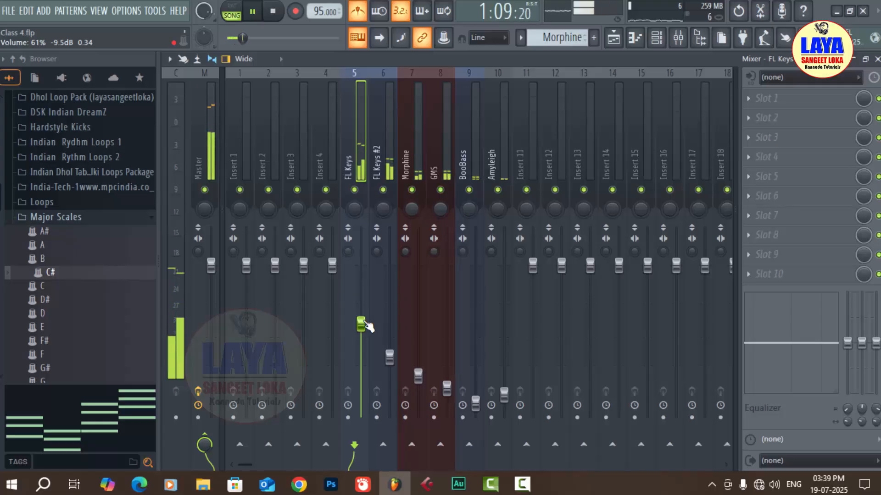
# Raise the FL Keys #2 mixer level to 80% (-4.7 dB) and FL Keys slightly, replaying the song
pyautogui.moveTo(390, 357); pyautogui.dragTo(389, 295)
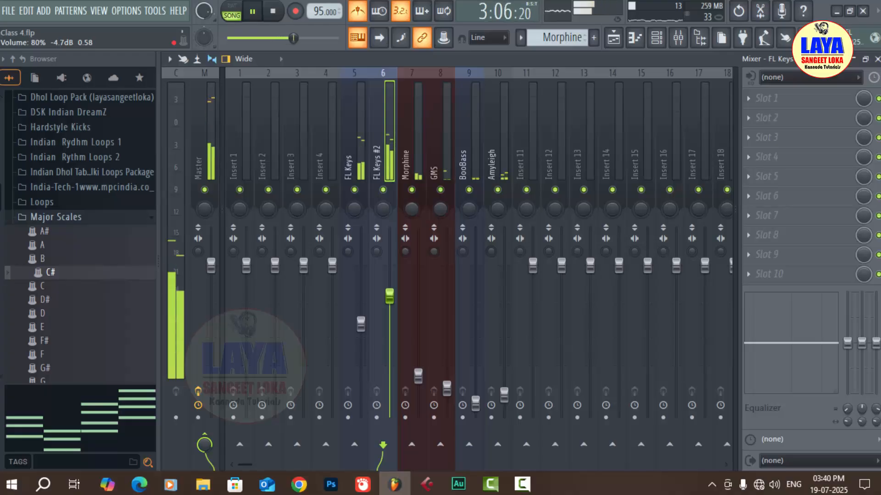
pyautogui.press('space')
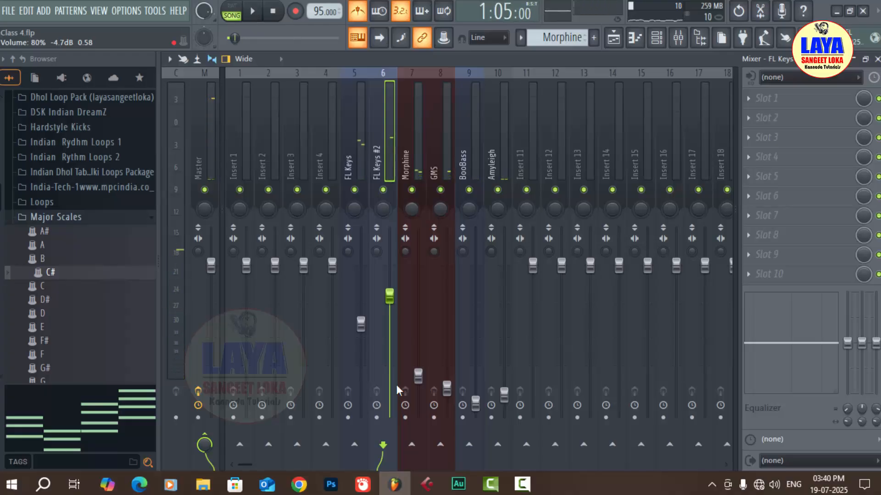
pyautogui.moveTo(361, 325); pyautogui.dragTo(361, 320)
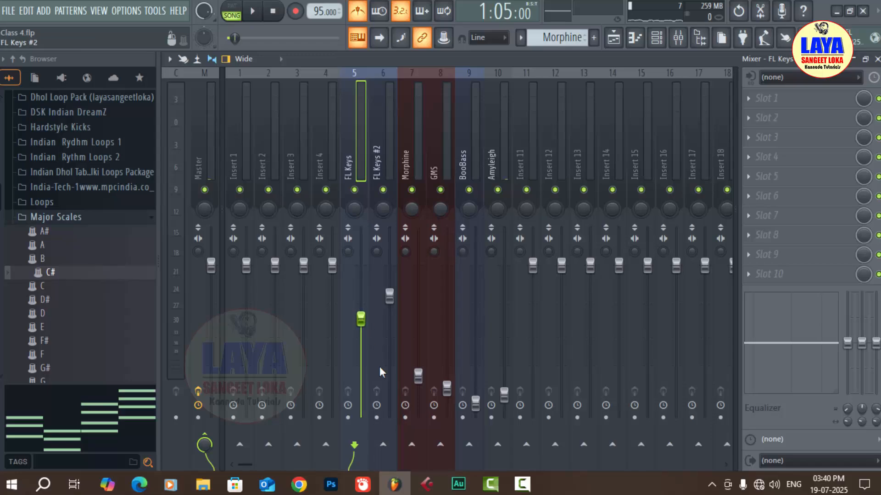
pyautogui.press('space')
pyautogui.press('space')
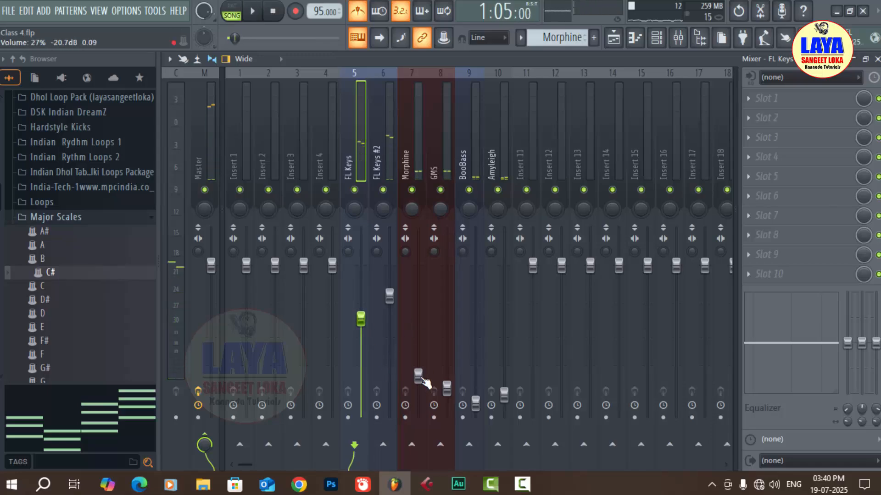
# Raise the Morphine mixer level to 86% (-3.4 dB) and bring GMS up to slightly below Morphine during playback
pyautogui.moveTo(426, 383); pyautogui.dragTo(427, 302)
pyautogui.press('space')
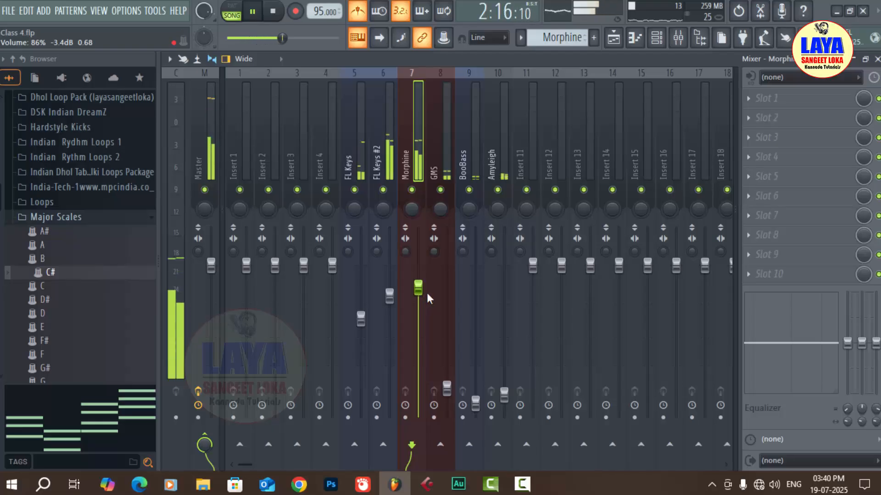
pyautogui.moveTo(446, 388); pyautogui.dragTo(446, 277)
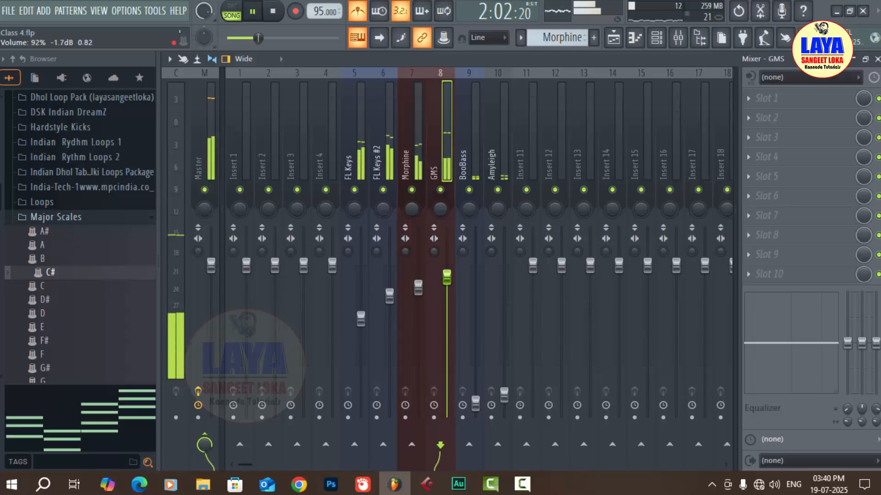
pyautogui.moveTo(446, 277); pyautogui.dragTo(446, 303)
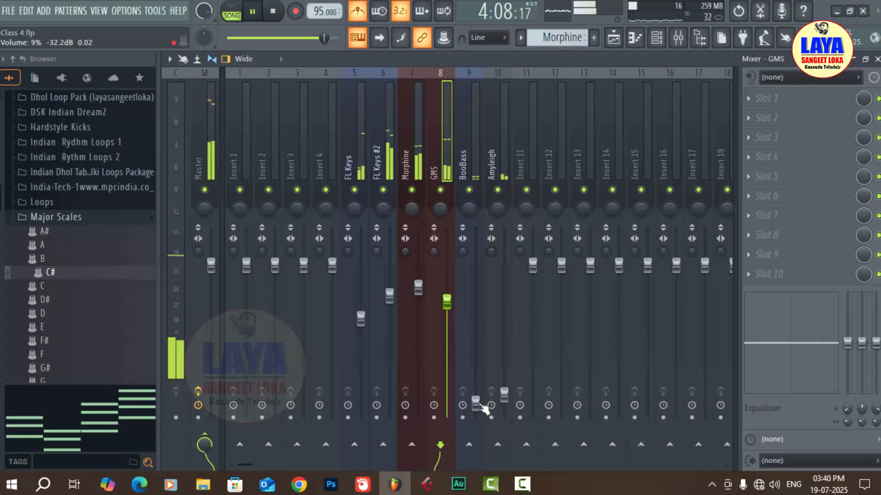
# Set the BooBass mixer level to 51% (-12.3 dB) and raise Amyleigh to slightly below BooBass, checking during playback
pyautogui.press('space')
pyautogui.moveTo(475, 402); pyautogui.dragTo(476, 301)
pyautogui.press('space')
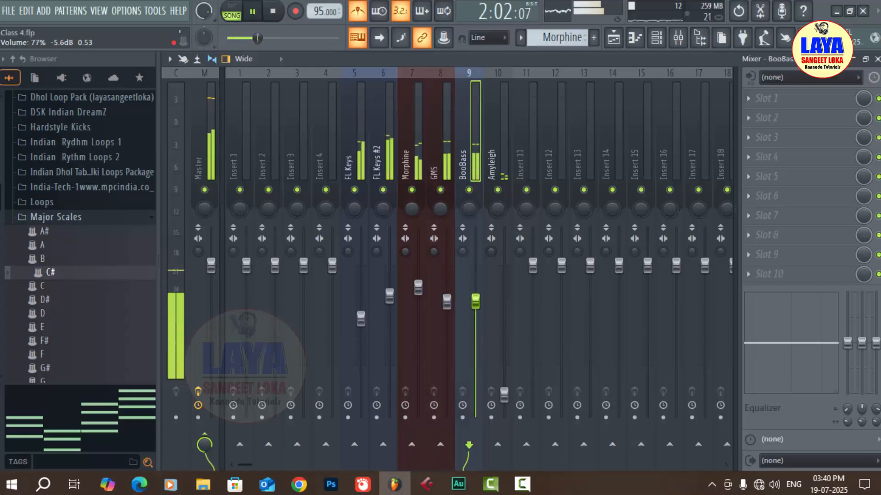
pyautogui.moveTo(475, 301); pyautogui.dragTo(477, 340)
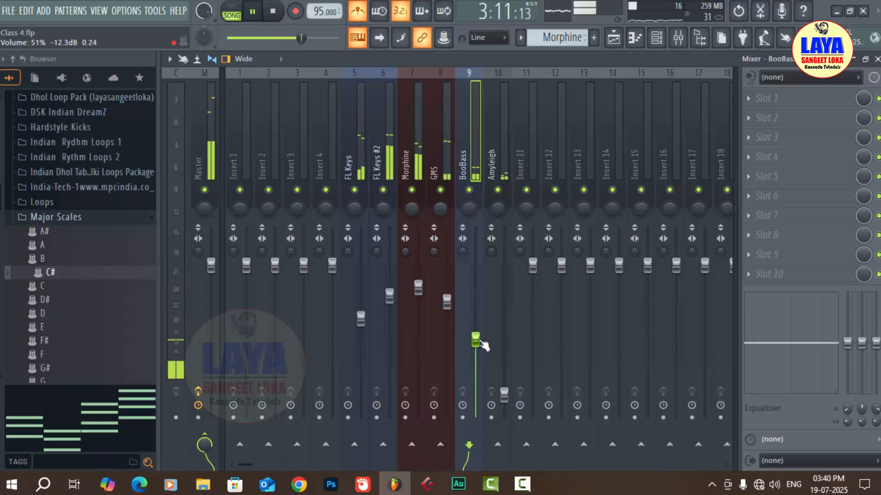
pyautogui.moveTo(504, 394); pyautogui.dragTo(504, 360)
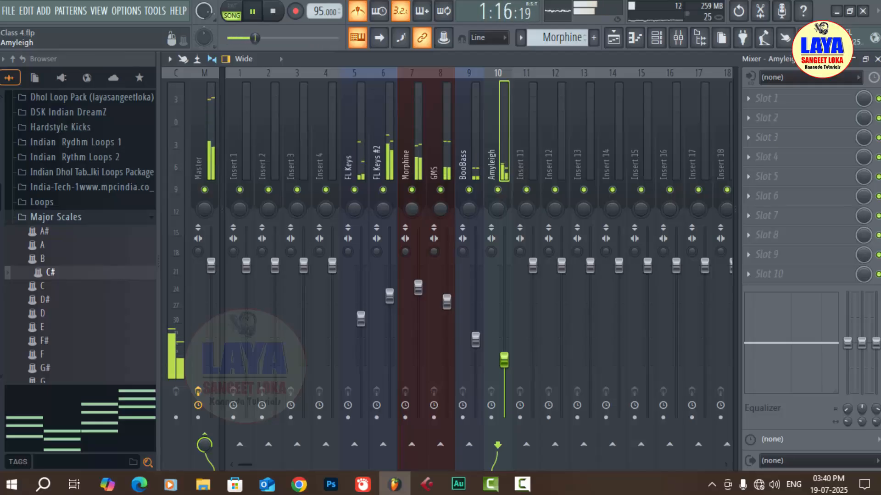
pyautogui.press('space')
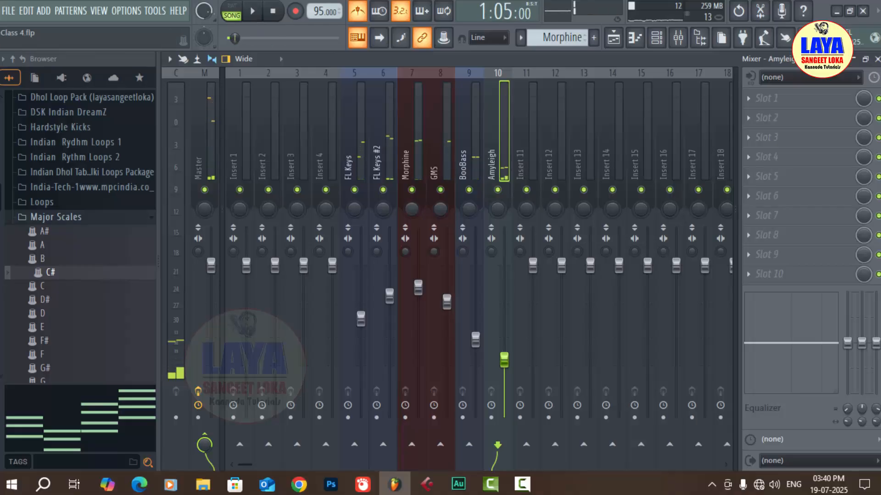
# Save the project, return to the playlist and select all six instrument clips
pyautogui.hotkey('ctrl', 's')
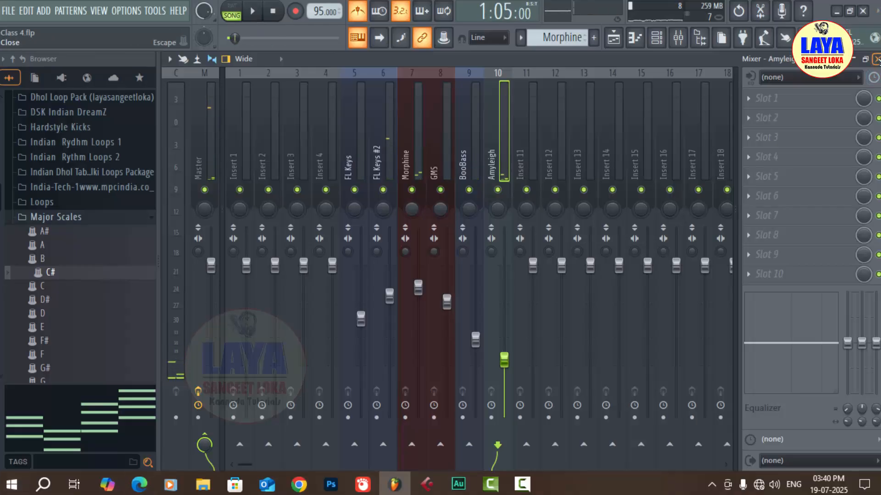
pyautogui.press('F5')
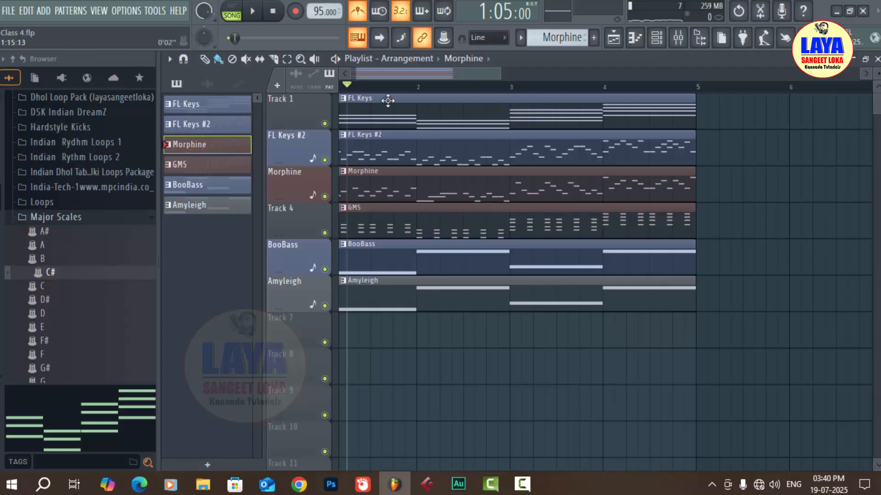
pyautogui.click(287, 59)
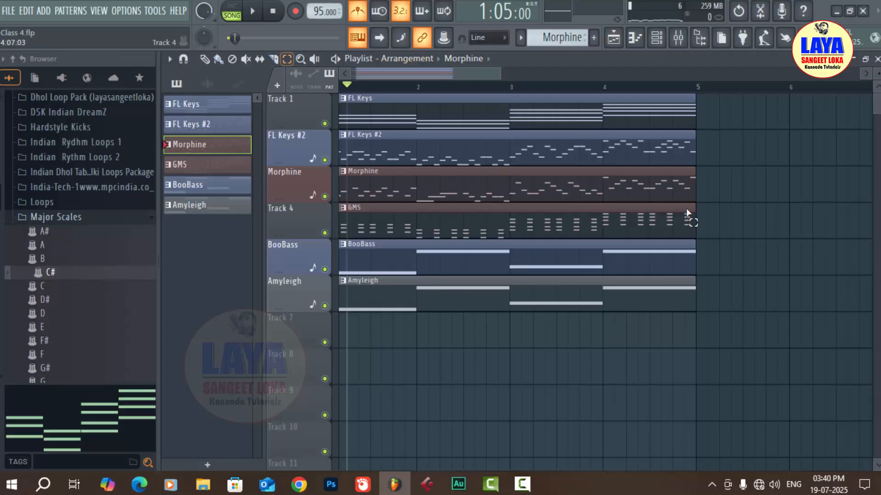
pyautogui.moveTo(722, 109); pyautogui.dragTo(403, 316)
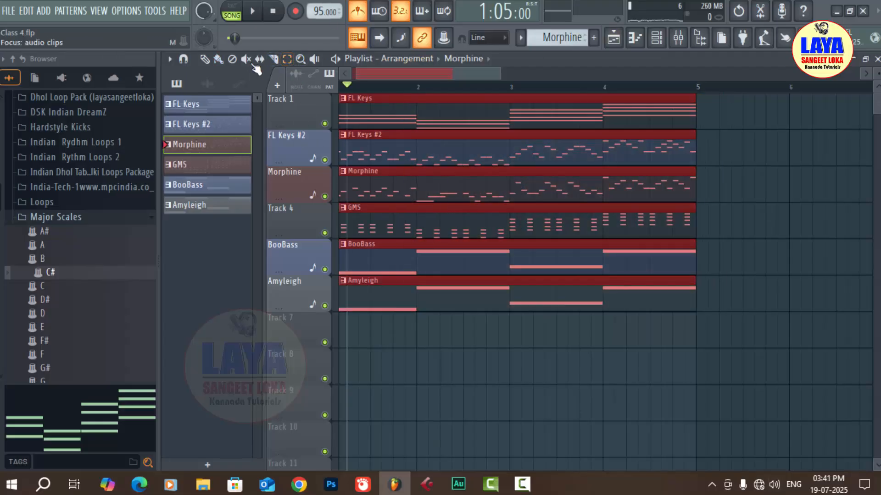
# Try moving the selected clips to lower tracks and bring them back so FL Keys sits on Track 1
pyautogui.click(205, 59)
pyautogui.moveTo(417, 115); pyautogui.dragTo(403, 247)
pyautogui.moveTo(406, 214); pyautogui.dragTo(414, 159)
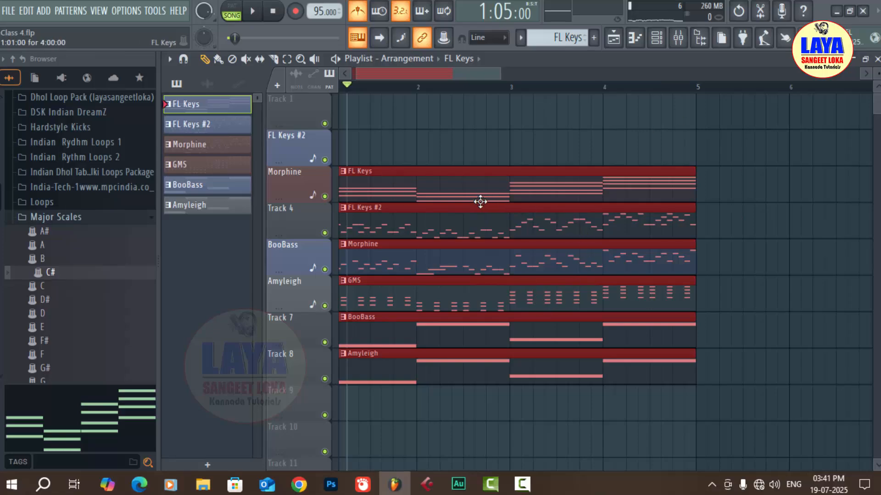
pyautogui.moveTo(436, 200); pyautogui.dragTo(439, 150)
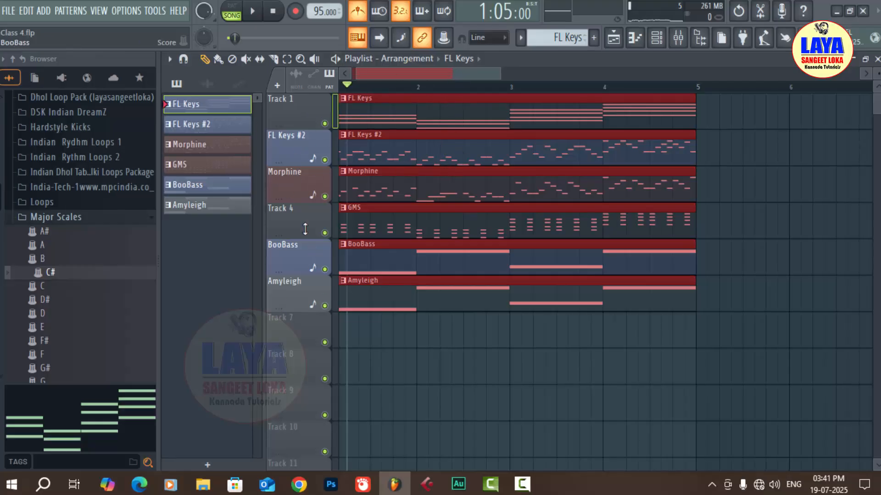
# View the FL Keys instrument from the channel rack and close both windows
pyautogui.click(657, 38)
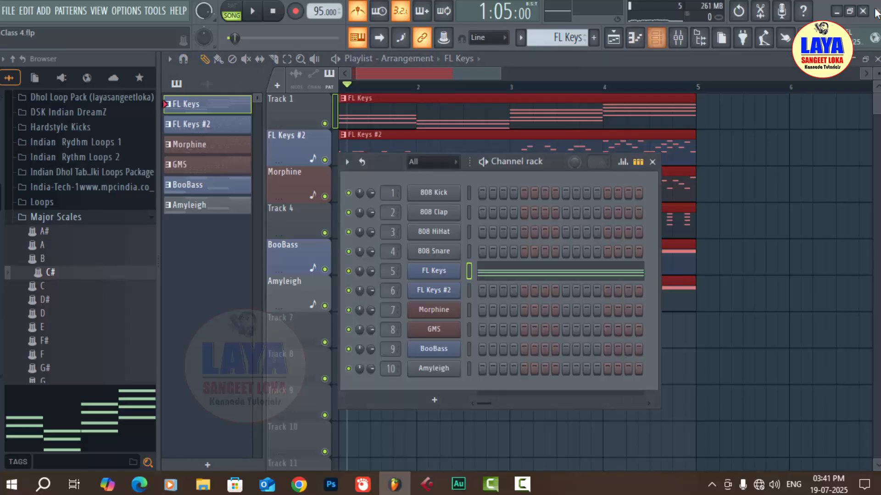
pyautogui.click(433, 273)
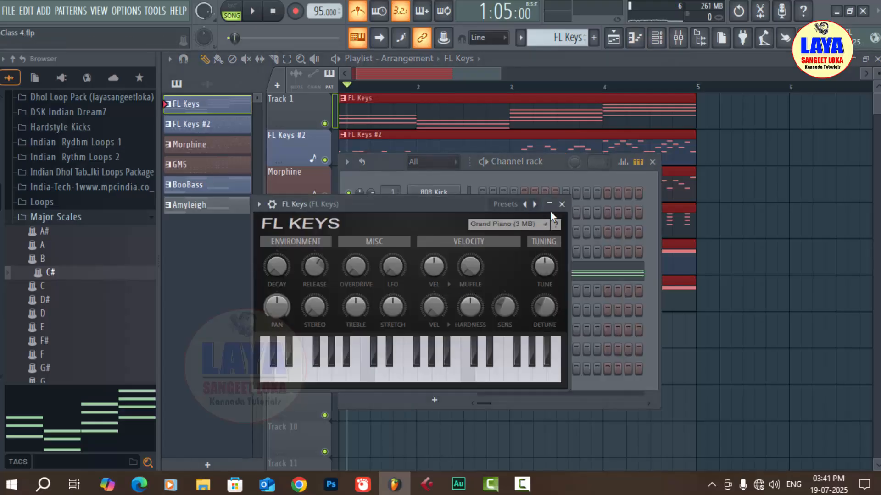
pyautogui.click(560, 204)
pyautogui.click(652, 162)
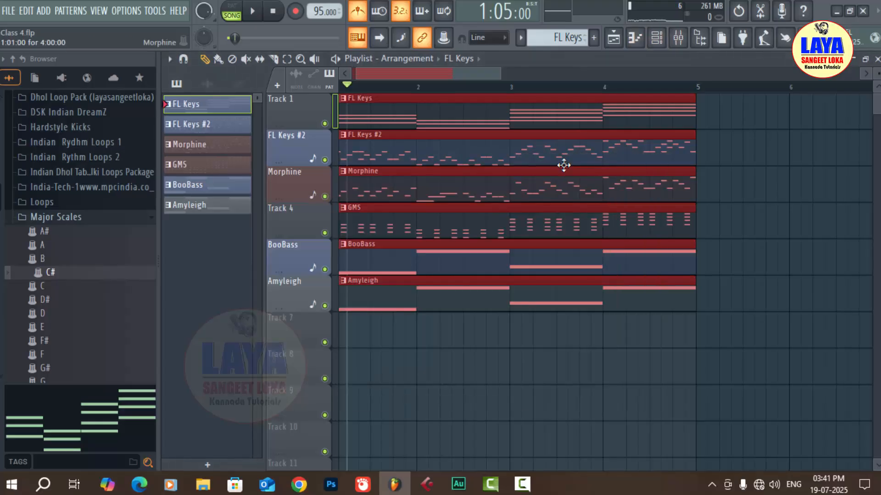
# Try shifting all selected clips down one track, play the song briefly and undo the move
pyautogui.moveTo(461, 112); pyautogui.dragTo(459, 149)
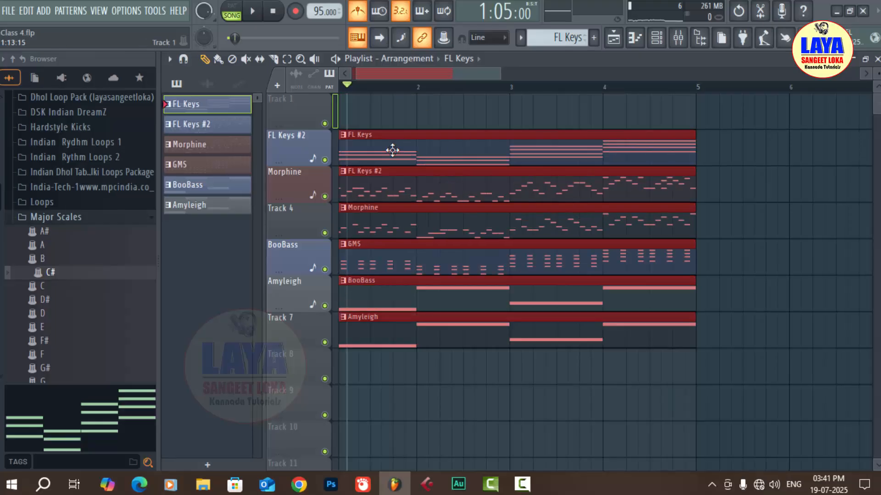
pyautogui.press('space')
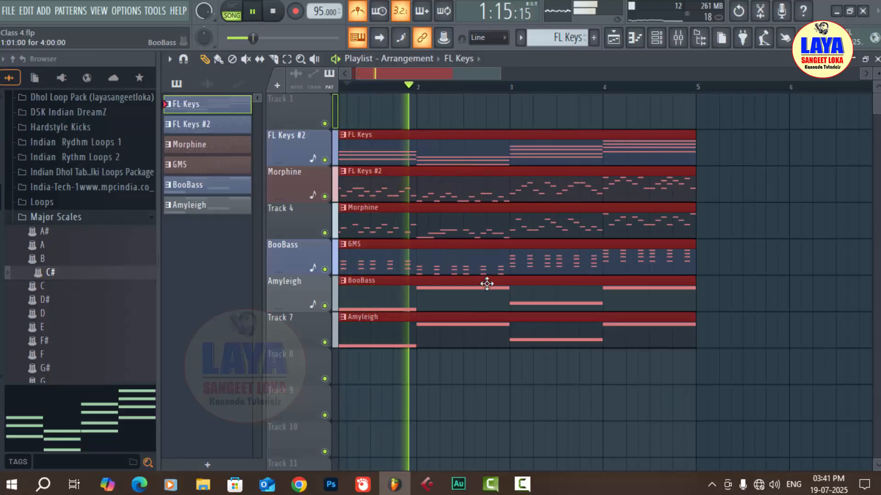
pyautogui.press('space')
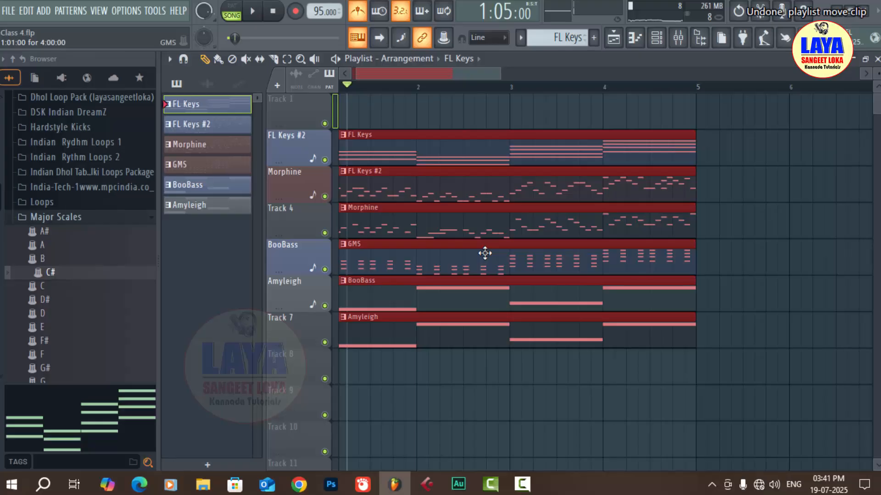
pyautogui.hotkey('ctrl', 'z')
pyautogui.press('space')
pyautogui.press('space')
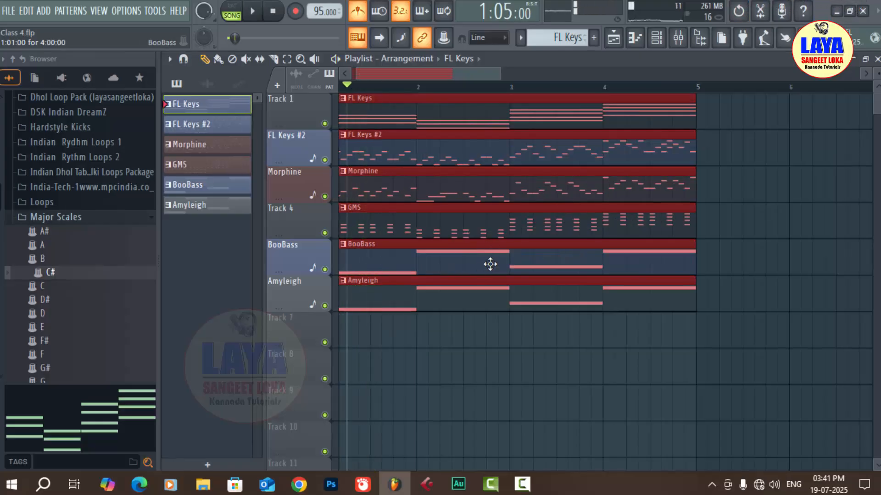
# Open the channel rack, move it lower over the playlist and switch to the empty Pattern 7
pyautogui.click(656, 44)
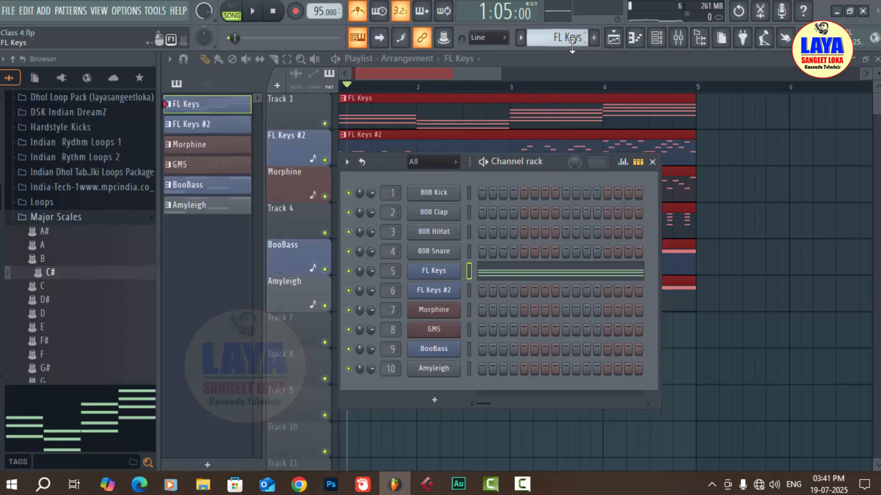
pyautogui.scroll(-6, 568, 39)
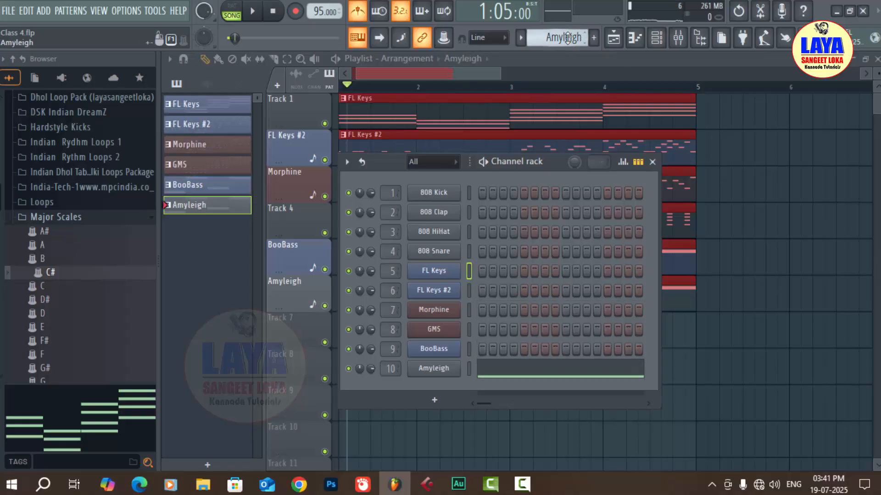
pyautogui.scroll(6, 567, 39)
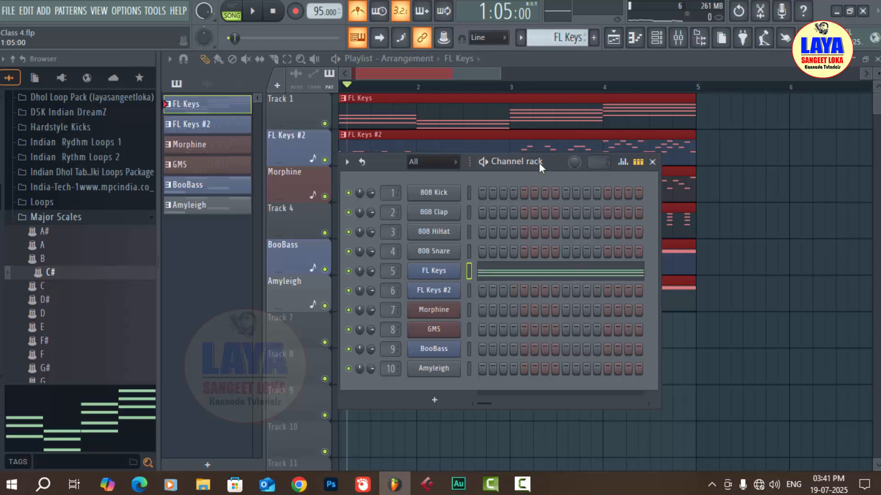
pyautogui.moveTo(538, 163); pyautogui.dragTo(568, 262)
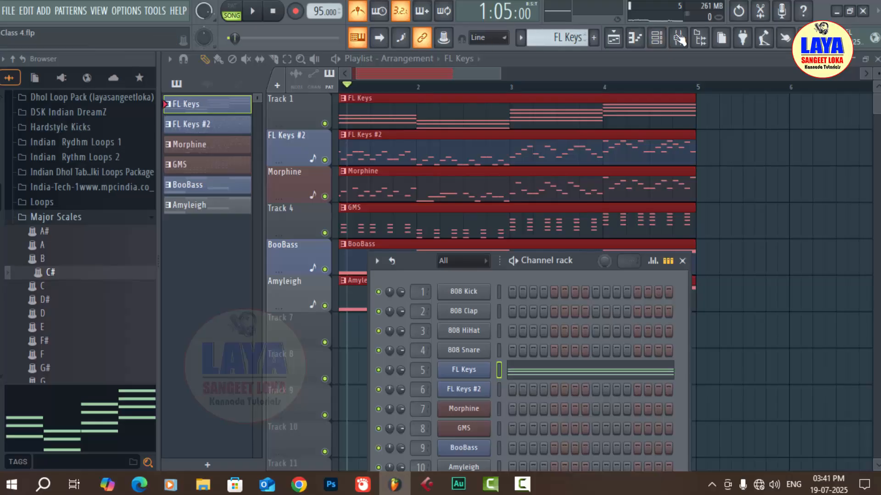
pyautogui.scroll(-5, 567, 35)
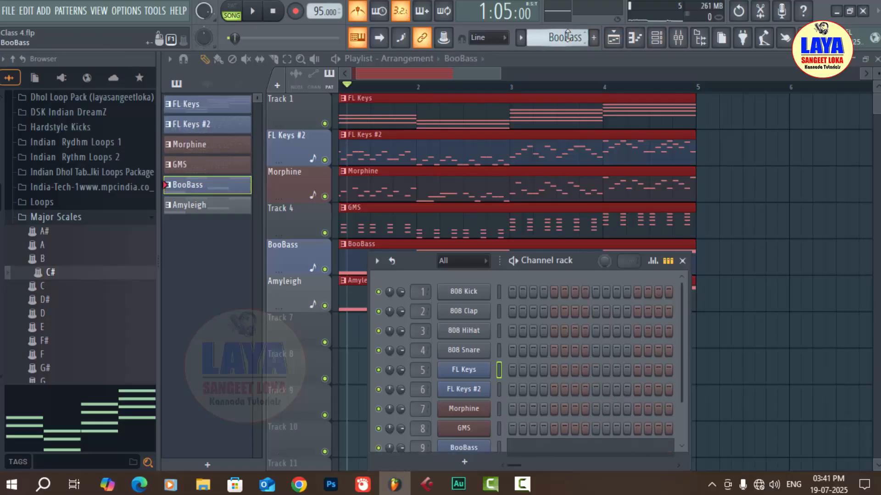
pyautogui.scroll(-1, 567, 35)
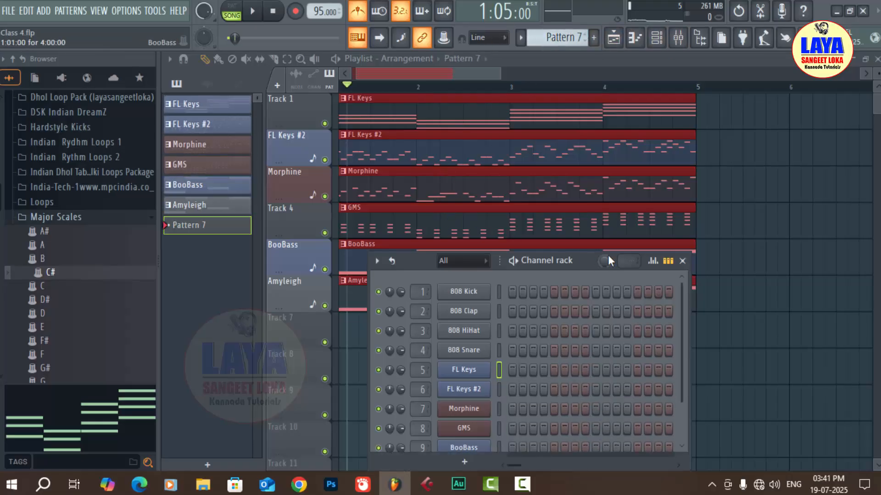
# Place an 808 Kick hit on step 1 of Pattern 7 and switch playback from song to pattern mode
pyautogui.moveTo(564, 266); pyautogui.dragTo(516, 136)
pyautogui.press('space')
pyautogui.click(465, 165)
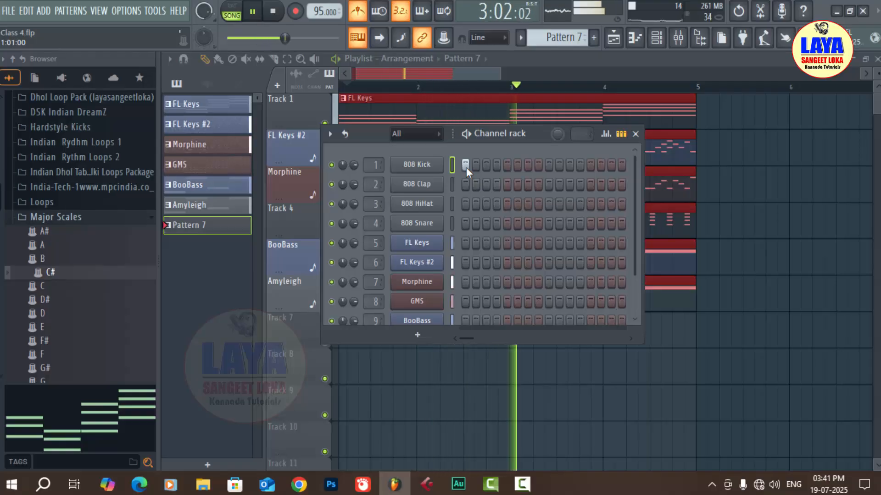
pyautogui.press('space')
pyautogui.click(231, 7)
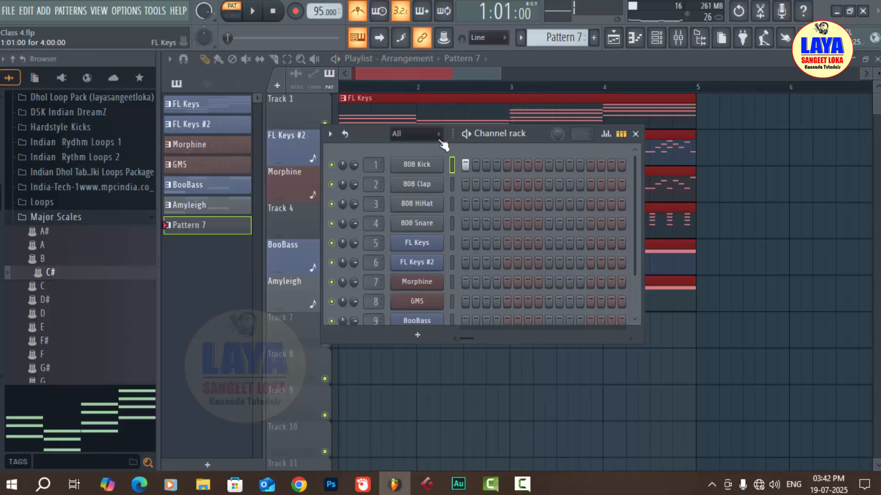
pyautogui.moveTo(507, 133); pyautogui.dragTo(524, 295)
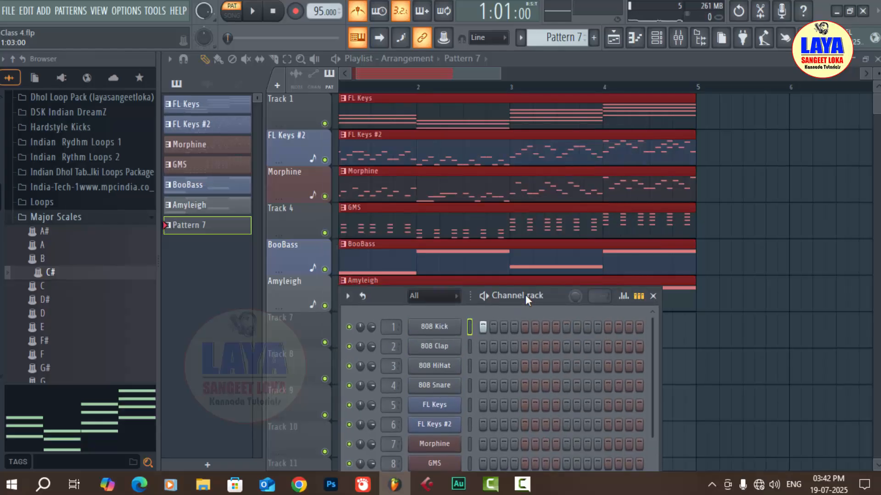
# With Pattern 7 playing, add 808 Kick hits on steps 4, 7, 11 and 13
pyautogui.press('space')
pyautogui.moveTo(525, 296); pyautogui.dragTo(523, 144)
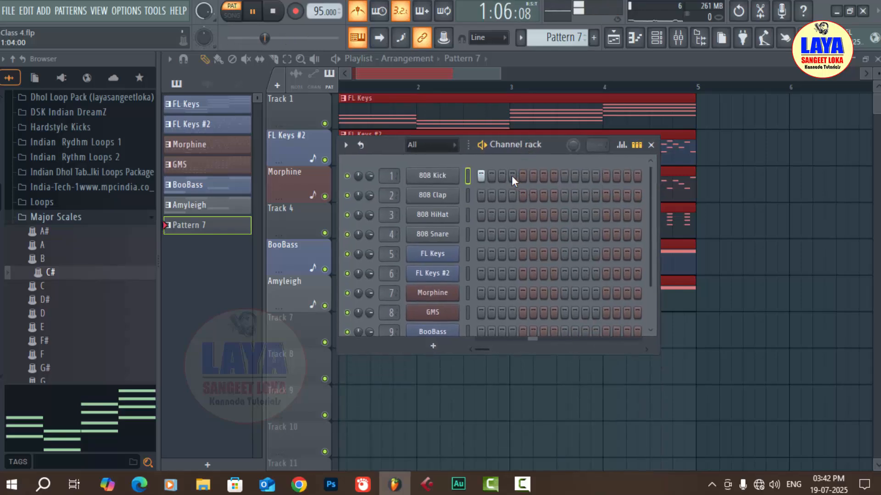
pyautogui.click(545, 179)
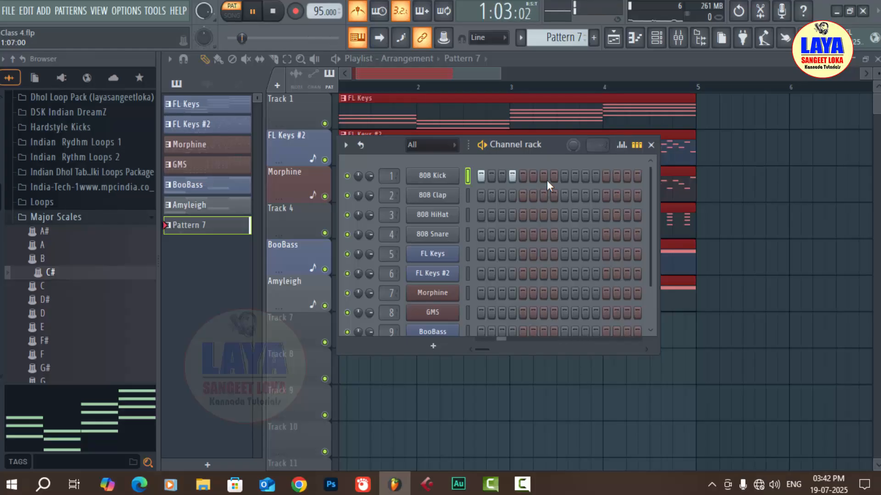
pyautogui.click(592, 179)
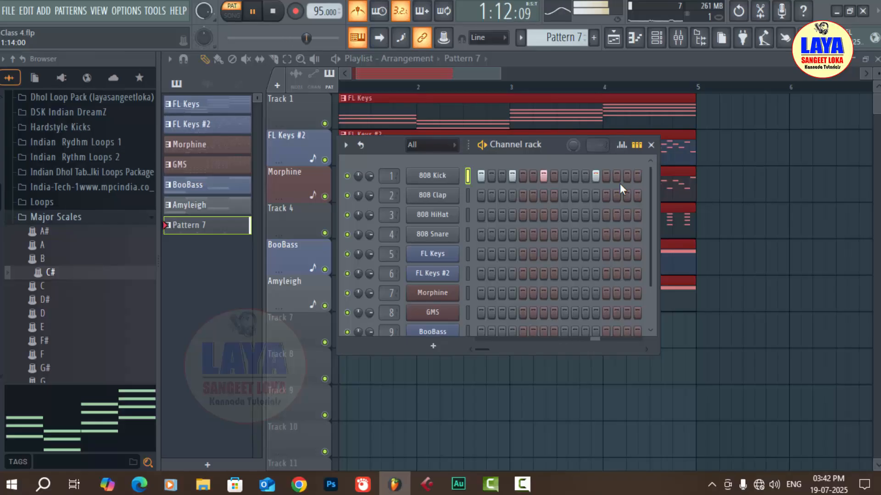
pyautogui.rightClick(594, 176)
pyautogui.click(586, 177)
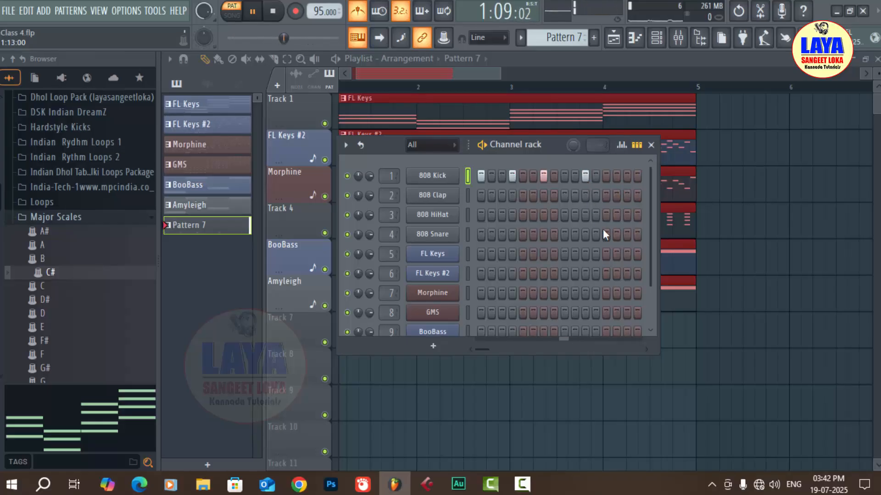
pyautogui.click(606, 177)
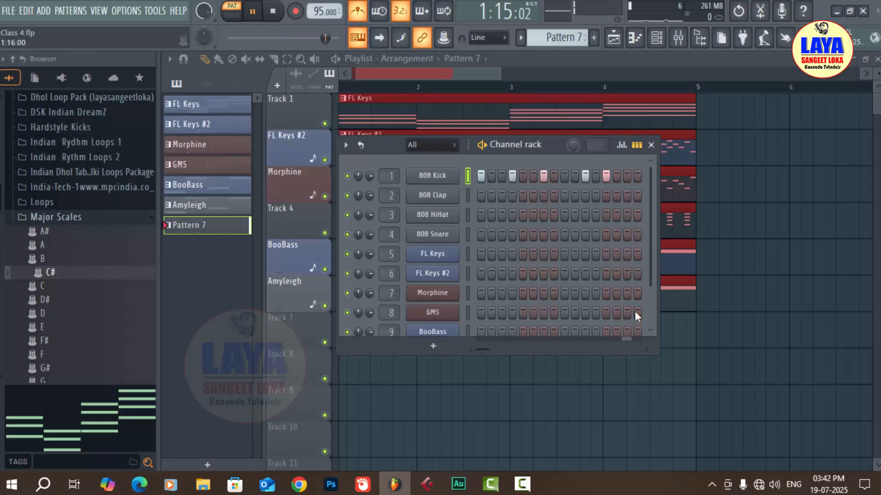
# Fill the 808 HiHat on each 4 steps and add an 808 Clap hit on step 3
pyautogui.rightClick(446, 219)
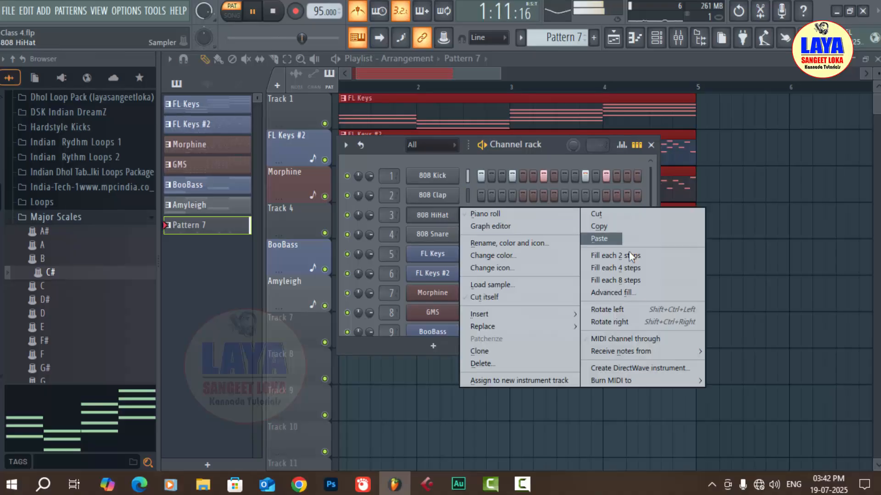
pyautogui.click(645, 268)
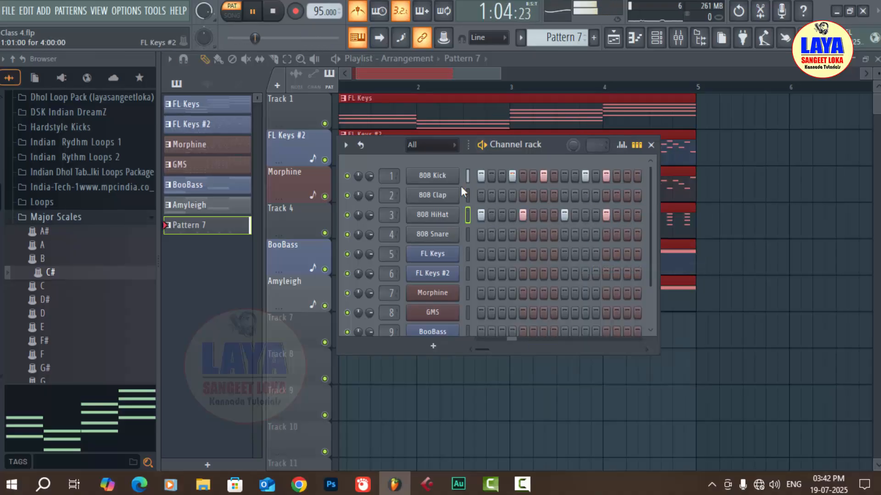
pyautogui.click(502, 196)
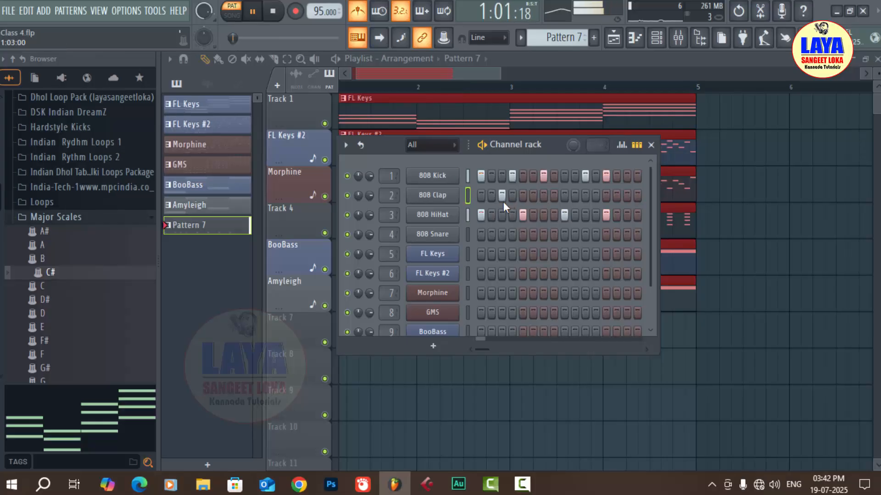
# Try 808 Clap hits on step 12 and on steps 6, 10 and 14, playing the pattern to compare them
pyautogui.click(595, 195)
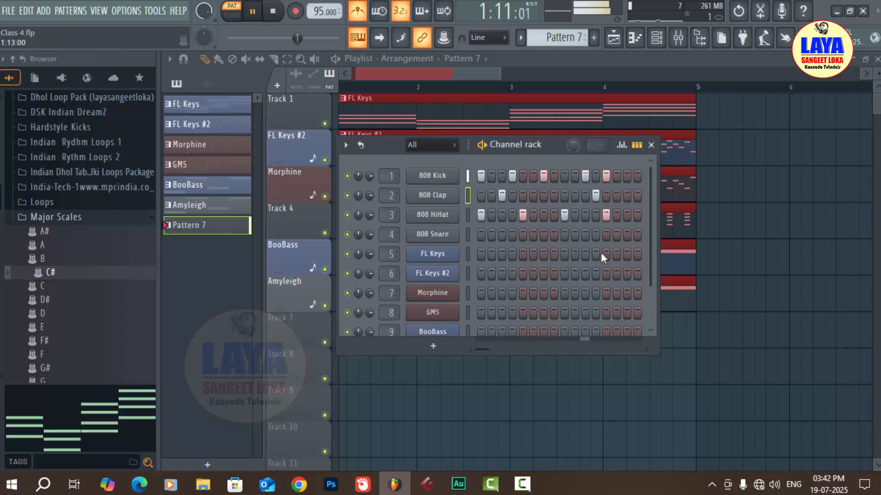
pyautogui.press('space')
pyautogui.press('space')
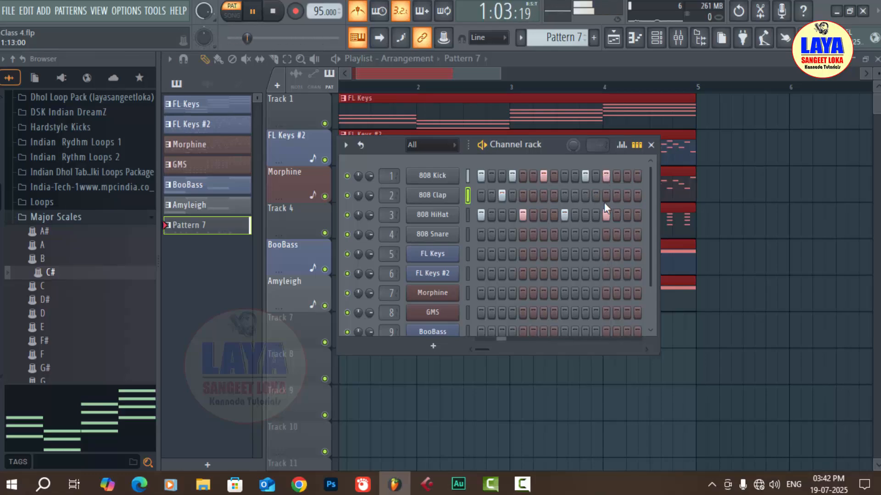
pyautogui.press('space')
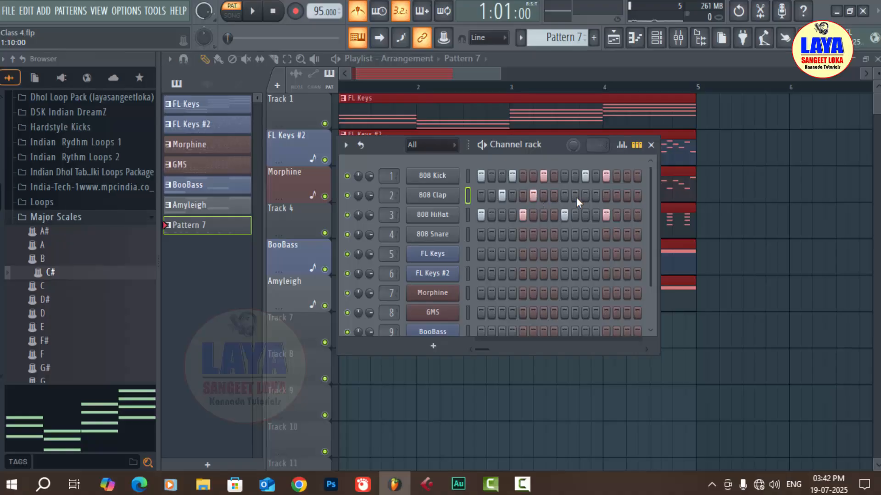
pyautogui.click(618, 198)
pyautogui.press('space')
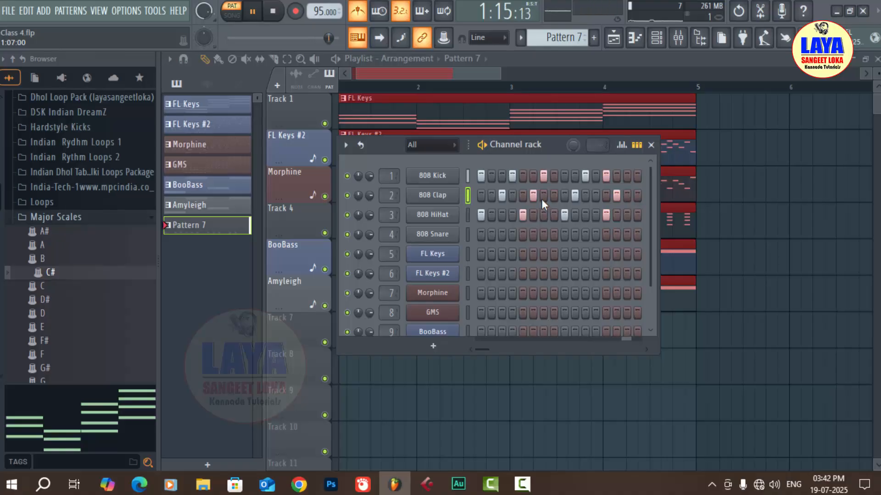
pyautogui.press('space')
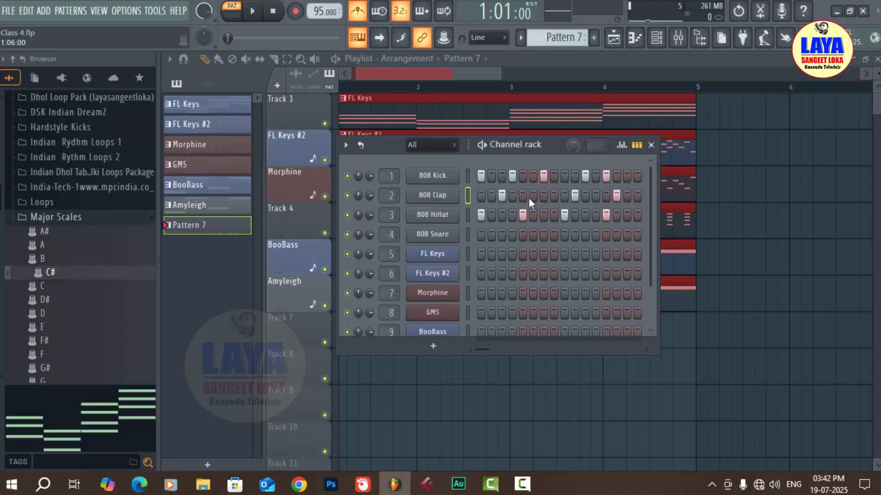
# Try 808 Clap hits on steps 7, 11 and 15 during playback and clear those three hits again
pyautogui.click(616, 195)
pyautogui.click(626, 196)
pyautogui.press('space')
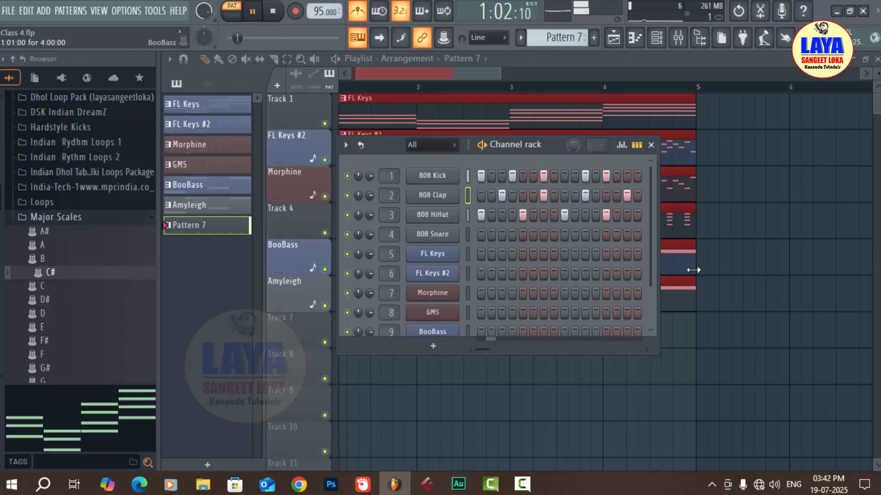
pyautogui.click(585, 196)
pyautogui.click(544, 195)
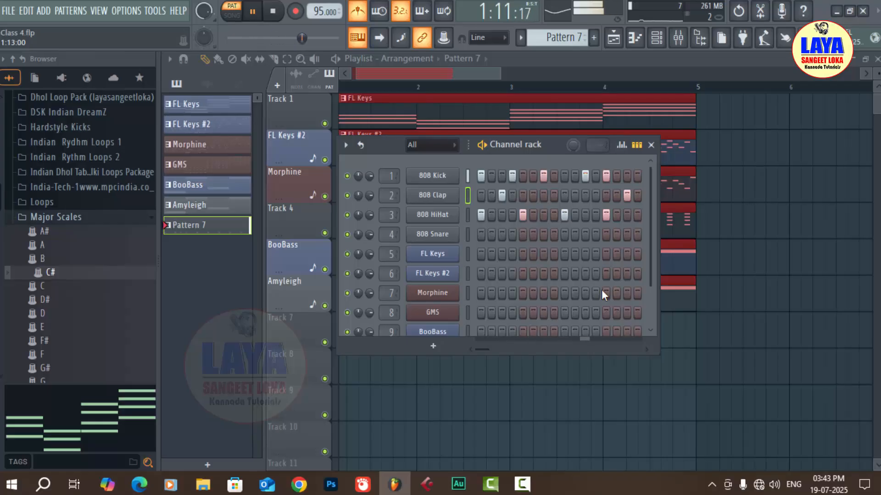
pyautogui.click(627, 195)
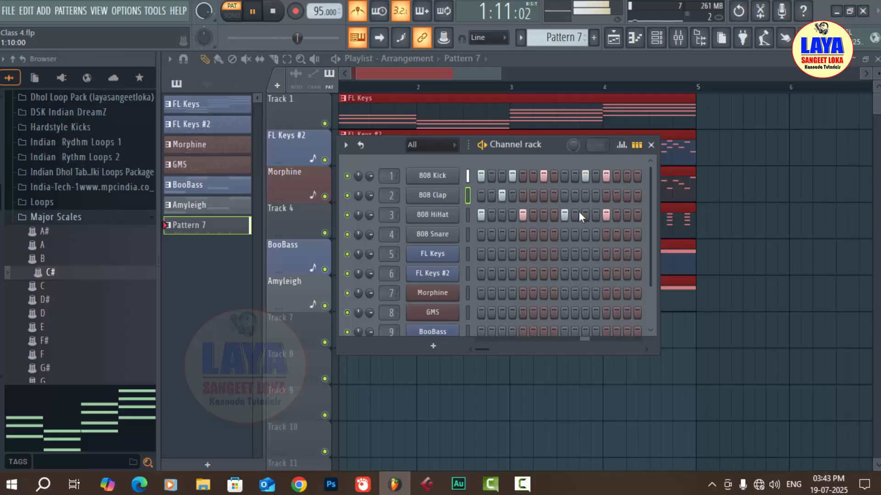
# Try 808 Snare hits on steps 7 and 13 during playback and remove both
pyautogui.click(545, 234)
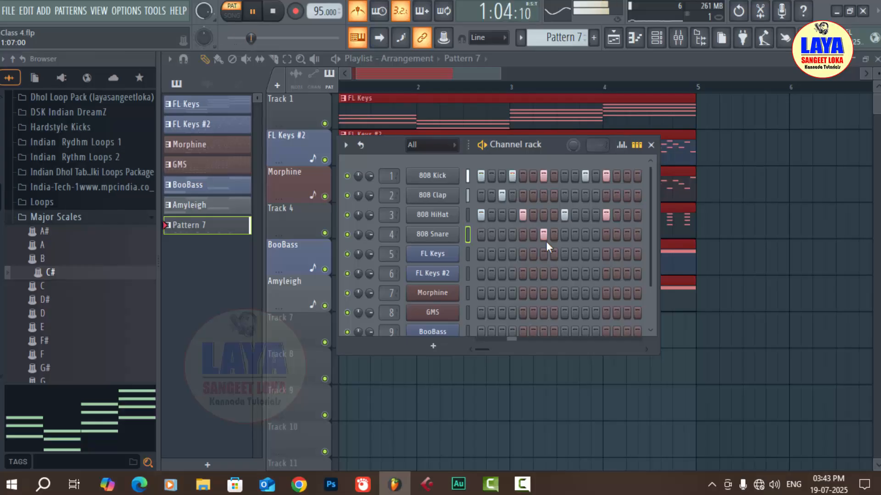
pyautogui.click(606, 235)
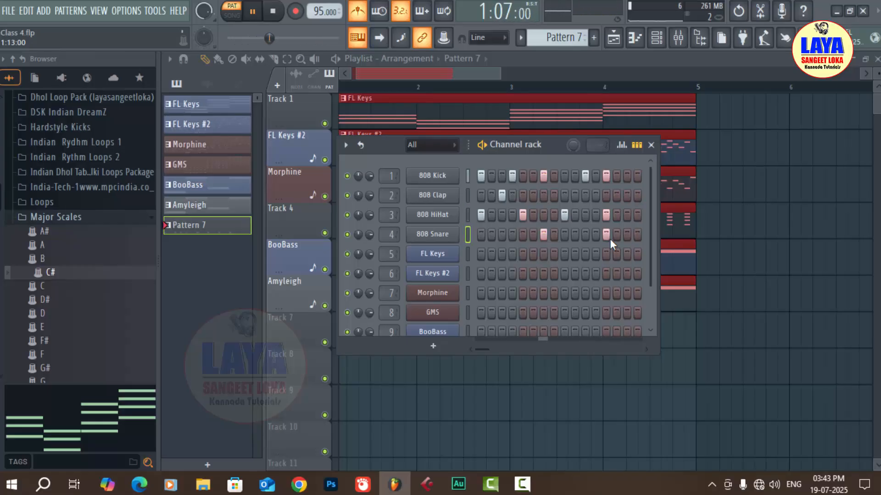
pyautogui.click(609, 238)
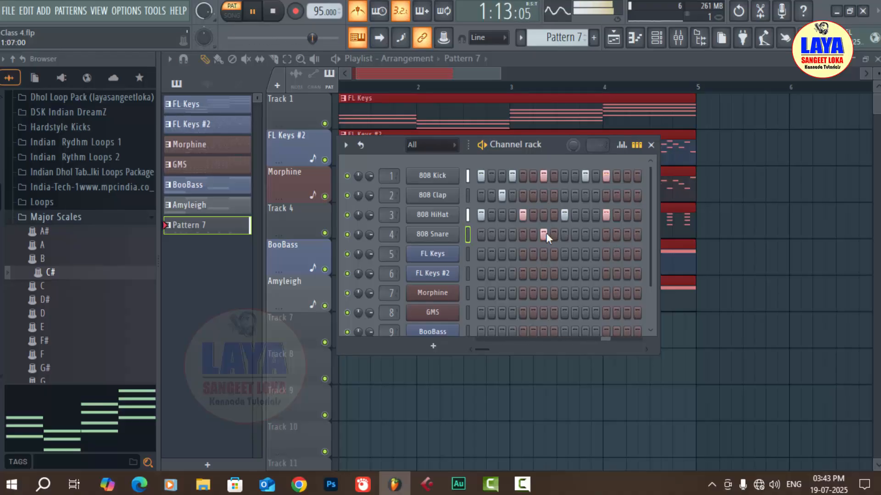
pyautogui.click(544, 234)
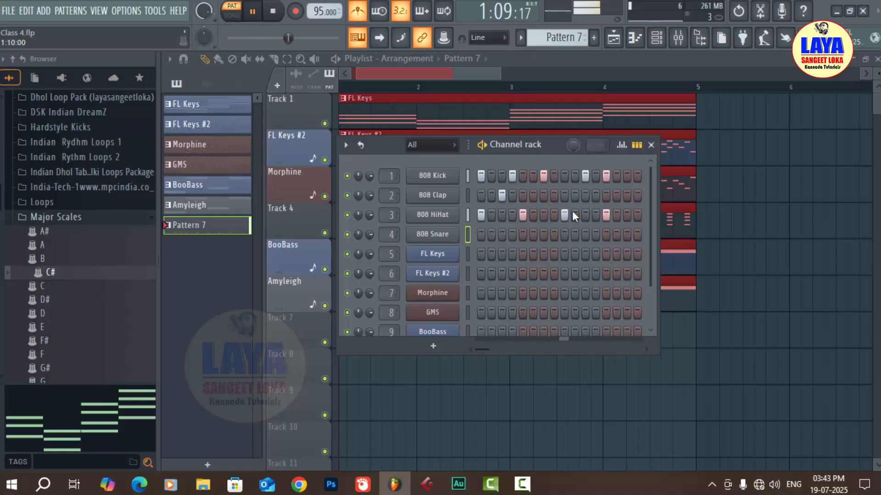
# Add 808 Clap hits on steps 7, 11 and 15, listen to the beat and close the channel rack
pyautogui.press('space')
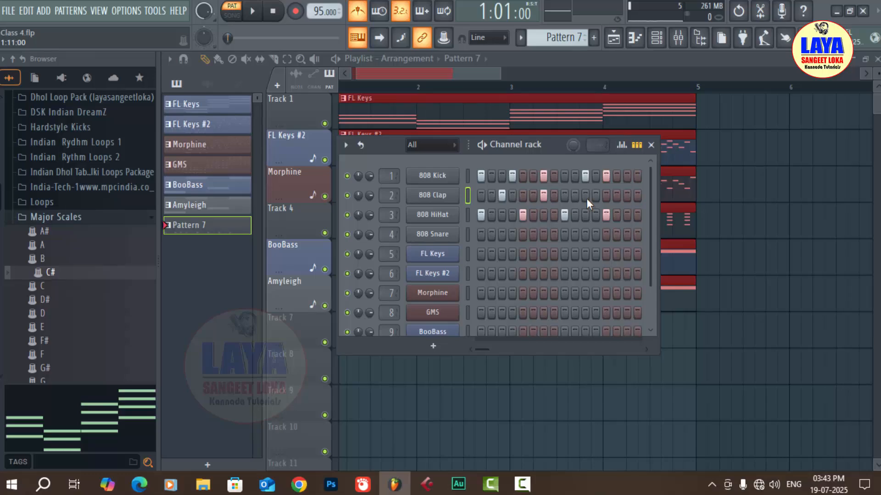
pyautogui.press('space')
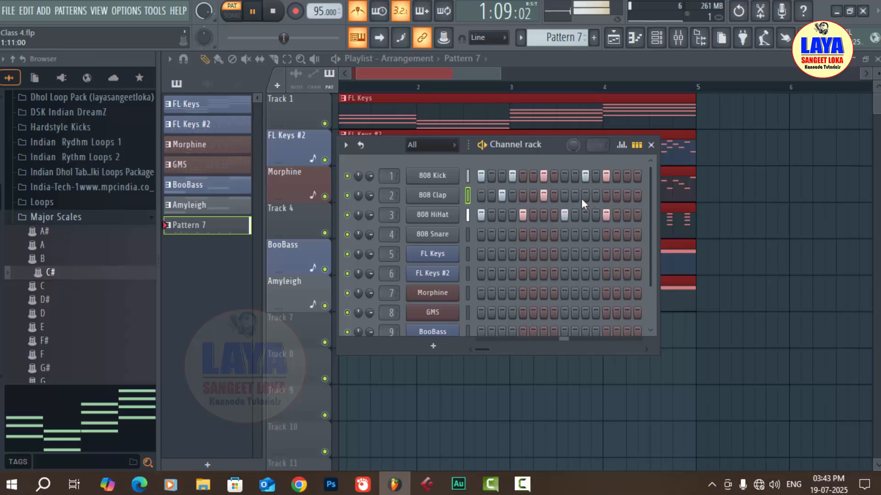
pyautogui.click(583, 197)
pyautogui.click(628, 196)
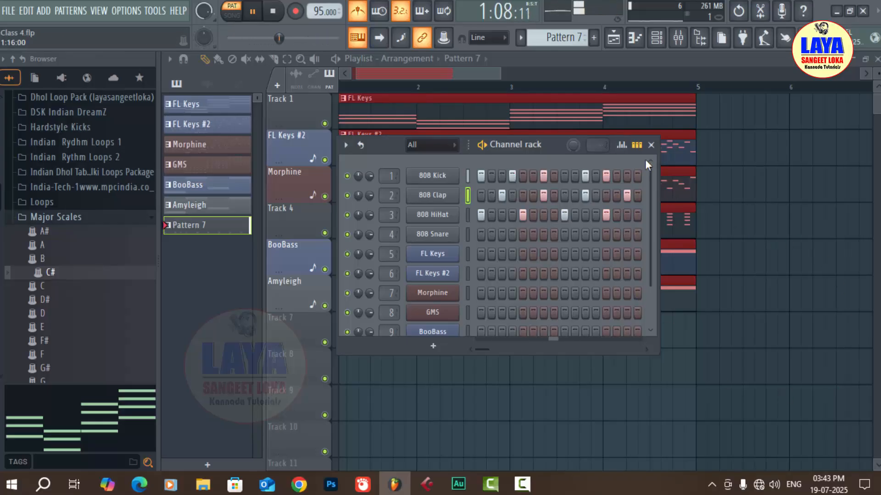
pyautogui.press('space')
pyautogui.click(651, 145)
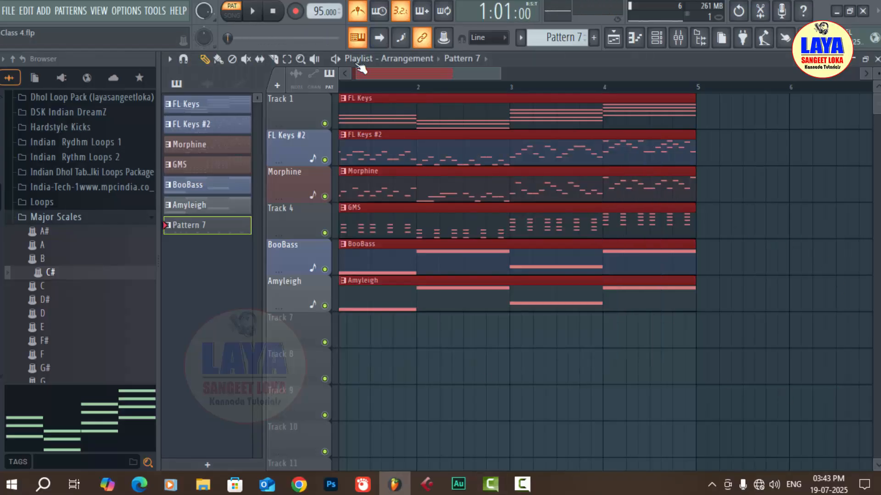
# Select all playlist clips and duplicate the four-bar block four times so the arrangement runs to bar 21
pyautogui.scroll(-3, 409, 87)
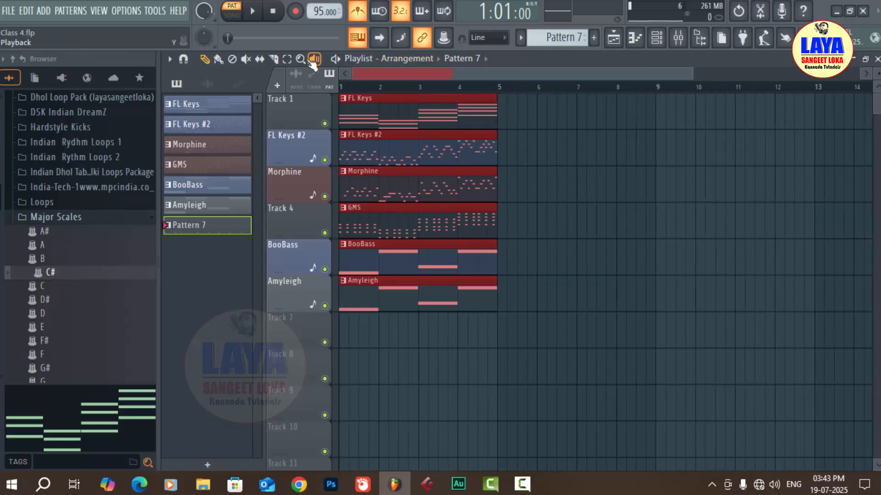
pyautogui.keyDown('ctrl'); pyautogui.click(513, 187); pyautogui.keyUp('ctrl')
pyautogui.hotkey('ctrl', 'a')
pyautogui.hotkey('ctrl', 'b')
pyautogui.hotkey('ctrl', 'b')
pyautogui.hotkey('ctrl', 'b')
pyautogui.hotkey('ctrl', 'b')
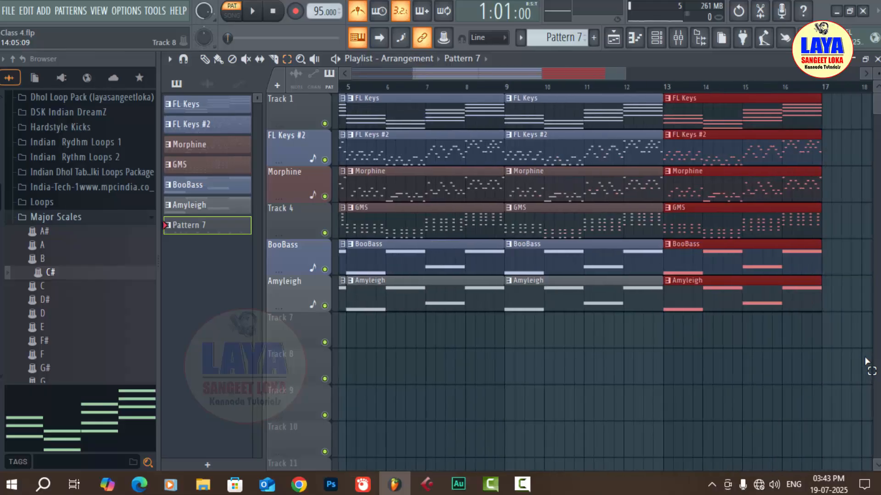
# Play Pattern 7 briefly and draw a clip of it on Track 7 starting at bar 5
pyautogui.click(205, 60)
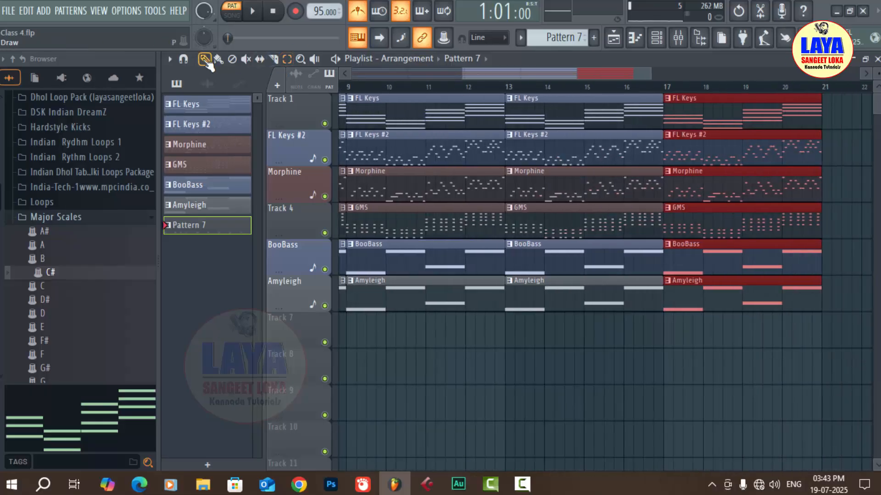
pyautogui.moveTo(613, 77); pyautogui.dragTo(367, 85)
pyautogui.press('space')
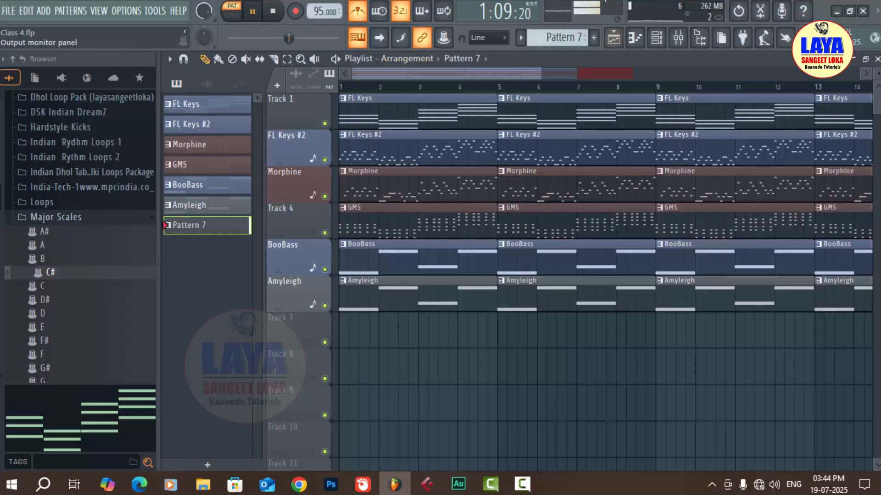
pyautogui.press('space')
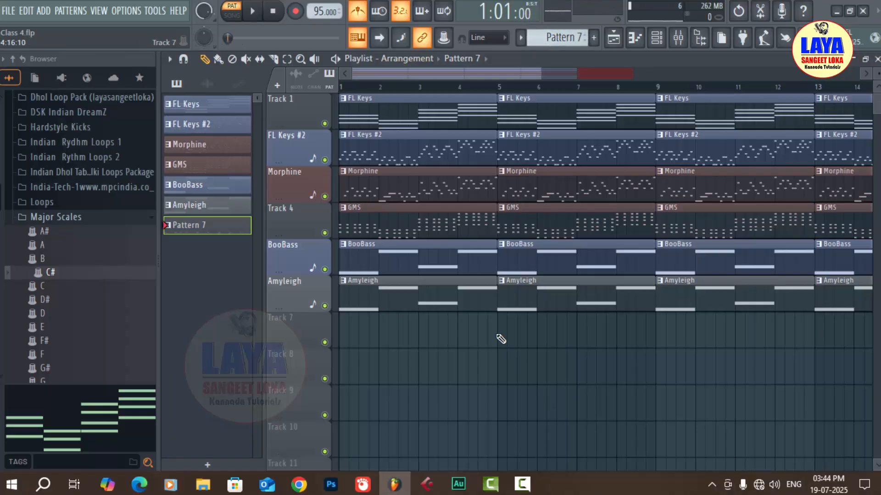
pyautogui.click(500, 339)
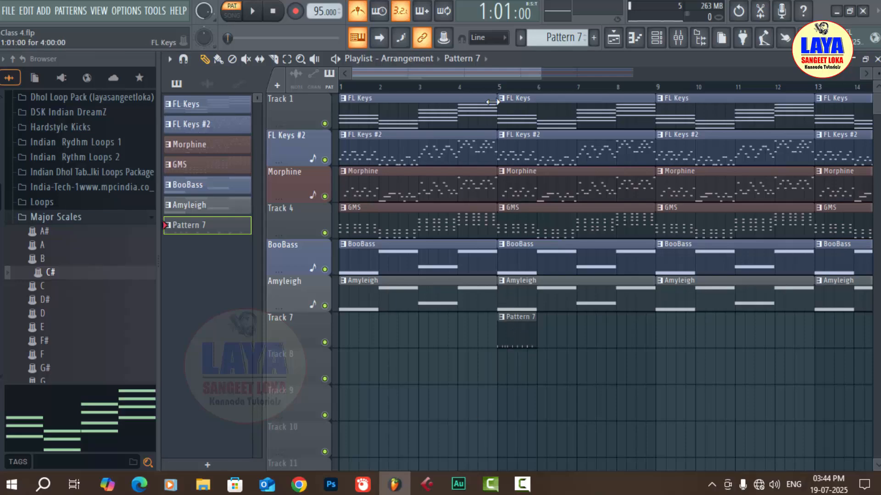
# Inspect the start of the Pattern 7 clip against the bar 5 line up close, with brief playback
pyautogui.scroll(5, 500, 95)
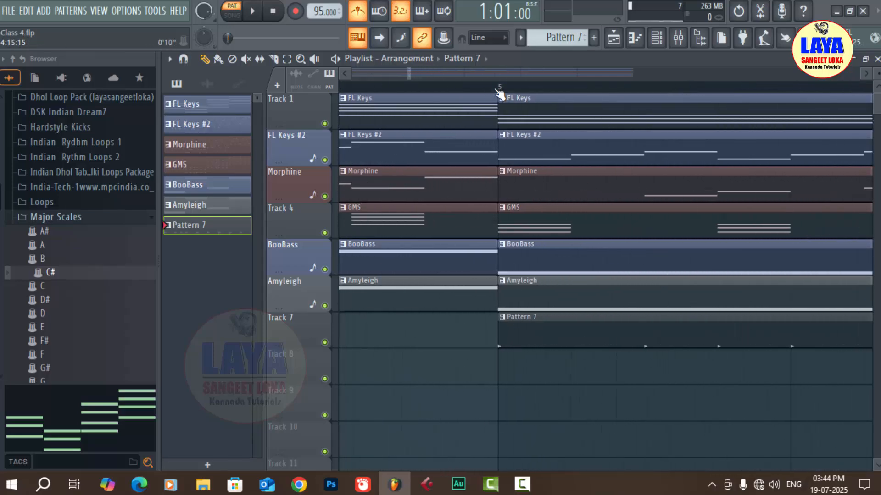
pyautogui.scroll(2, 500, 95)
pyautogui.press('space')
pyautogui.scroll(-3, 496, 91)
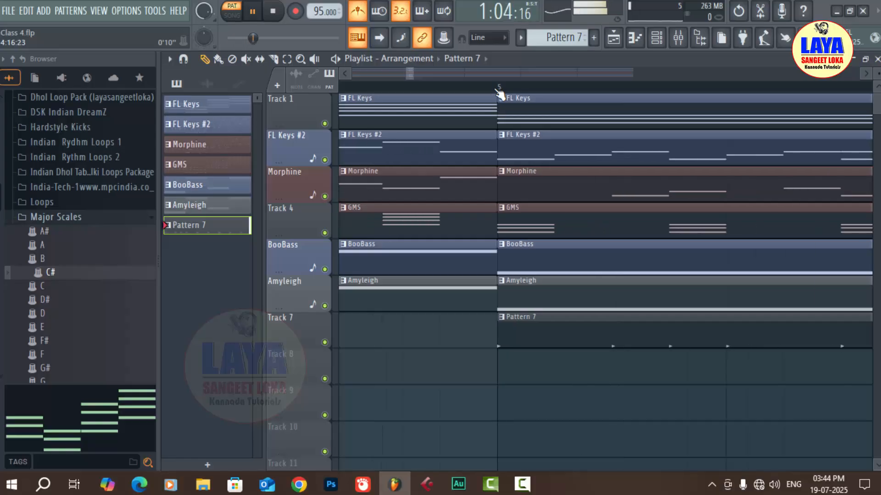
pyautogui.scroll(-4, 494, 95)
pyautogui.scroll(3, 494, 95)
pyautogui.scroll(-3, 494, 95)
pyautogui.scroll(2, 494, 95)
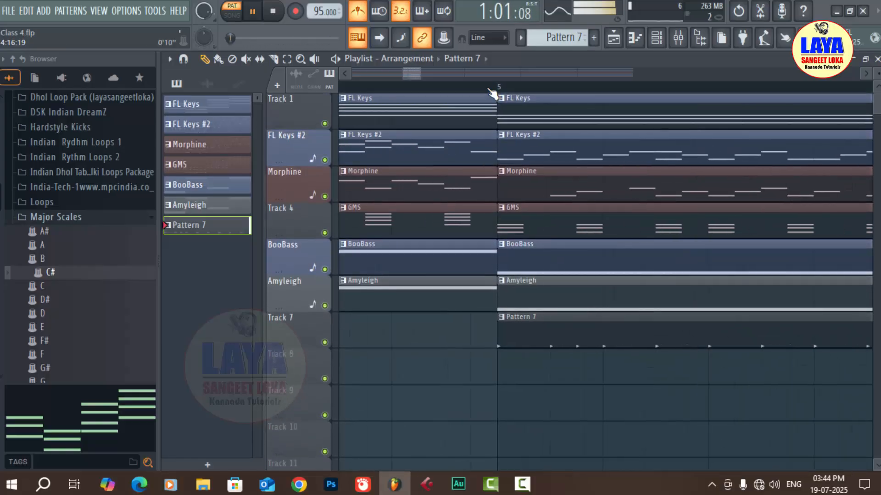
pyautogui.press('space')
pyautogui.scroll(-2, 492, 94)
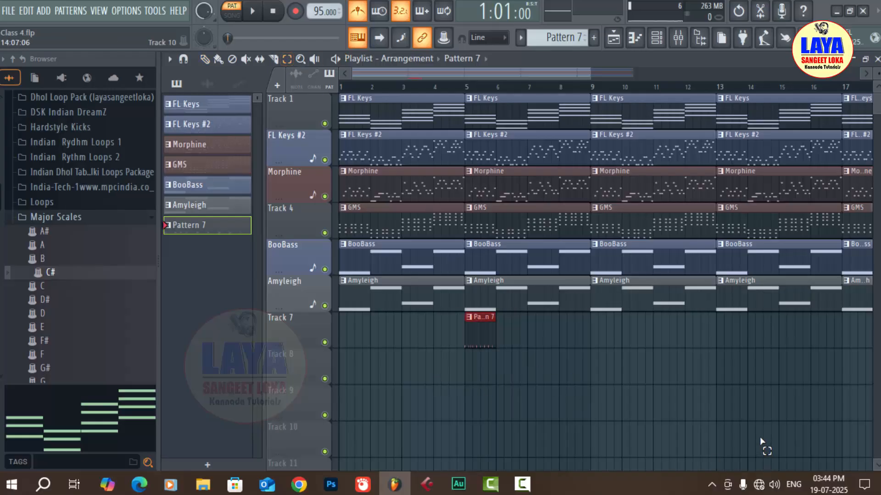
# Duplicate the Pattern 7 clip repeatedly along Track 7 and delete the surplus clips beyond bar 21
pyautogui.hotkey('ctrl', 'b')
pyautogui.hotkey('ctrl', 'b')
pyautogui.hotkey('ctrl', 'b')
pyautogui.hotkey('ctrl', 'b')
pyautogui.hotkey('ctrl', 'b')
pyautogui.hotkey('ctrl', 'b')
pyautogui.hotkey('ctrl', 'b')
pyautogui.hotkey('ctrl', 'b')
pyautogui.hotkey('ctrl', 'b')
pyautogui.hotkey('ctrl', 'b')
pyautogui.hotkey('ctrl', 'b')
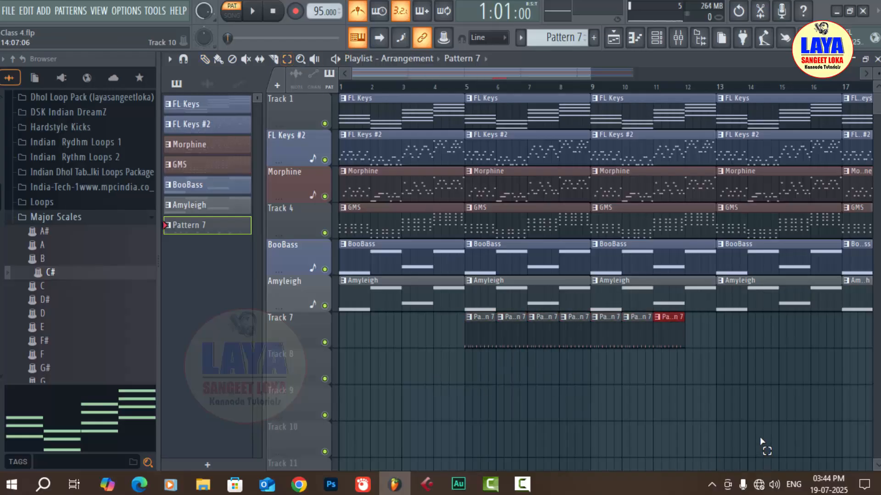
pyautogui.hotkey('ctrl', 'b')
pyautogui.hotkey('ctrl', 'b')
pyautogui.hotkey('ctrl', 'b')
pyautogui.hotkey('ctrl', 'b')
pyautogui.hotkey('ctrl', 'b')
pyautogui.hotkey('ctrl', 'b')
pyautogui.hotkey('ctrl', 'b')
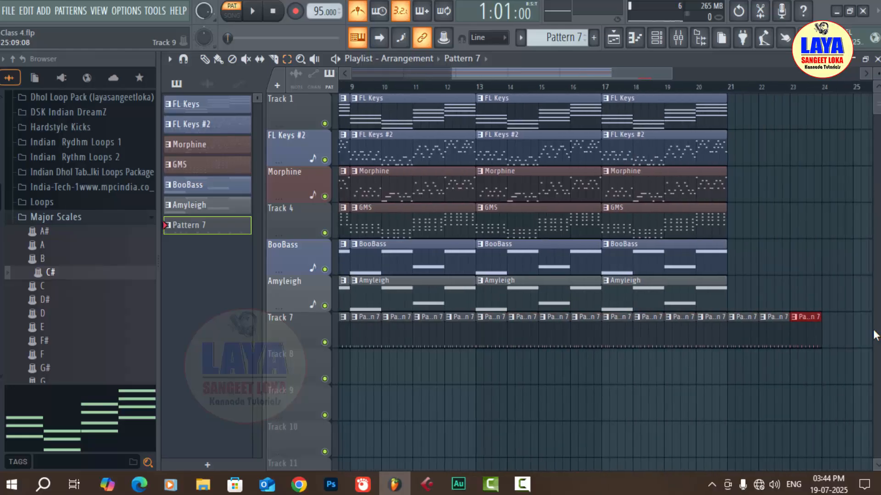
pyautogui.moveTo(857, 324); pyautogui.dragTo(740, 345)
pyautogui.press('Delete')
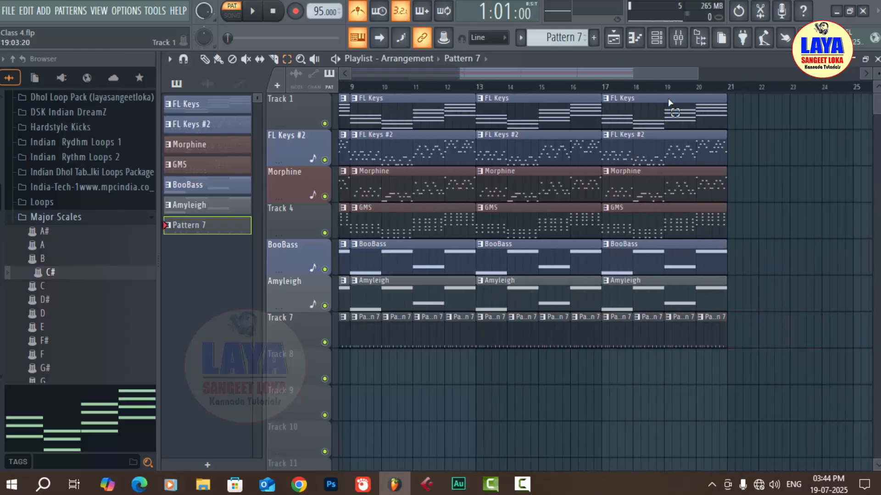
# Play the arrangement in song mode from bar 1 until just past bar 9, stop playback and save the project
pyautogui.press('space')
pyautogui.moveTo(582, 78); pyautogui.dragTo(453, 68)
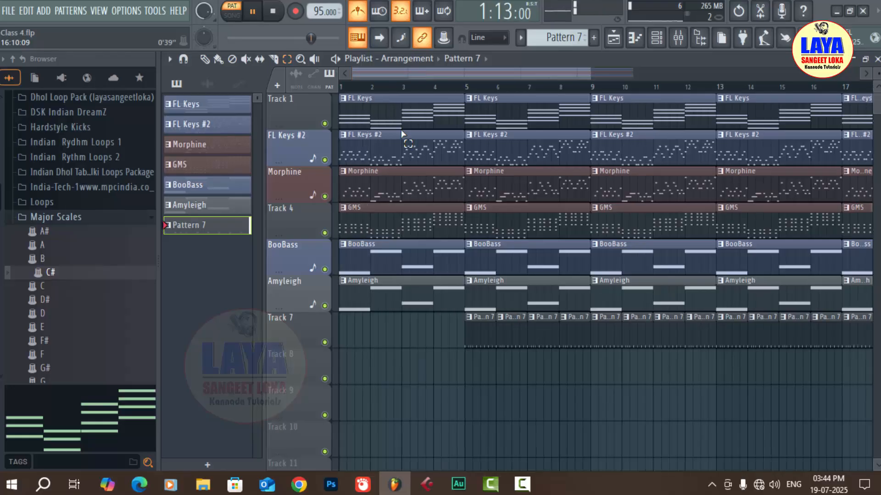
pyautogui.press('space')
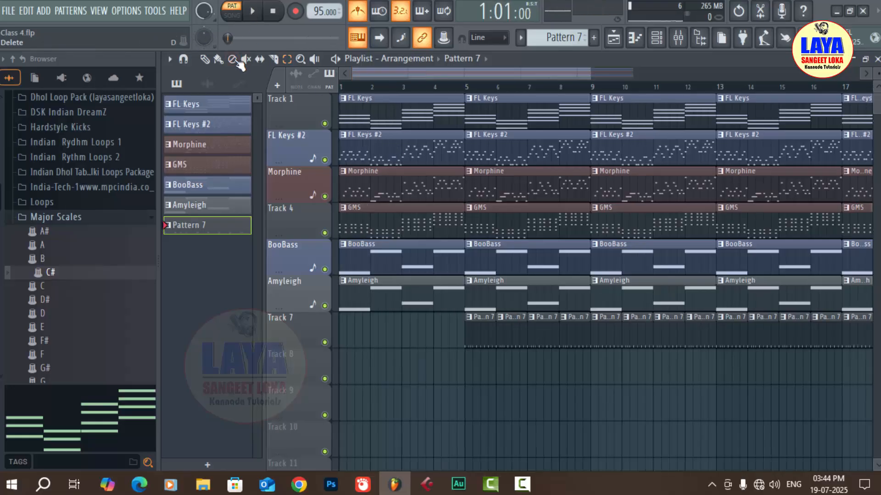
pyautogui.click(205, 59)
pyautogui.click(345, 88)
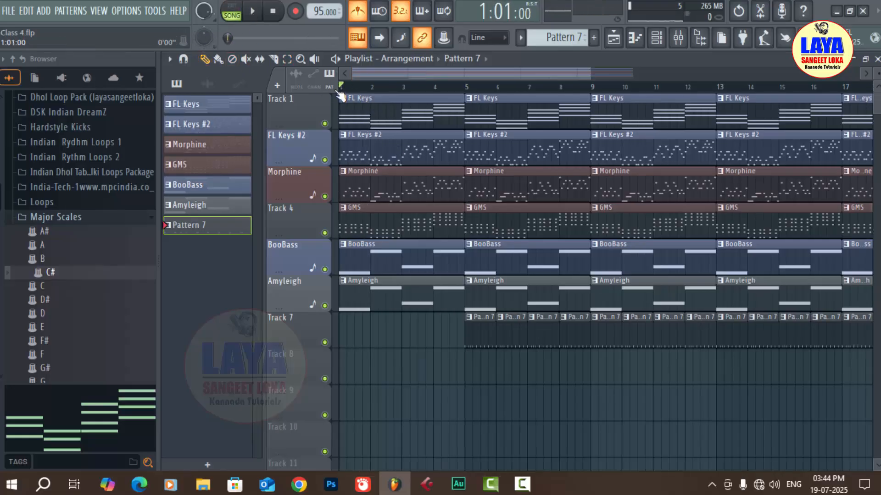
pyautogui.moveTo(496, 475)
pyautogui.press('space')
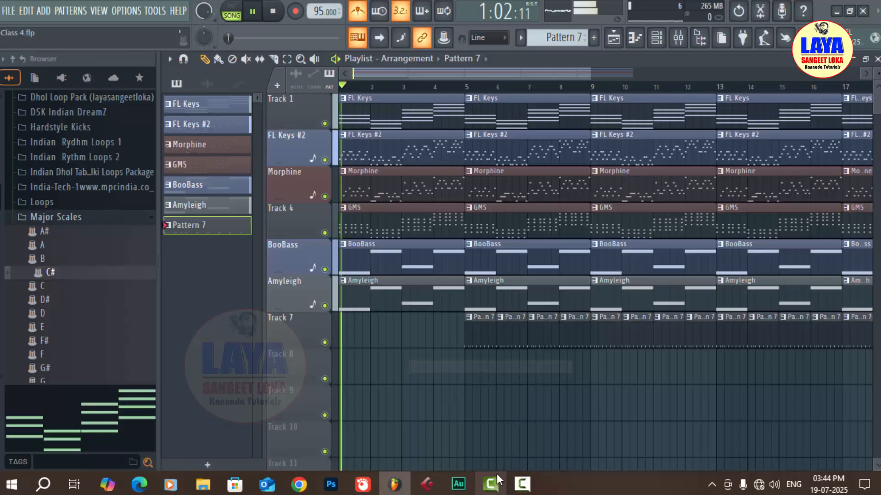
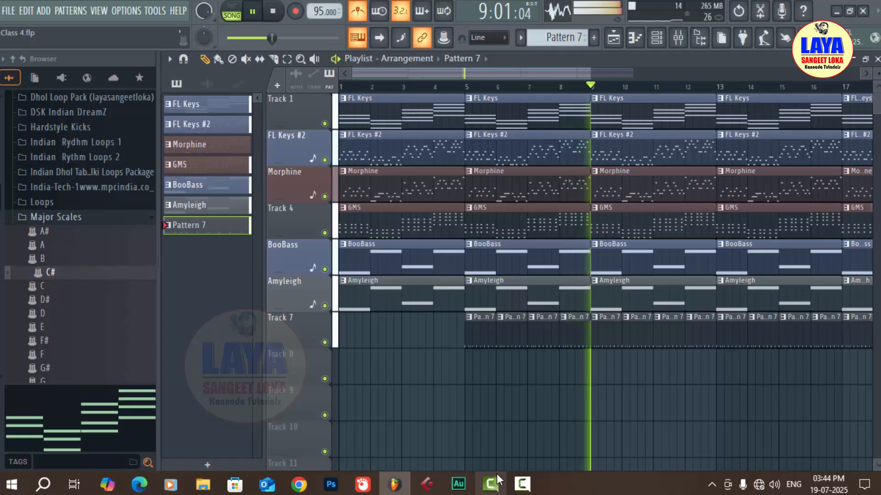
pyautogui.press('space')
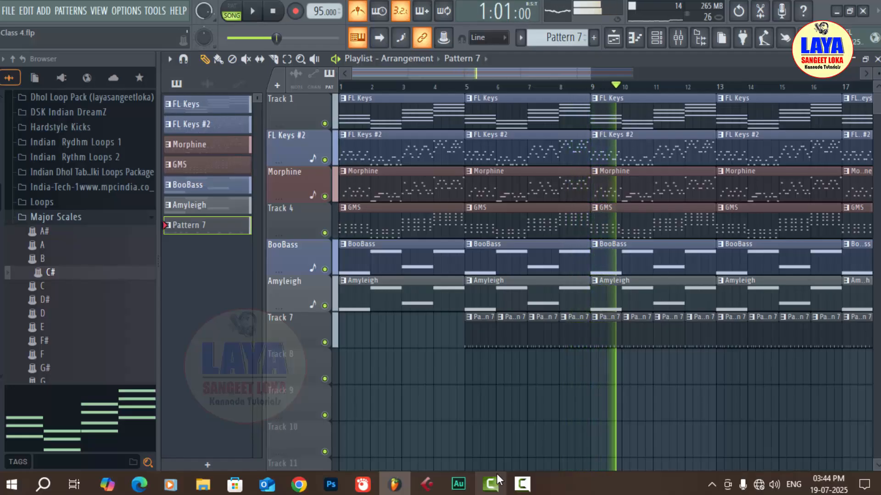
pyautogui.hotkey('ctrl', 's')
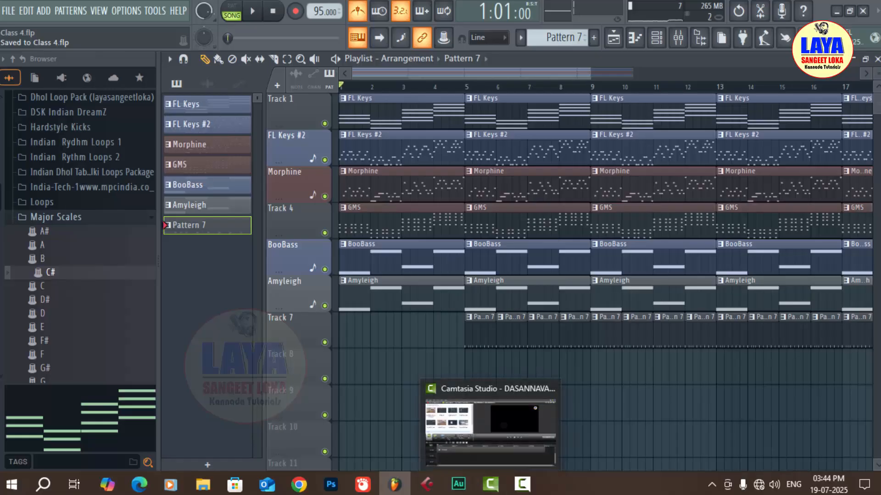
# Open the mixer and try selecting the range of tracks from Insert 1 to FL Keys
pyautogui.click(678, 38)
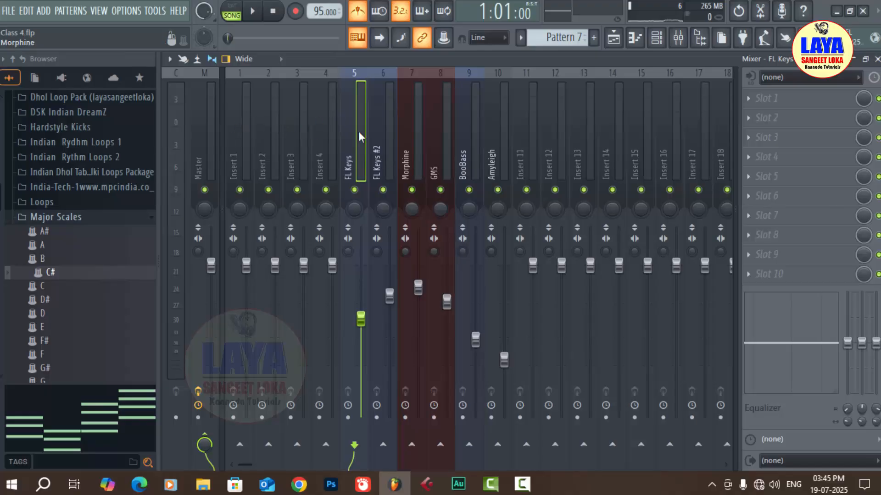
pyautogui.click(245, 93)
pyautogui.click(268, 98)
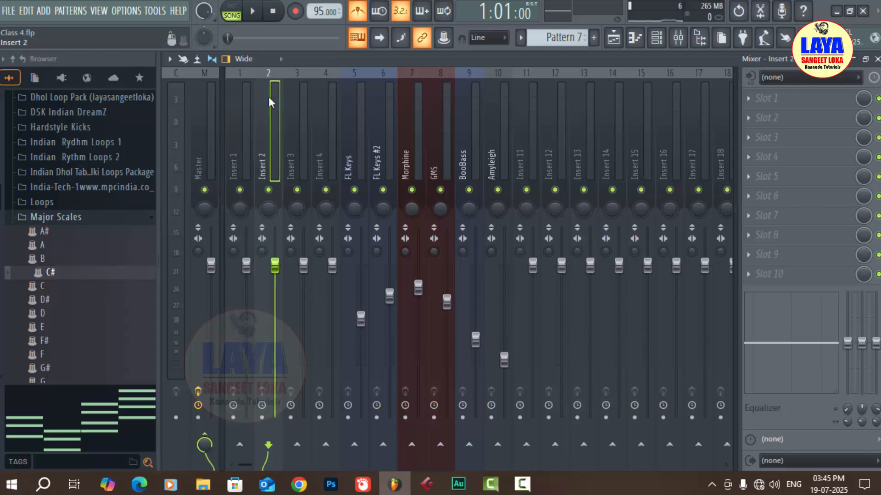
pyautogui.keyDown('ctrl'); pyautogui.keyDown('shift'); pyautogui.click(293, 98); pyautogui.keyUp('shift'); pyautogui.keyUp('ctrl')
pyautogui.click(247, 101)
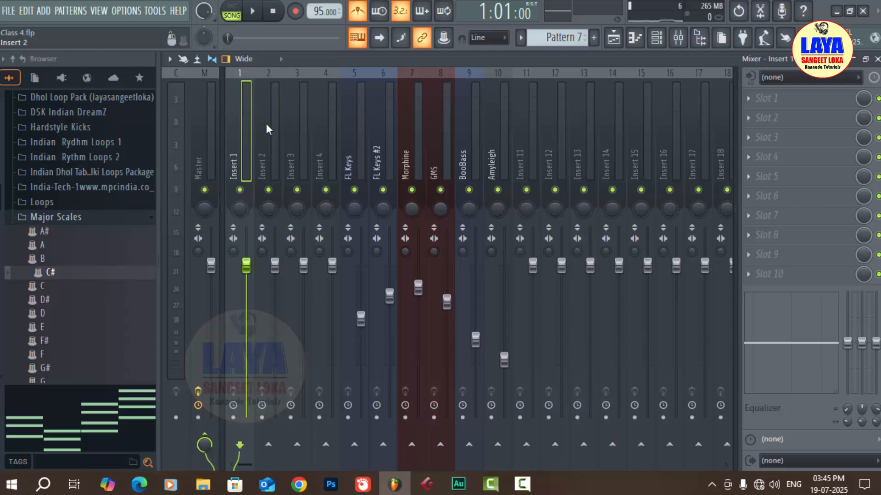
pyautogui.click(266, 123)
pyautogui.click(247, 113)
pyautogui.moveTo(246, 112); pyautogui.dragTo(352, 119)
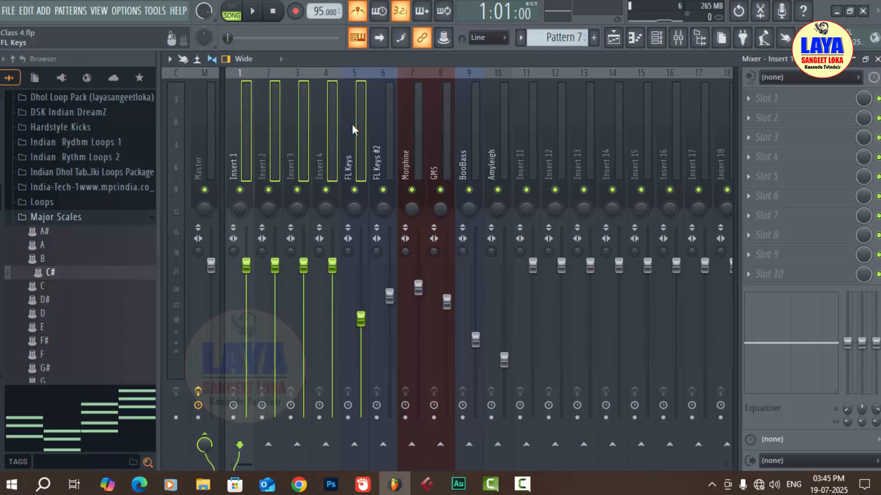
pyautogui.rightClick(248, 111)
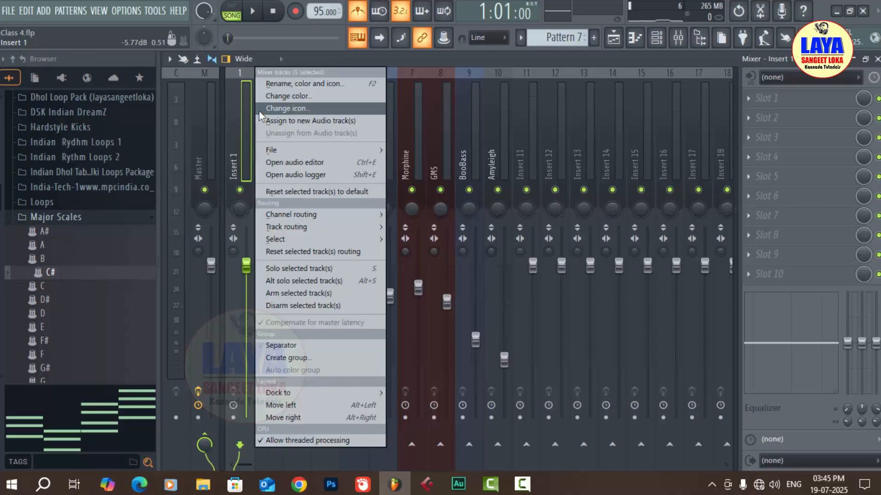
pyautogui.press('Escape')
# Select mixer tracks Insert 1 through Insert 4 and color them Metallic Violet (#6D359F)
pyautogui.click(279, 102)
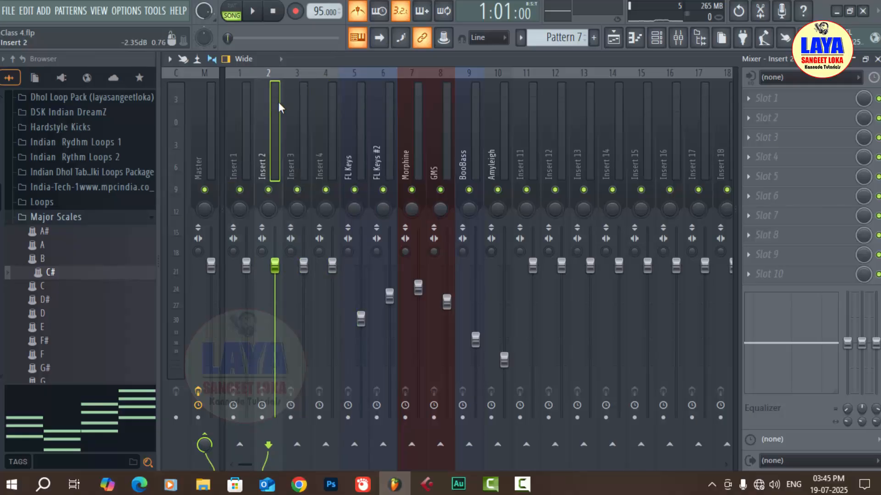
pyautogui.click(239, 109)
pyautogui.moveTo(241, 109); pyautogui.dragTo(316, 117)
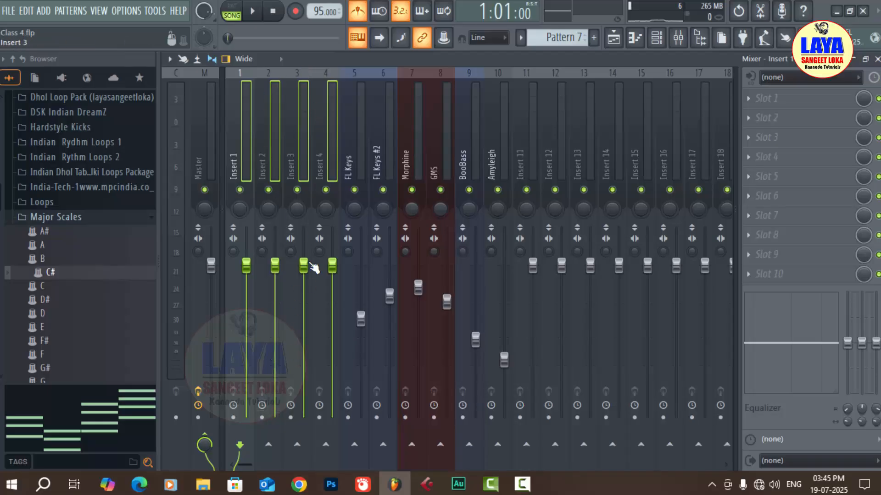
pyautogui.rightClick(271, 85)
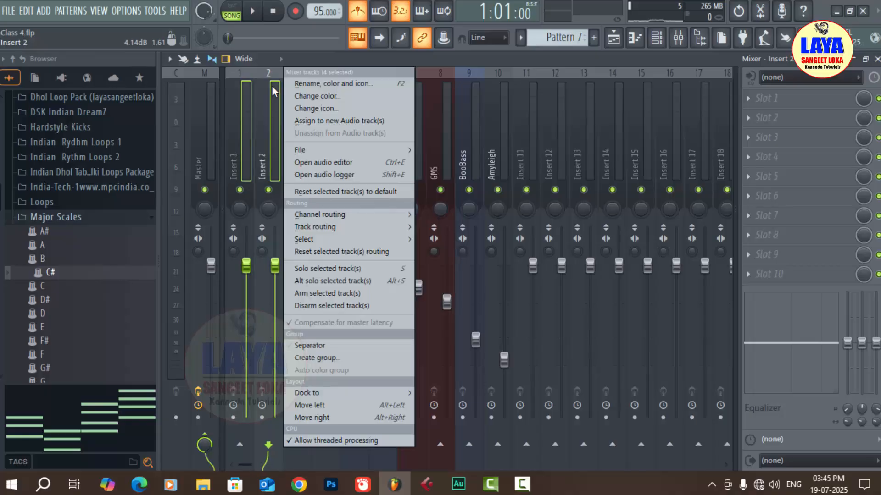
pyautogui.click(302, 95)
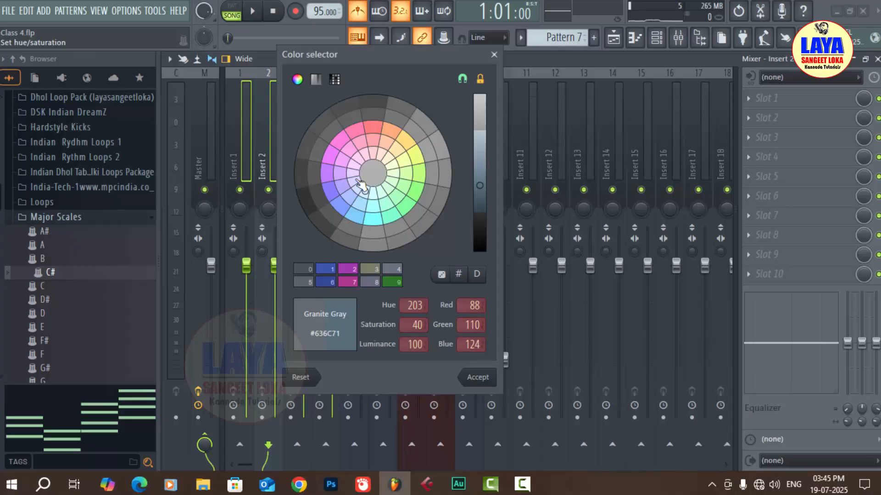
pyautogui.moveTo(372, 65); pyautogui.dragTo(543, 72)
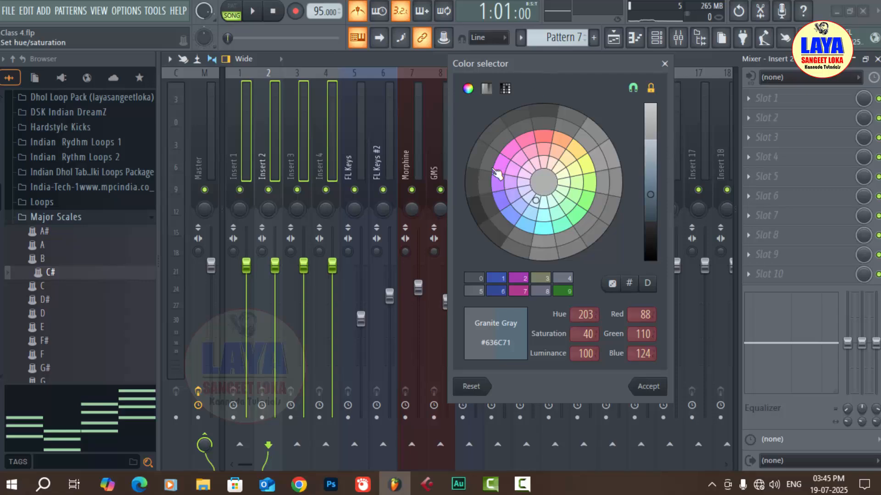
pyautogui.click(499, 183)
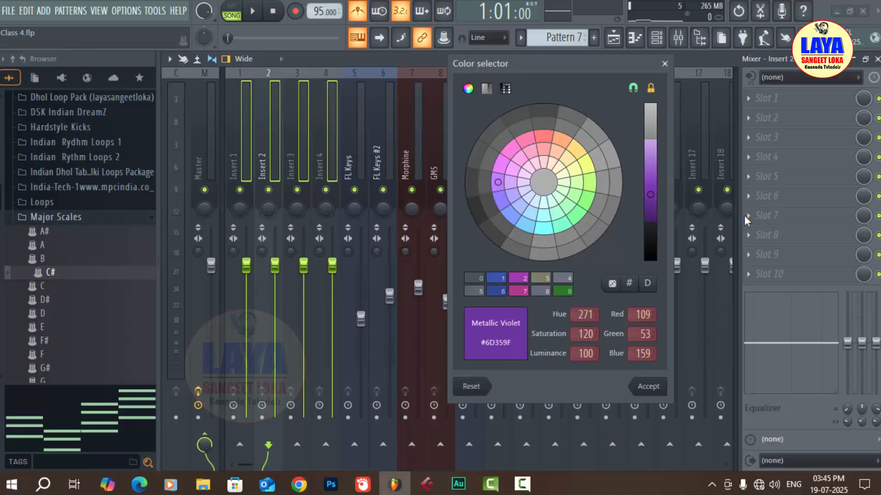
pyautogui.click(648, 387)
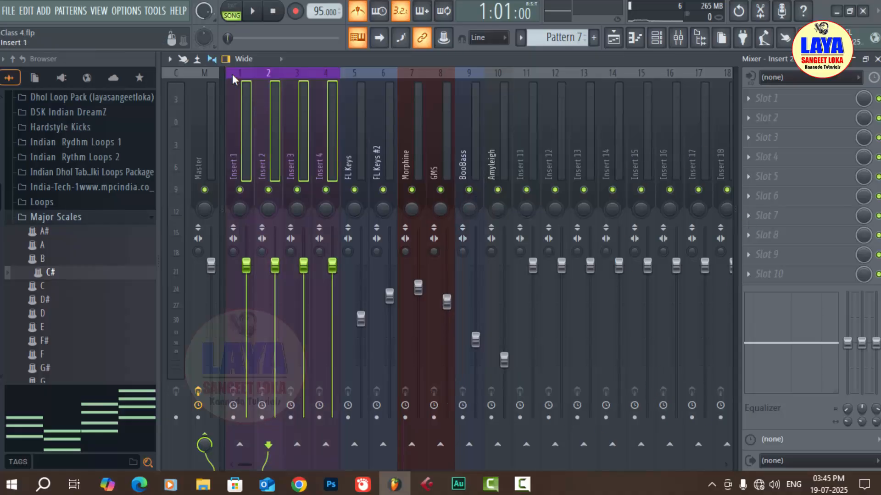
# Color the mixer tracks from FL Keys through Amyleigh Forest Green (#3B9532) and close the mixer
pyautogui.click(359, 113)
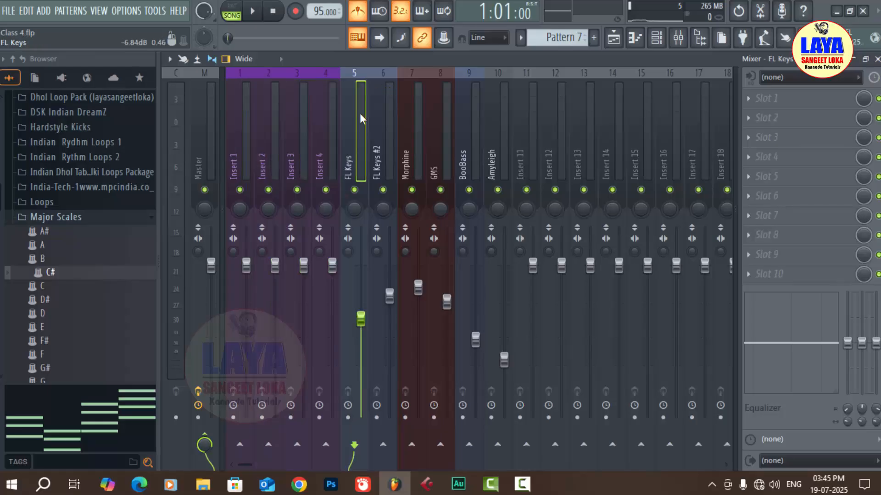
pyautogui.moveTo(362, 113); pyautogui.dragTo(498, 118)
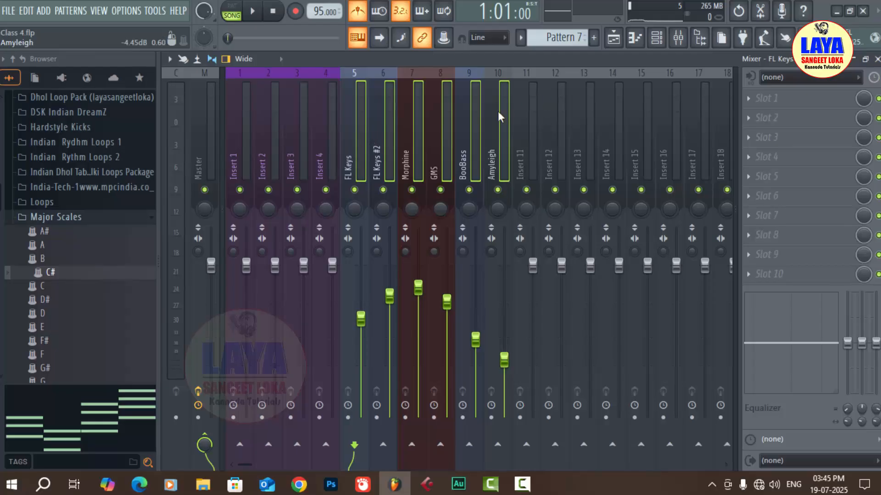
pyautogui.rightClick(504, 95)
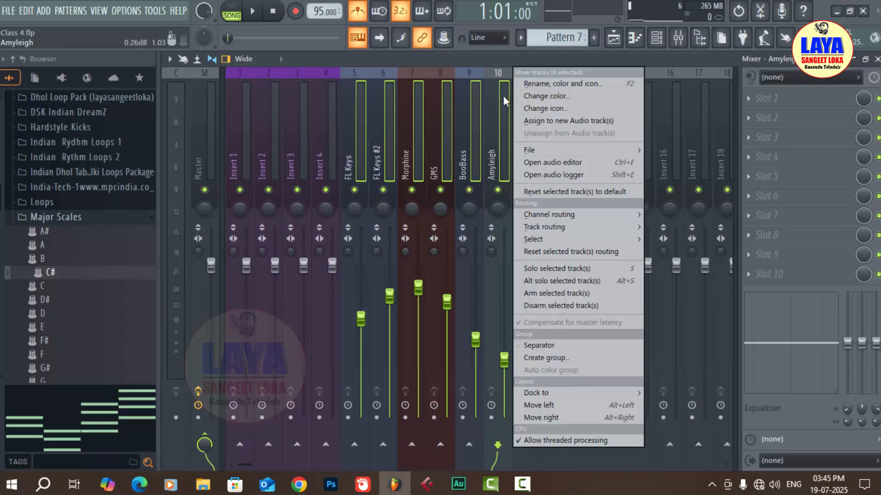
pyautogui.click(574, 100)
pyautogui.click(694, 205)
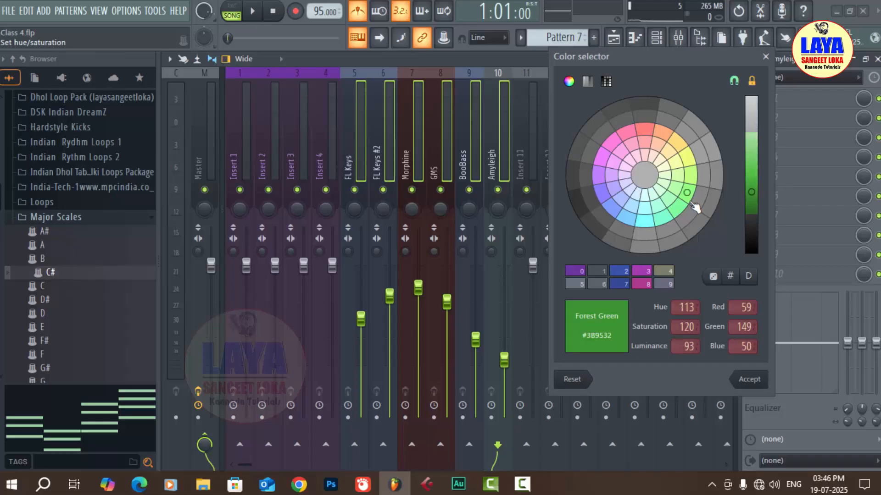
pyautogui.click(749, 379)
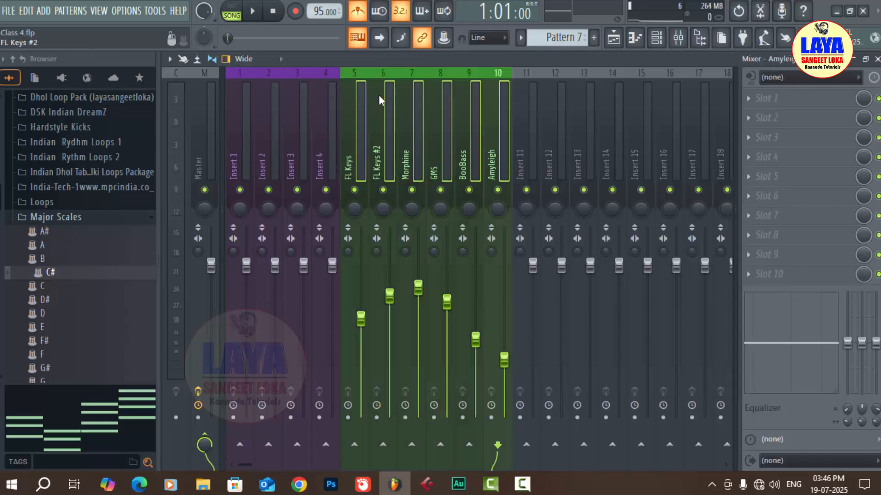
pyautogui.click(877, 60)
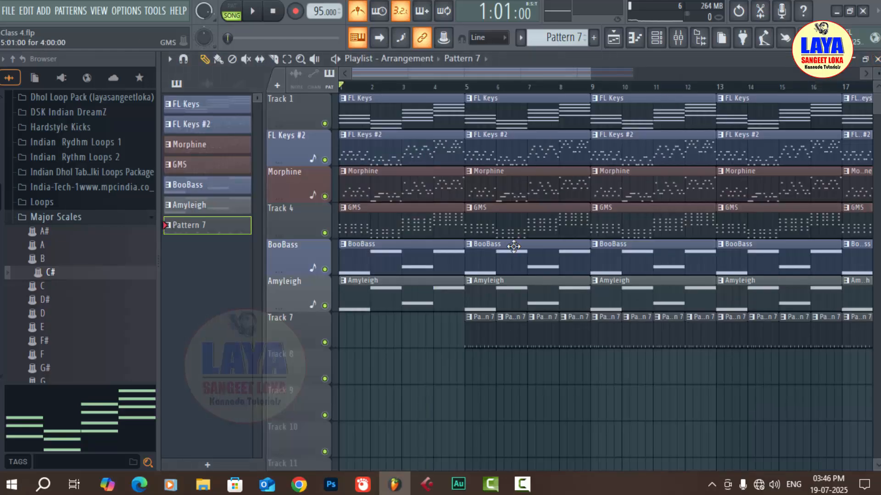
# Try a reduced height for Track 1 in the playlist and restore its default height
pyautogui.scroll(-4, 467, 82)
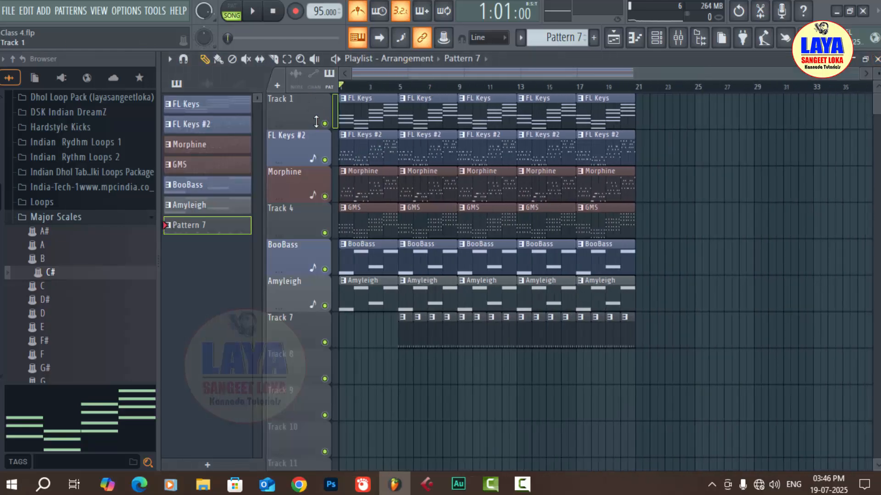
pyautogui.moveTo(272, 129); pyautogui.dragTo(272, 104)
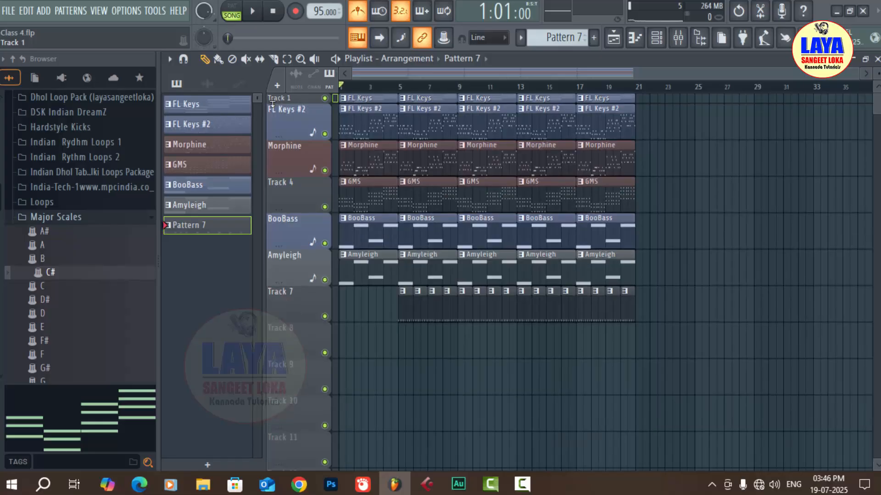
pyautogui.rightClick(272, 105)
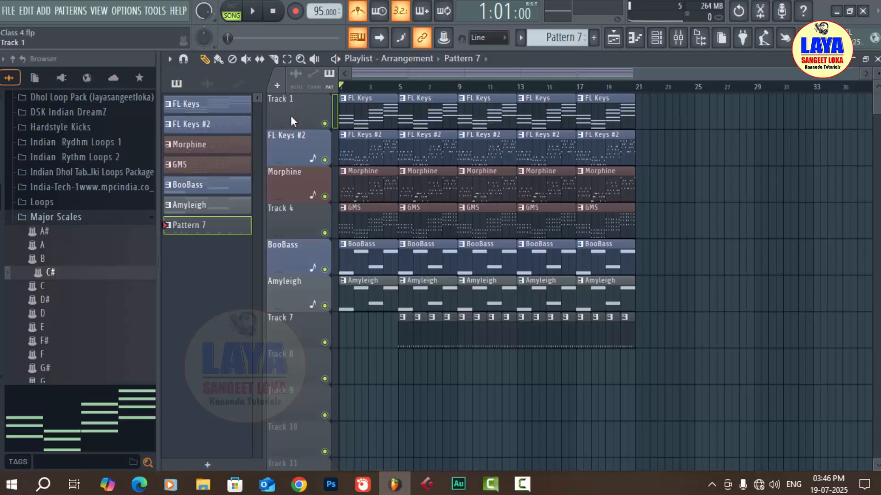
# Select the FL Keys #2, Morphine and GMS clips in the playlist and play the arrangement from the start
pyautogui.moveTo(336, 134); pyautogui.dragTo(337, 217)
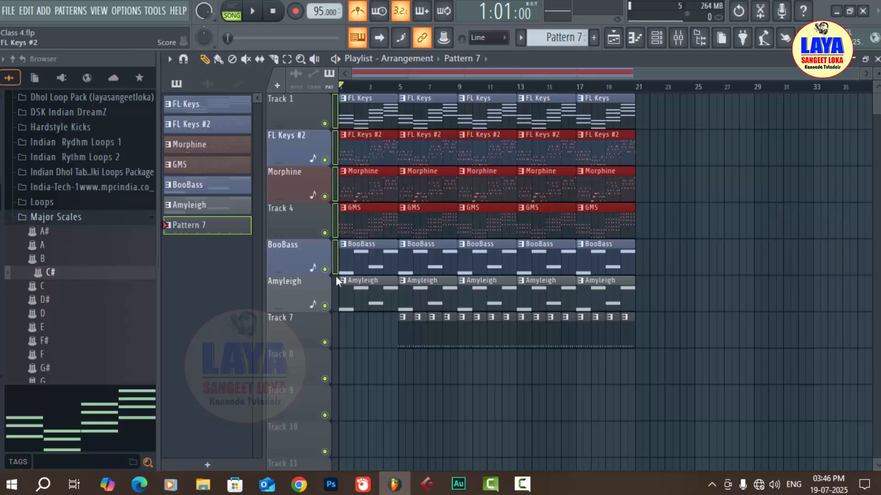
pyautogui.press('space')
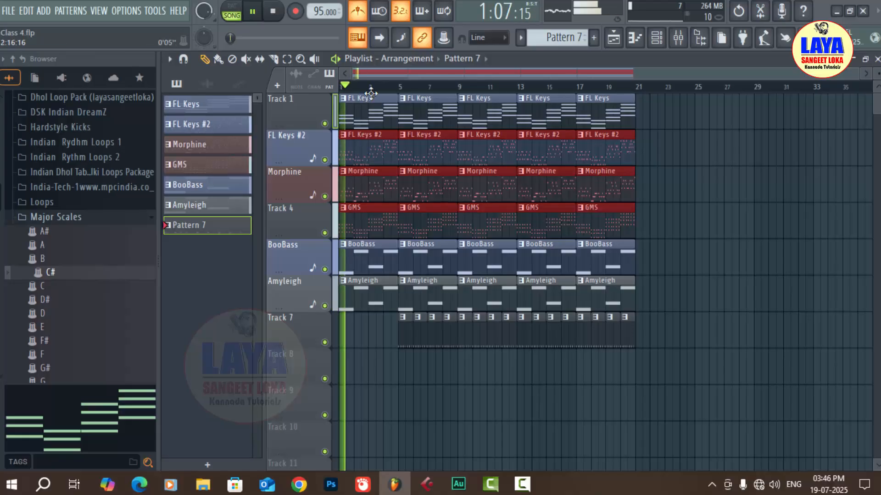
pyautogui.scroll(3, 386, 91)
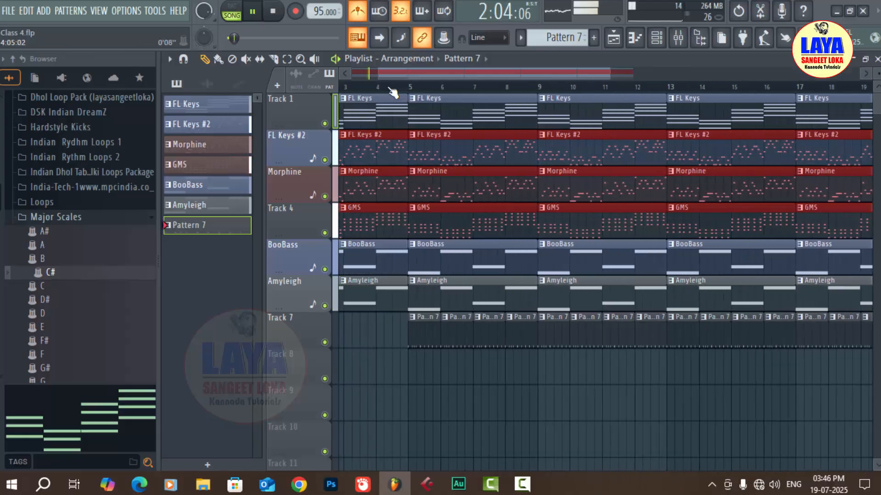
pyautogui.scroll(-3, 393, 92)
pyautogui.scroll(1, 392, 92)
pyautogui.scroll(1, 393, 93)
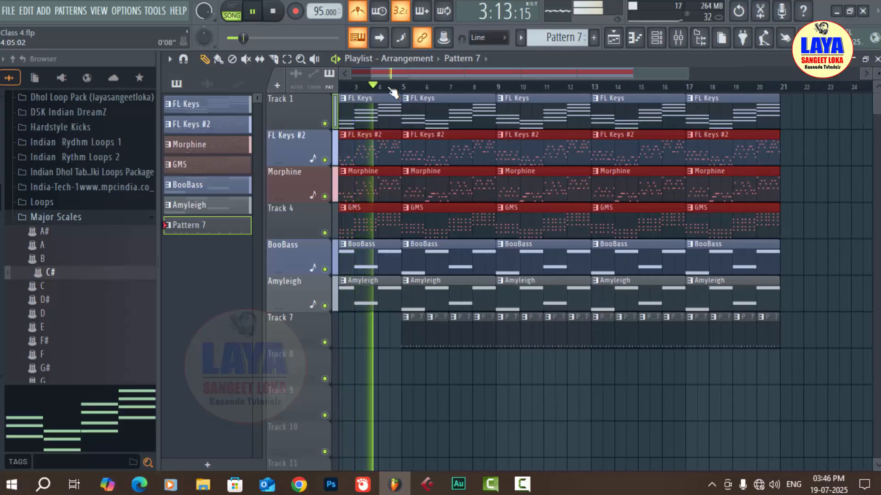
pyautogui.scroll(1, 393, 93)
pyautogui.scroll(2, 393, 93)
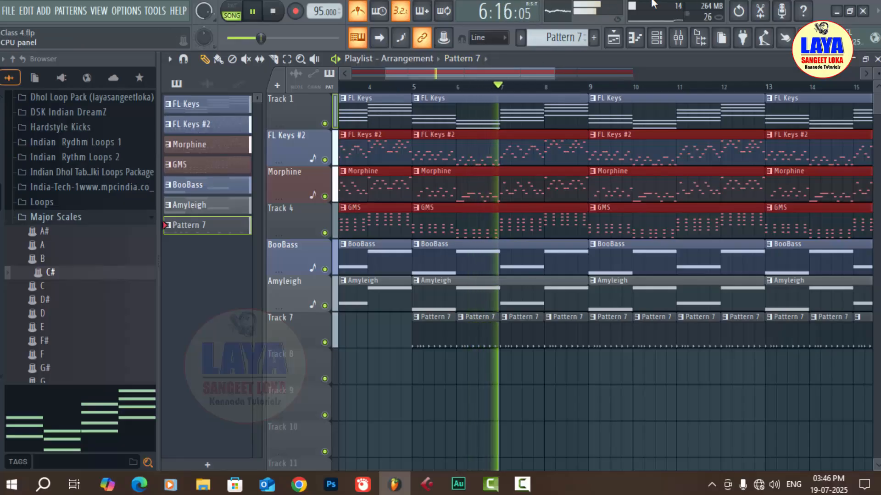
pyautogui.press('space')
# Check the Pattern 7 drum steps in the channel rack with a brief playback, and close the rack
pyautogui.click(659, 41)
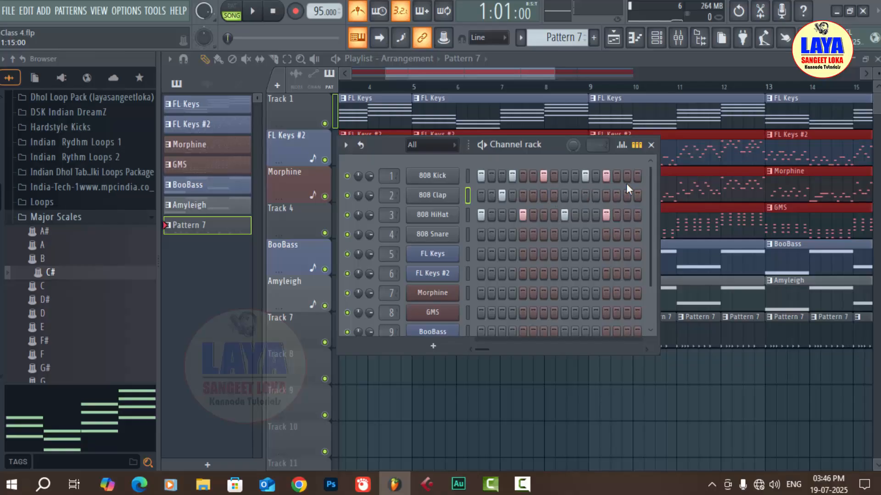
pyautogui.press('space')
pyautogui.press('space')
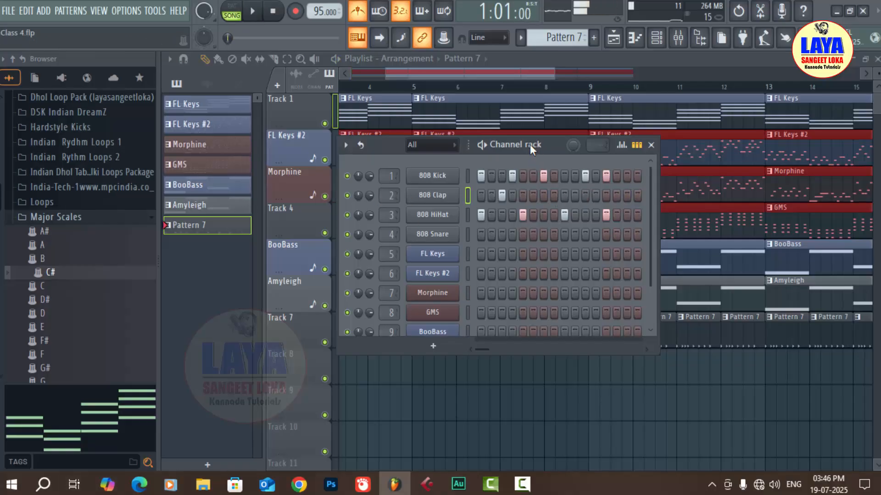
pyautogui.click(651, 145)
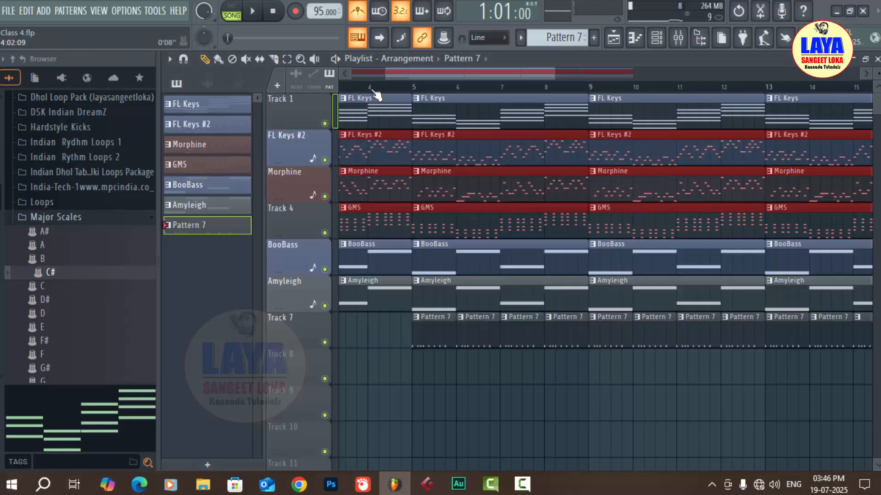
# Play the arrangement from bar 5 twice to listen to the section with the drums
pyautogui.click(416, 89)
pyautogui.press('space')
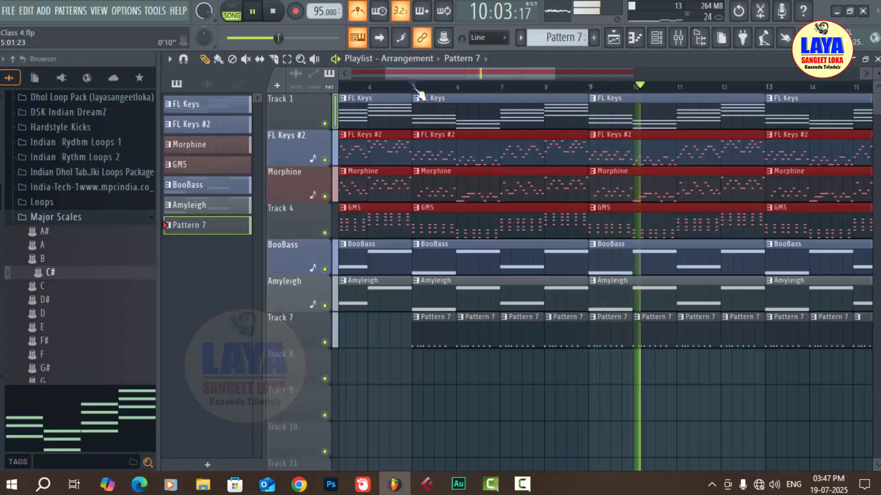
pyautogui.scroll(-2, 418, 93)
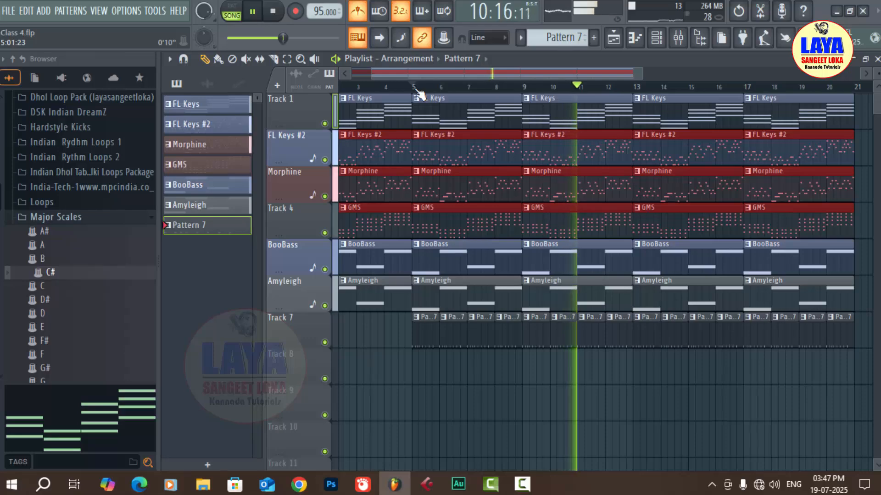
pyautogui.scroll(-2, 418, 93)
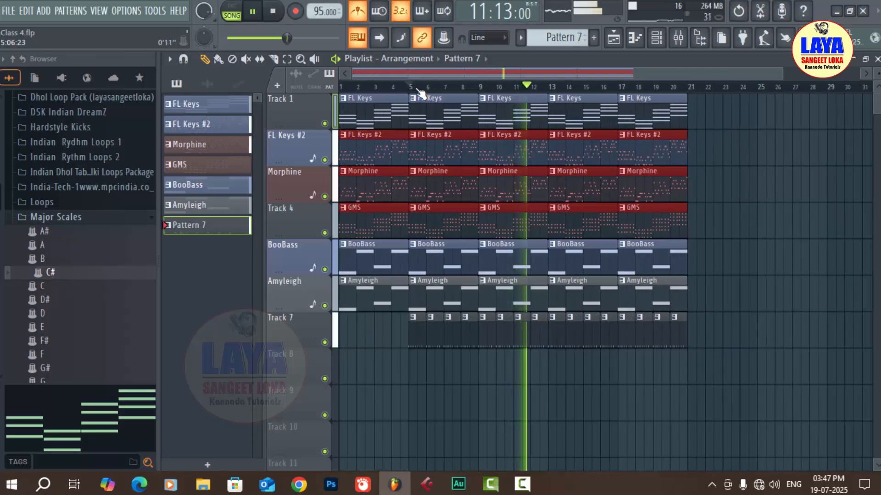
pyautogui.press('space')
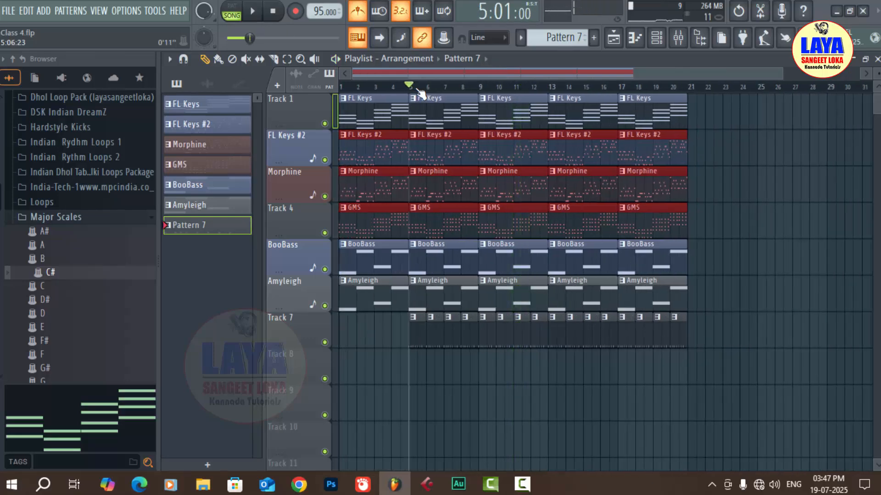
pyautogui.press('space')
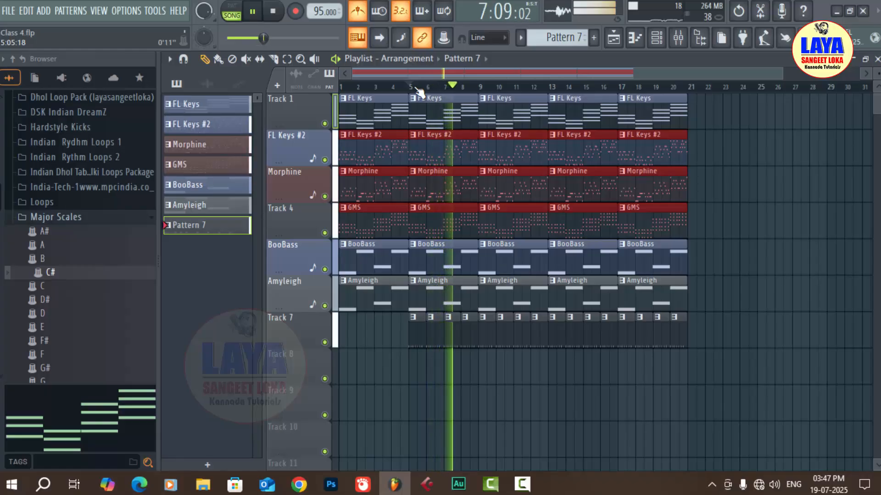
pyautogui.press('space')
# Add 808 Clap hits on steps 7, 11 and 15 of Pattern 7, check them in playback and save the project
pyautogui.click(656, 38)
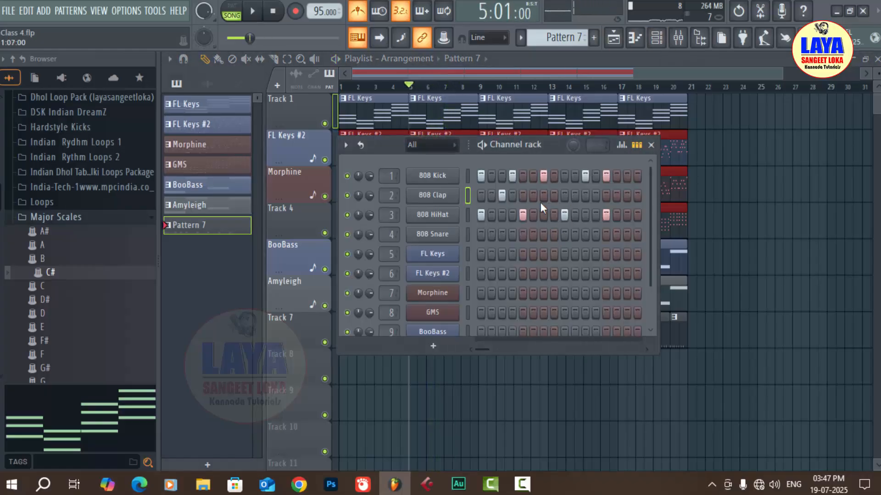
pyautogui.click(584, 196)
pyautogui.press('space')
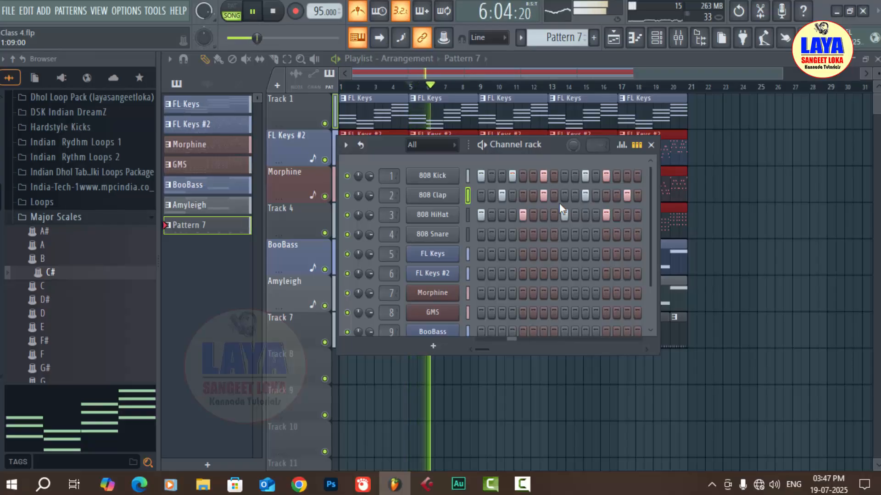
pyautogui.click(651, 146)
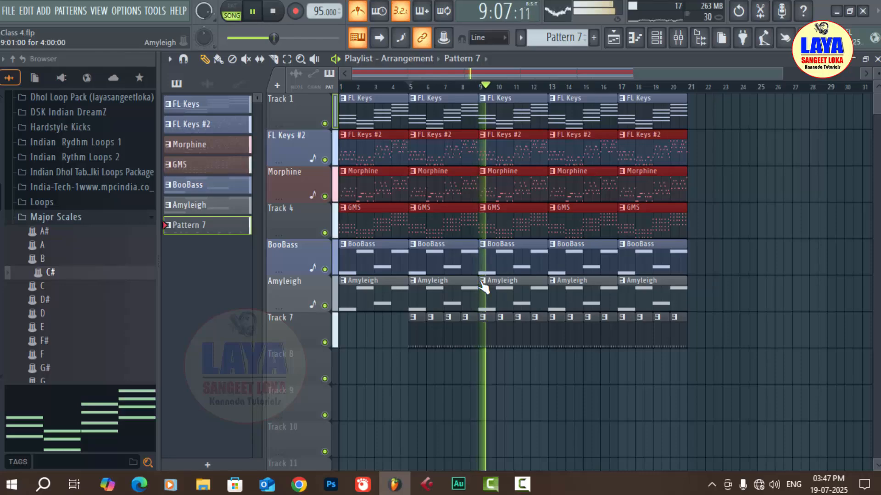
pyautogui.press('space')
pyautogui.hotkey('ctrl', 's')
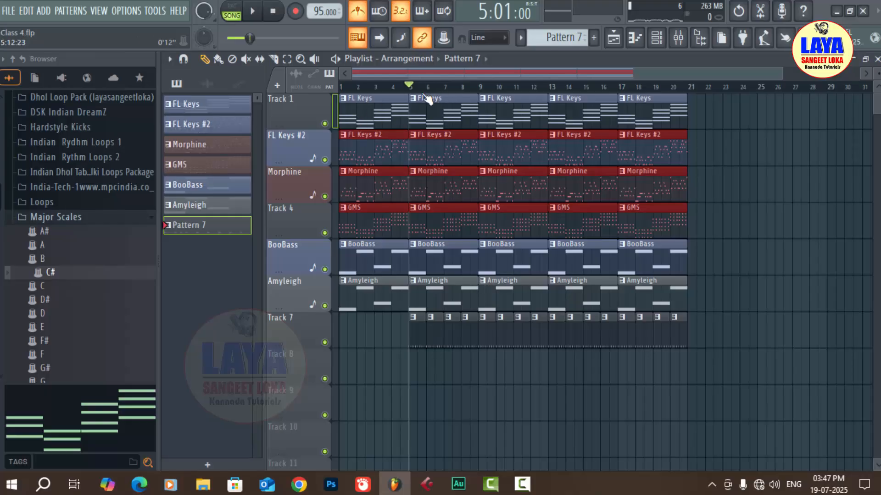
# Play the arrangement from bar 2 past bar 13 to review the drum entry and the repeated sections
pyautogui.scroll(5, 403, 86)
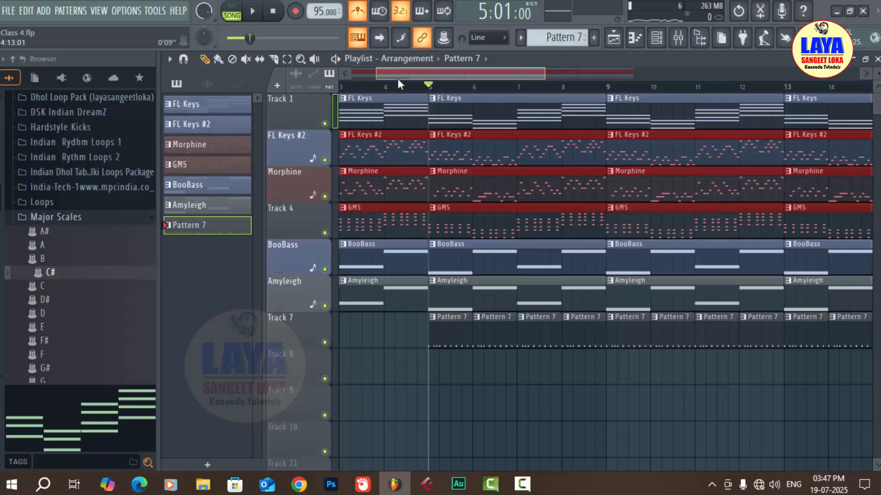
pyautogui.moveTo(517, 89); pyautogui.dragTo(385, 88)
pyautogui.press('space')
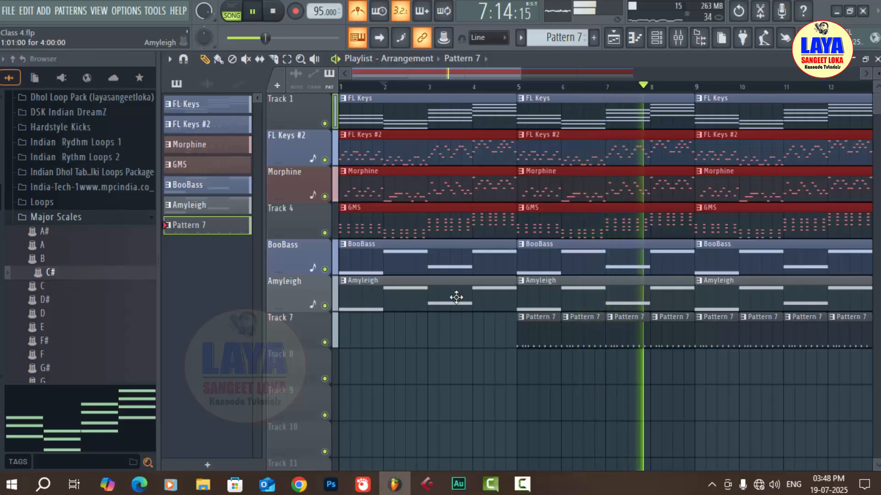
pyautogui.scroll(-3, 556, 96)
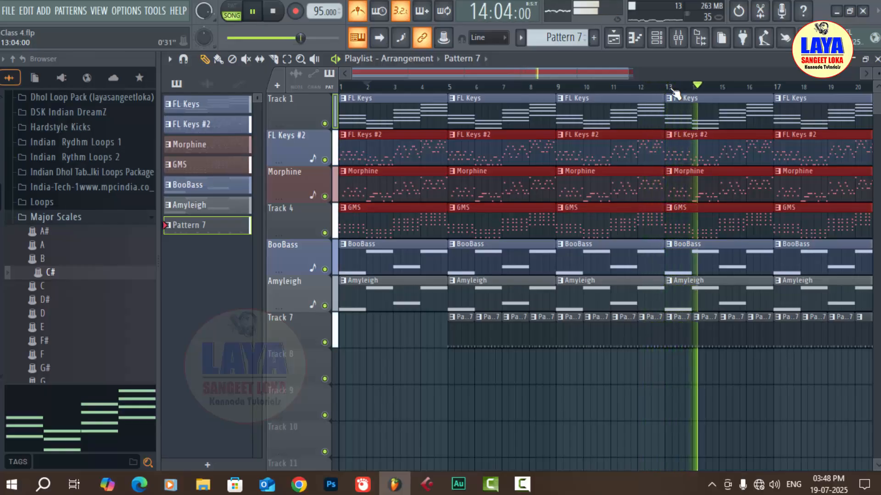
pyautogui.press('space')
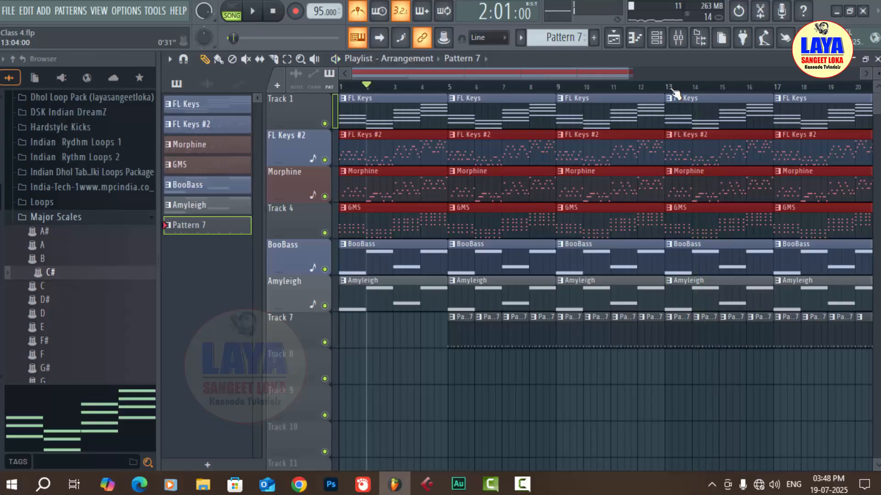
pyautogui.scroll(-3, 674, 94)
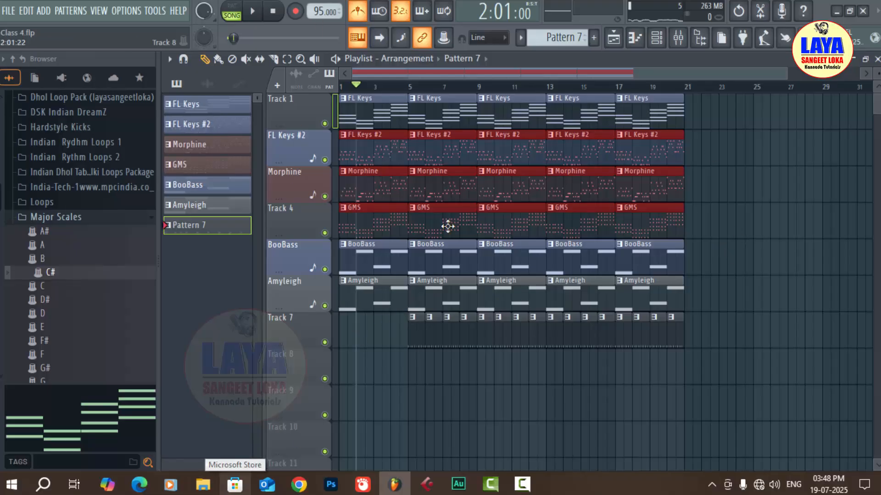
# Select all playlist clips and set up an MP3 export named Class 4 in the Class 4 folder
pyautogui.hotkey('ctrl', 'a')
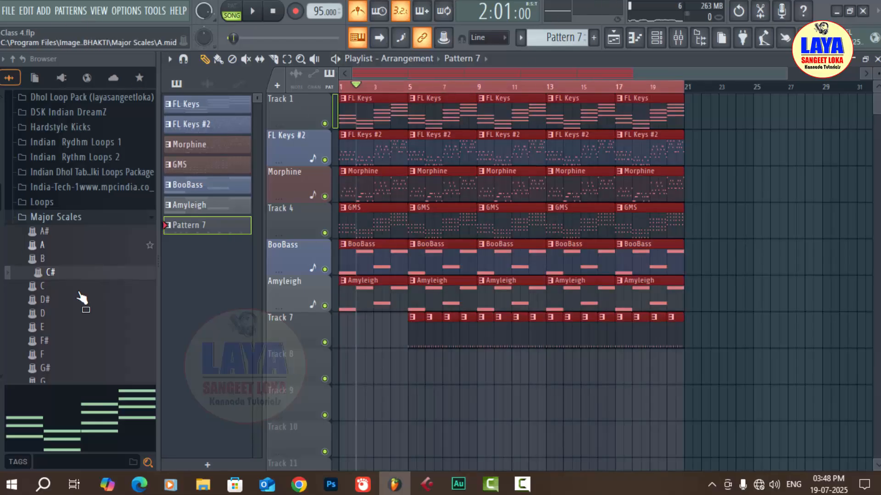
pyautogui.click(9, 11)
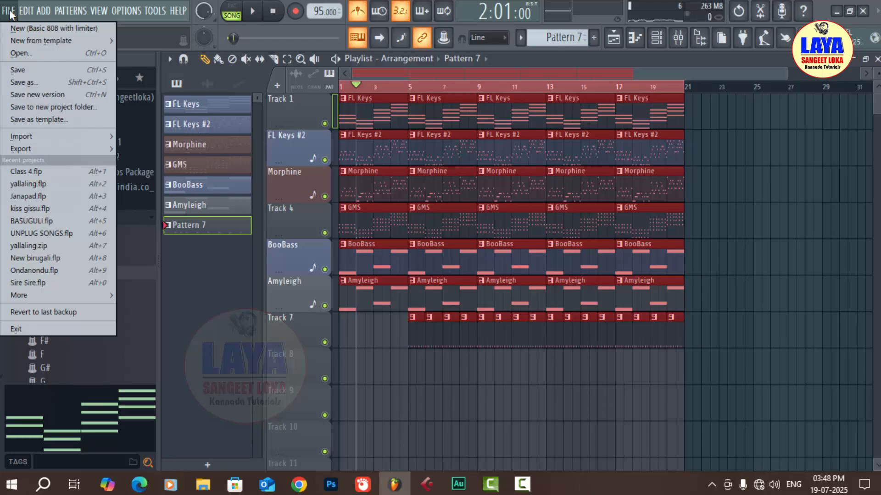
pyautogui.moveTo(26, 150)
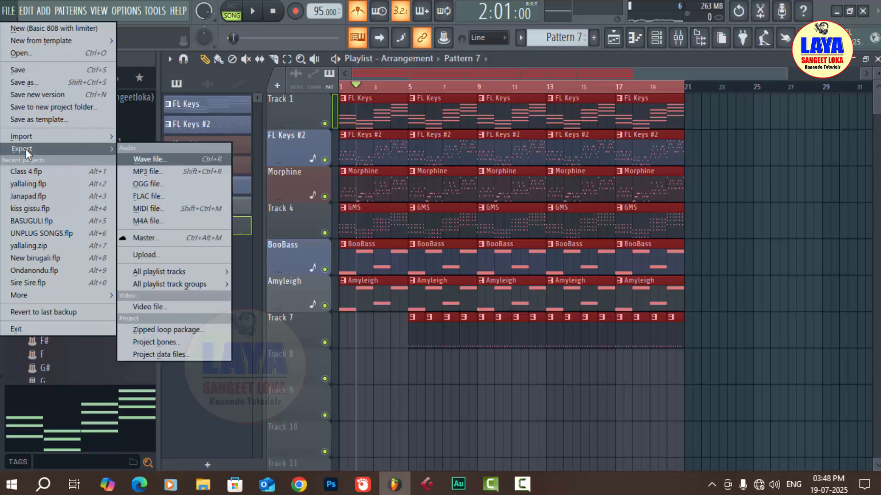
pyautogui.click(167, 173)
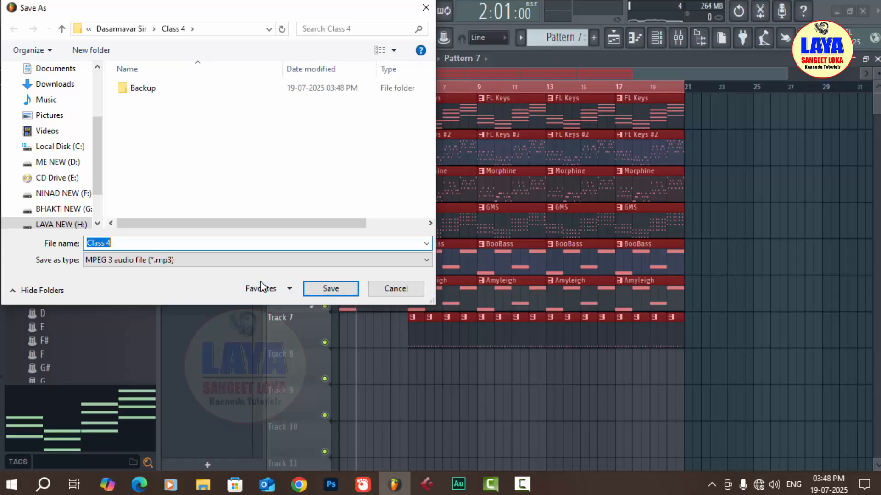
pyautogui.click(338, 290)
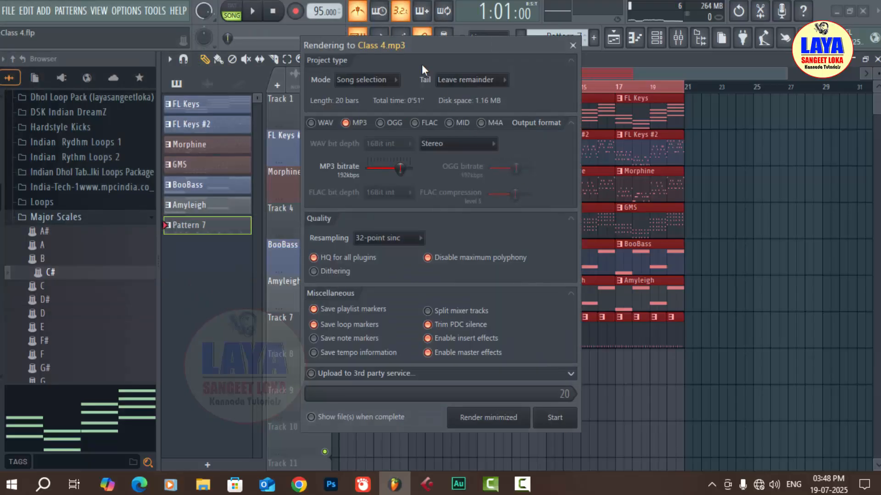
# Enable showing the files when complete and render the selection to MP3
pyautogui.moveTo(422, 50); pyautogui.dragTo(455, 1)
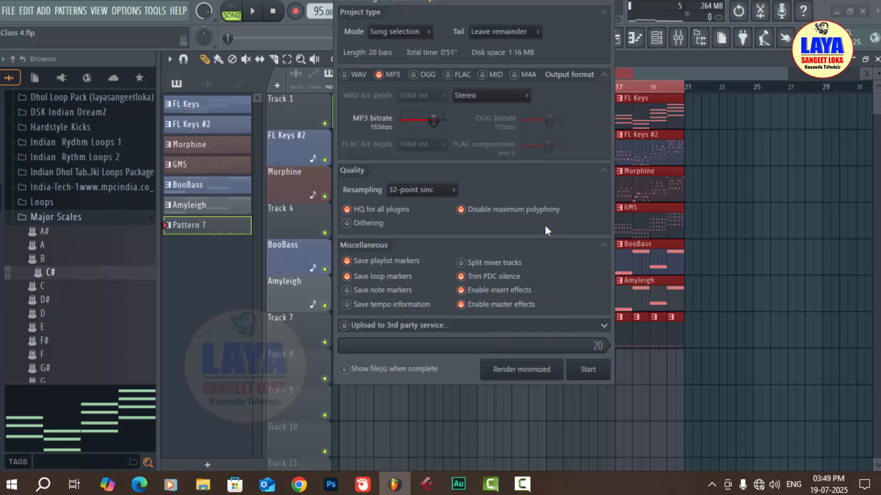
pyautogui.click(345, 369)
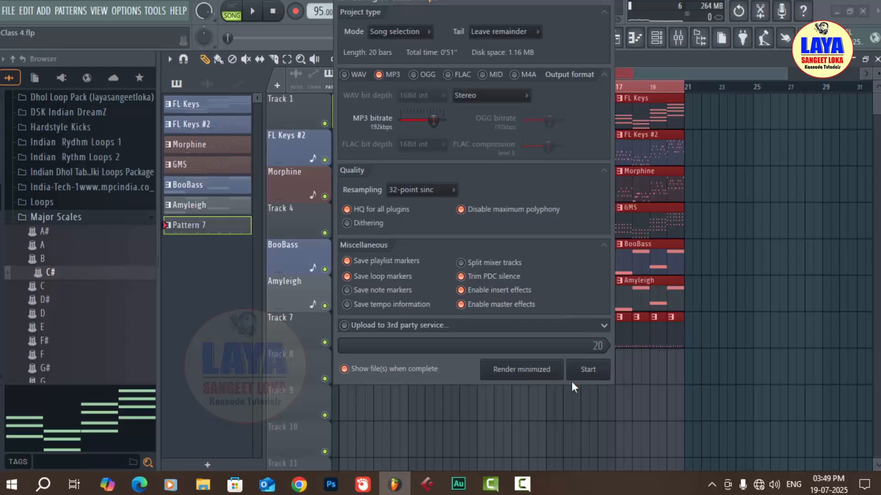
pyautogui.click(596, 373)
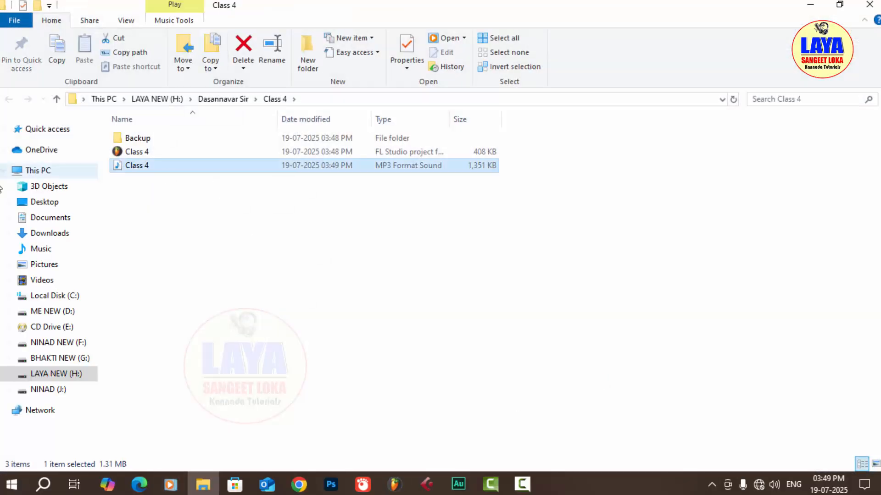
# Play the rendered Class 4 MP3 in the media player and show its volume control
pyautogui.doubleClick(147, 168)
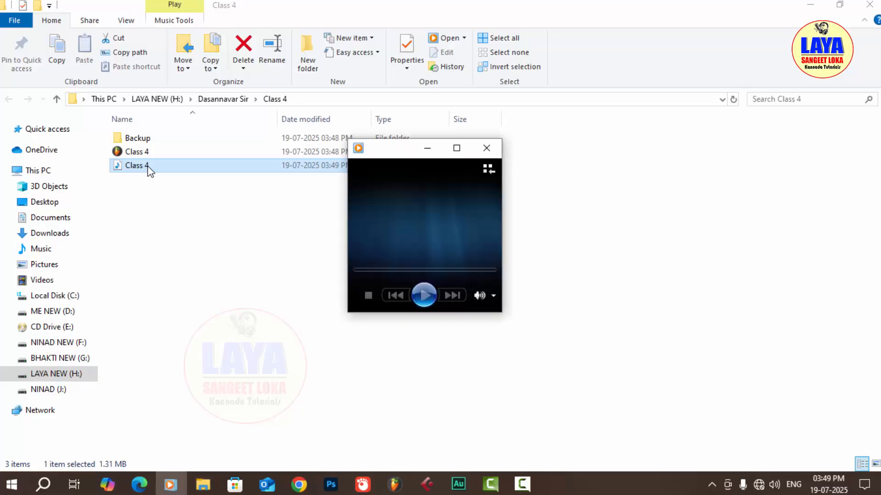
pyautogui.click(494, 295)
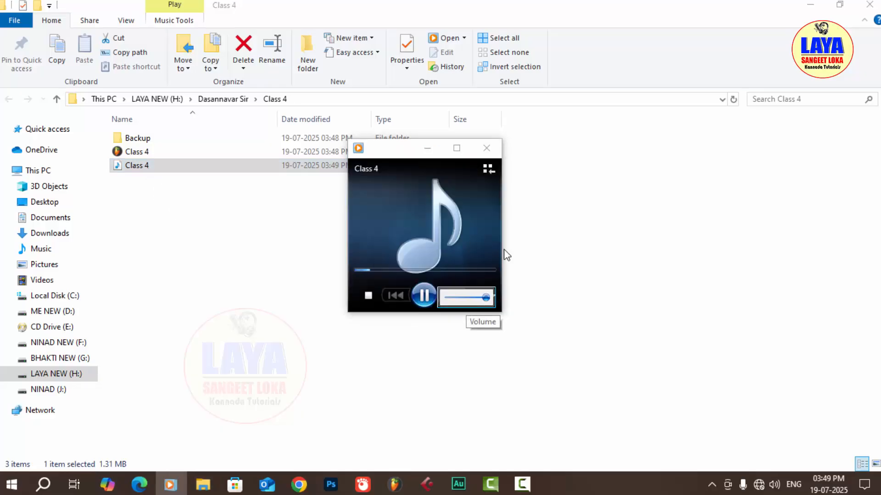
# Place the rendered Class 4 MP3 on playlist Track 1 at bar 25 and slightly increase the track heights
pyautogui.click(233, 166)
pyautogui.moveTo(134, 167); pyautogui.dragTo(829, 86)
pyautogui.moveTo(761, 111); pyautogui.dragTo(753, 114)
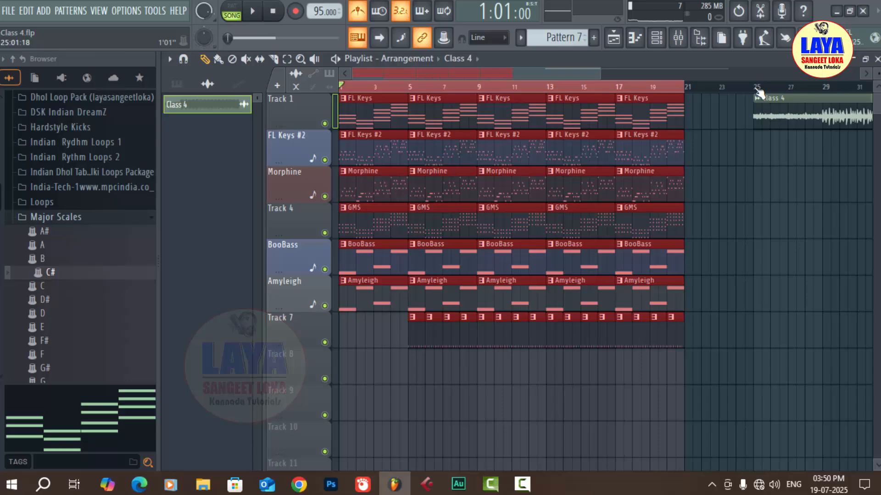
pyautogui.scroll(-4, 759, 92)
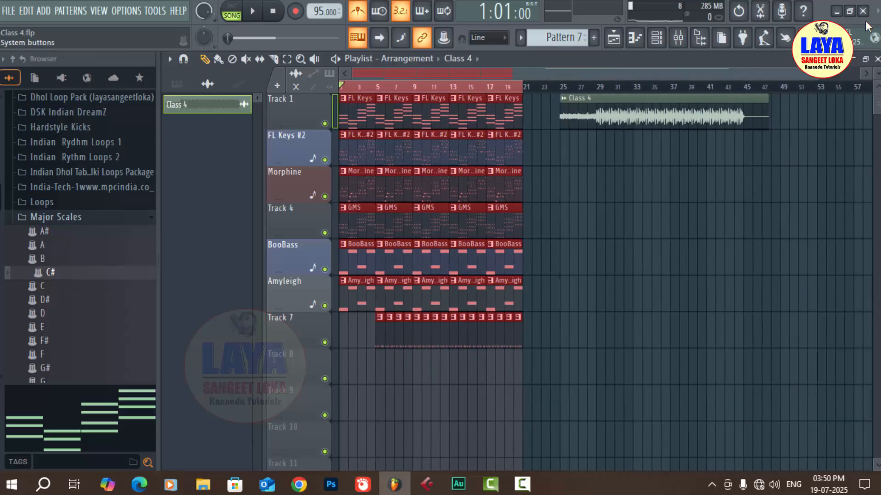
pyautogui.moveTo(877, 74)
pyautogui.mouseDown()
pyautogui.moveTo(877, 85)
pyautogui.moveTo(877, 55)
pyautogui.moveTo(877, 94)
pyautogui.moveTo(876, 70)
pyautogui.moveTo(877, 83)
pyautogui.mouseUp()
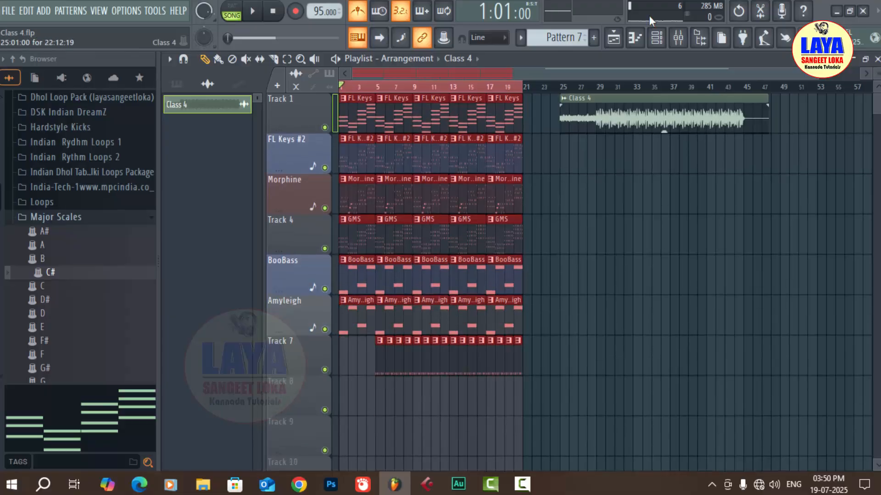
# Try to play the Class 4 clip from bar 25 while the arrangement's time selection is still active
pyautogui.scroll(8, 570, 90)
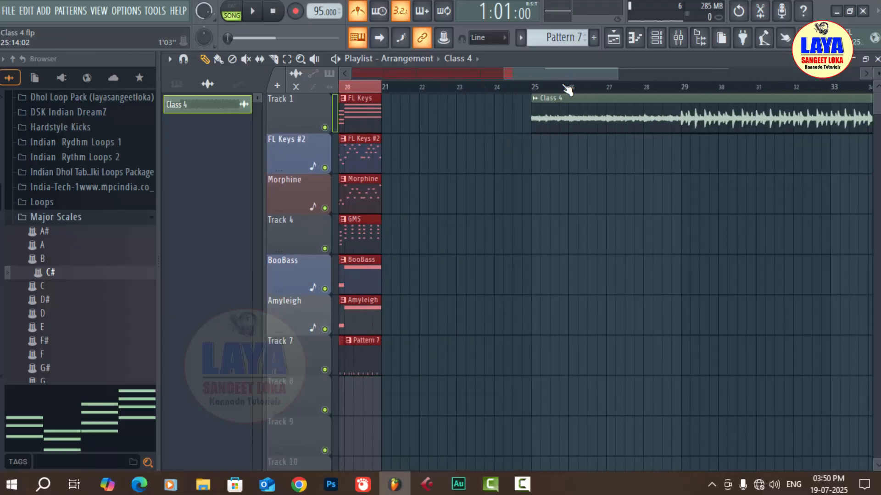
pyautogui.click(517, 89)
pyautogui.press('space')
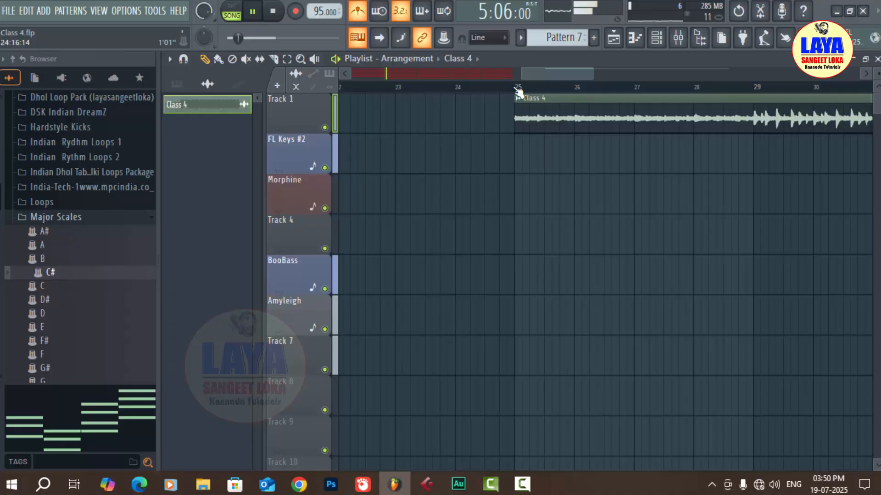
pyautogui.press('space')
pyautogui.scroll(-6, 556, 87)
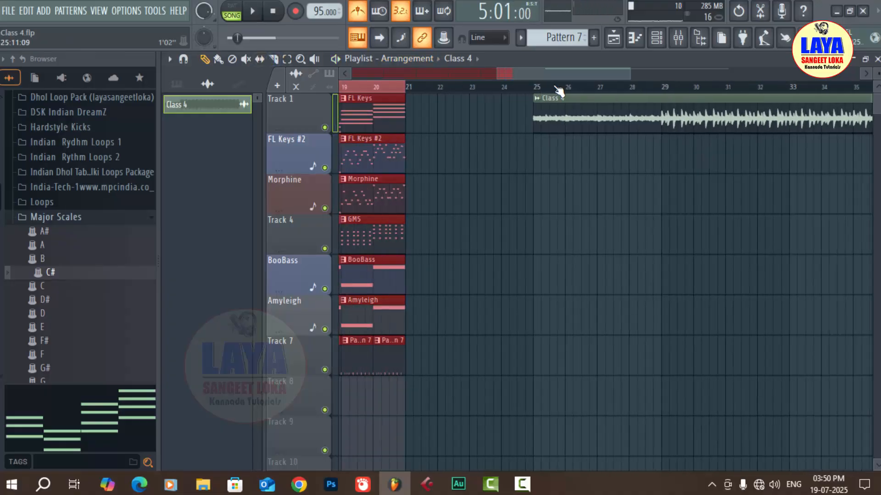
pyautogui.press('space')
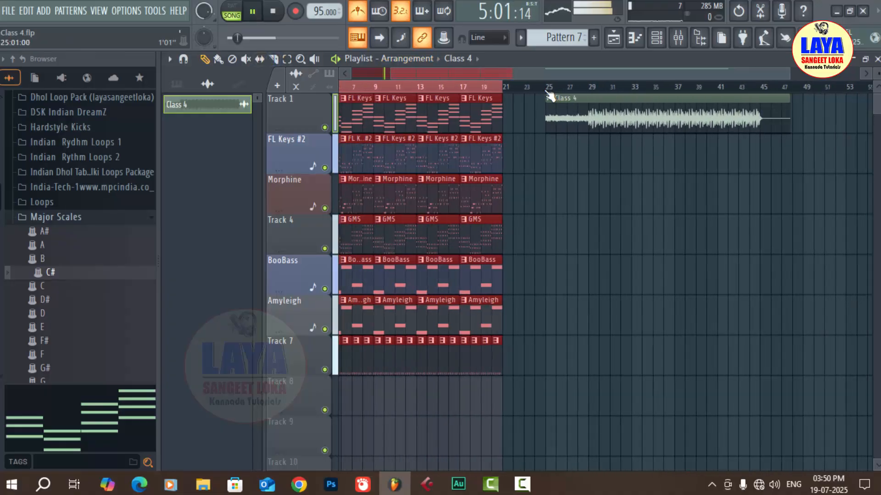
pyautogui.press('space')
pyautogui.press('space')
pyautogui.press('space')
pyautogui.press('space')
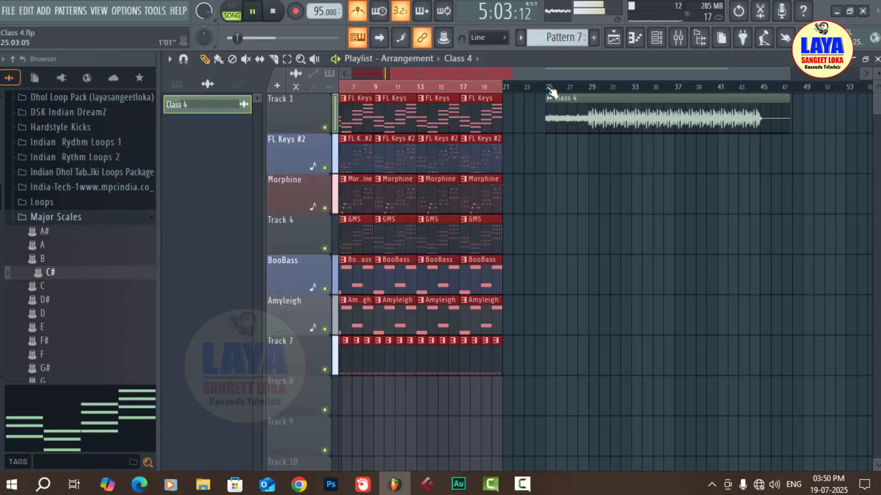
pyautogui.press('space')
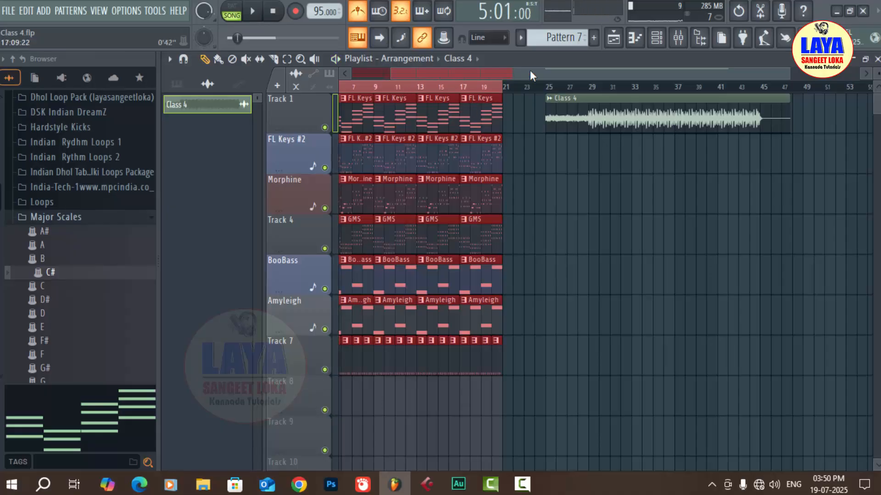
# Play the selected arrangement from bar 5, then clear the playlist selection and set the playback position to bar 25
pyautogui.moveTo(530, 73); pyautogui.dragTo(306, 70)
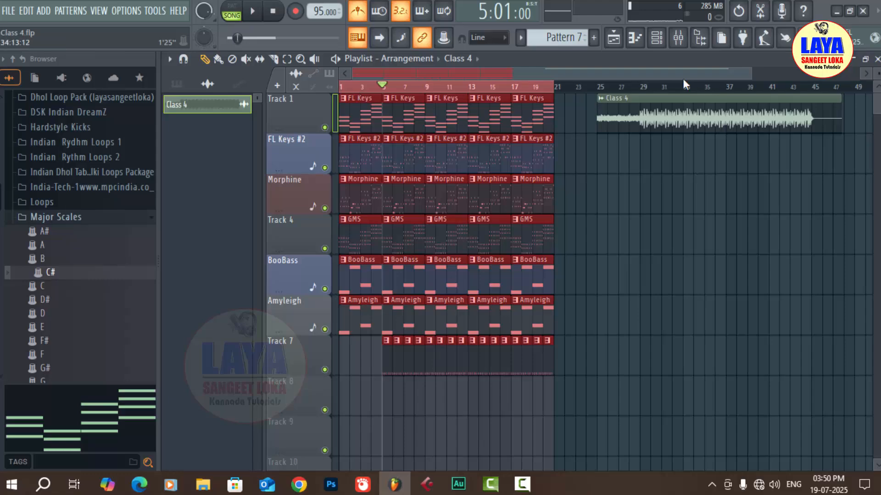
pyautogui.press('space')
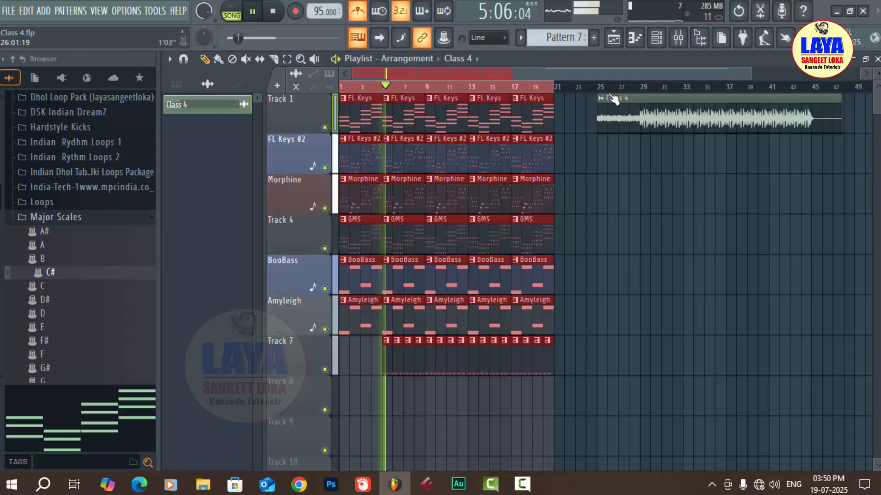
pyautogui.press('space')
pyautogui.click(602, 87)
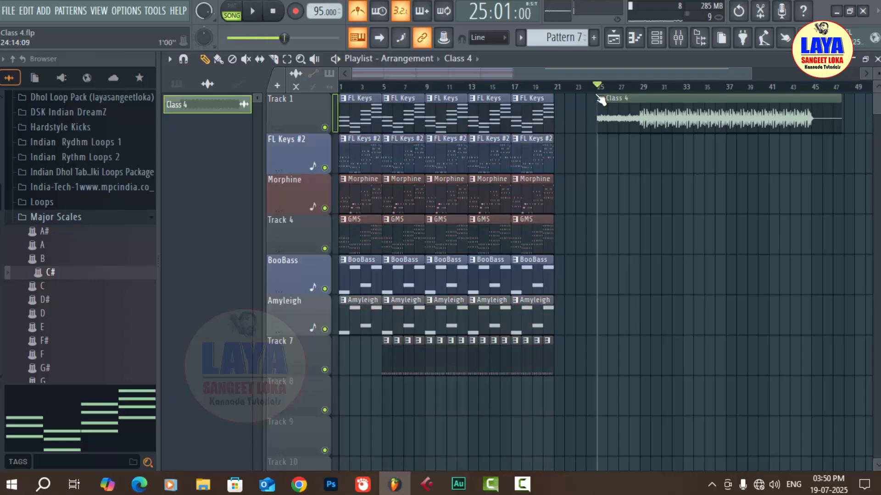
# Restore the pattern clips' selection, reselect through bar 21, try playback from bar 25 and clear the selection
pyautogui.hotkey('ctrl', 'z')
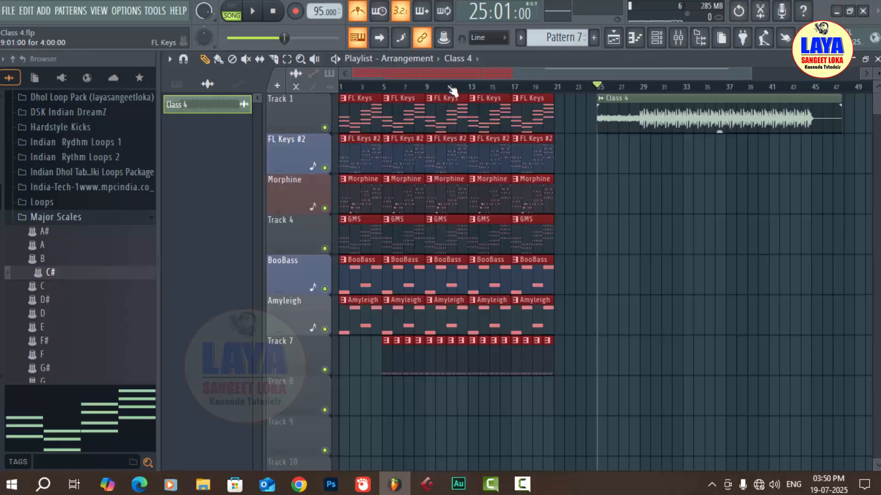
pyautogui.click(287, 59)
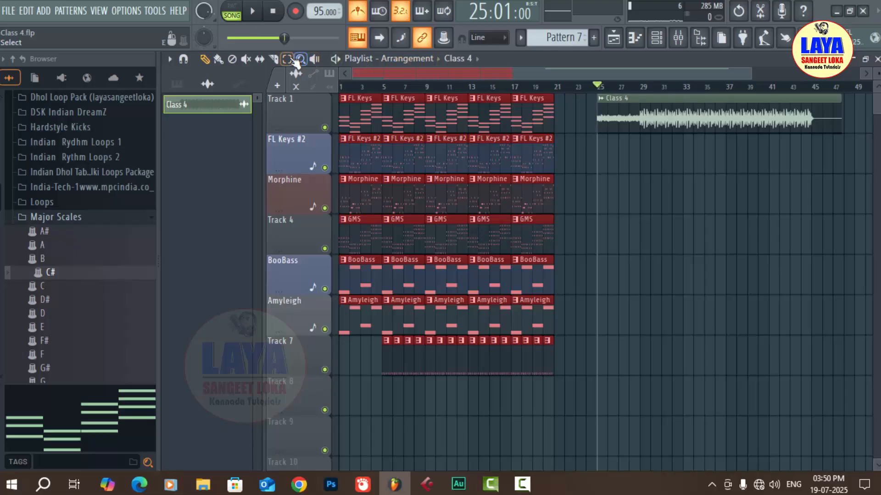
pyautogui.moveTo(563, 88); pyautogui.dragTo(290, 132)
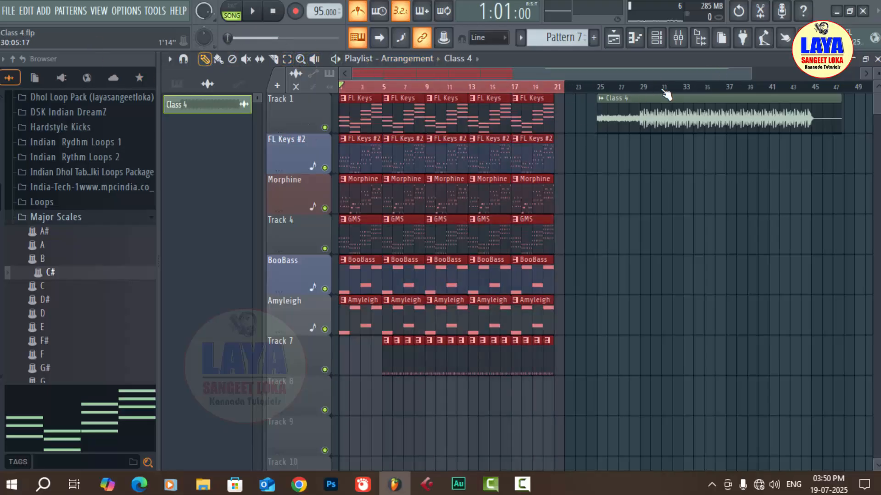
pyautogui.click(599, 86)
pyautogui.press('space')
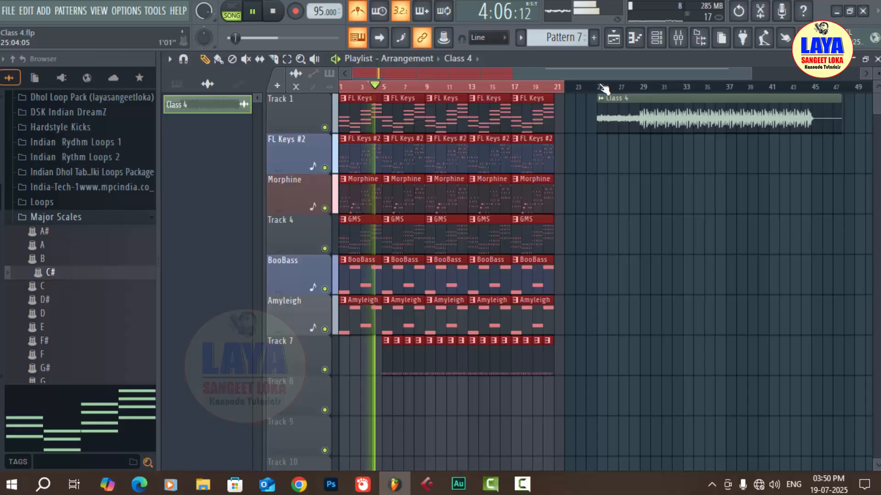
pyautogui.press('space')
pyautogui.click(286, 58)
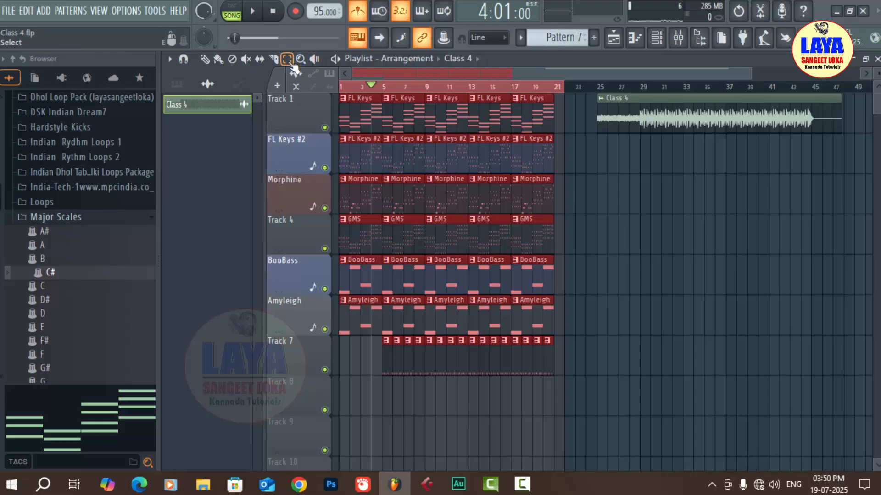
pyautogui.click(597, 90)
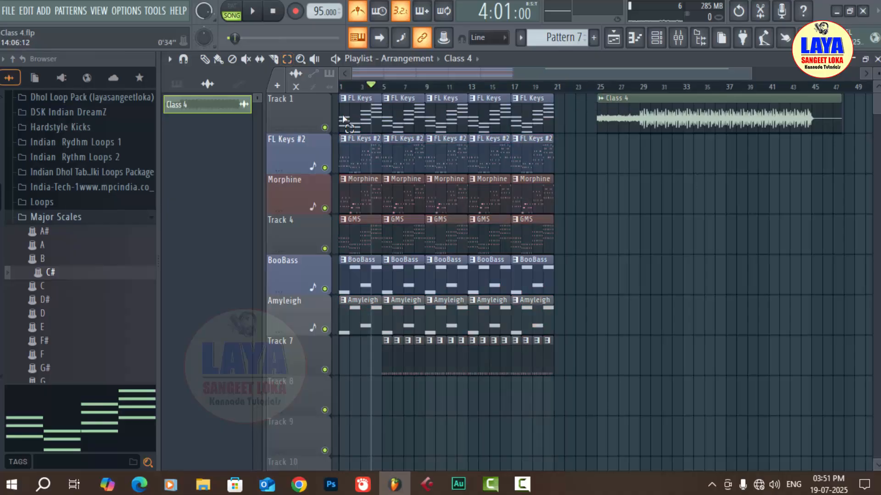
# Play the Class 4 audio clip from bar 25 past the point where the drums enter
pyautogui.click(601, 88)
pyautogui.press('space')
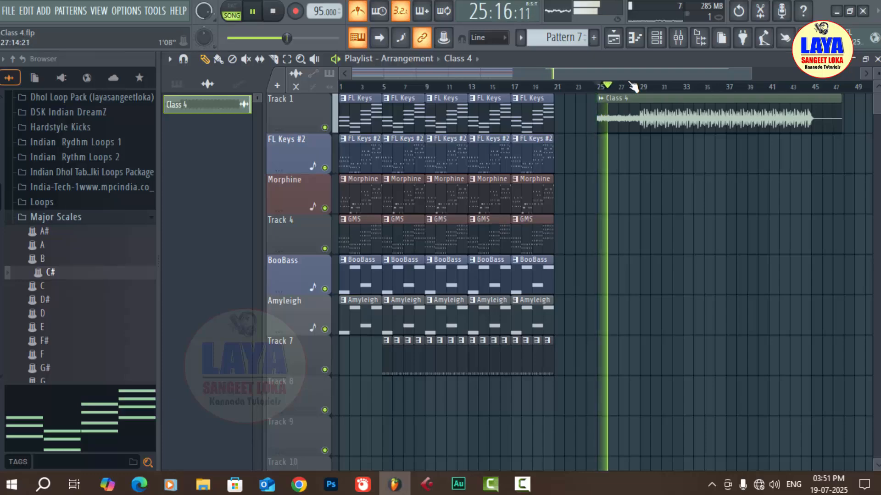
pyautogui.scroll(3, 633, 87)
pyautogui.scroll(3, 633, 87)
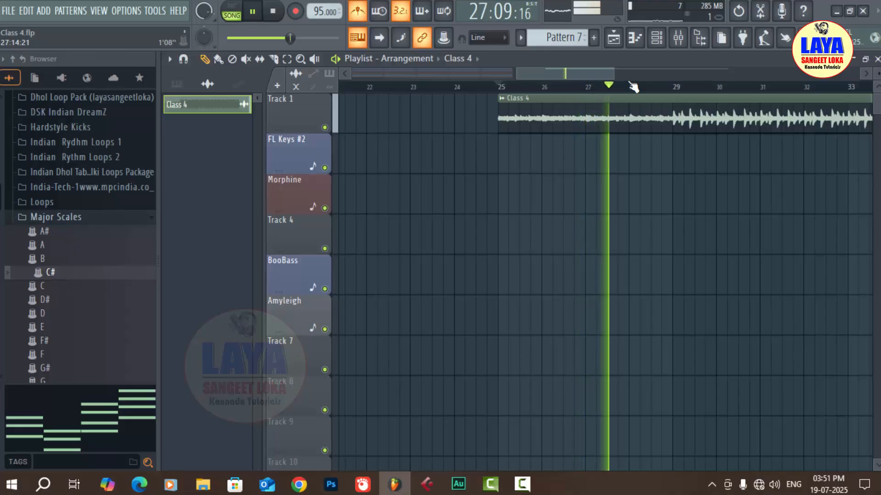
pyautogui.scroll(-3, 633, 87)
pyautogui.scroll(-3, 633, 86)
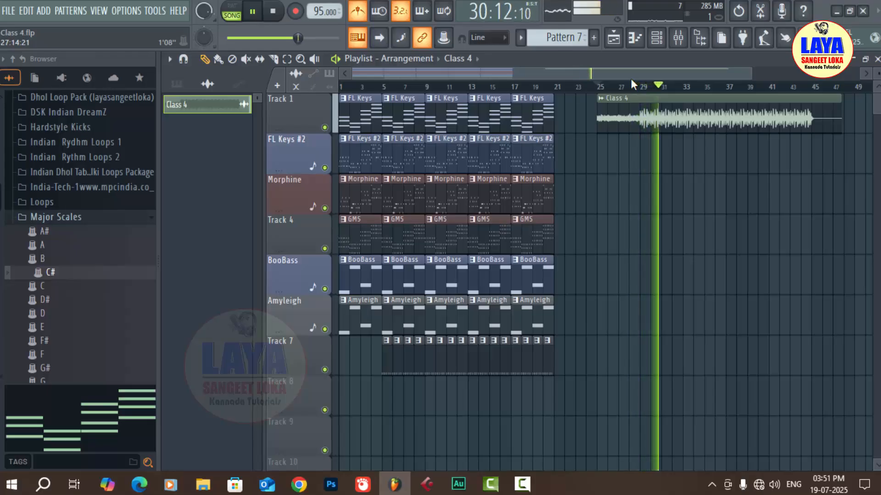
pyautogui.press('space')
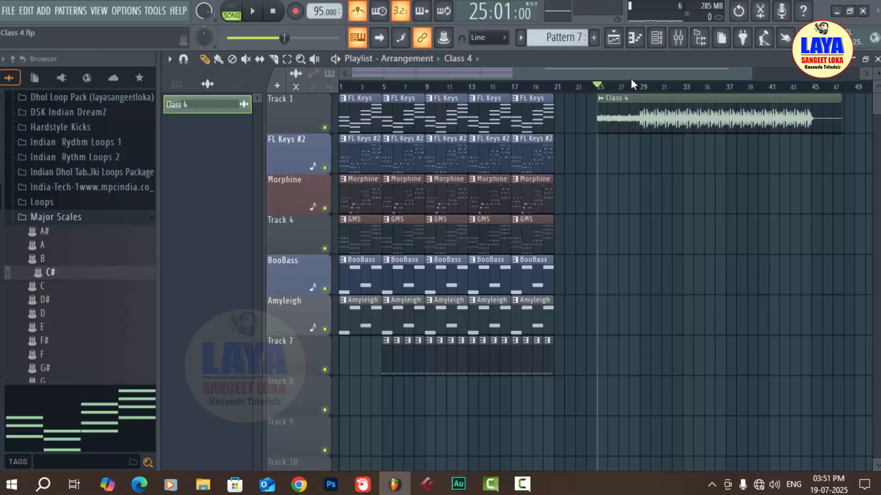
# Lower the mixer volumes of the FL Keys, FL Keys #2, Morphine, GMS, BooBass and Amyleigh tracks
pyautogui.click(678, 37)
pyautogui.moveTo(361, 319); pyautogui.dragTo(361, 326)
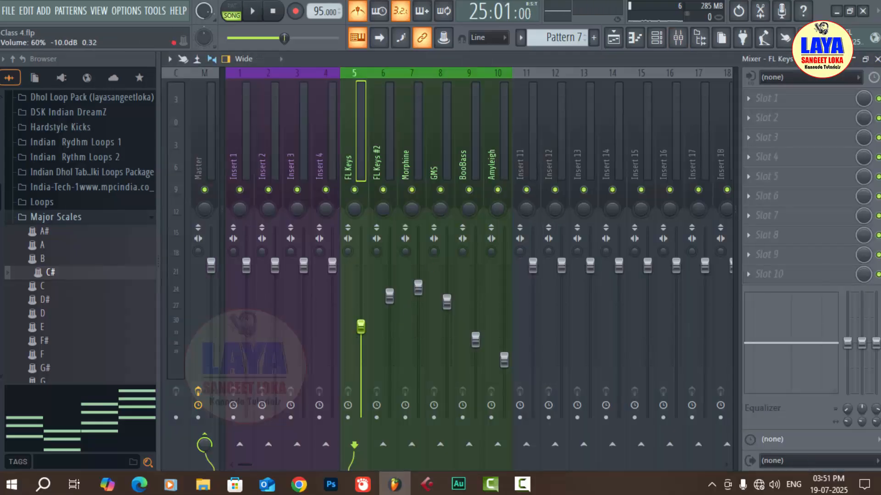
pyautogui.moveTo(396, 302); pyautogui.dragTo(389, 329)
pyautogui.moveTo(418, 288); pyautogui.dragTo(418, 315)
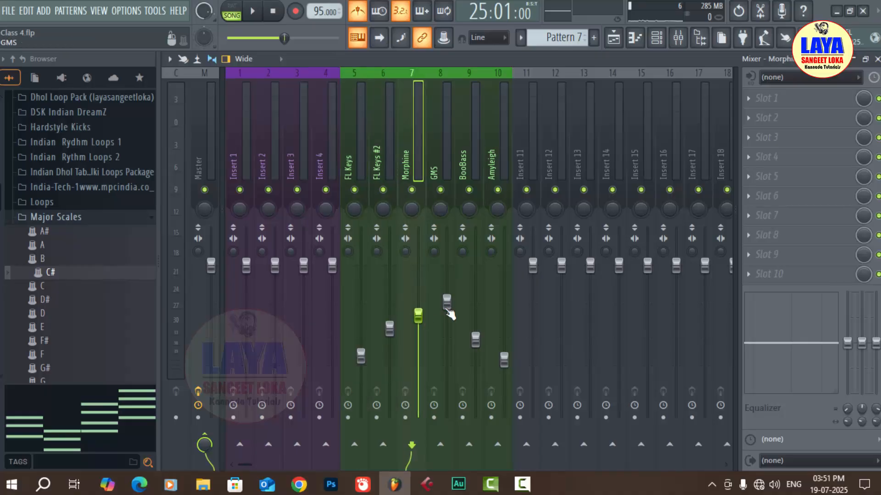
pyautogui.click(447, 304)
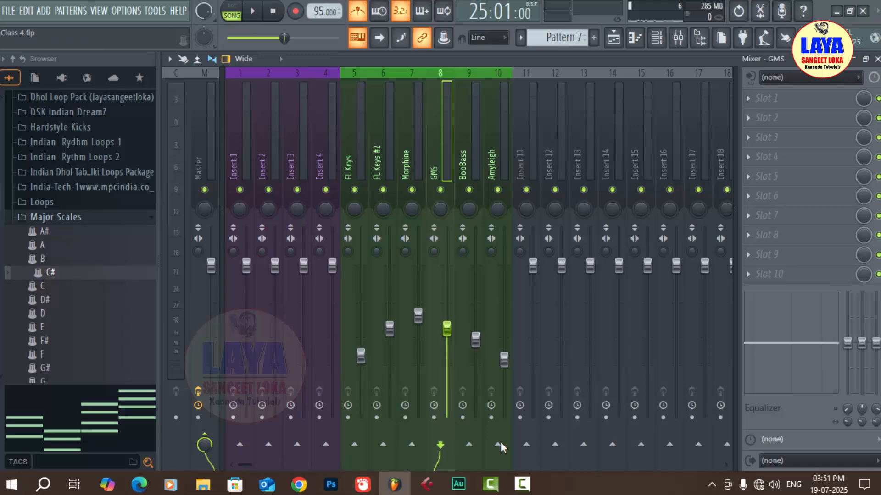
pyautogui.moveTo(476, 344); pyautogui.dragTo(504, 378)
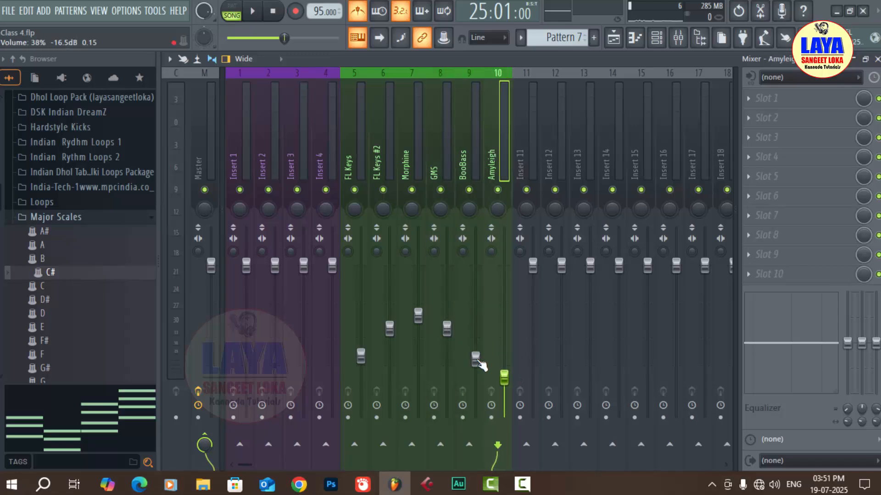
# Play the Class 4 clip from bar 25 and the pattern arrangement from bar 5 to compare their levels
pyautogui.press('space')
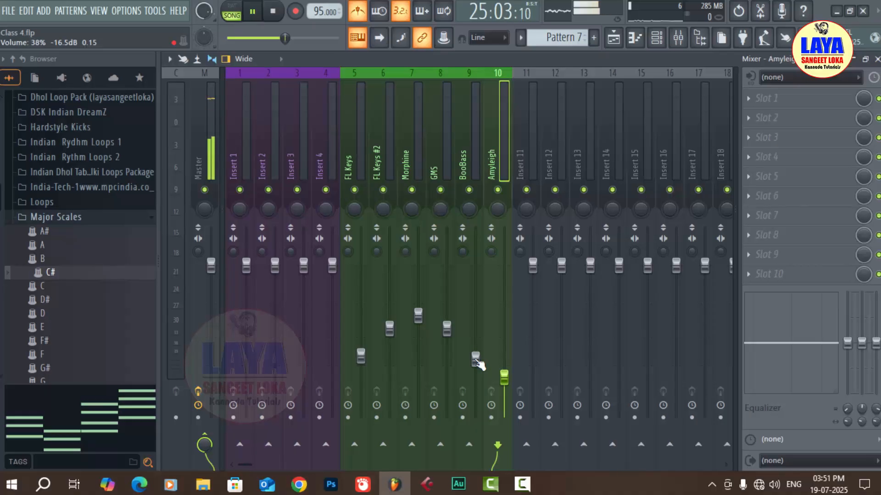
pyautogui.click(877, 59)
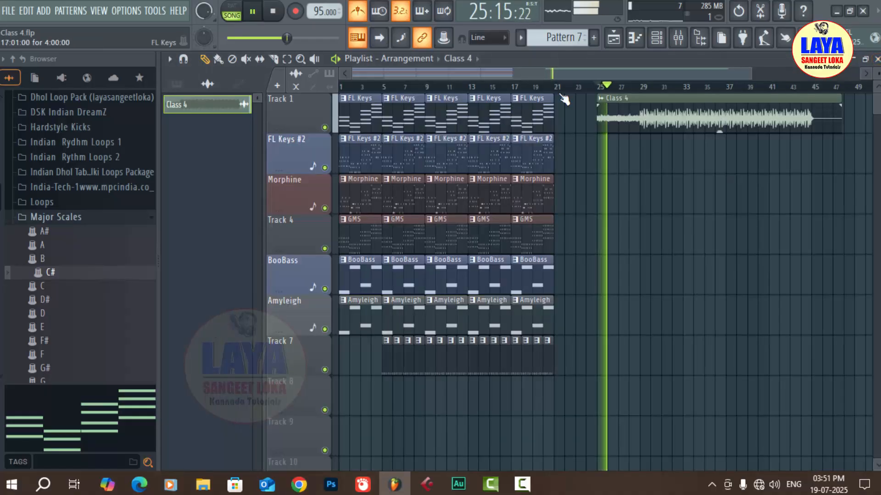
pyautogui.press('space')
pyautogui.click(383, 87)
pyautogui.press('space')
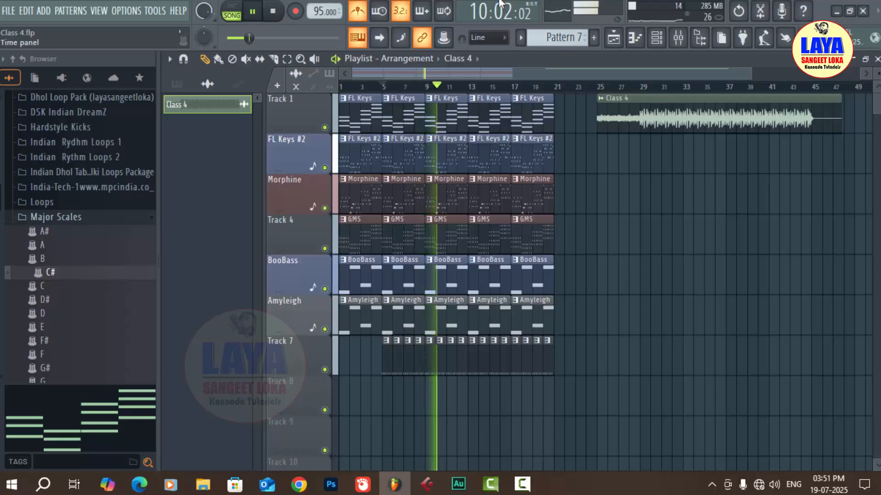
pyautogui.press('space')
# Increase the playlist track heights and play the enlarged Class 4 waveform from bar 25
pyautogui.moveTo(877, 73); pyautogui.dragTo(877, 68)
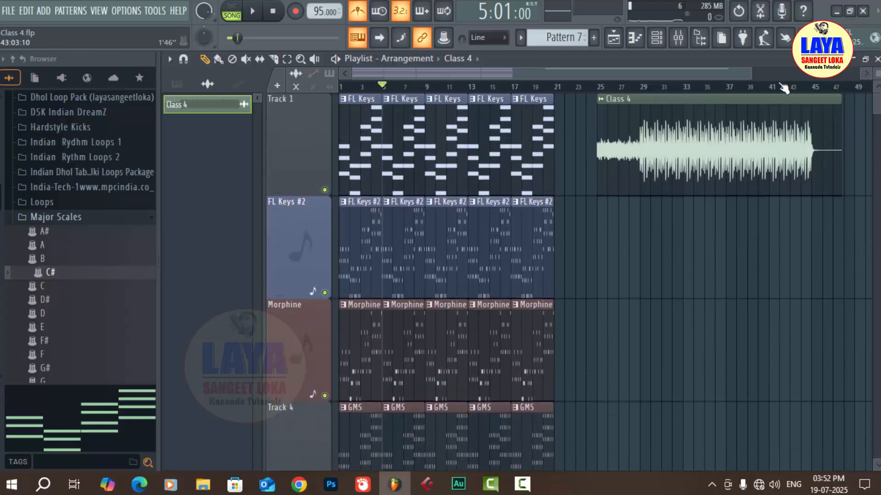
pyautogui.scroll(4, 772, 90)
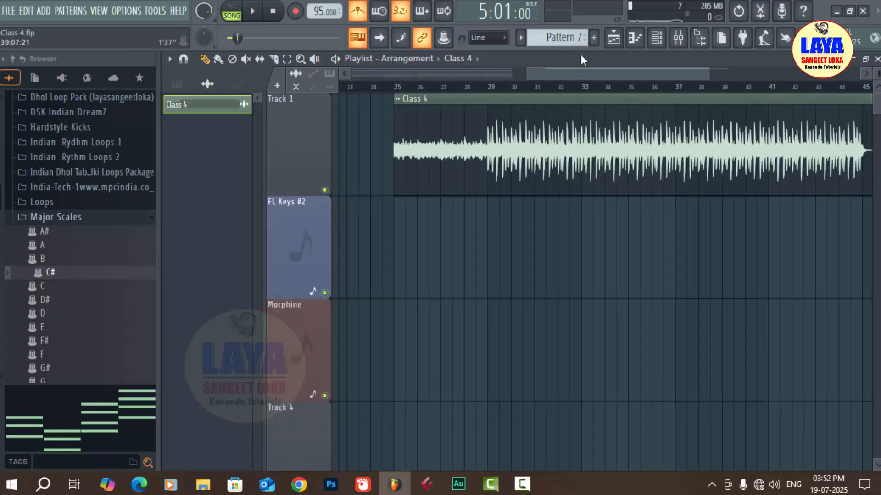
pyautogui.click(399, 88)
pyautogui.press('space')
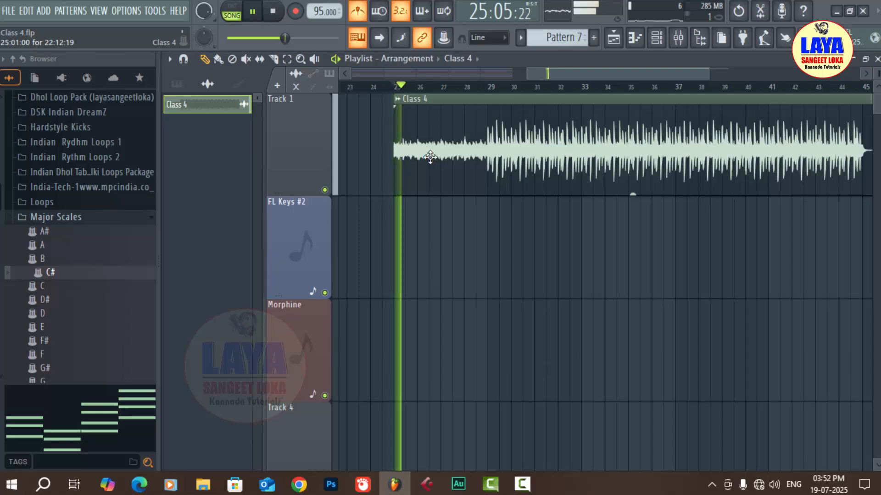
pyautogui.press('space')
pyautogui.press('space')
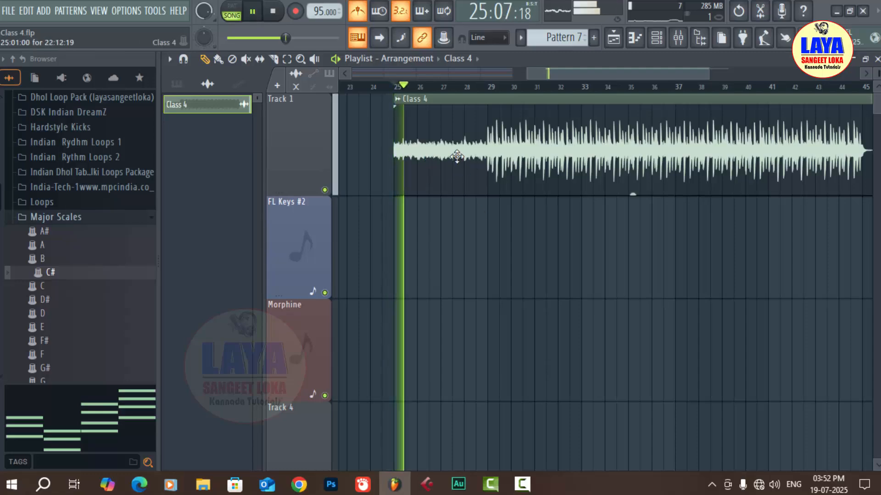
pyautogui.press('space')
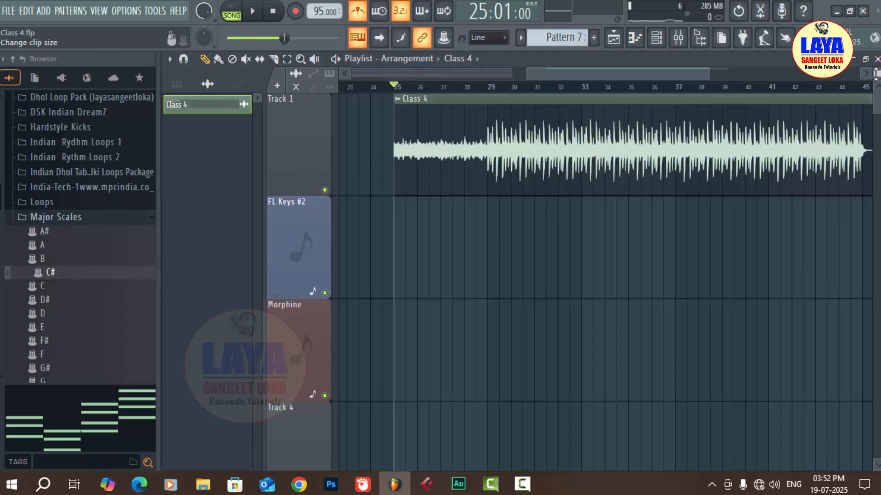
# Rename the FL Keys mixer track as Piano and give it the piano keys icon
pyautogui.click(678, 39)
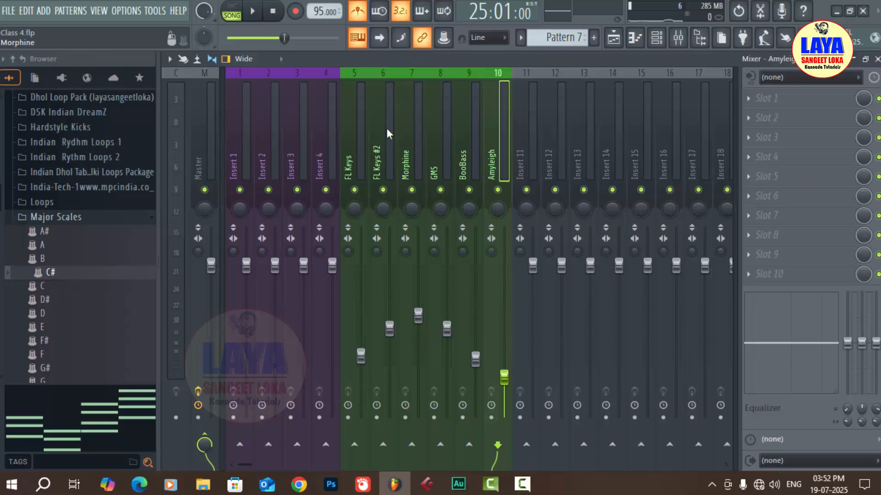
pyautogui.click(364, 121)
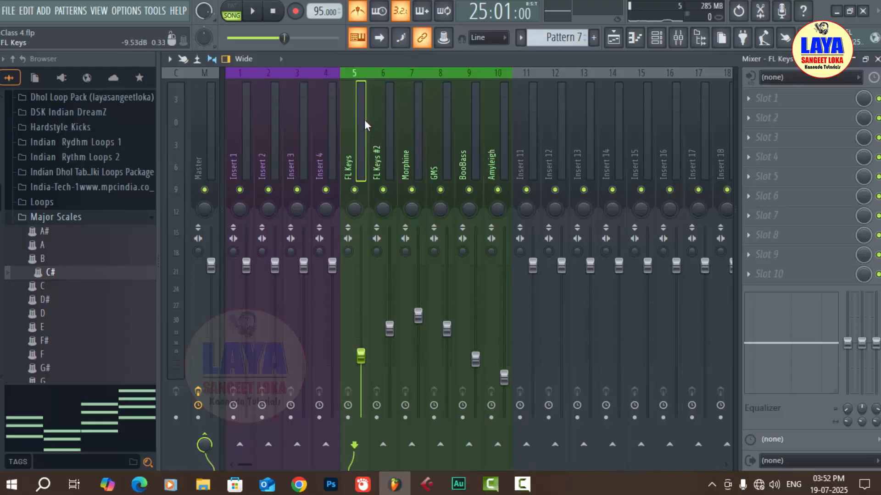
pyautogui.rightClick(364, 121)
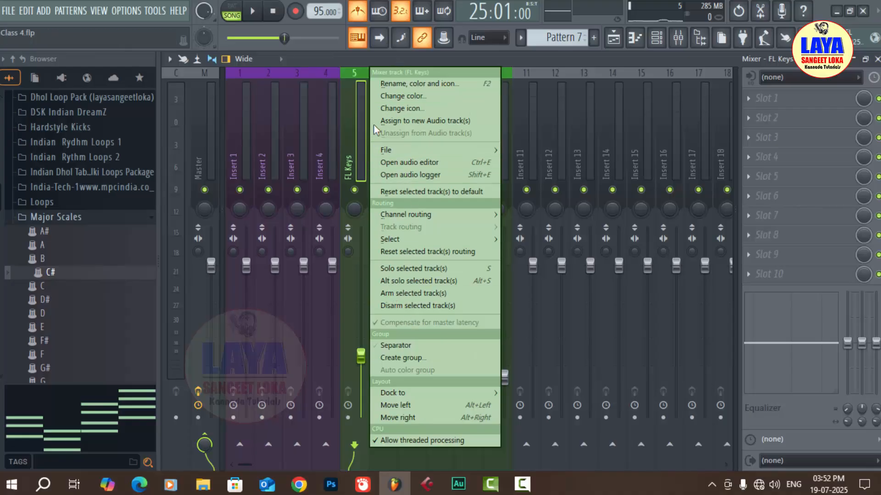
pyautogui.click(400, 96)
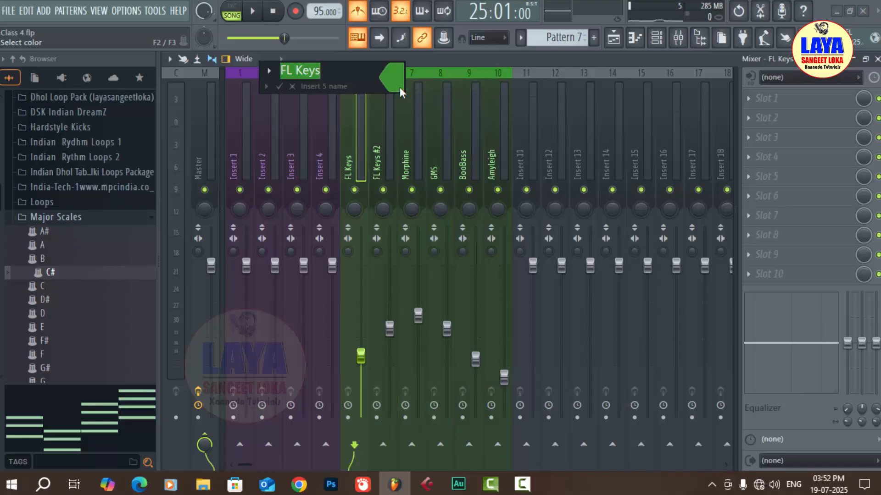
pyautogui.write('Pia')
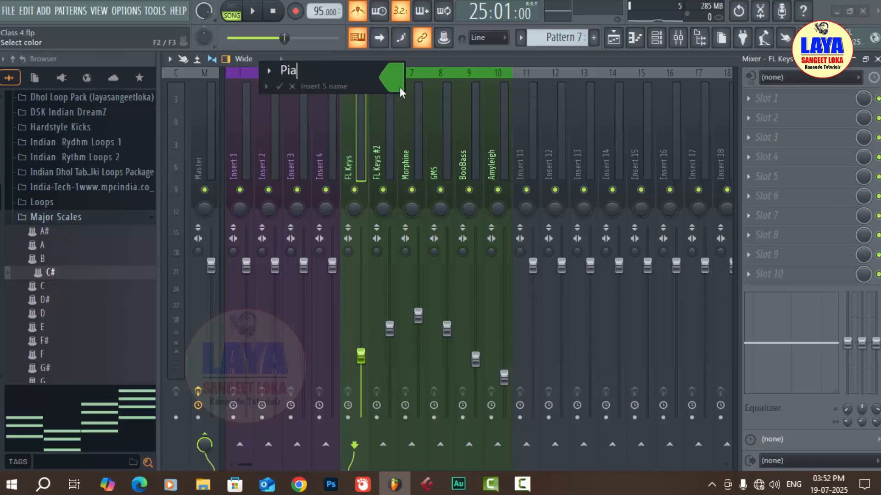
pyautogui.write('no')
pyautogui.press('Return')
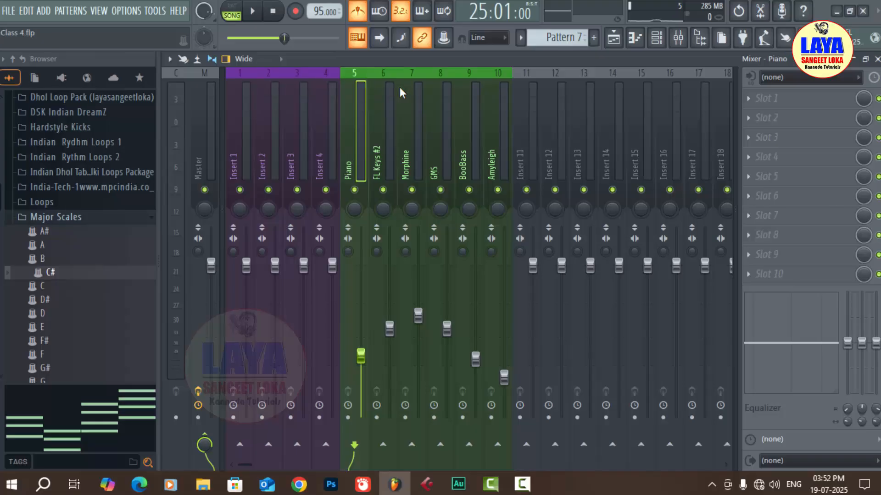
pyautogui.rightClick(359, 112)
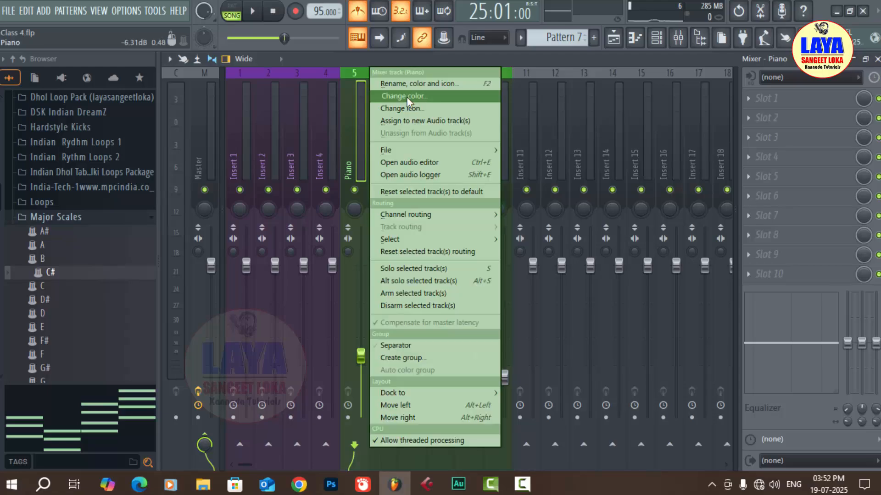
pyautogui.click(400, 108)
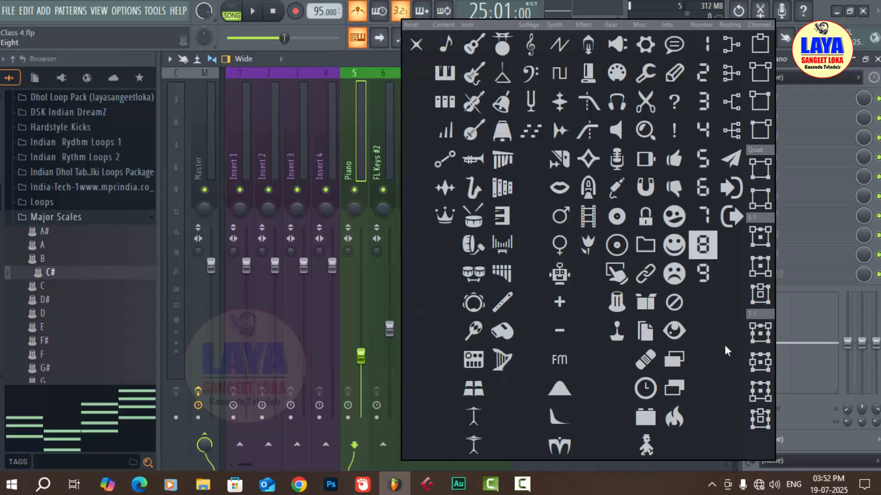
pyautogui.click(444, 74)
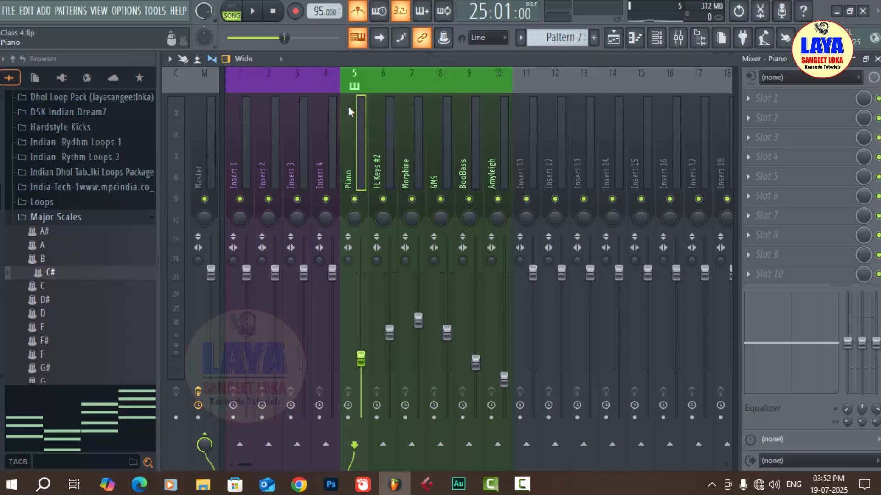
pyautogui.click(394, 126)
pyautogui.rightClick(394, 125)
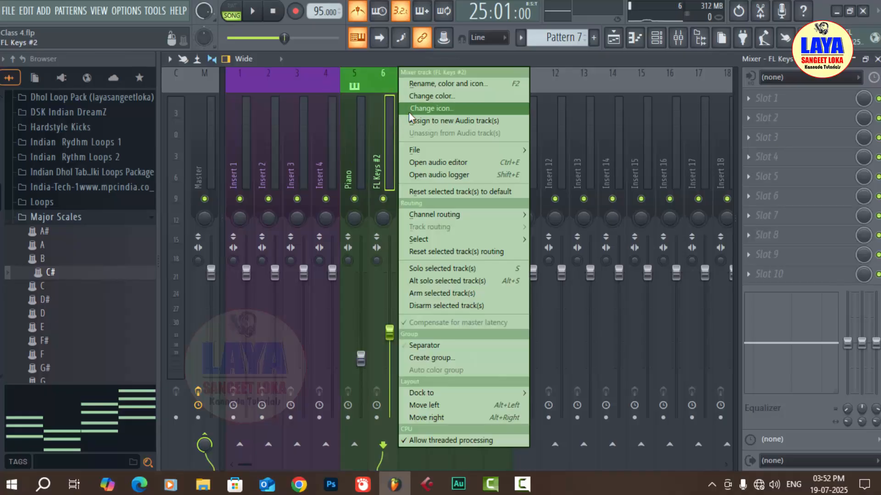
pyautogui.click(432, 110)
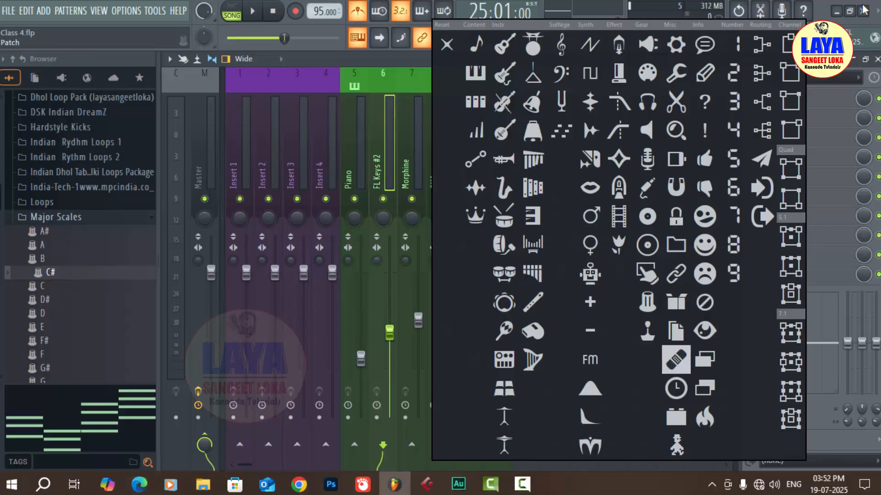
pyautogui.click(861, 68)
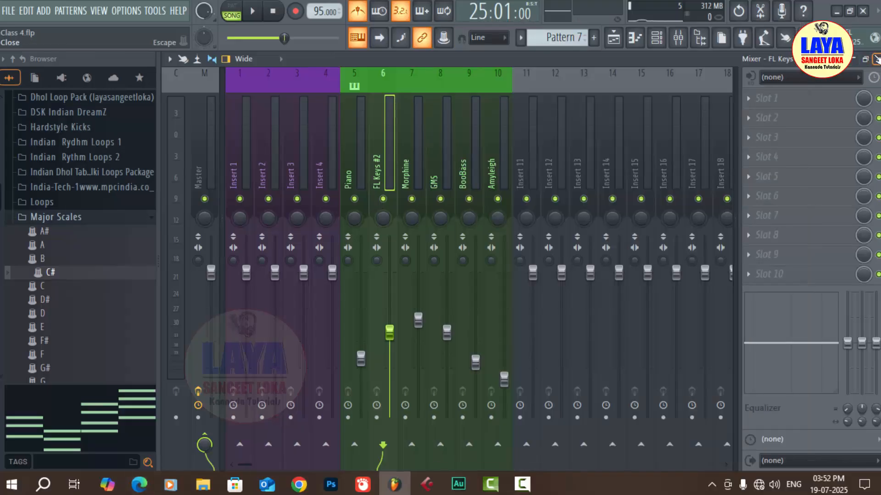
# Solo the FL Keys #2 playlist track, play its pattern from bar 1, and unmute the other tracks again
pyautogui.click(876, 60)
pyautogui.moveTo(617, 71); pyautogui.dragTo(329, 78)
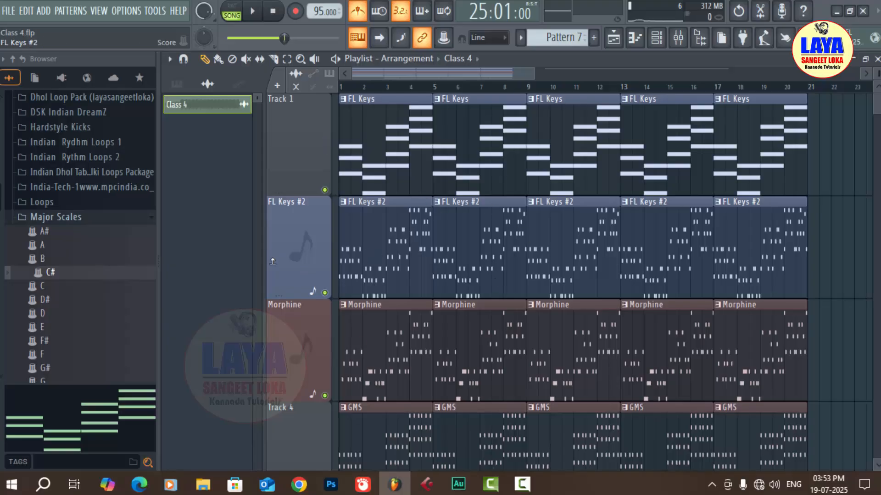
pyautogui.click(284, 262)
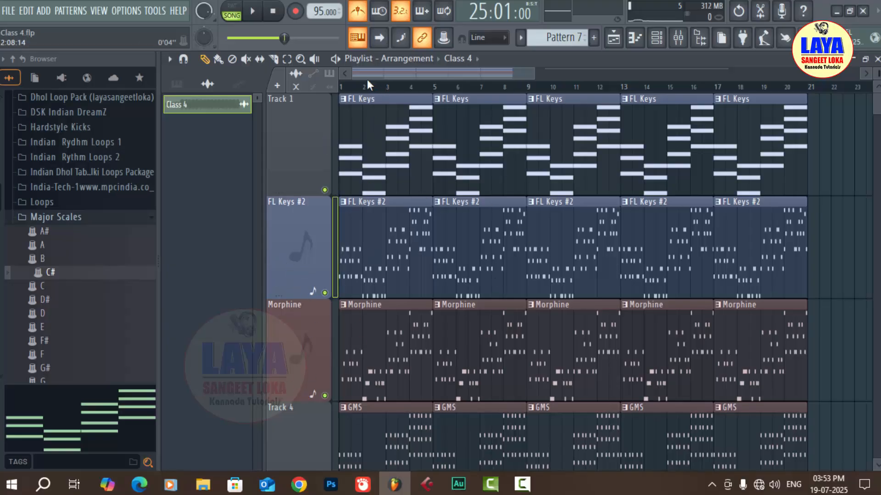
pyautogui.scroll(2, 350, 98)
pyautogui.moveTo(374, 73); pyautogui.dragTo(362, 75)
pyautogui.press('space')
pyautogui.press('space')
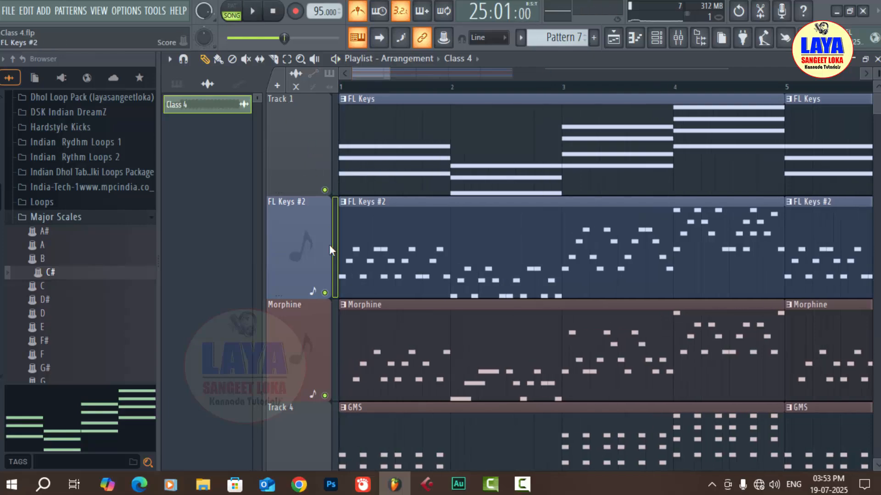
pyautogui.rightClick(325, 294)
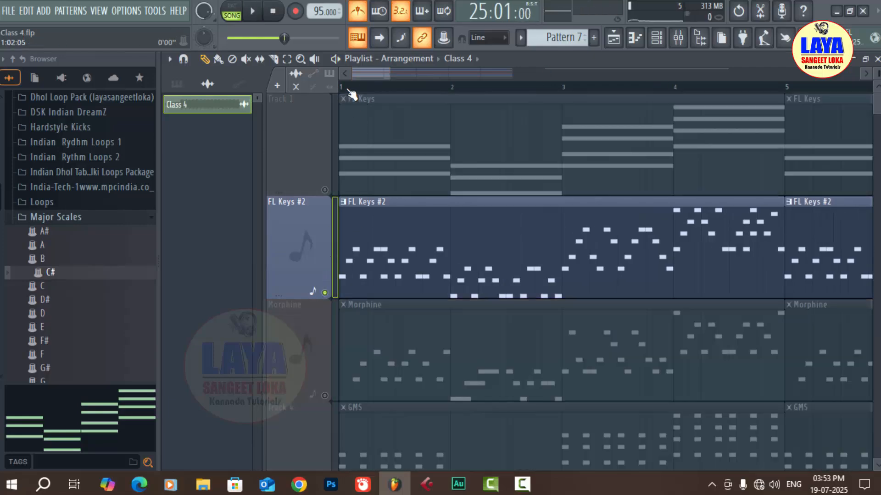
pyautogui.press('space')
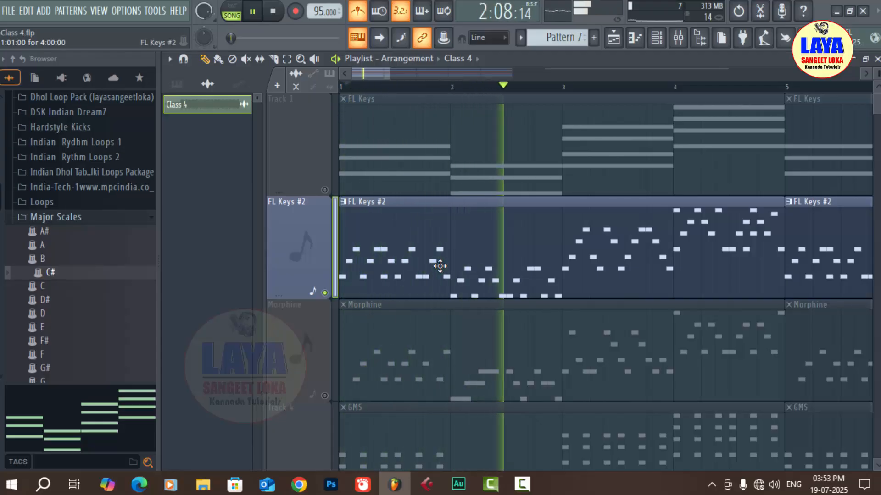
pyautogui.press('space')
pyautogui.rightClick(325, 293)
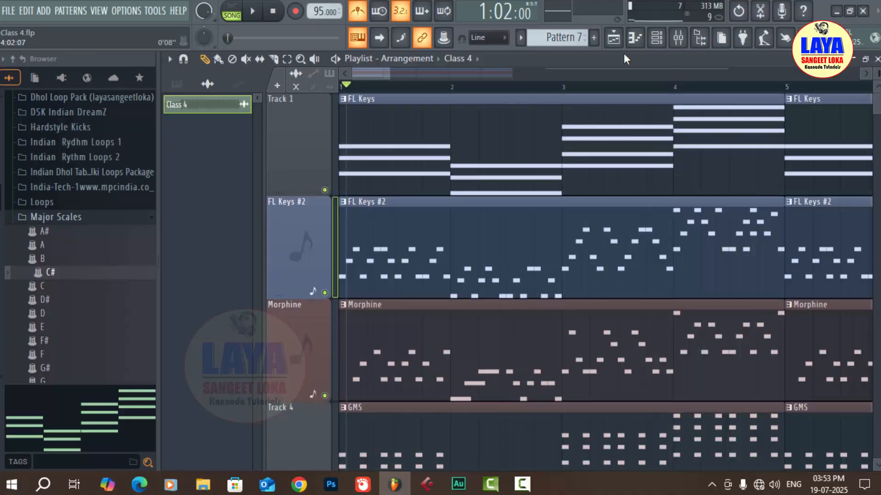
# Confirm the existing name of the FL Keys #2 mixer track and assign it the three-block icon from the Content group
pyautogui.click(677, 38)
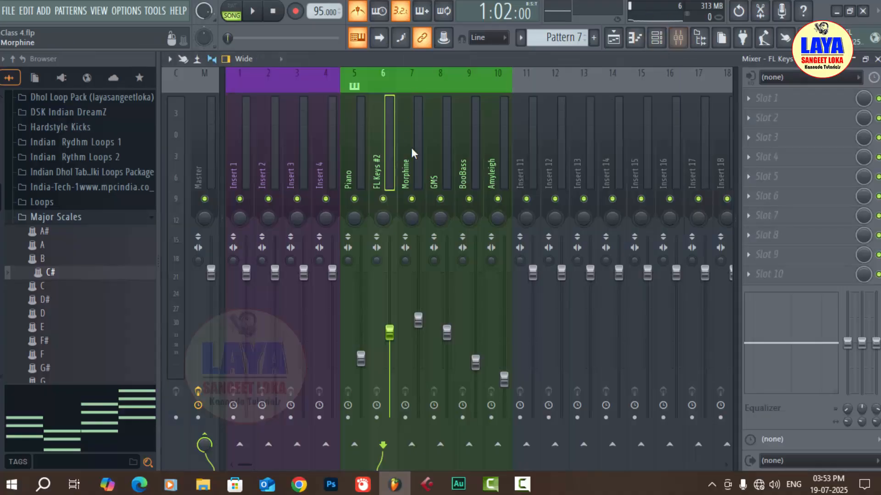
pyautogui.rightClick(390, 121)
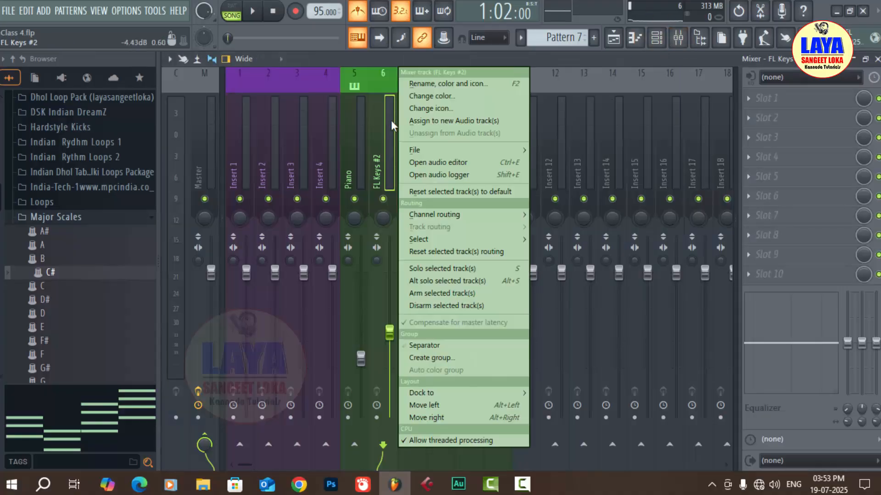
pyautogui.click(477, 88)
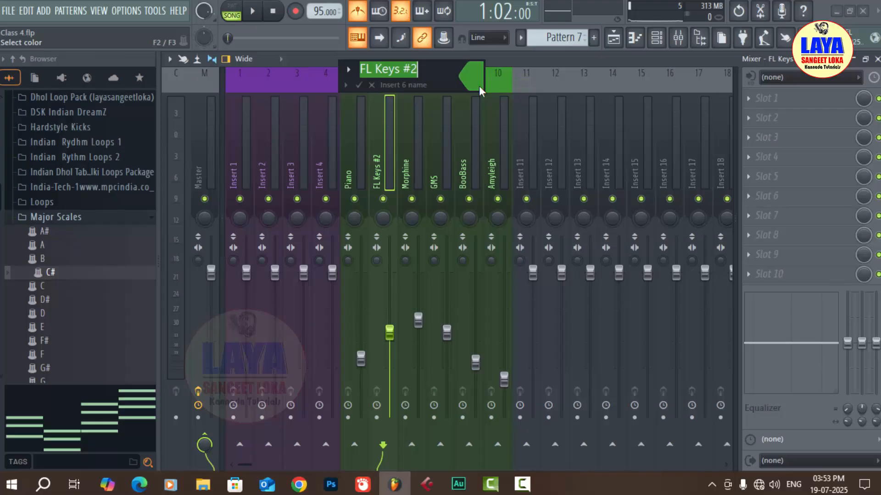
pyautogui.press('End')
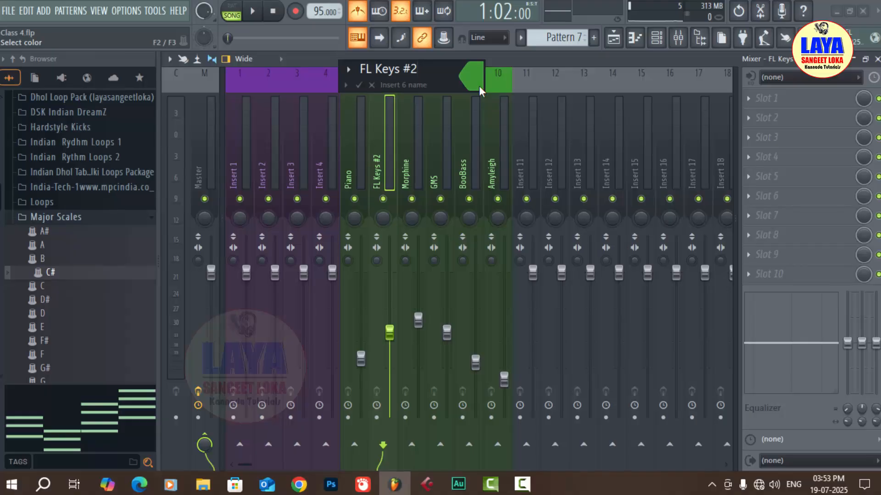
pyautogui.press('Return')
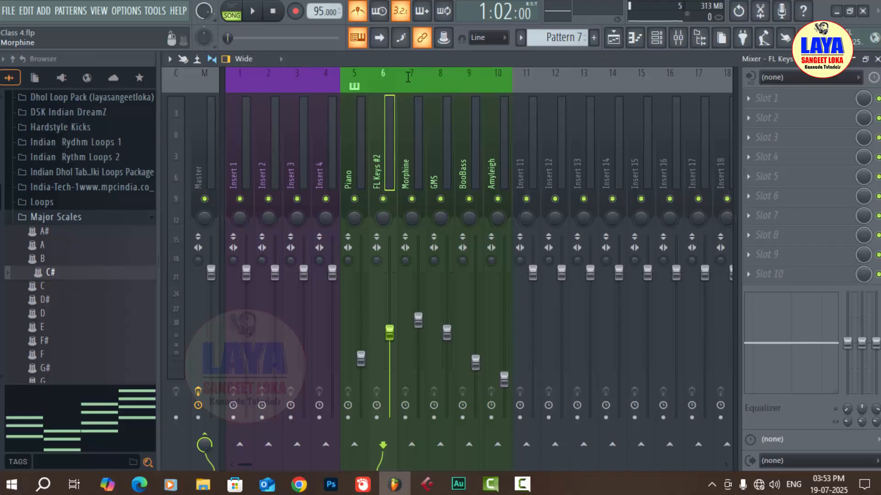
pyautogui.rightClick(389, 106)
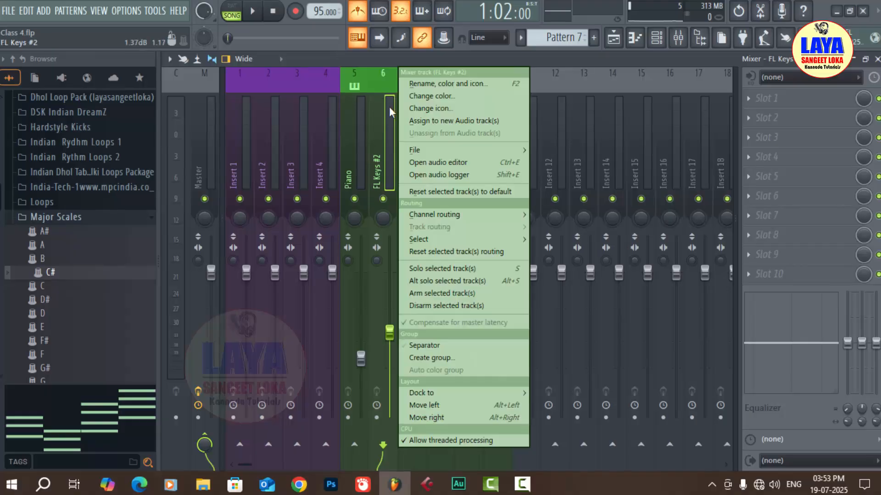
pyautogui.click(420, 109)
pyautogui.click(463, 101)
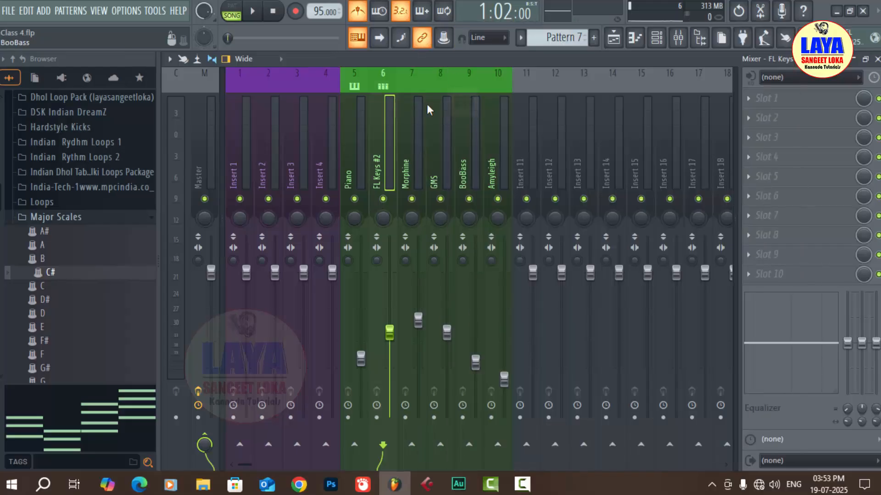
# Assign the ascending-bars icon from the Content group to the GMS mixer track
pyautogui.click(448, 139)
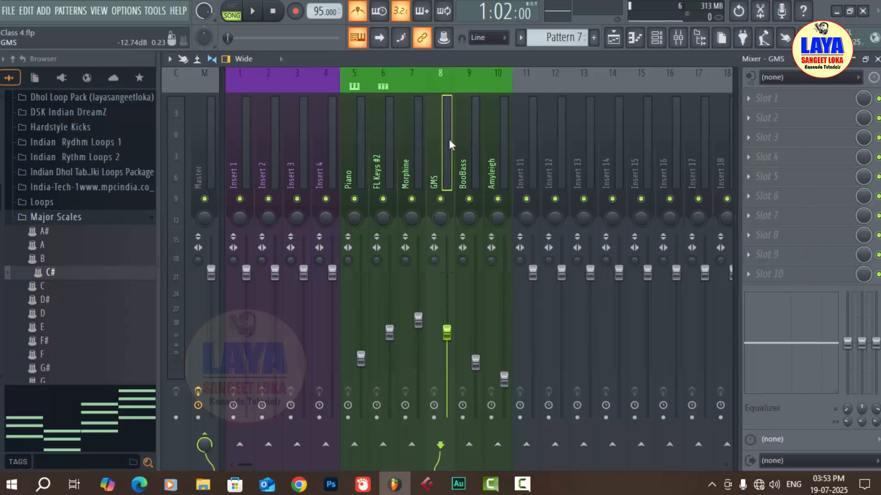
pyautogui.rightClick(449, 139)
pyautogui.click(485, 110)
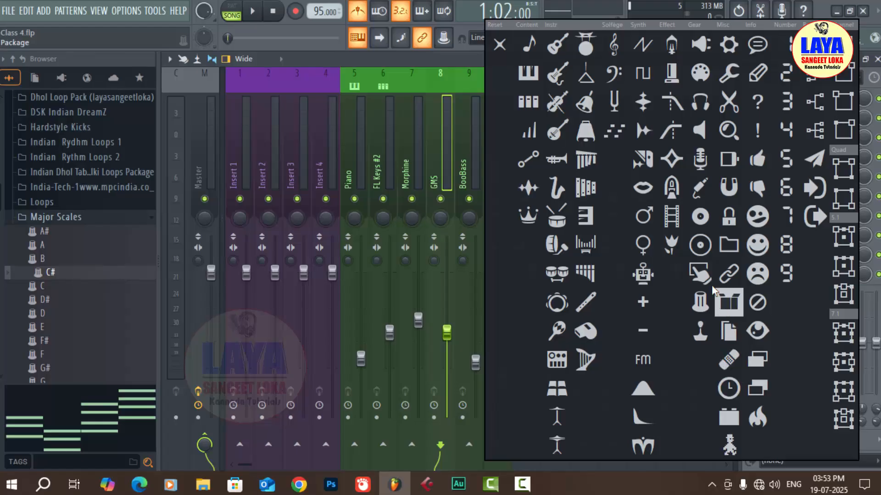
pyautogui.click(529, 133)
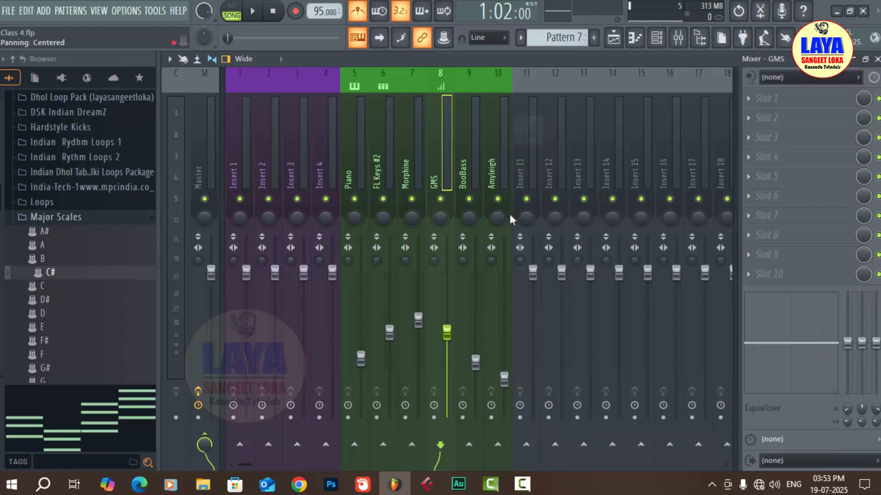
# Give the Morphine mixer track the electric guitar icon and rename it as Guitar
pyautogui.rightClick(417, 115)
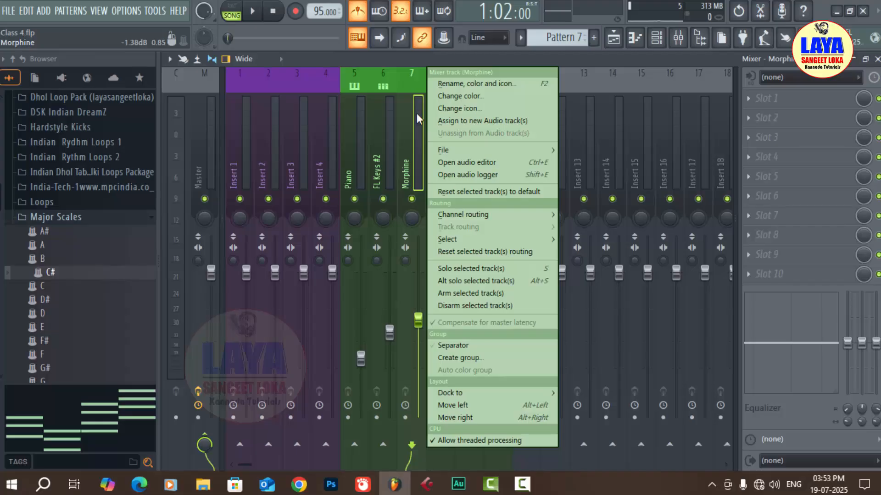
pyautogui.click(477, 108)
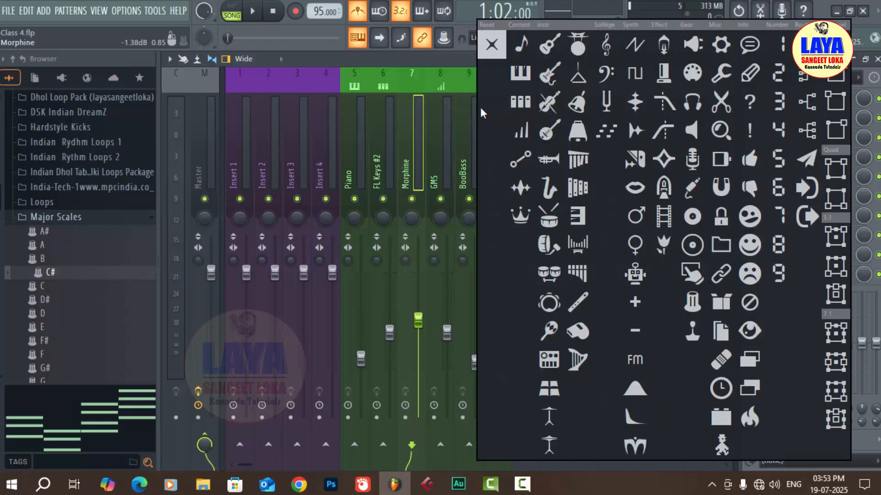
pyautogui.click(548, 73)
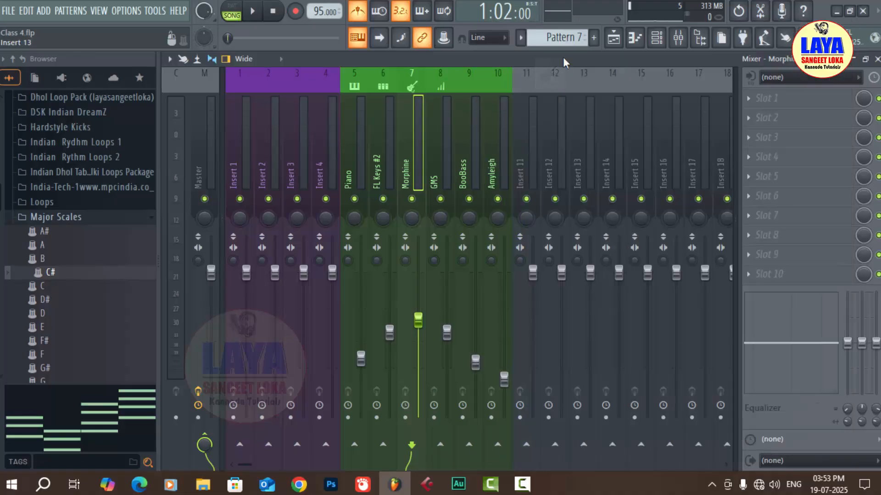
pyautogui.rightClick(421, 119)
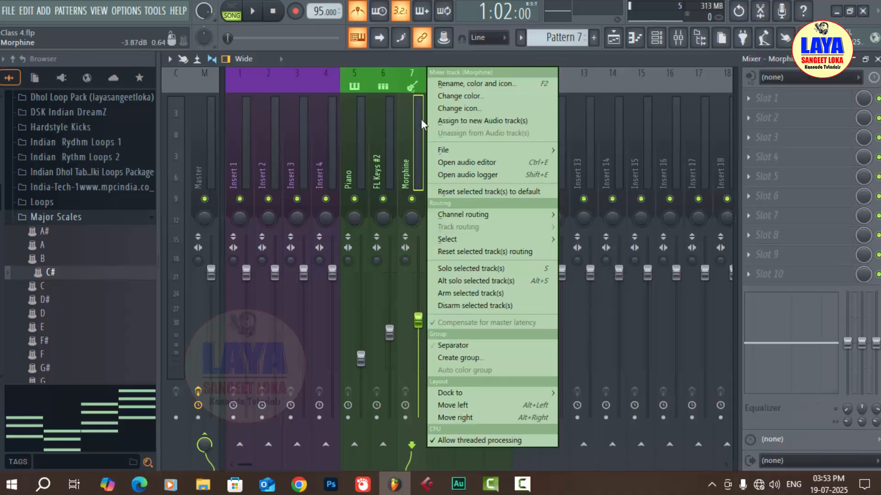
pyautogui.click(469, 84)
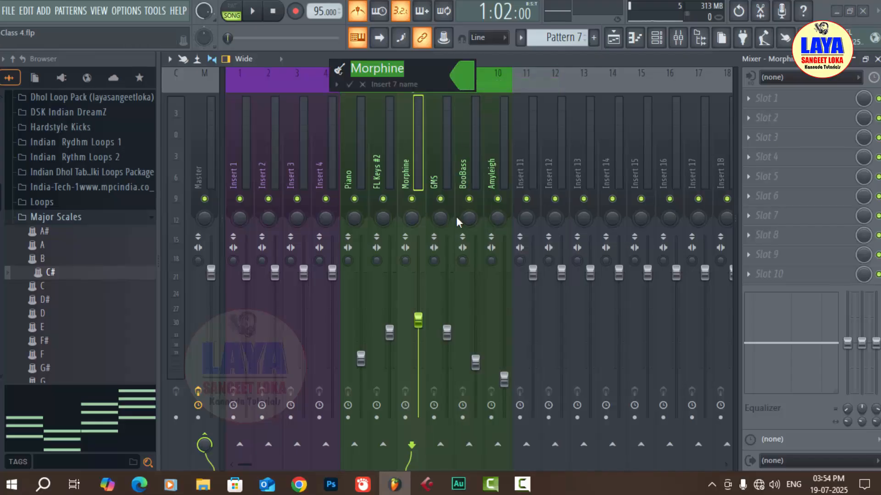
pyautogui.write('Guitar')
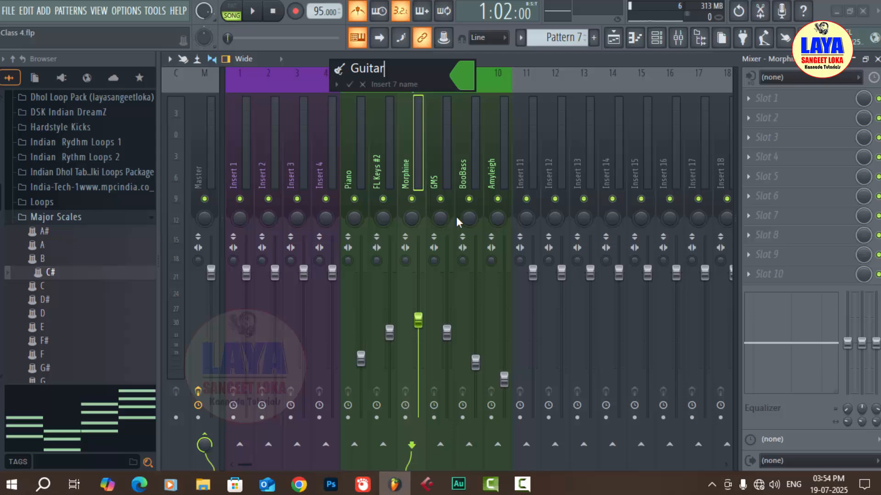
pyautogui.press('Return')
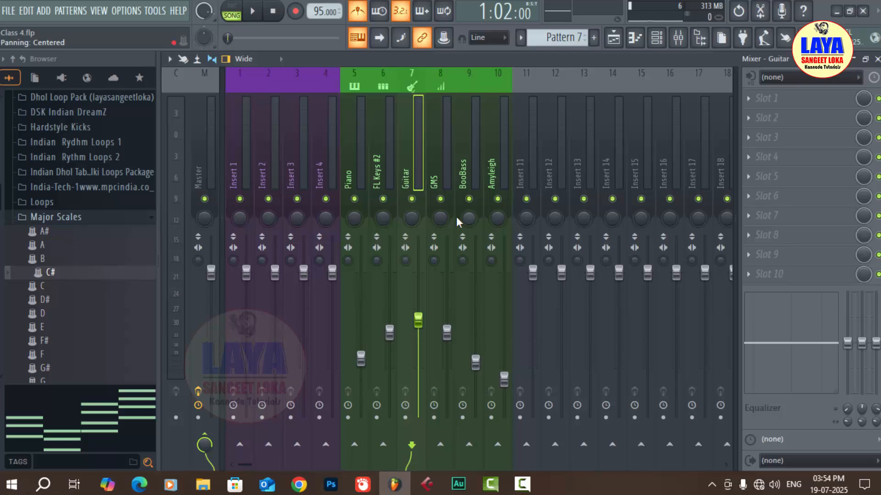
# Assign the rounded-peak icon from the Synth group to the BooBass mixer track
pyautogui.rightClick(477, 160)
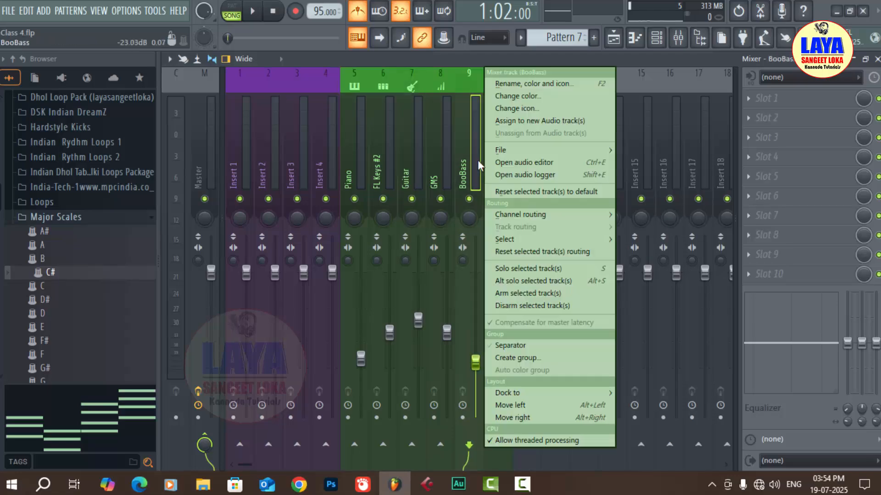
pyautogui.click(546, 112)
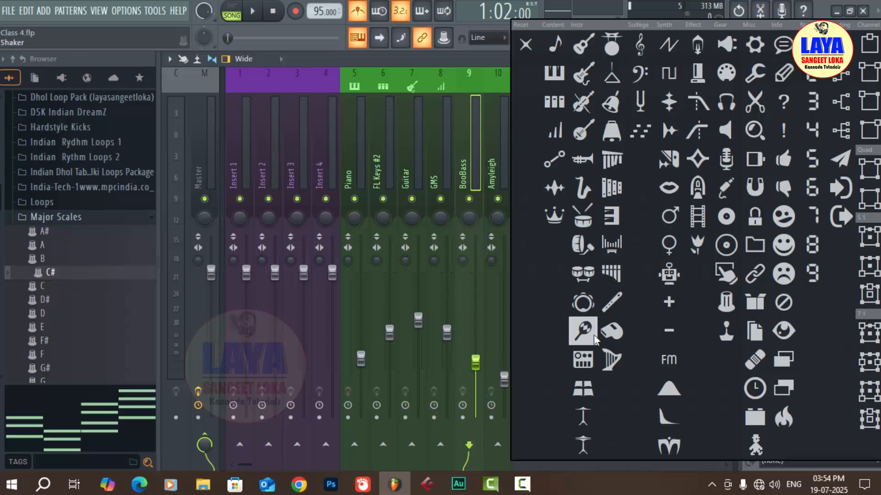
pyautogui.click(669, 388)
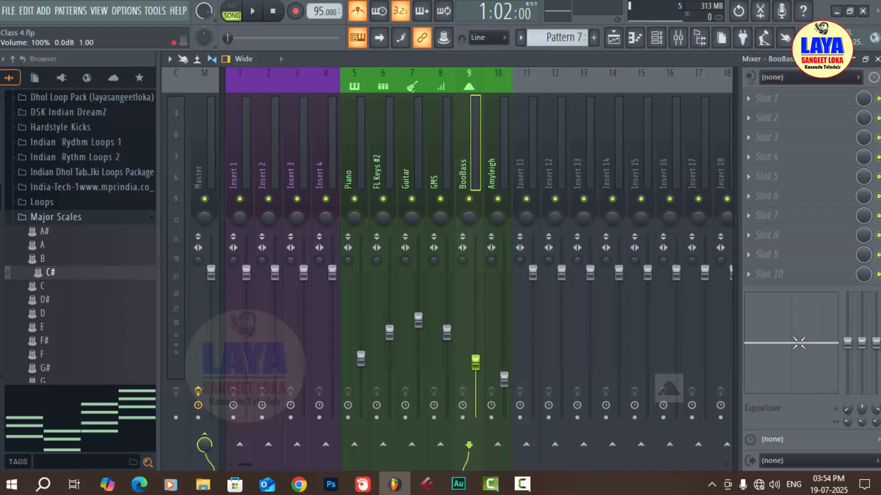
# Rename the Amyleigh mixer track as Pad and assign it the music note icon from the Content group
pyautogui.rightClick(506, 128)
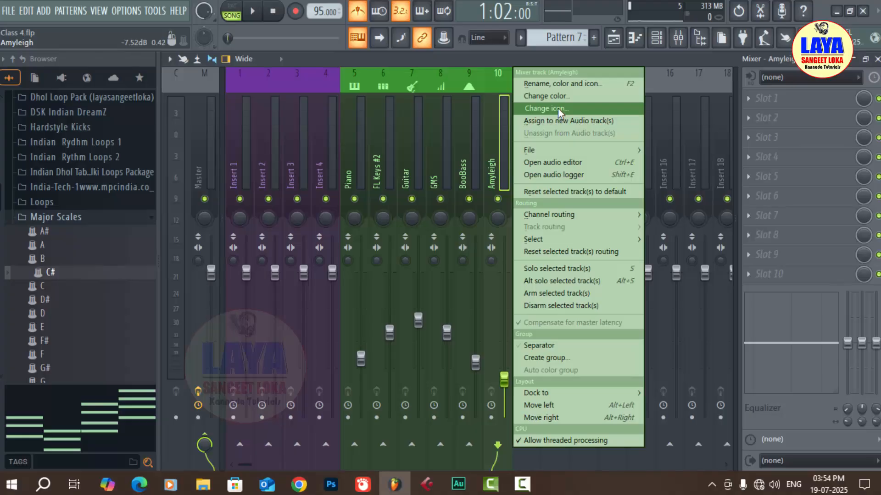
pyautogui.click(557, 84)
pyautogui.write('Pad')
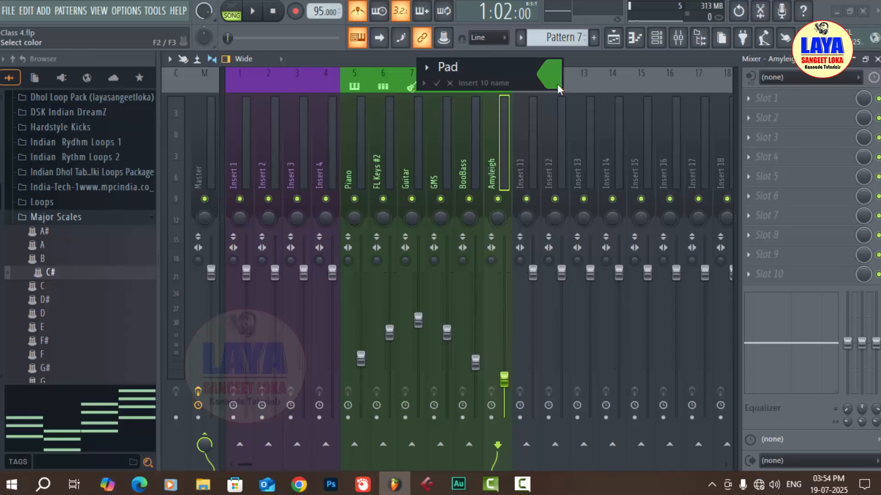
pyautogui.press('Return')
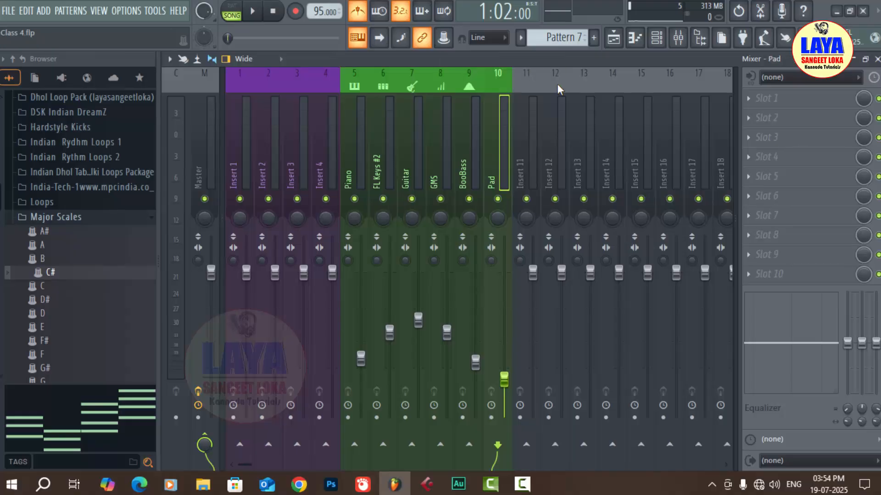
pyautogui.rightClick(503, 149)
pyautogui.click(567, 109)
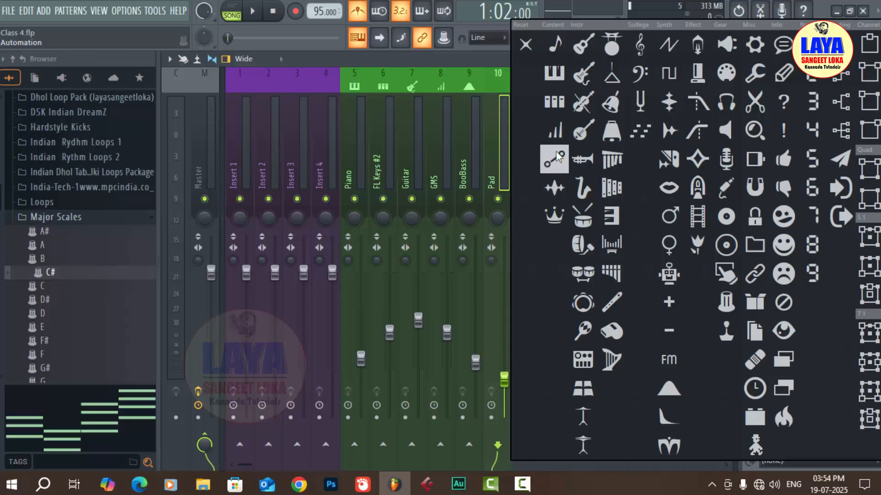
pyautogui.click(555, 44)
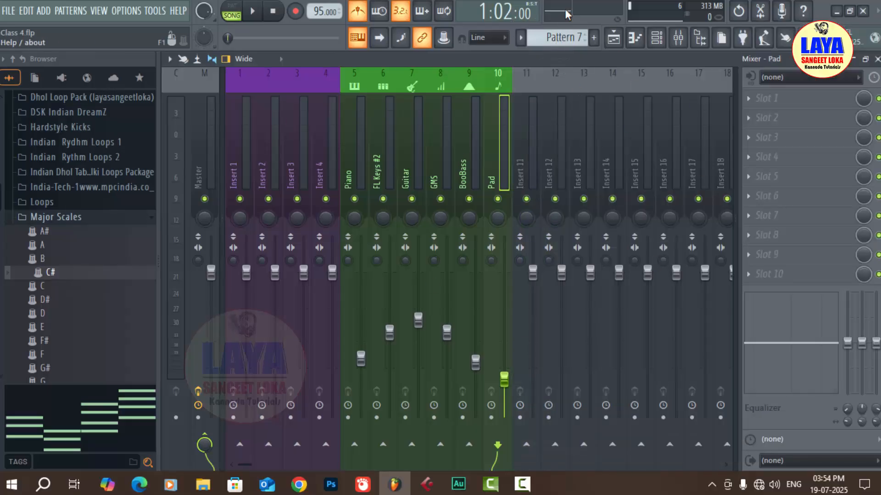
# Close the mixer, then shorten the playlist tracks and select the FL Keys pattern
pyautogui.click(877, 59)
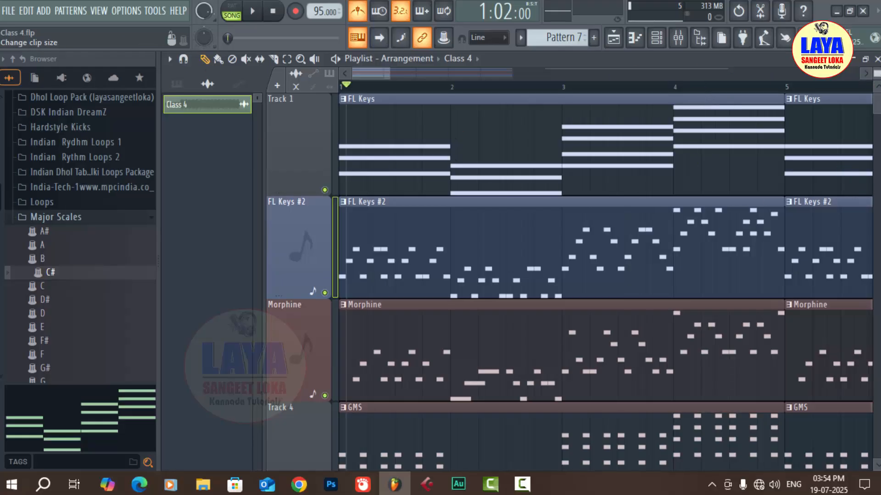
pyautogui.moveTo(877, 74)
pyautogui.mouseDown()
pyautogui.moveTo(876, 99)
pyautogui.moveTo(876, 73)
pyautogui.mouseUp()
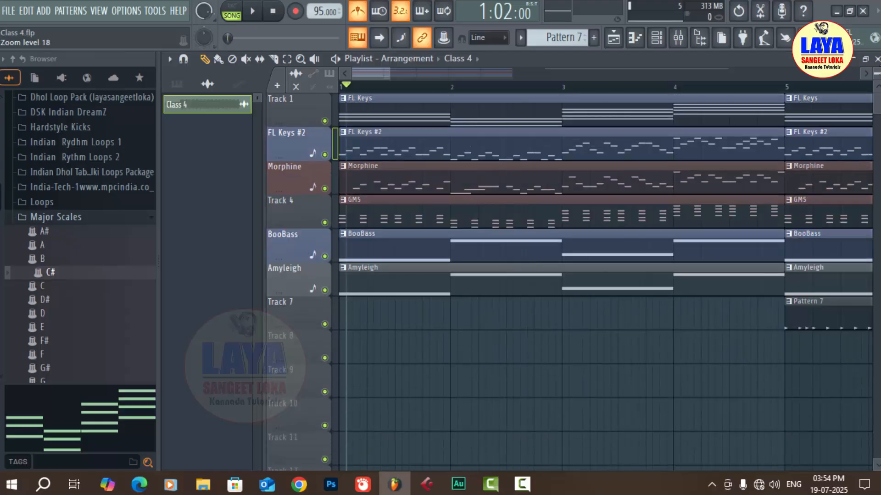
pyautogui.click(387, 121)
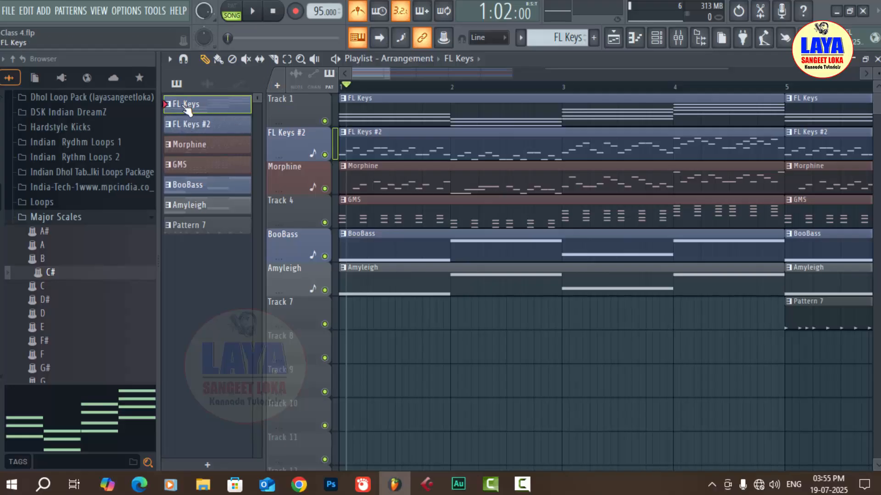
pyautogui.moveTo(258, 98); pyautogui.dragTo(257, 97)
# Play the arrangement from the start, then stop it and delete the old Class 4 audio clip at bar 25
pyautogui.press('space')
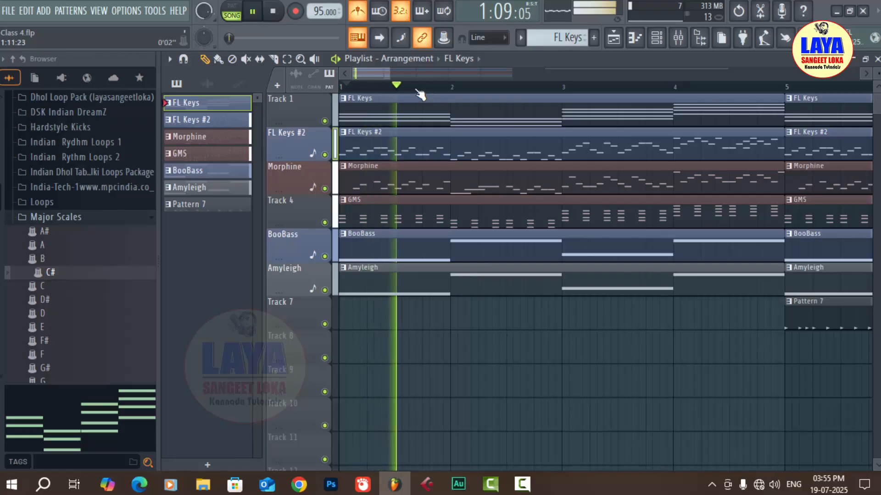
pyautogui.scroll(-8, 420, 94)
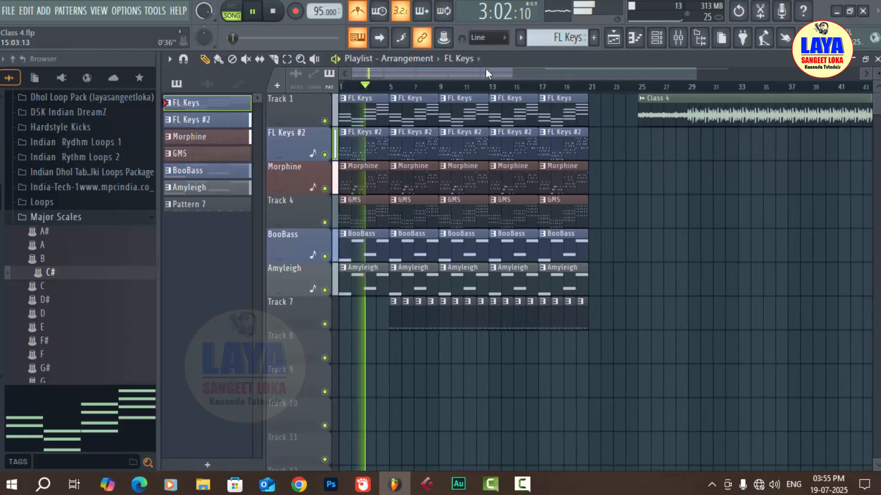
pyautogui.scroll(6, 392, 88)
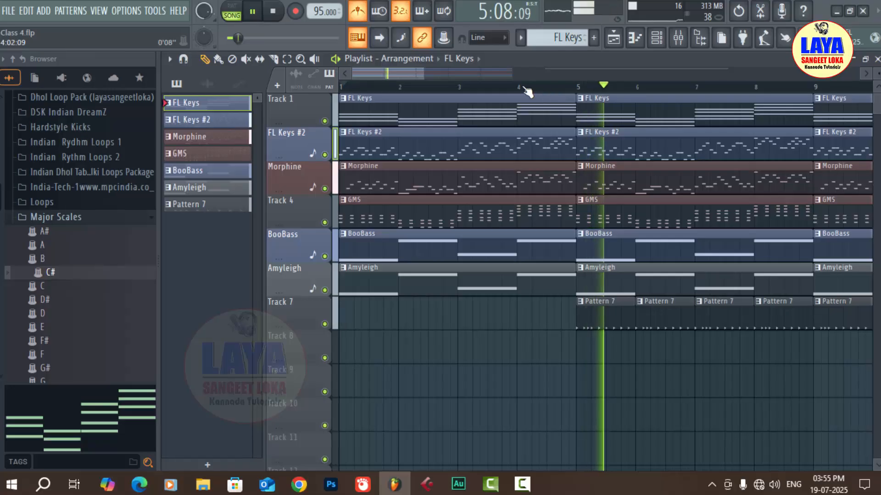
pyautogui.scroll(-5, 528, 92)
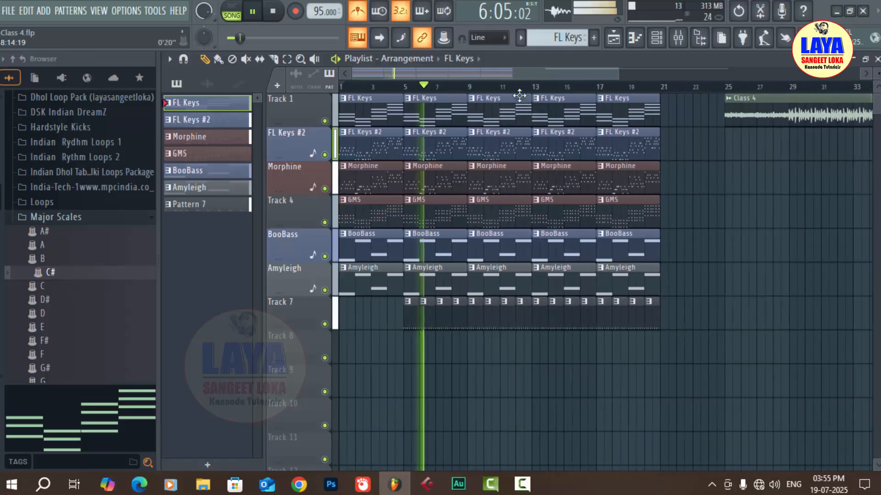
pyautogui.scroll(-3, 635, 161)
pyautogui.scroll(3, 635, 161)
pyautogui.press('space')
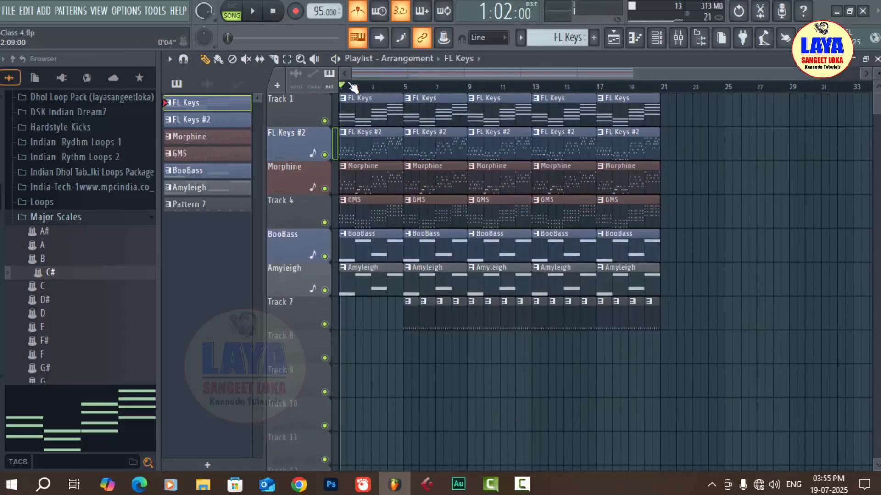
# Select all playlist clips and export the selection as the MP3 file Class 4, replacing the existing file
pyautogui.click(287, 59)
pyautogui.hotkey('ctrl', 'a')
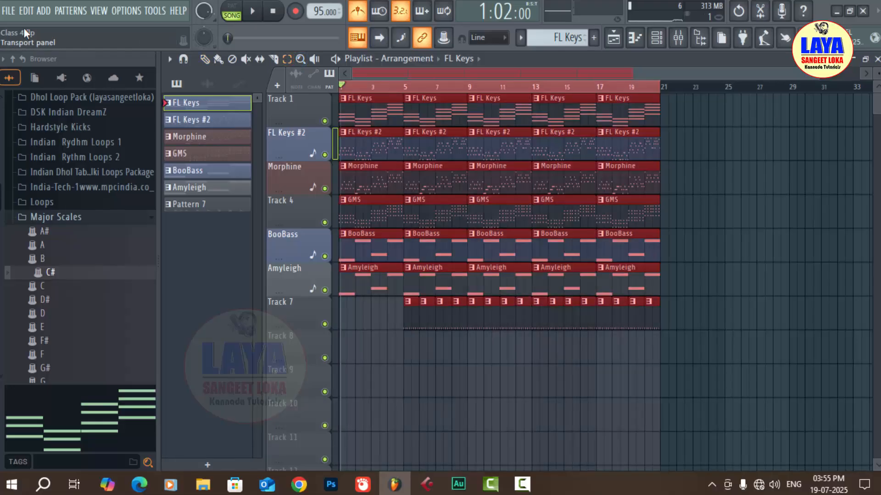
pyautogui.click(17, 14)
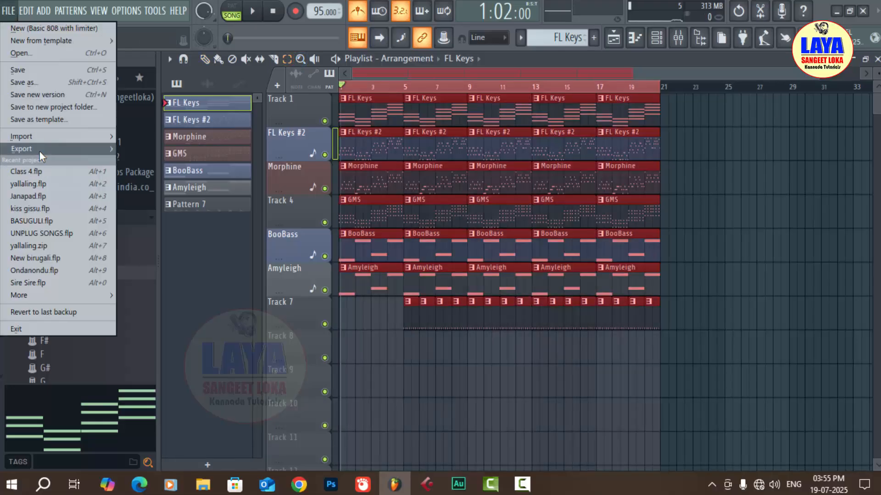
pyautogui.moveTo(40, 150)
pyautogui.click(165, 168)
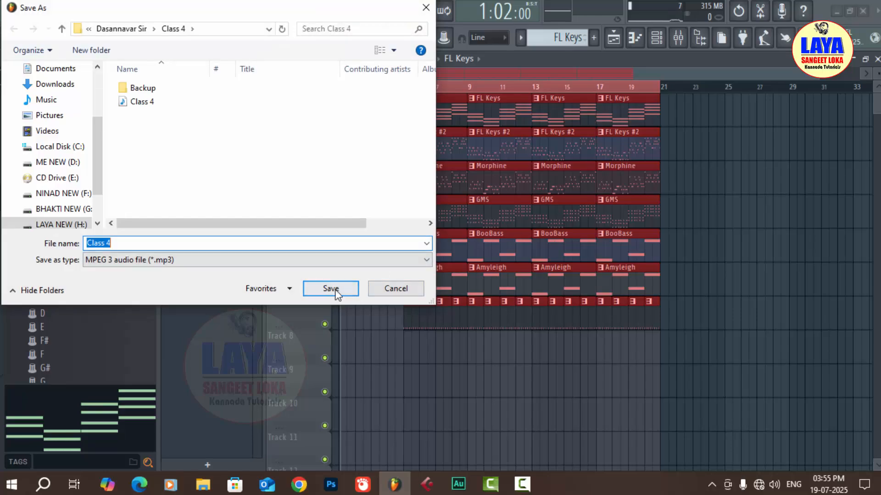
pyautogui.press('Return')
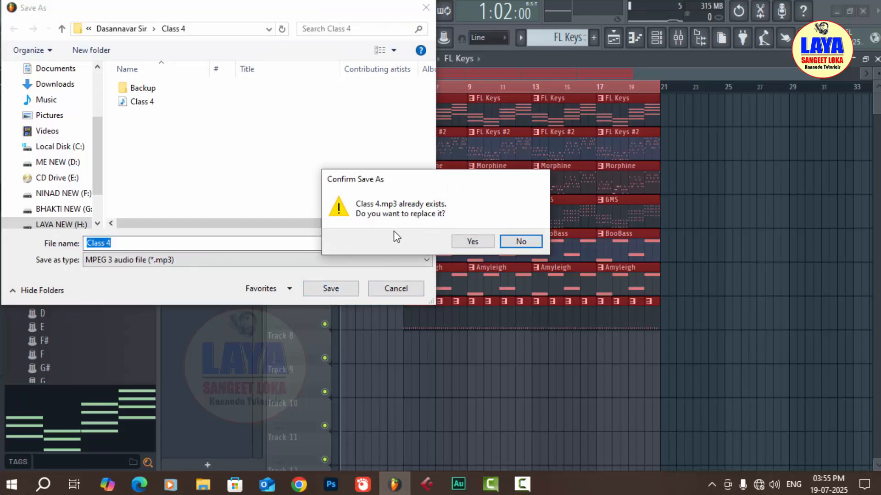
pyautogui.click(462, 242)
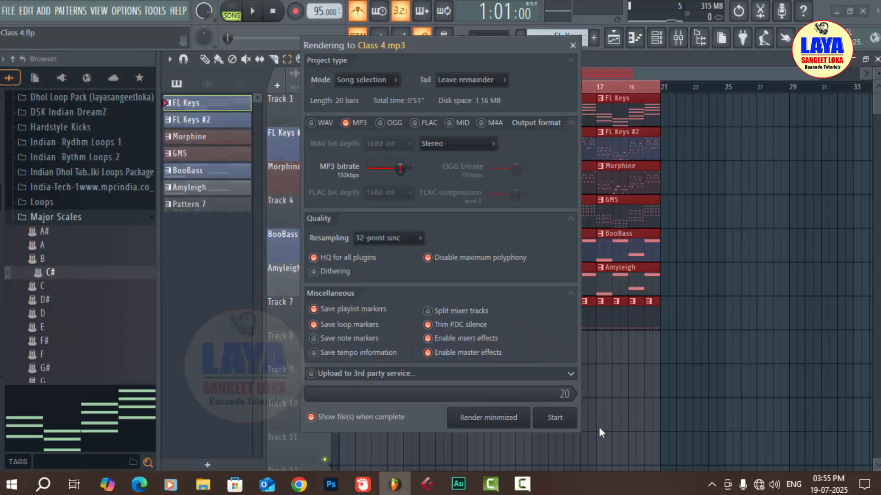
pyautogui.click(553, 420)
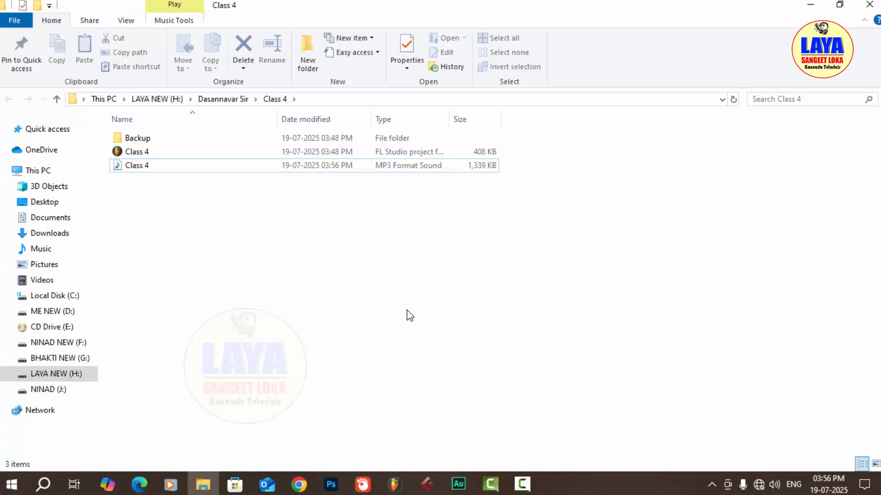
# Place the newly rendered Class 4 MP3 from the project folder on Track 1 at bar 25 and deselect the pattern clips
pyautogui.click(148, 167)
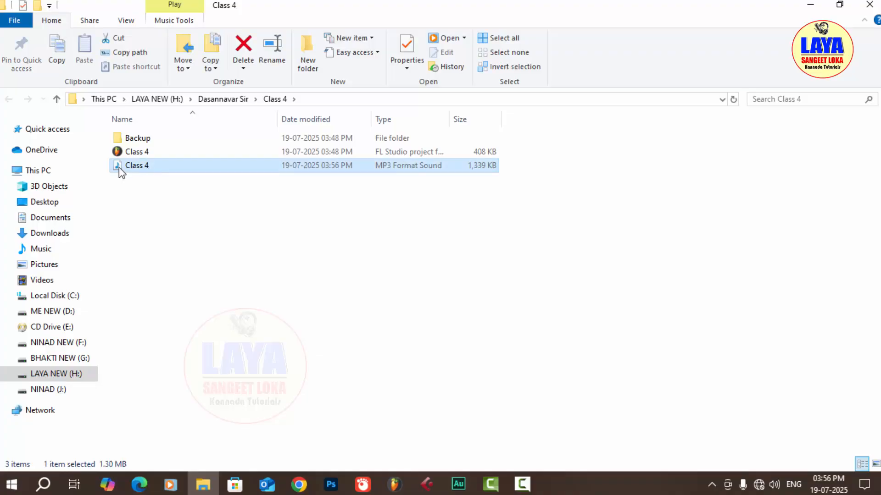
pyautogui.moveTo(517, 250); pyautogui.dragTo(822, 112)
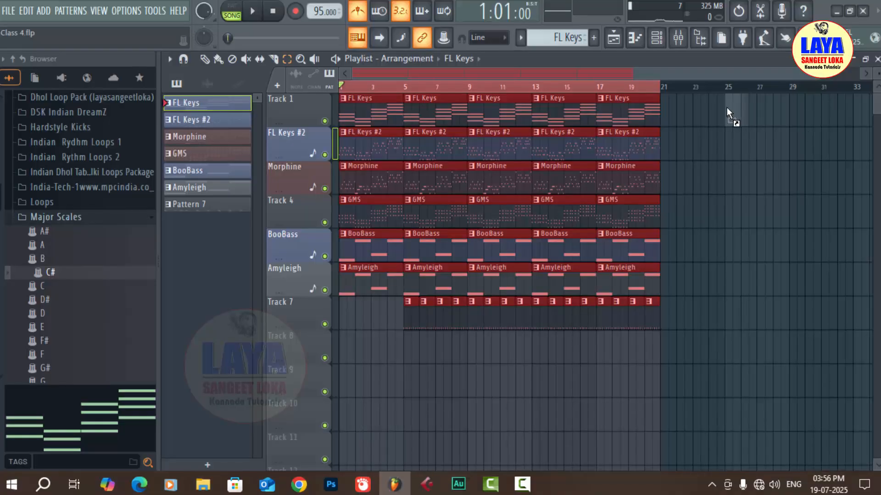
pyautogui.moveTo(727, 107); pyautogui.dragTo(725, 108)
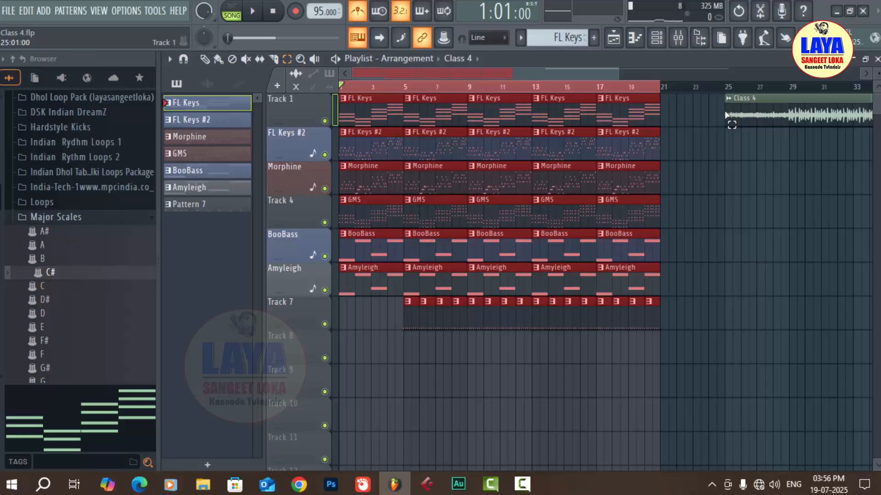
pyautogui.click(355, 91)
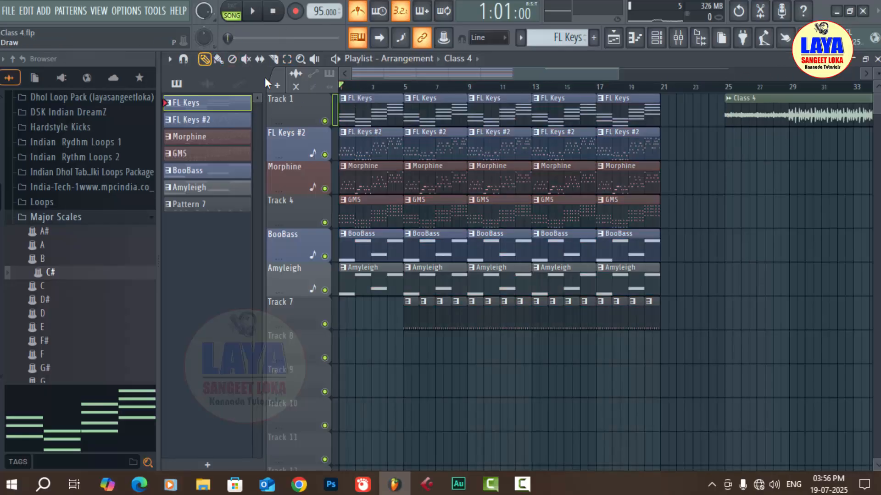
# Play the Class 4 audio clip from bar 25 and examine its enlarged waveform around the drum entry
pyautogui.press('space')
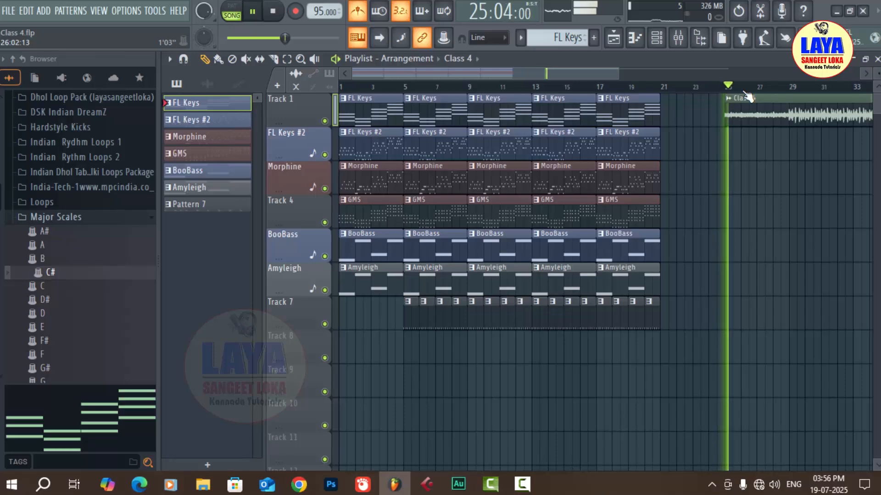
pyautogui.scroll(-3, 711, 88)
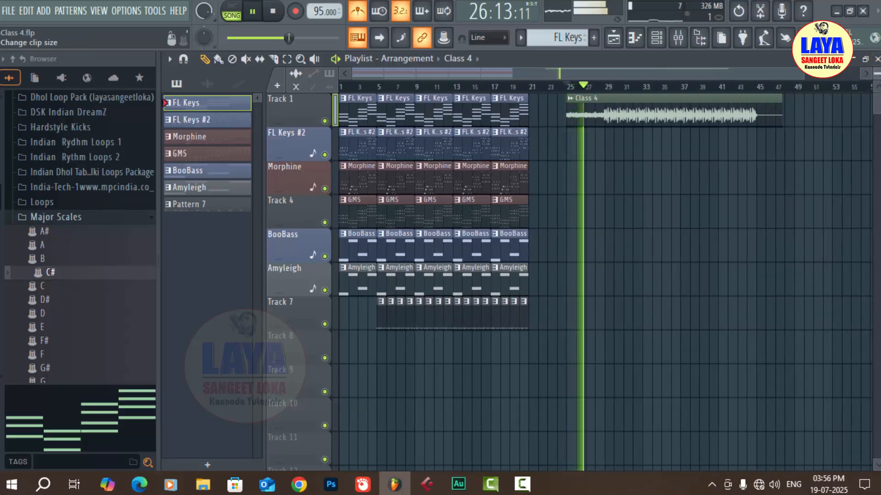
pyautogui.moveTo(877, 73); pyautogui.dragTo(876, 56)
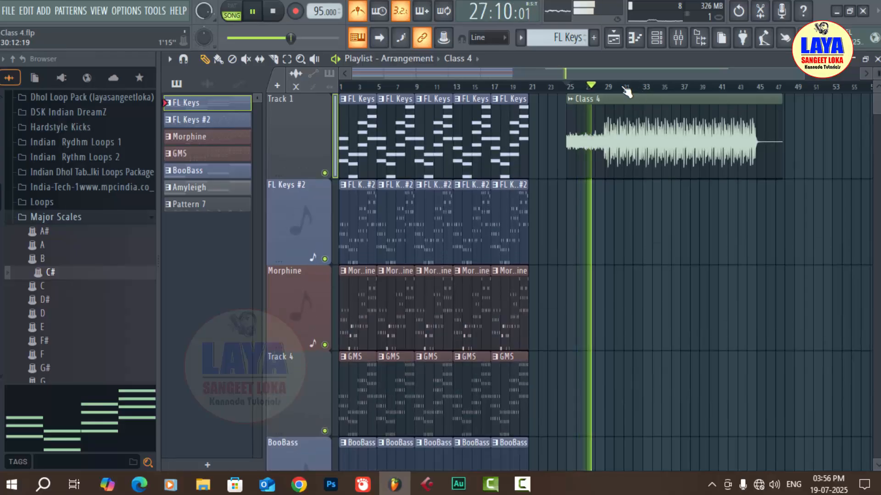
pyautogui.scroll(5, 641, 92)
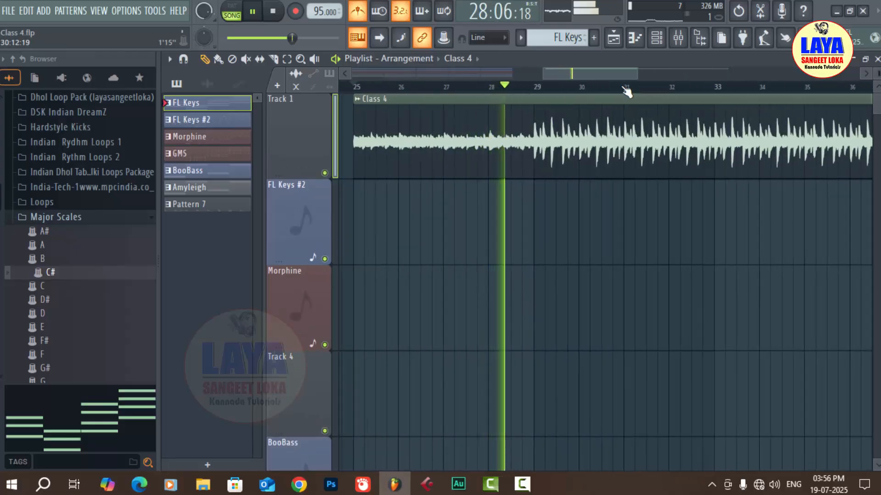
pyautogui.scroll(-5, 626, 92)
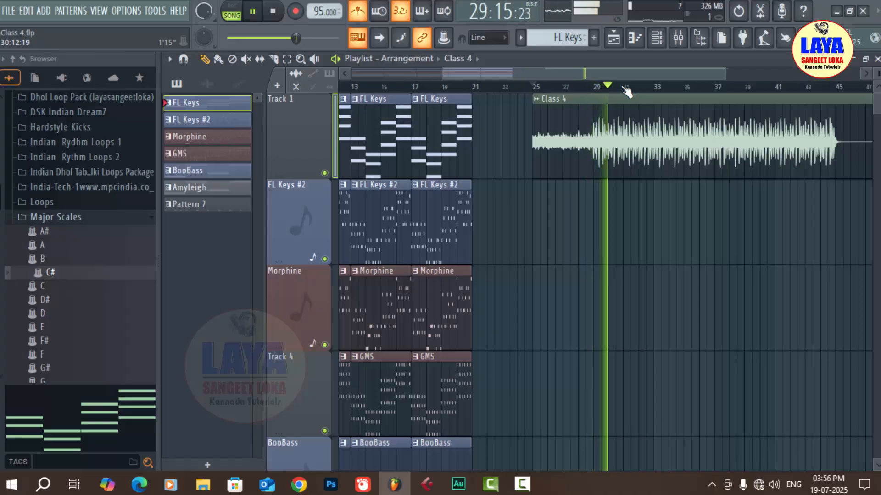
pyautogui.scroll(-1, 639, 89)
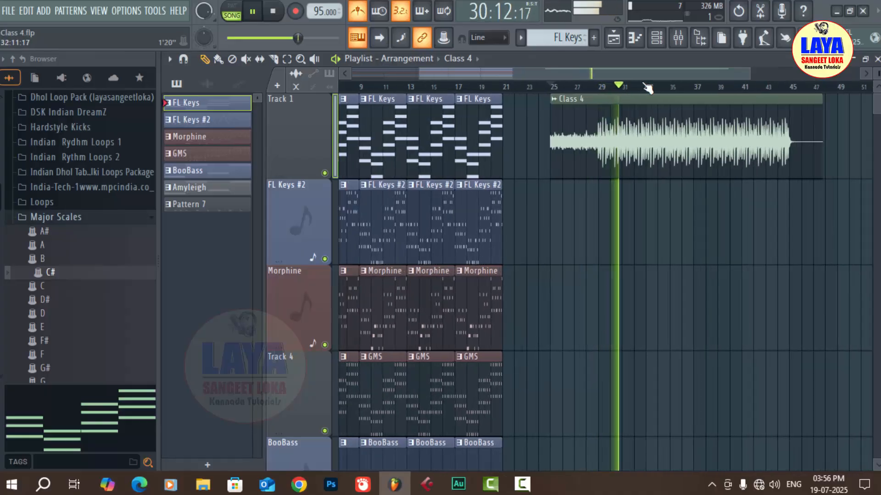
pyautogui.press('space')
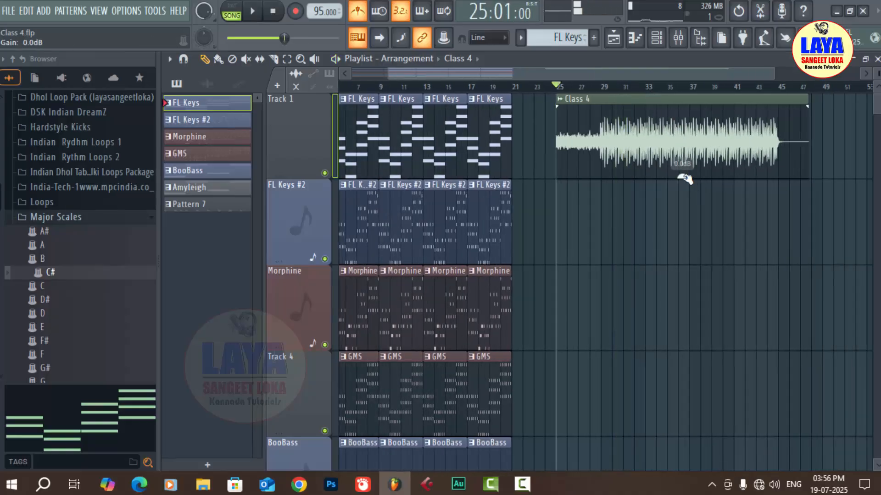
# Raise the Class 4 audio clip's gain to 3.8 dB and play it from bar 28
pyautogui.moveTo(682, 177); pyautogui.dragTo(681, 167)
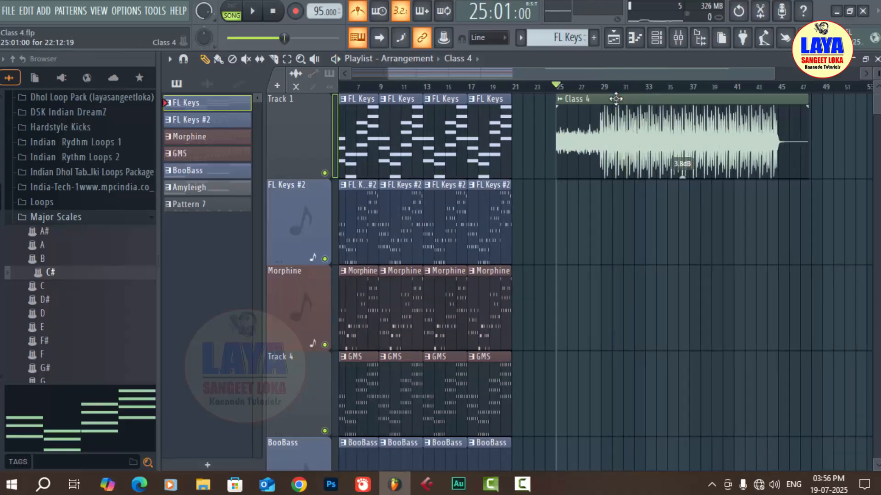
pyautogui.press('space')
pyautogui.click(593, 87)
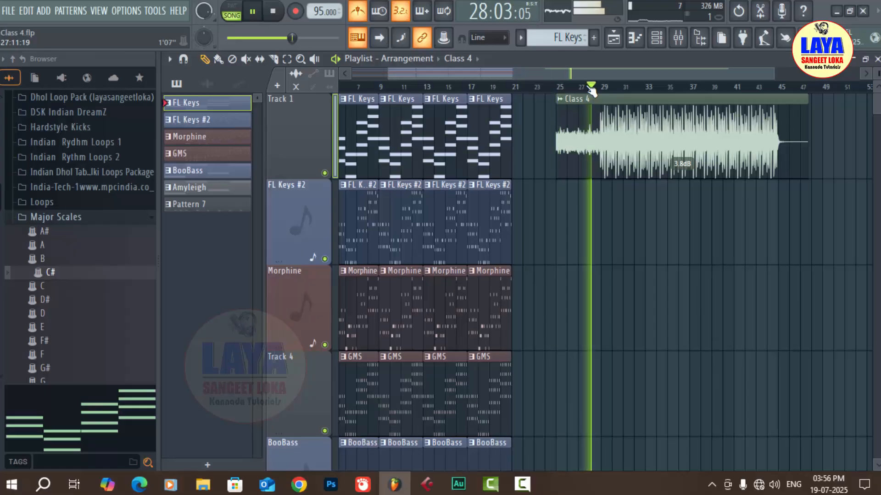
pyautogui.scroll(6, 593, 88)
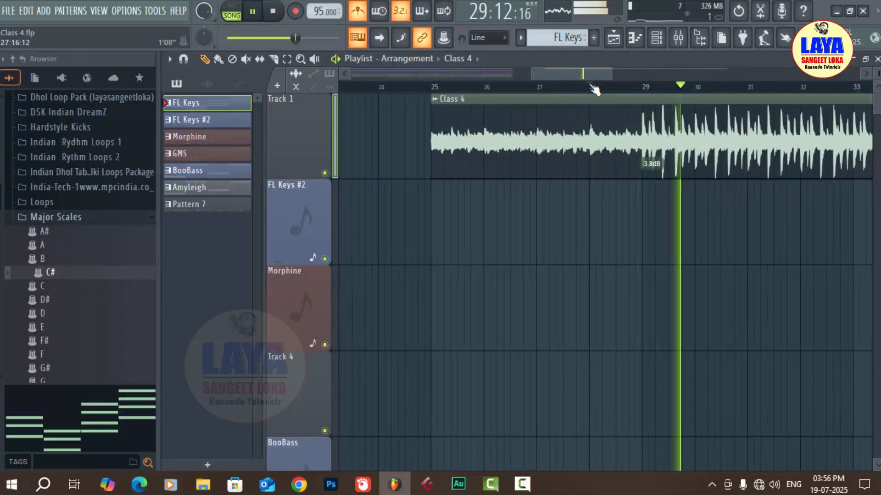
pyautogui.scroll(-6, 595, 89)
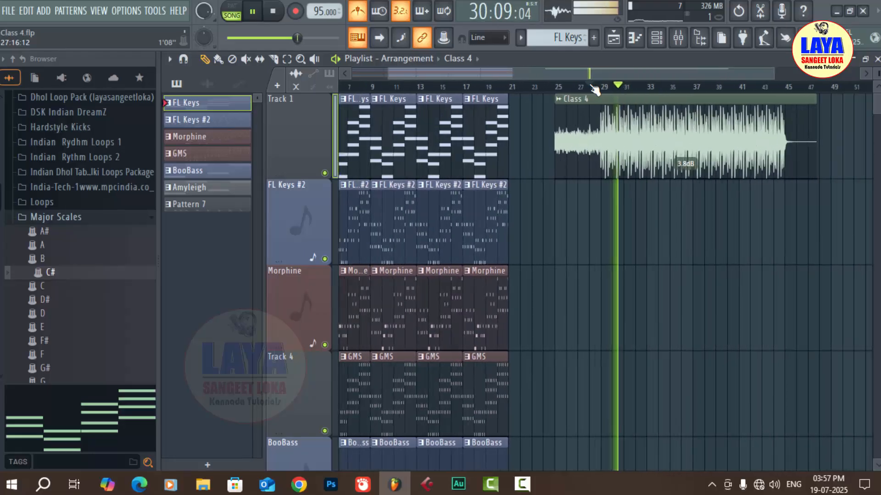
pyautogui.press('space')
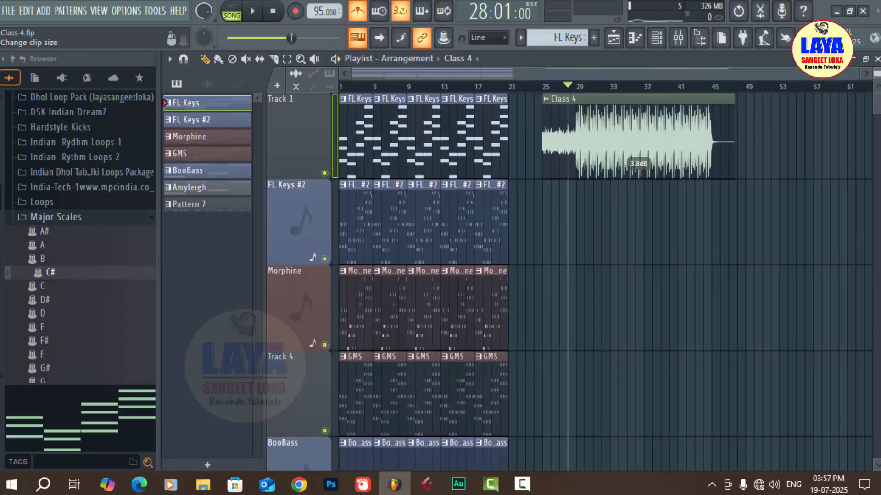
pyautogui.moveTo(877, 74)
pyautogui.mouseDown()
pyautogui.moveTo(877, 87)
pyautogui.moveTo(877, 79)
pyautogui.mouseUp()
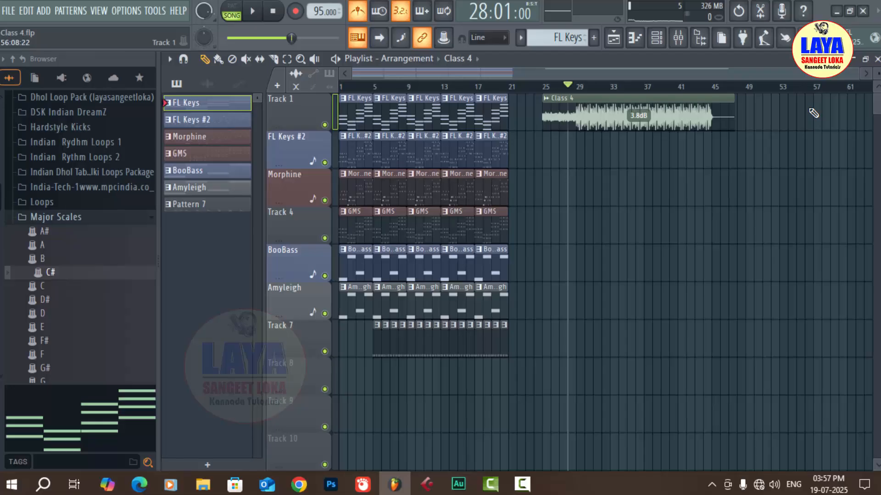
pyautogui.click(523, 484)
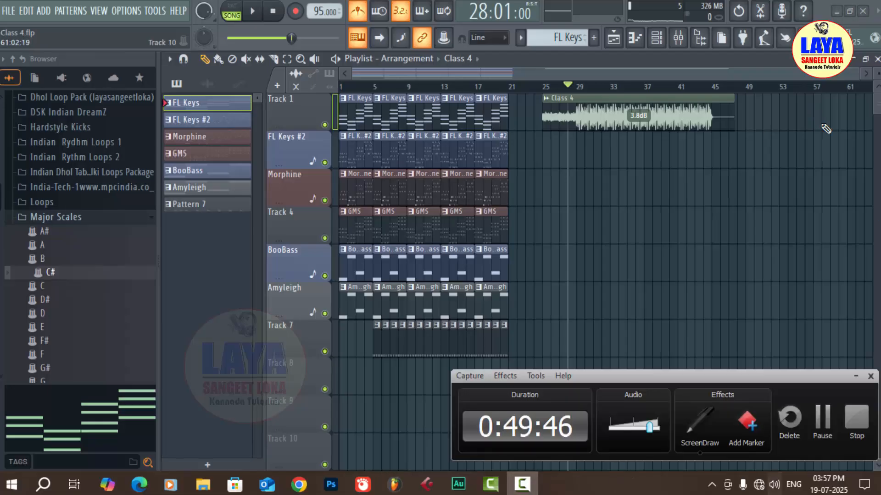